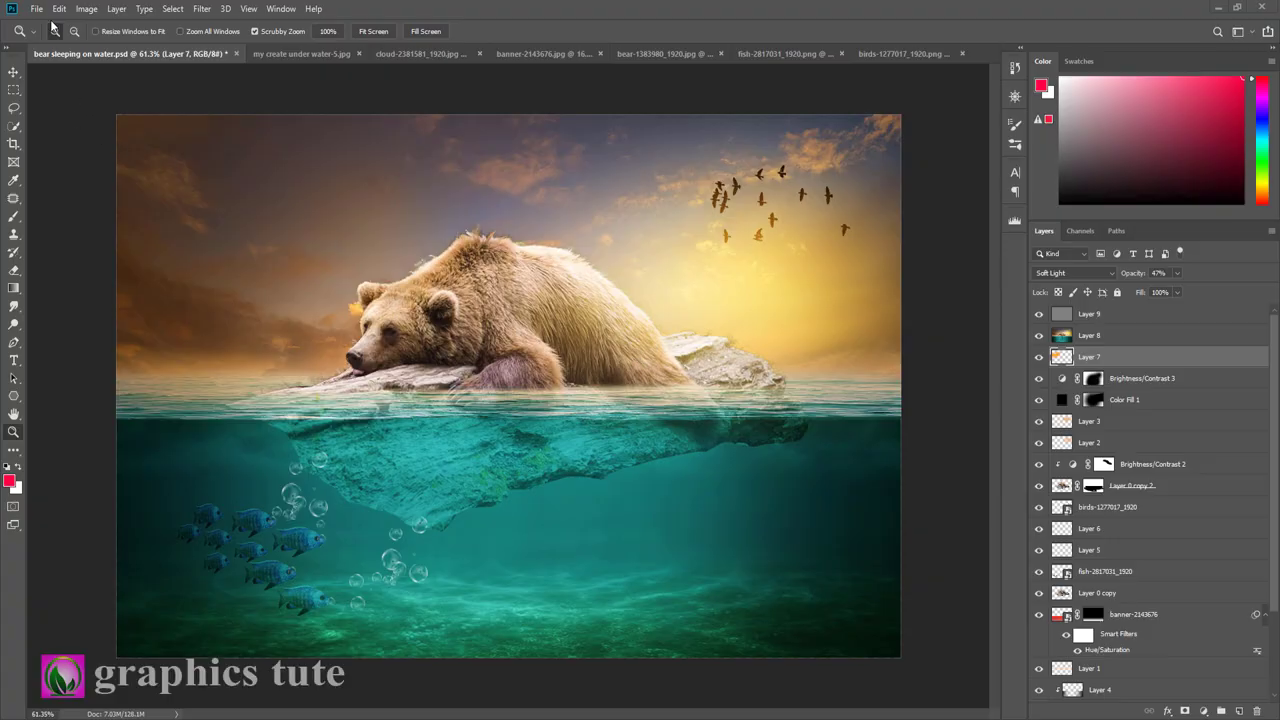
Cycle from the finished bear composite to the banner-2143676 blue water image
{"action": "key", "text": "ctrl+Tab"}
{"action": "key", "text": "ctrl+Tab"}
Glance at the birds image, then create a blank white 1920 × 1280 px document
{"action": "key", "text": "ctrl+Tab"}
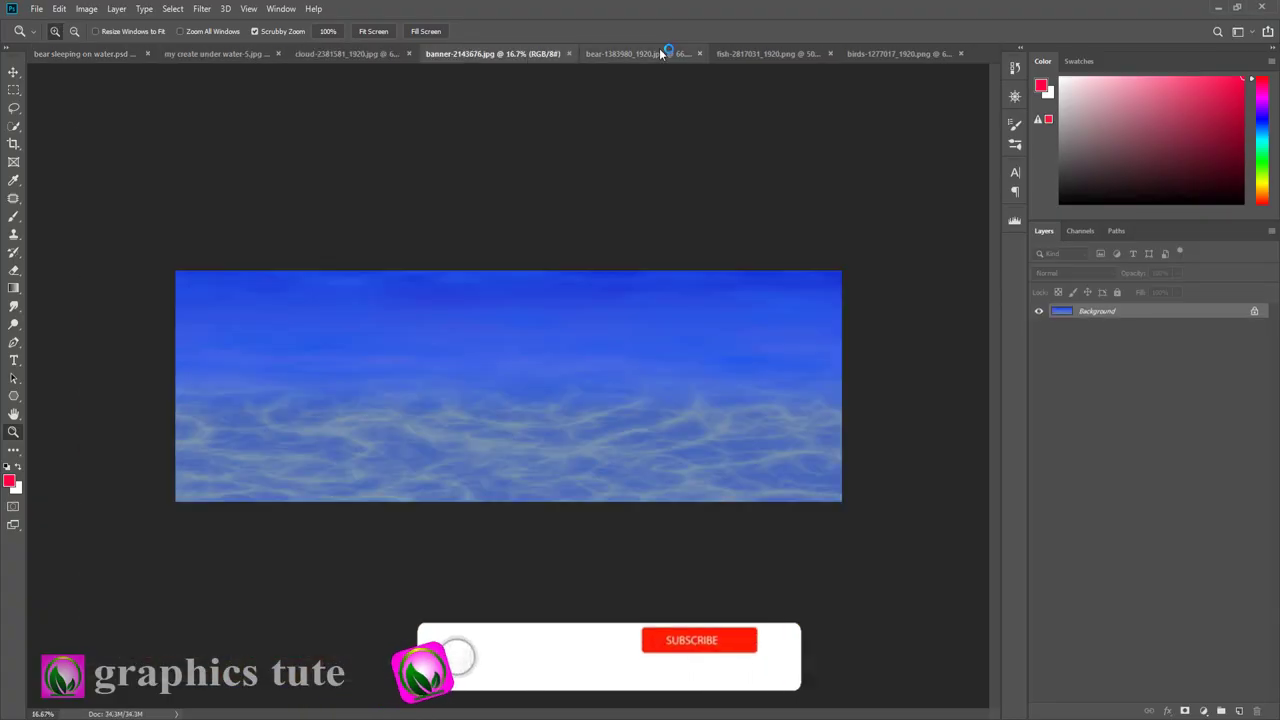
{"action": "key", "text": "ctrl+Tab"}
{"action": "key", "text": "ctrl+Tab"}
{"action": "left_click", "coordinate": [897, 53]}
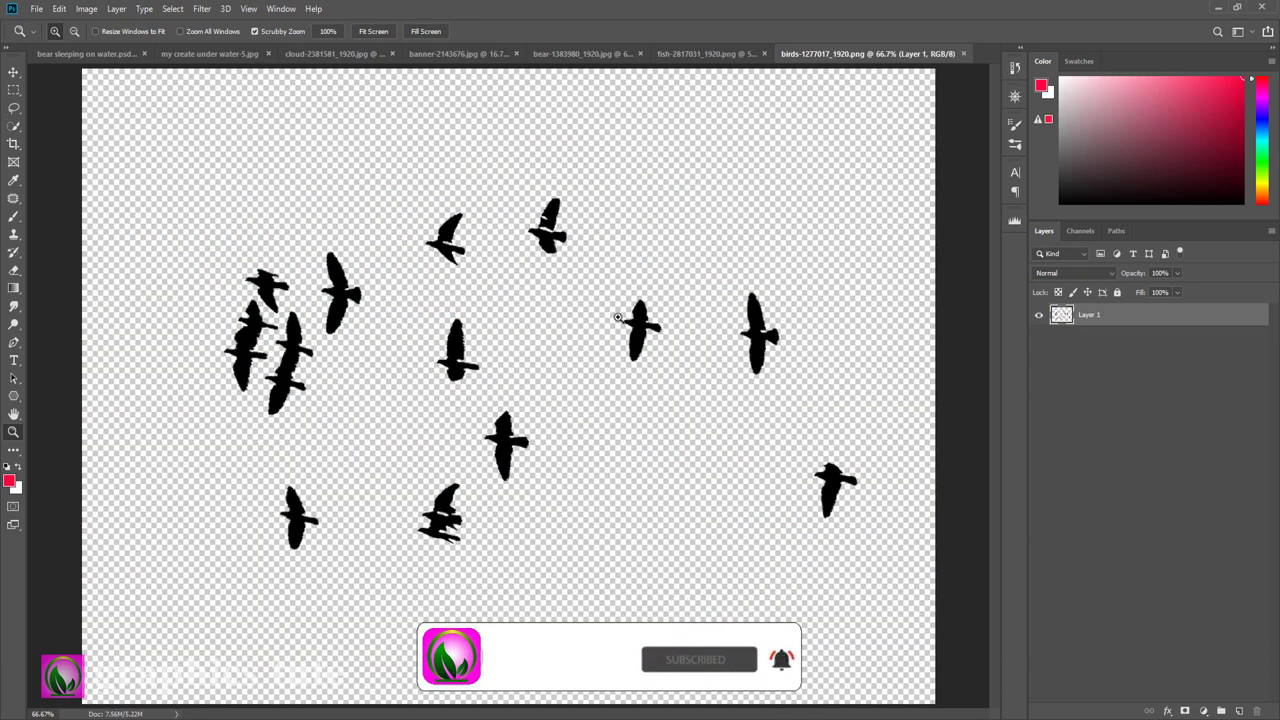
{"action": "left_click", "coordinate": [36, 8]}
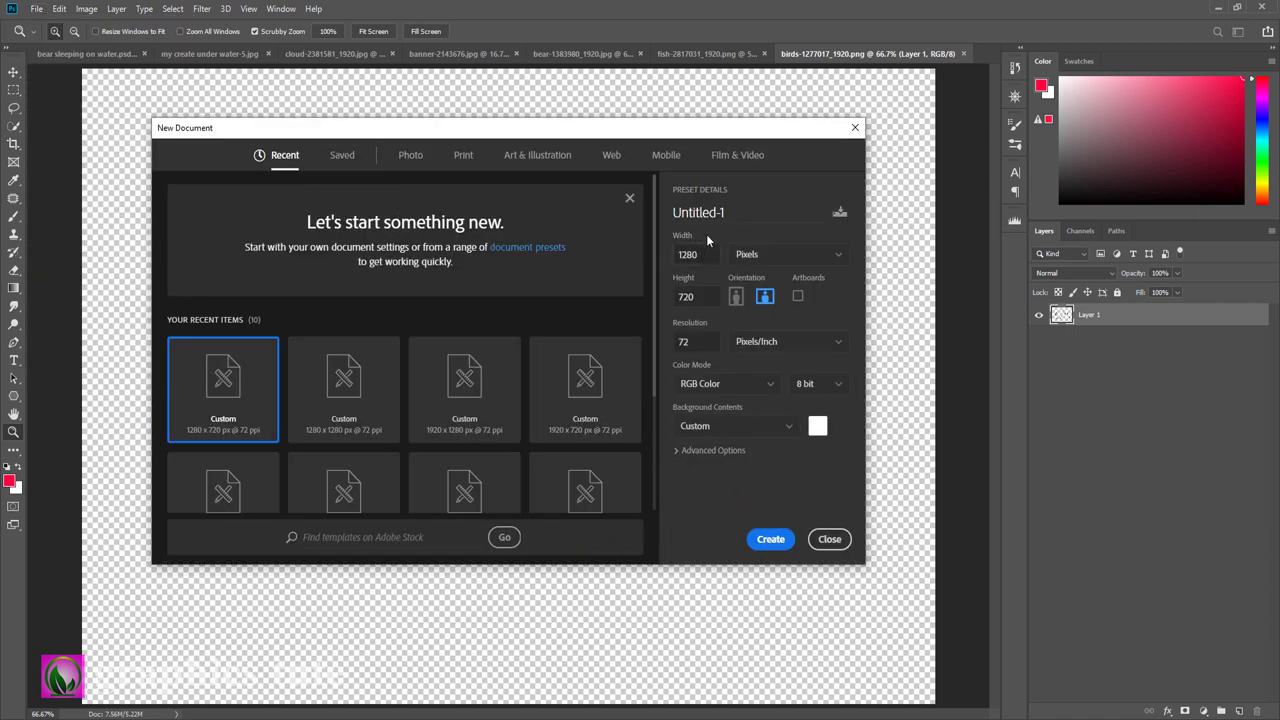
{"action": "type", "text": "1920"}
{"action": "key", "text": "Tab"}
{"action": "type", "text": "1280"}
{"action": "left_click", "coordinate": [770, 540]}
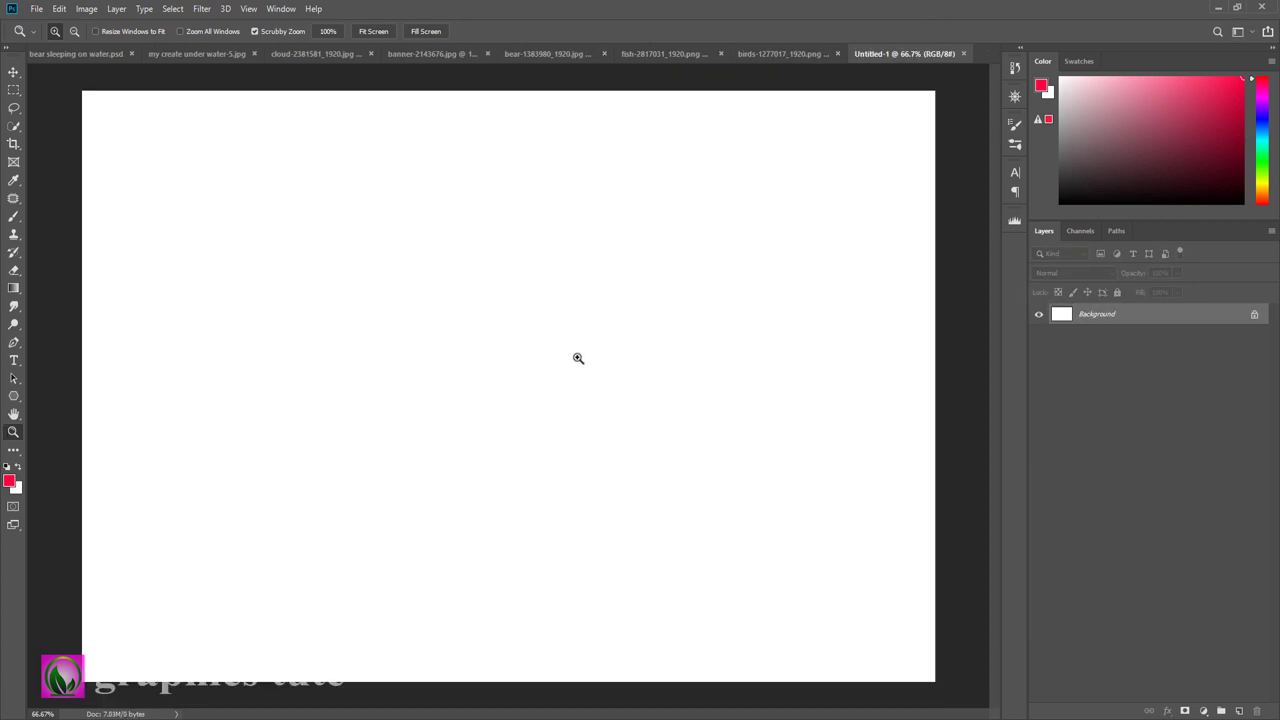
{"action": "left_click_drag", "start_coordinate": [578, 358], "coordinate": [600, 363]}
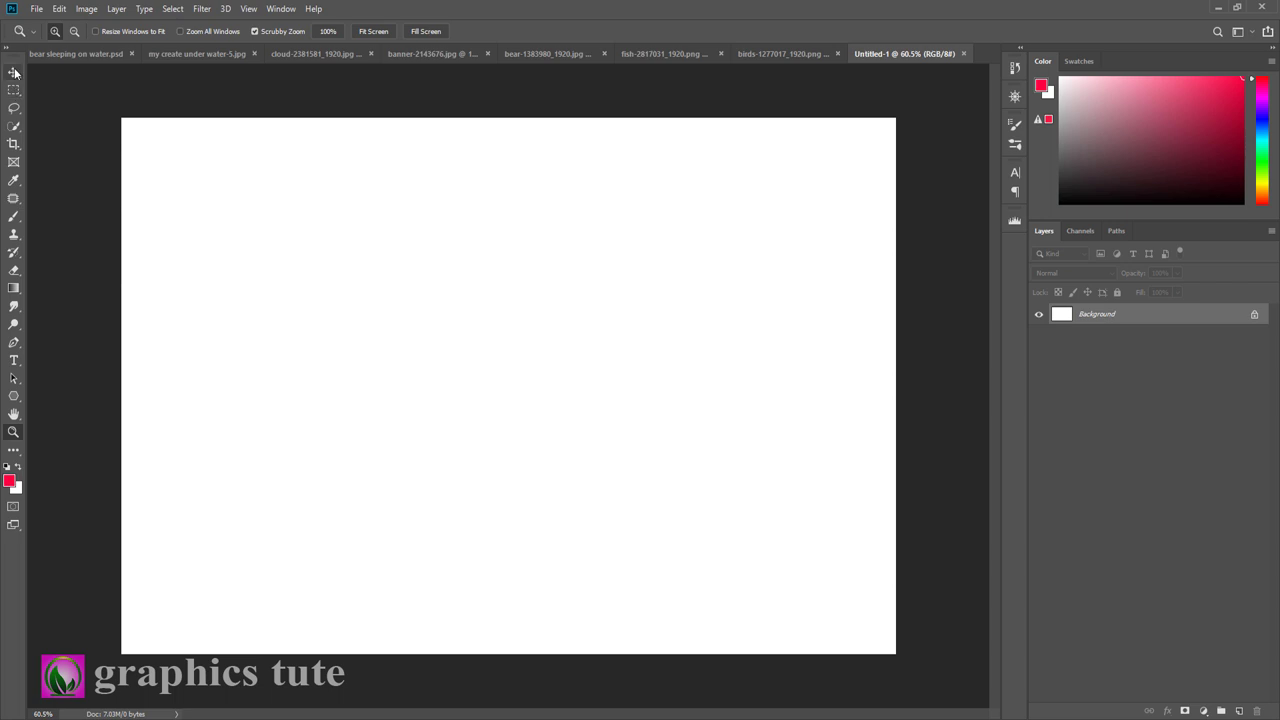
Unlock the underwater sea image and drag it into Untitled-1 as Layer 1
{"action": "left_click", "coordinate": [14, 72]}
{"action": "left_click", "coordinate": [169, 53]}
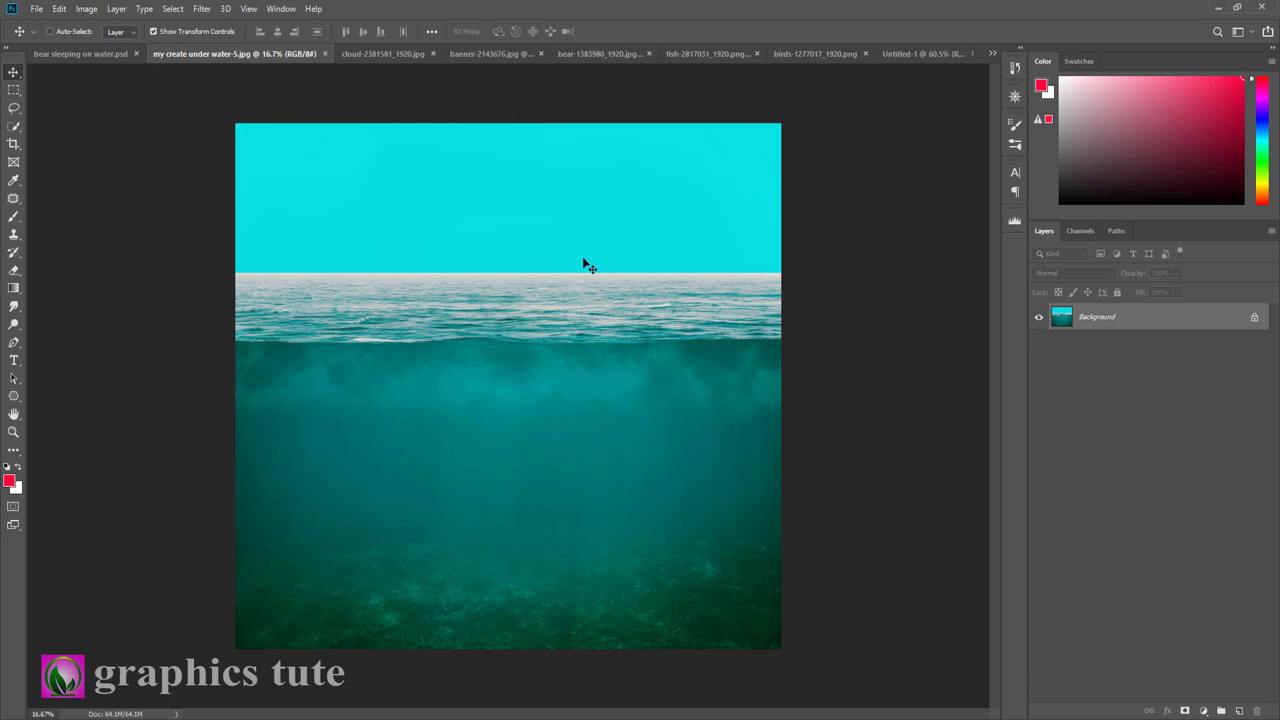
{"action": "left_click", "coordinate": [1256, 319]}
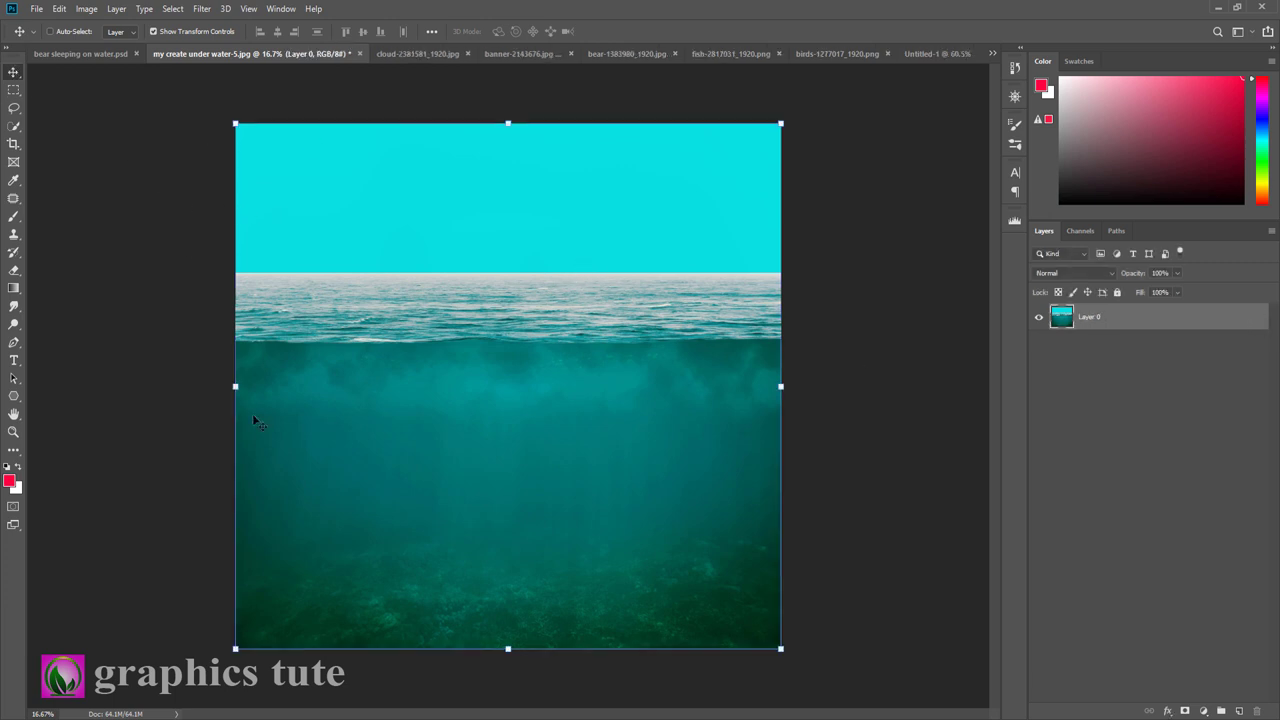
{"action": "mouse_move", "coordinate": [463, 386]}
{"action": "left_mouse_down"}
{"action": "mouse_move", "coordinate": [936, 57]}
{"action": "mouse_move", "coordinate": [660, 463]}
{"action": "left_mouse_up"}
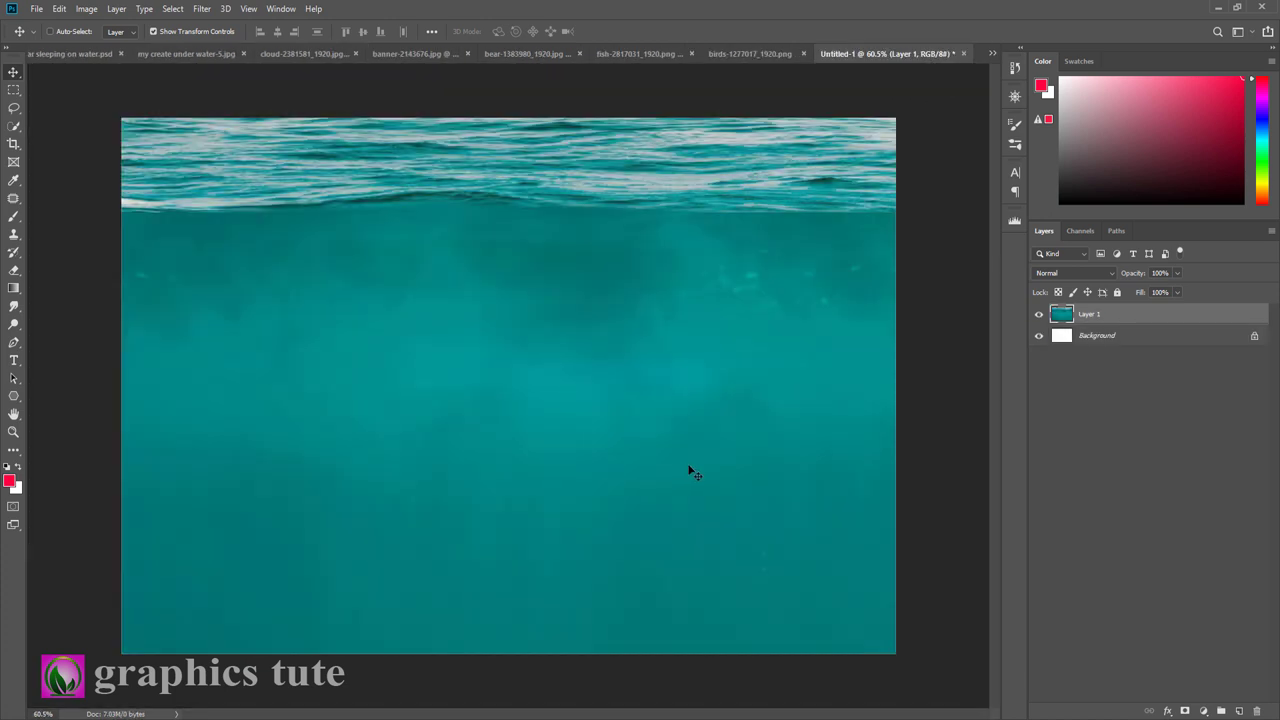
{"action": "mouse_move", "coordinate": [607, 320]}
{"action": "left_mouse_down"}
{"action": "mouse_move", "coordinate": [617, 423]}
{"action": "mouse_move", "coordinate": [586, 386]}
{"action": "mouse_move", "coordinate": [600, 550]}
{"action": "left_mouse_up"}
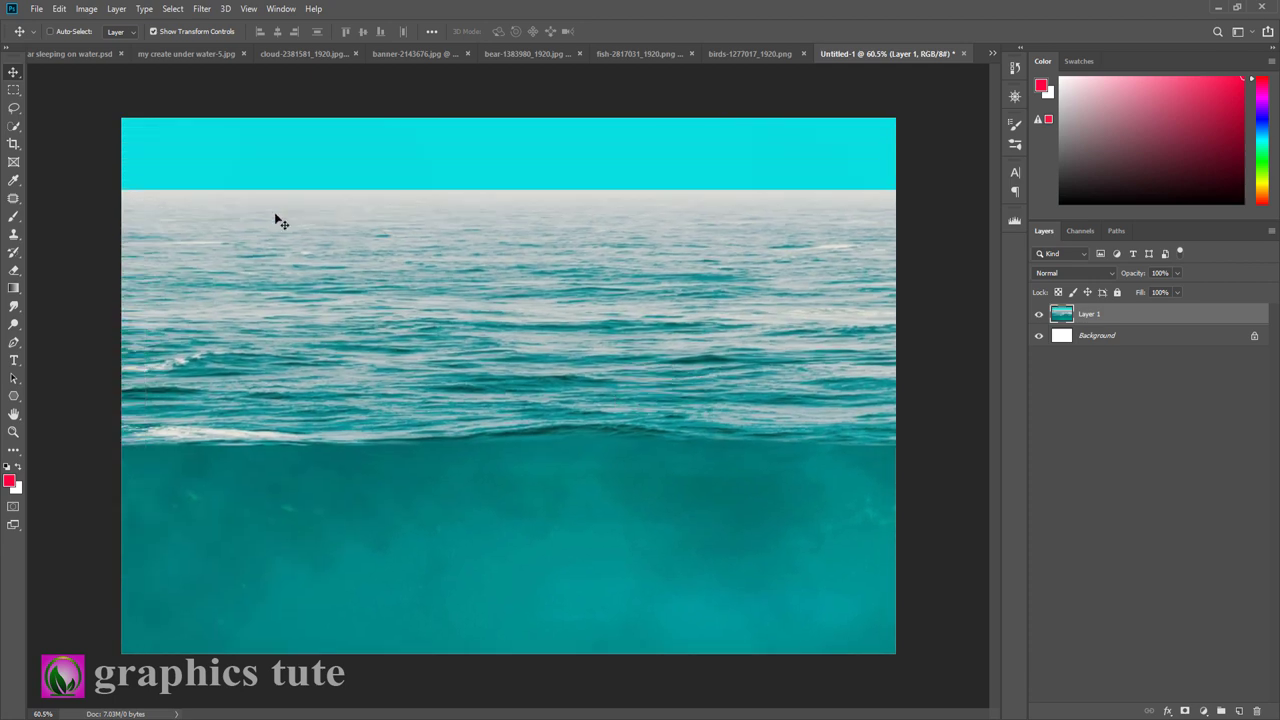
Close the original underwater image without saving and shift the sea layer down-right
{"action": "left_click", "coordinate": [178, 52]}
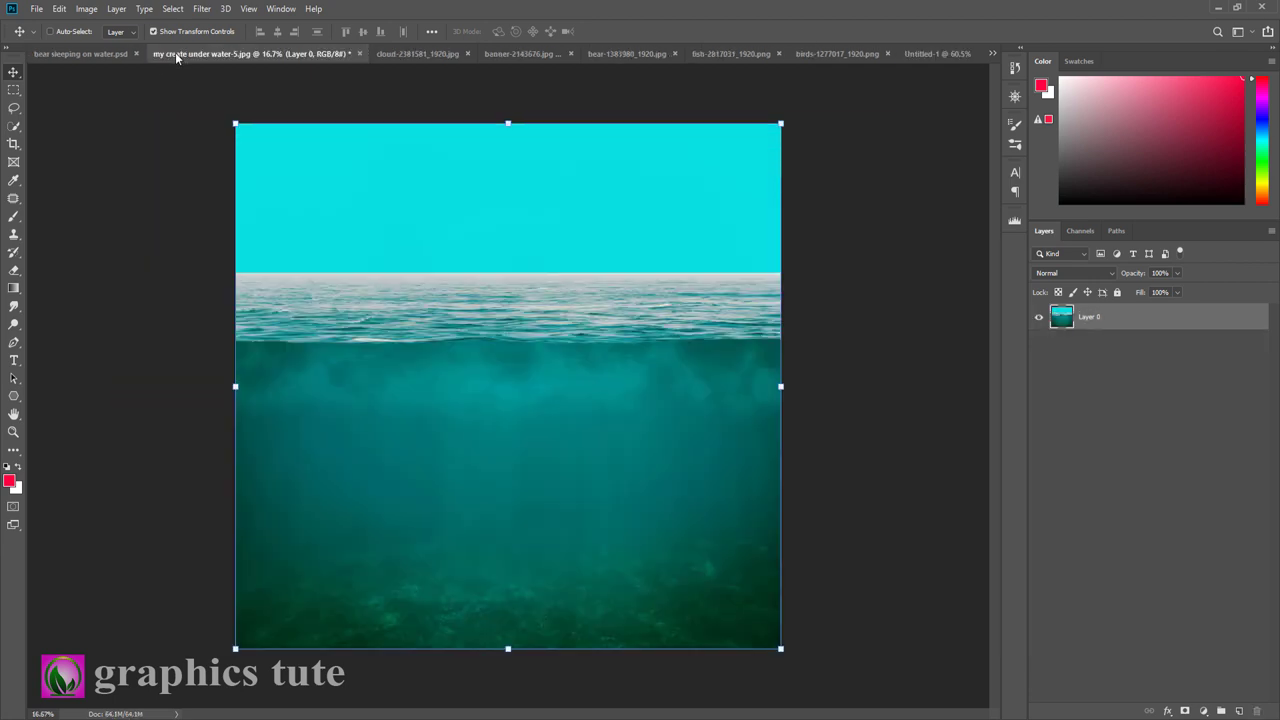
{"action": "left_click", "coordinate": [358, 53]}
{"action": "left_click", "coordinate": [632, 273]}
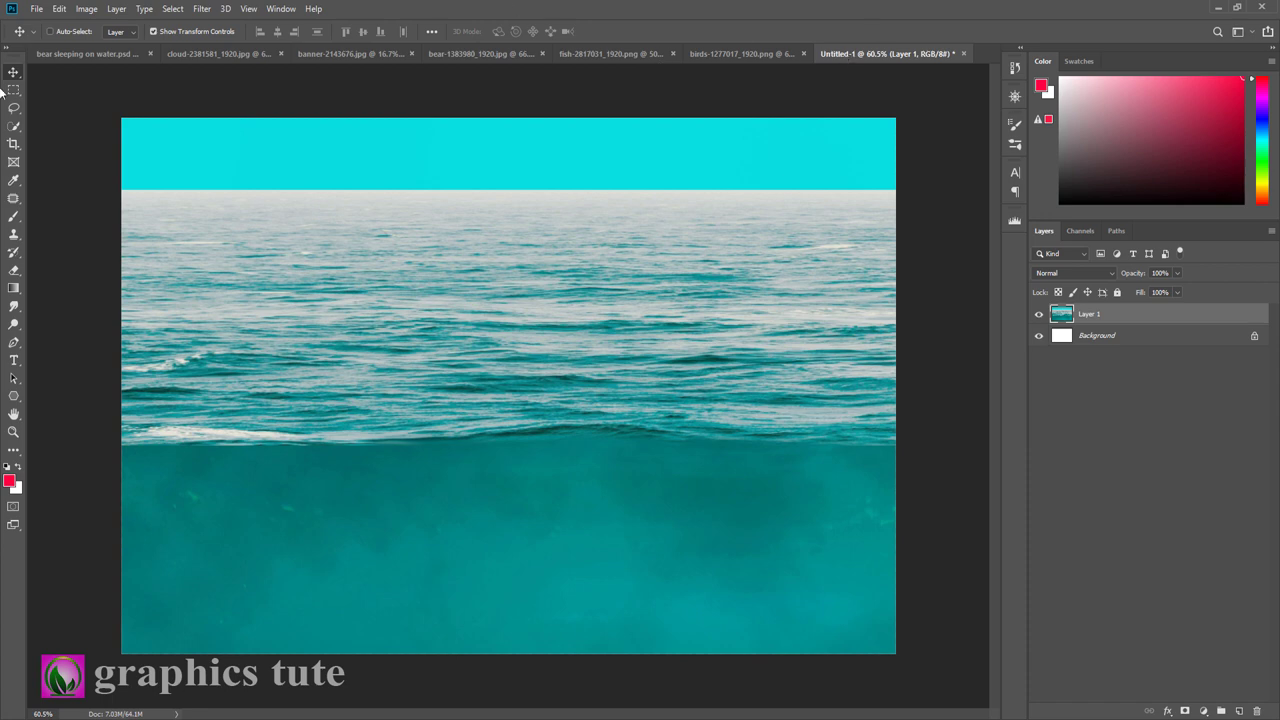
{"action": "mouse_move", "coordinate": [203, 173]}
{"action": "left_mouse_down"}
{"action": "mouse_move", "coordinate": [449, 291]}
{"action": "mouse_move", "coordinate": [357, 286]}
{"action": "mouse_move", "coordinate": [374, 234]}
{"action": "mouse_move", "coordinate": [357, 385]}
{"action": "mouse_move", "coordinate": [342, 355]}
{"action": "left_mouse_up"}
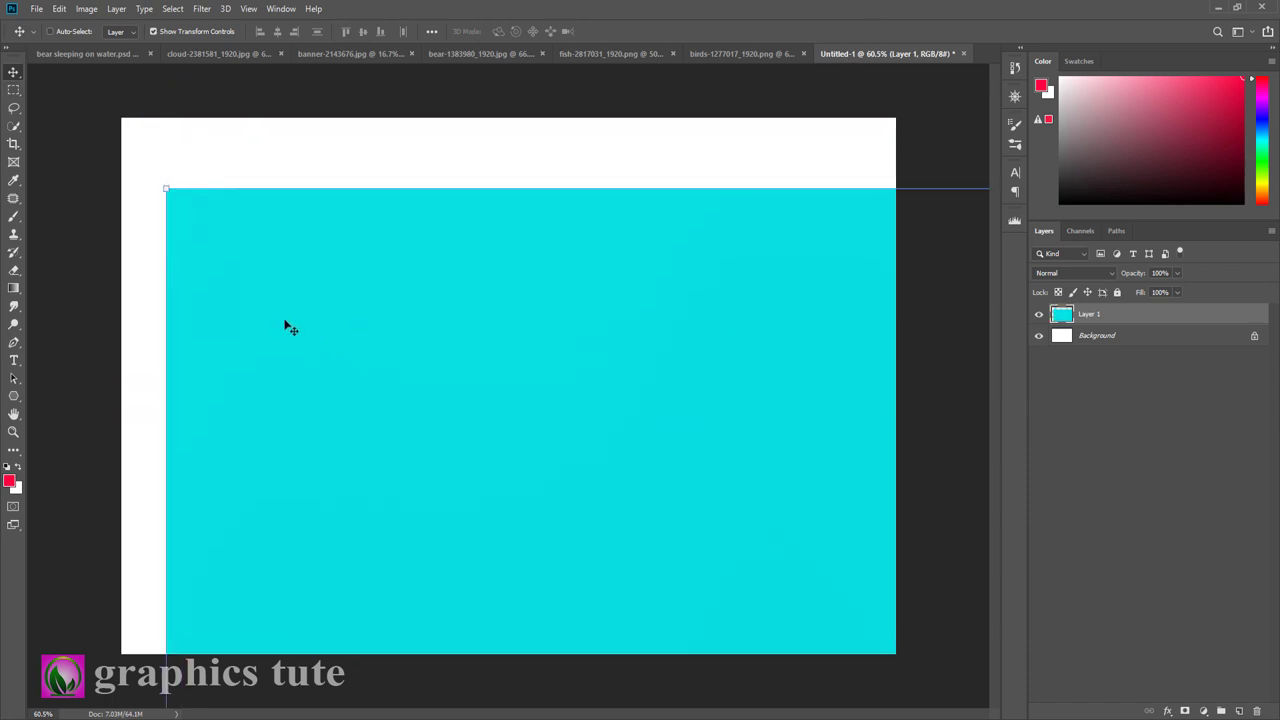
Free-transform Layer 1 to span the full canvas width, leaving a white top strip
{"action": "mouse_move", "coordinate": [166, 188]}
{"action": "left_mouse_down"}
{"action": "mouse_move", "coordinate": [275, 190]}
{"action": "mouse_move", "coordinate": [223, 186]}
{"action": "left_mouse_up"}
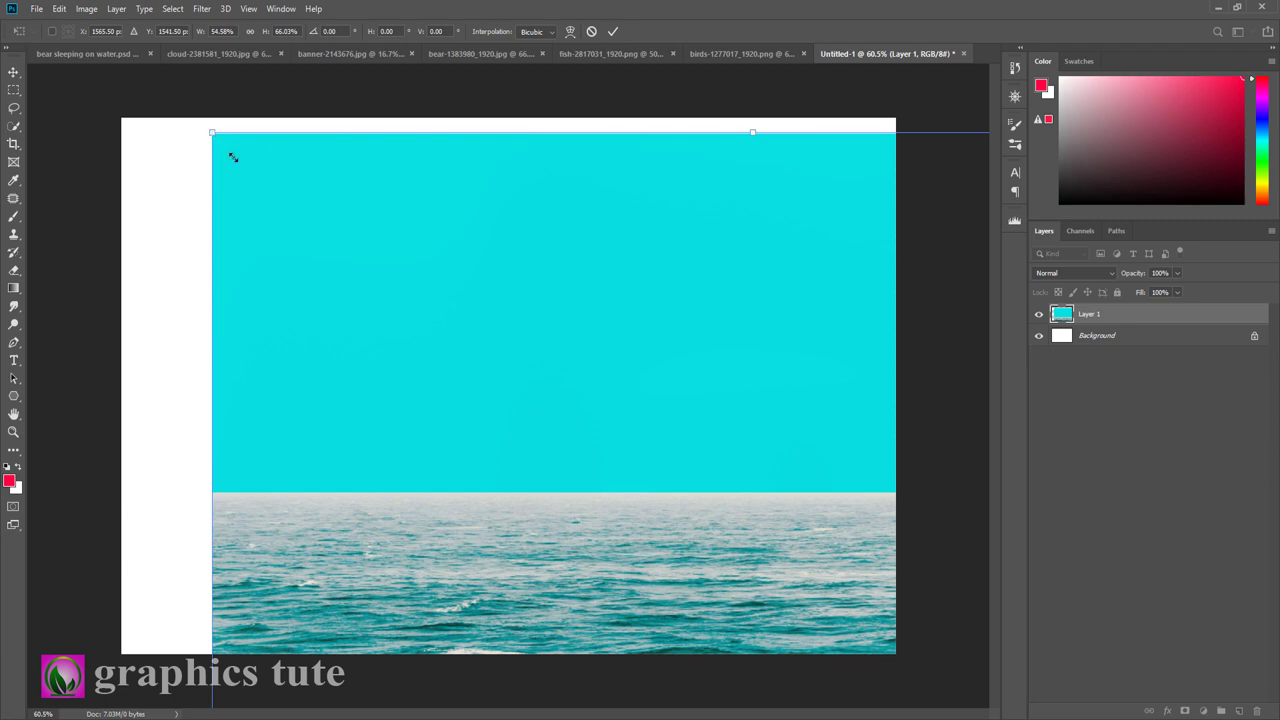
{"action": "mouse_move", "coordinate": [232, 157]}
{"action": "left_mouse_down"}
{"action": "mouse_move", "coordinate": [342, 214]}
{"action": "mouse_move", "coordinate": [344, 194]}
{"action": "left_mouse_up"}
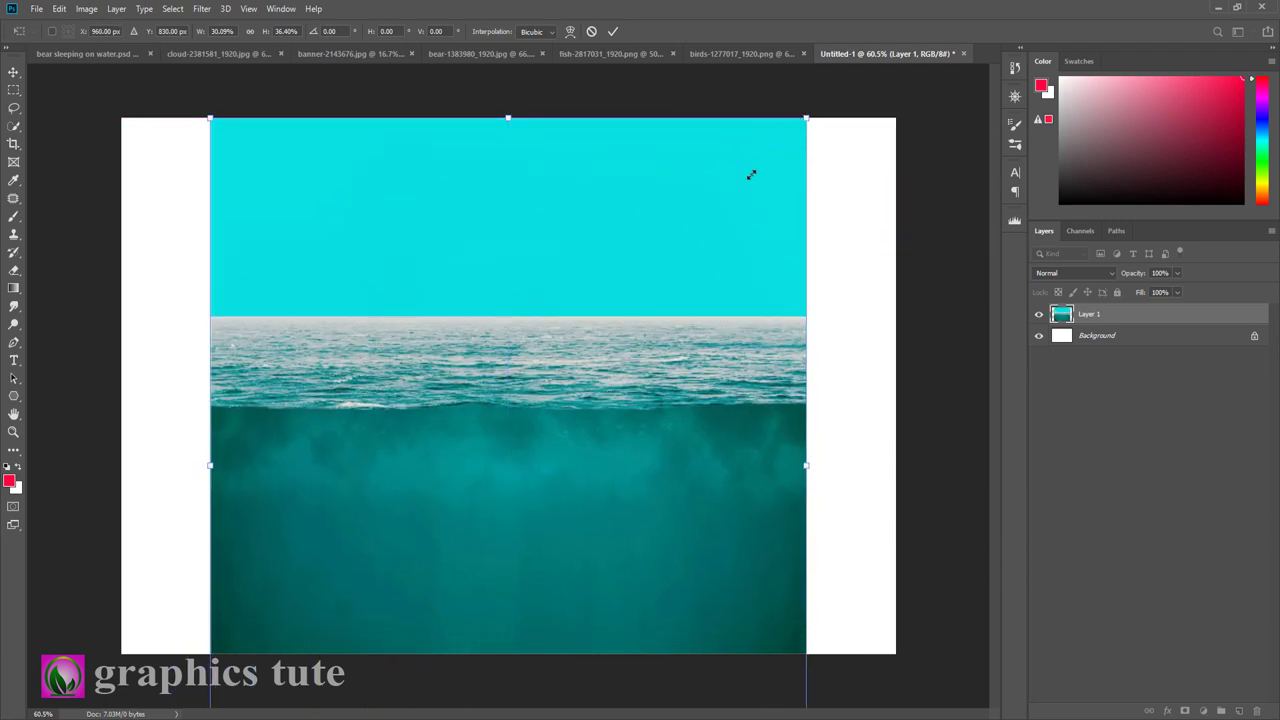
{"action": "left_click_drag", "start_coordinate": [751, 174], "coordinate": [714, 223]}
{"action": "mouse_move", "coordinate": [523, 363]}
{"action": "left_mouse_down"}
{"action": "mouse_move", "coordinate": [510, 315]}
{"action": "mouse_move", "coordinate": [530, 326]}
{"action": "left_mouse_up"}
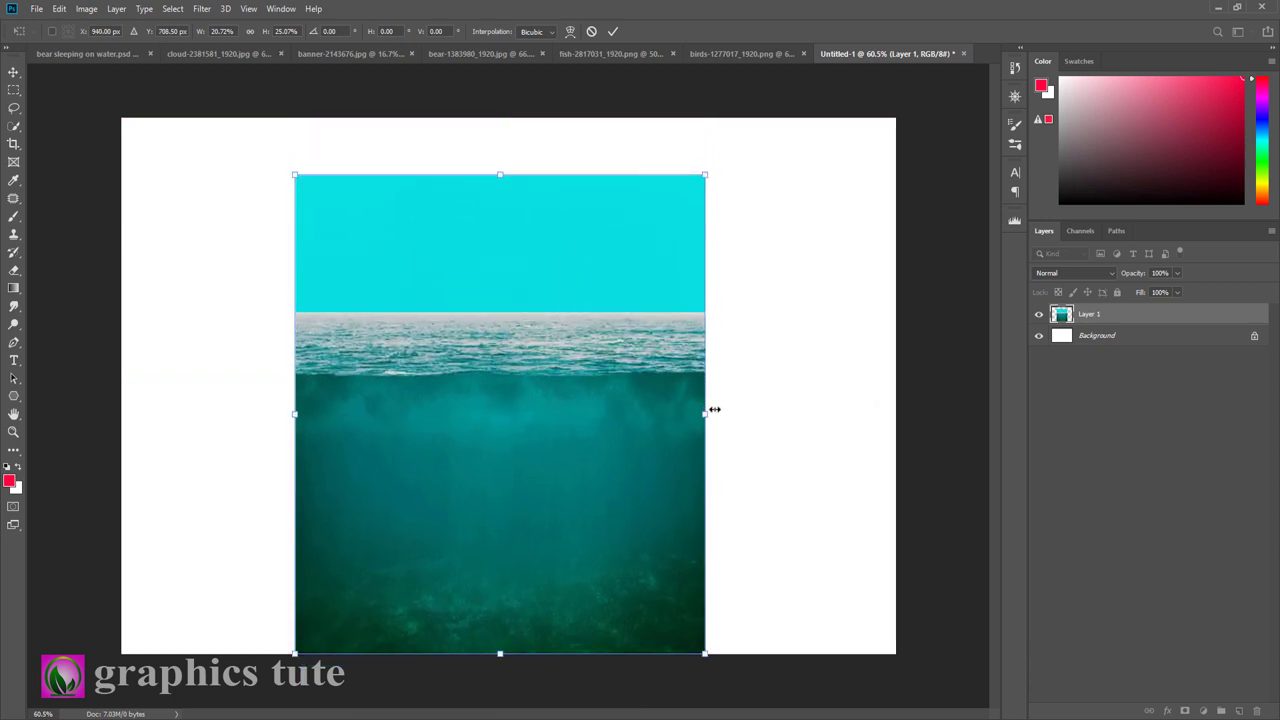
{"action": "left_click_drag", "start_coordinate": [714, 409], "coordinate": [908, 409]}
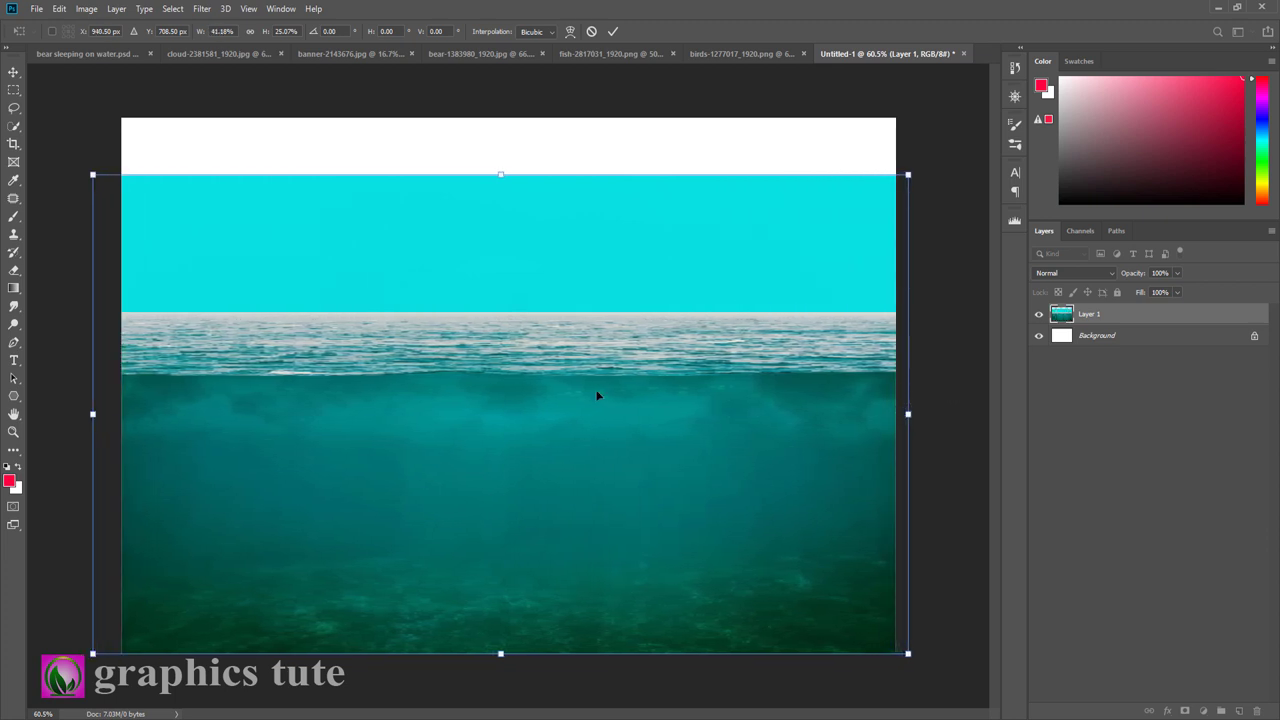
{"action": "left_click_drag", "start_coordinate": [597, 396], "coordinate": [599, 402]}
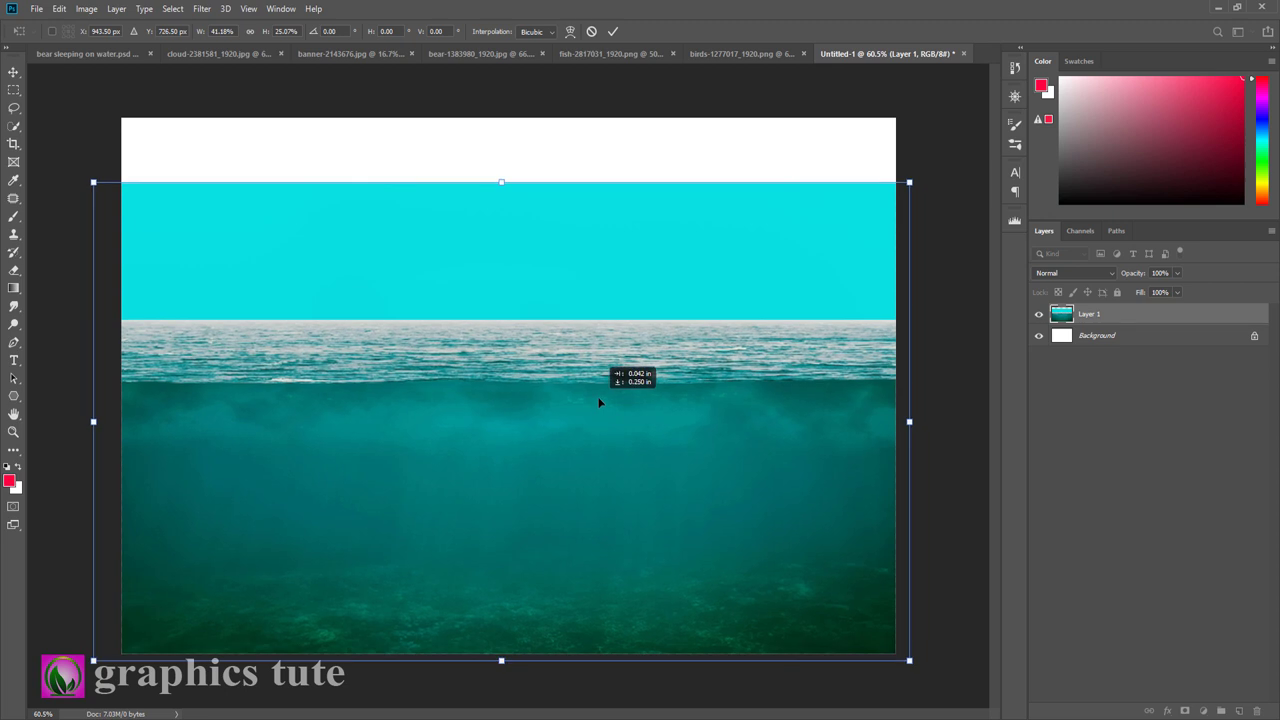
{"action": "key", "text": "Up"}
{"action": "key", "text": "Up"}
{"action": "key", "text": "Up"}
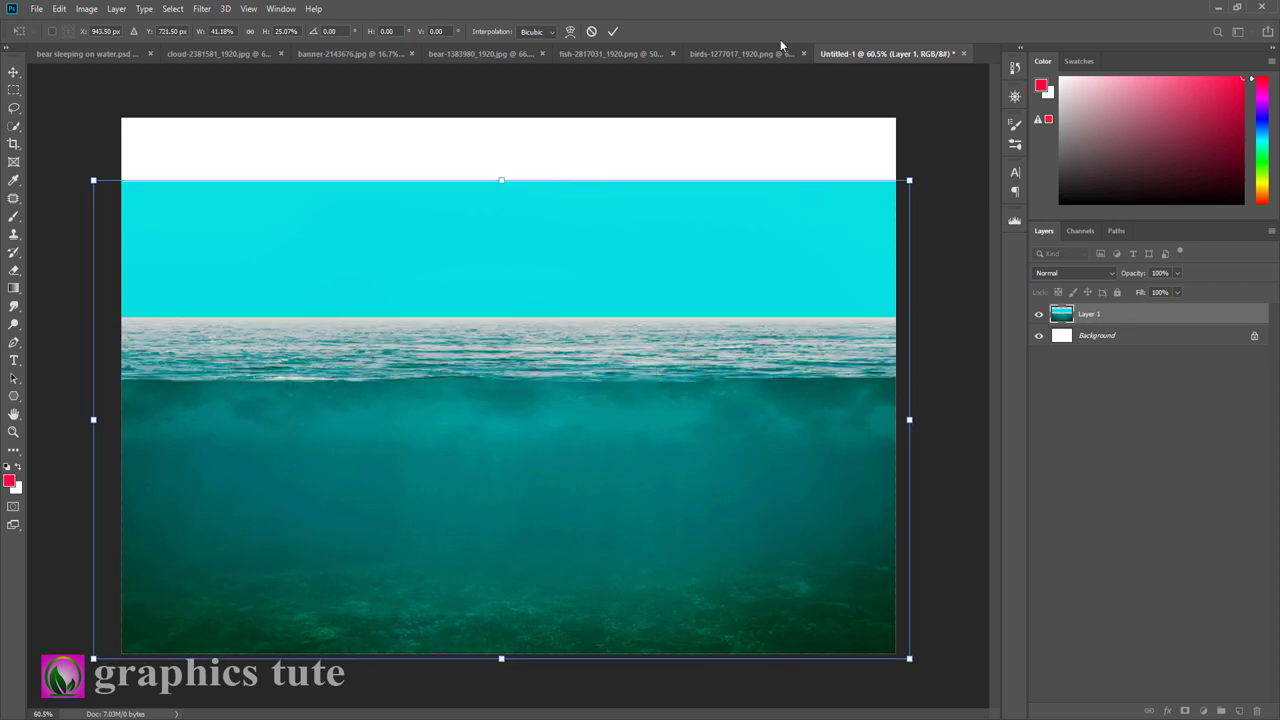
{"action": "left_click", "coordinate": [615, 32]}
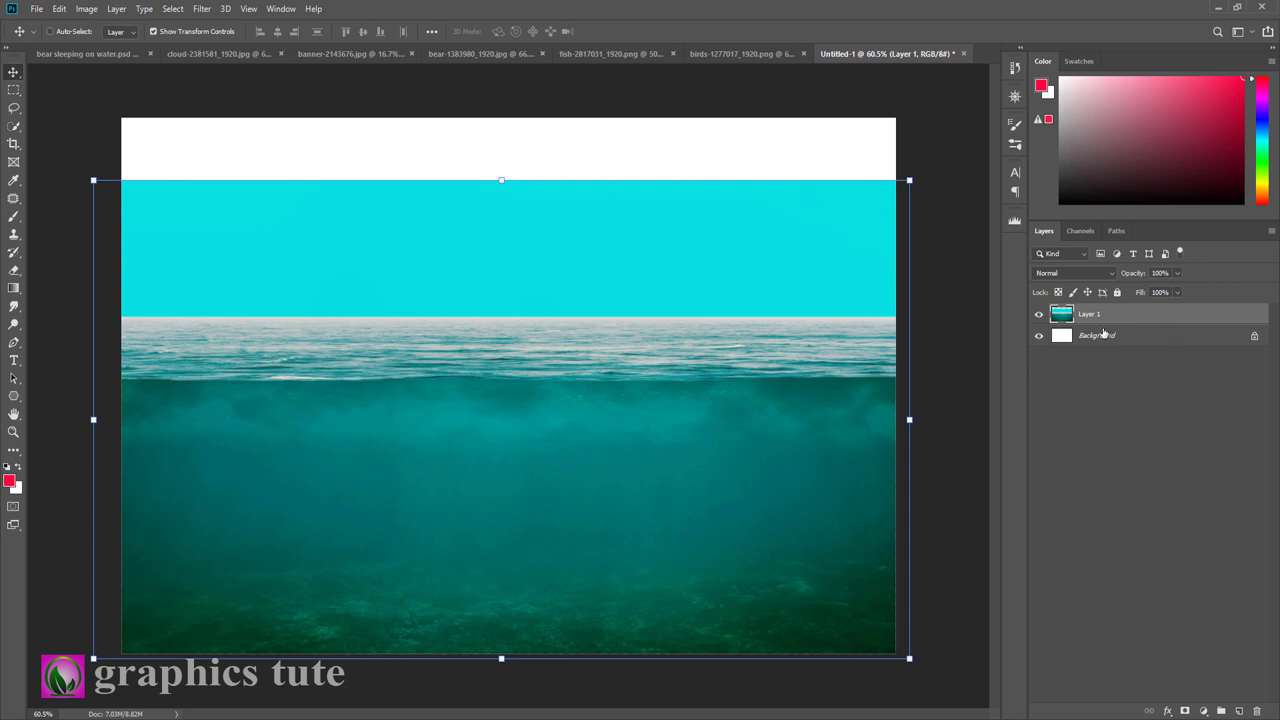
Add a layer mask to the sea layer and gradient-fade its cyan sky to white
{"action": "left_click", "coordinate": [1185, 711]}
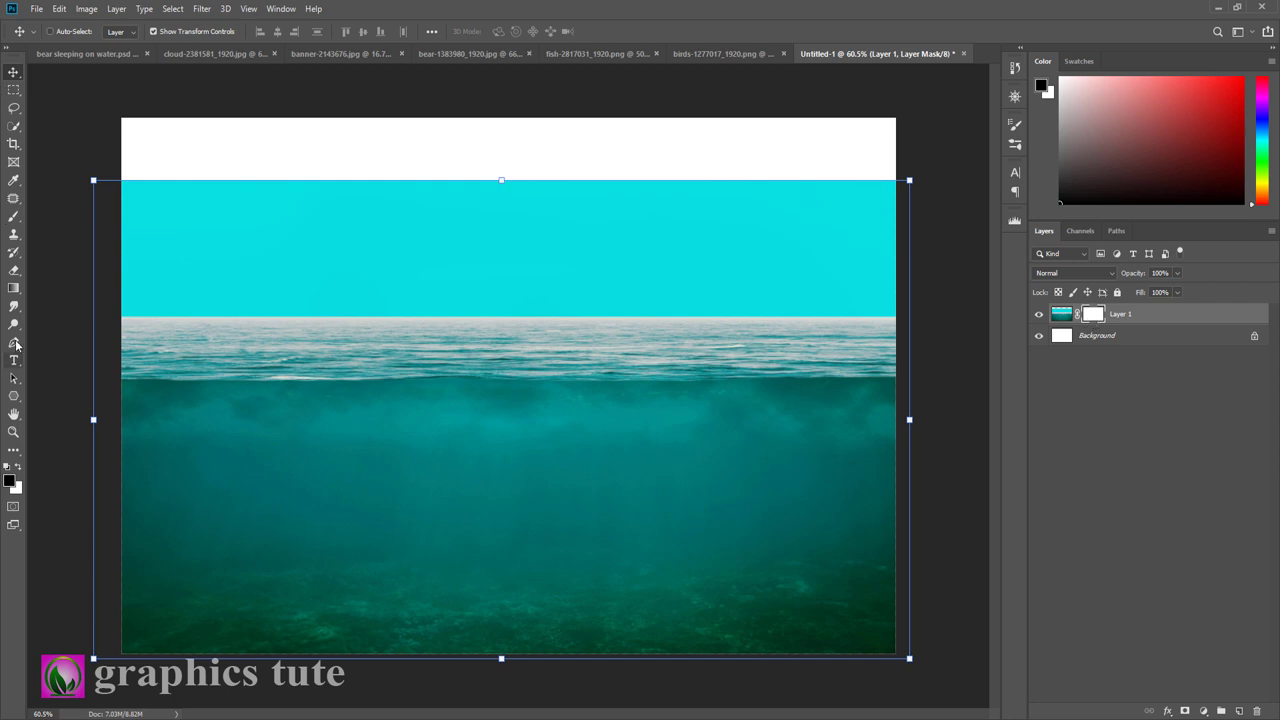
{"action": "left_click", "coordinate": [13, 288]}
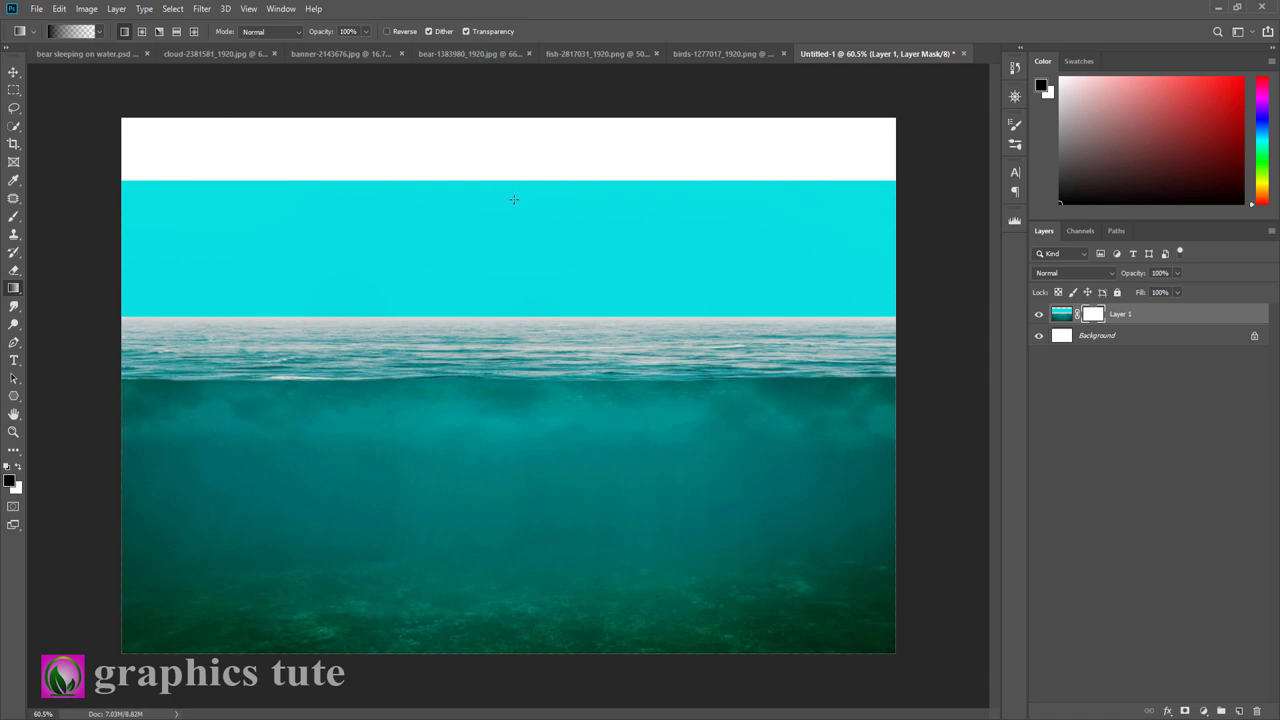
{"action": "left_click_drag", "start_coordinate": [513, 182], "coordinate": [525, 324]}
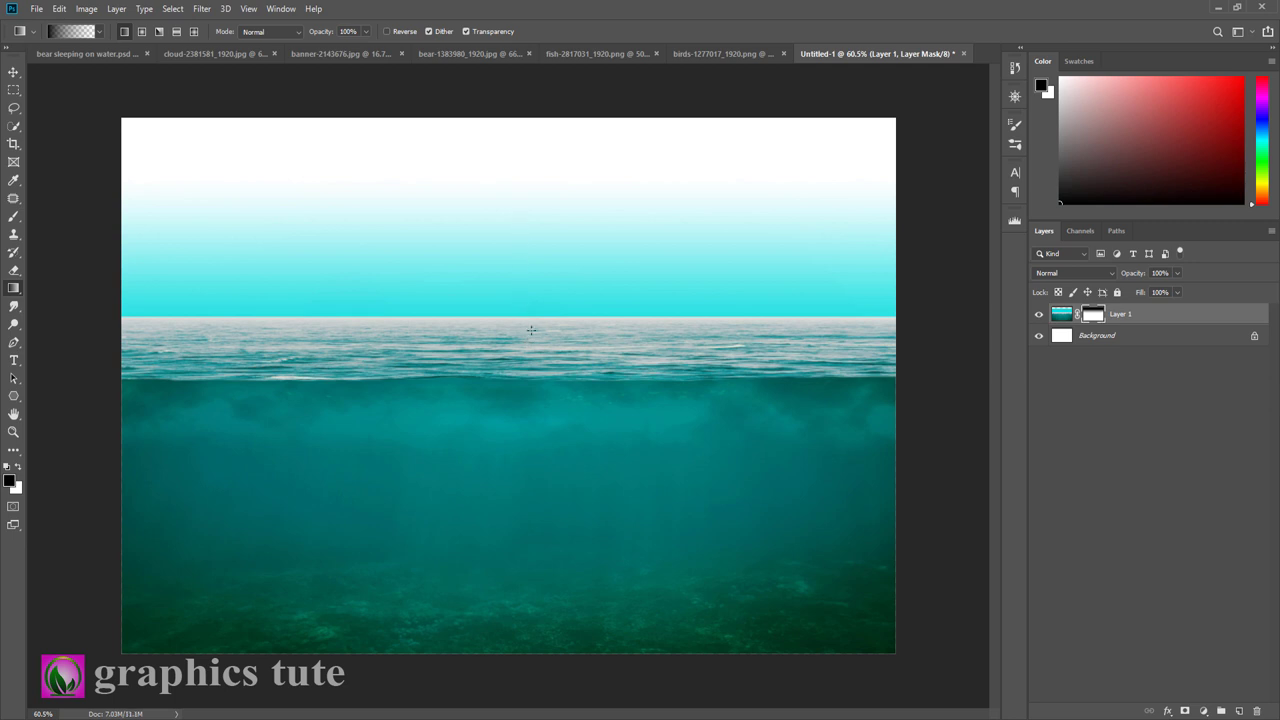
{"action": "left_click_drag", "start_coordinate": [531, 200], "coordinate": [538, 330]}
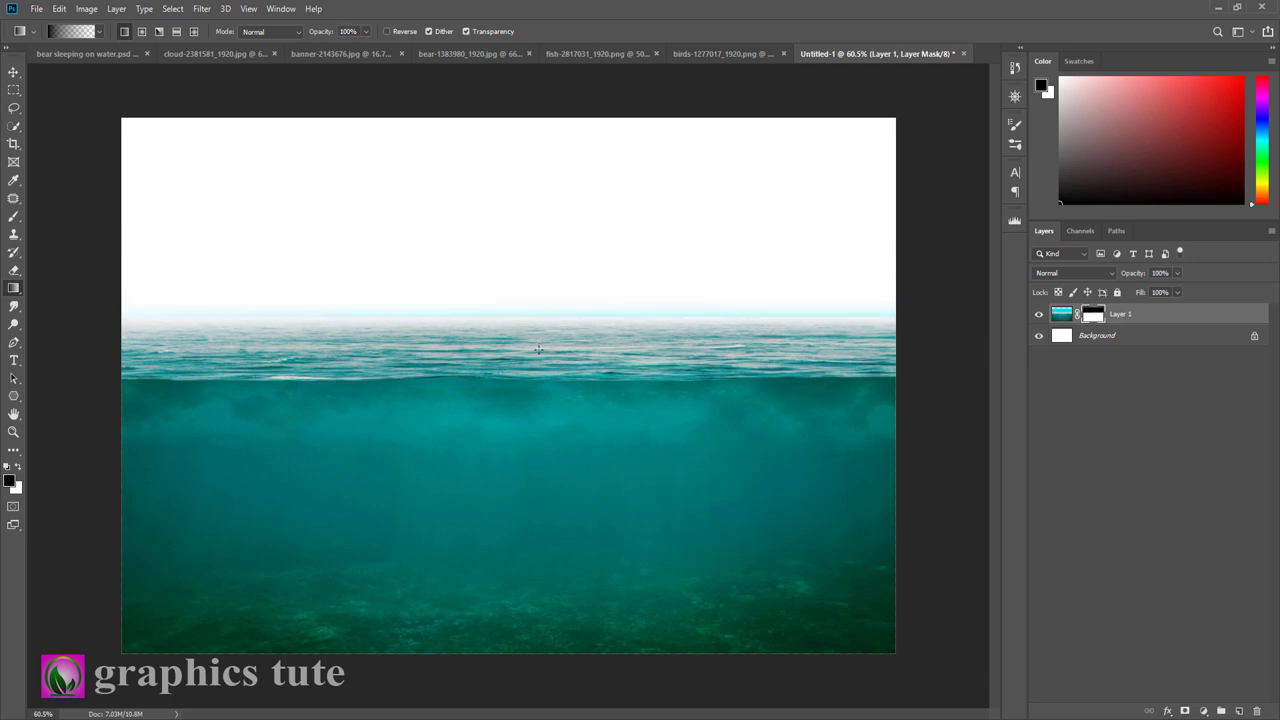
Squash the sea layer downward to about 83% height to lower the horizon
{"action": "left_click", "coordinate": [18, 72]}
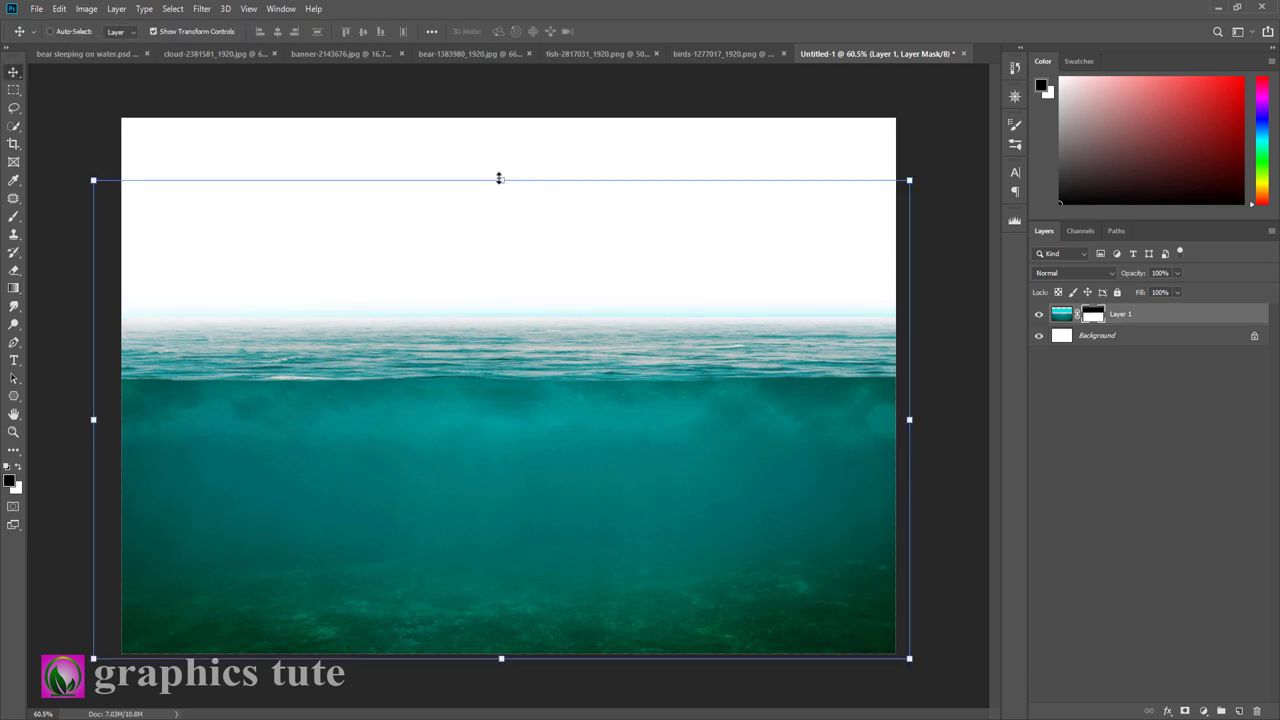
{"action": "left_click_drag", "start_coordinate": [502, 181], "coordinate": [509, 263]}
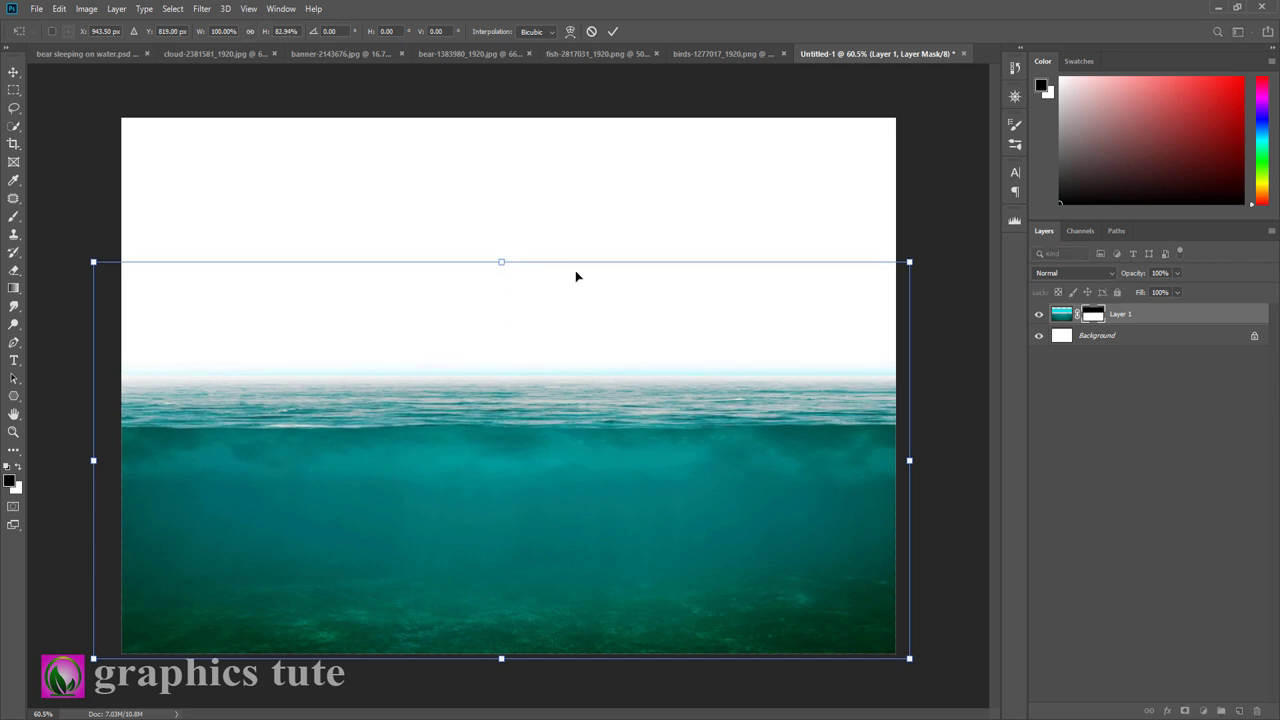
{"action": "key", "text": "ctrl+z"}
Bring the sunset cloud image into Untitled-1 as Layer 2 beneath the sea layer
{"action": "left_click", "coordinate": [207, 55]}
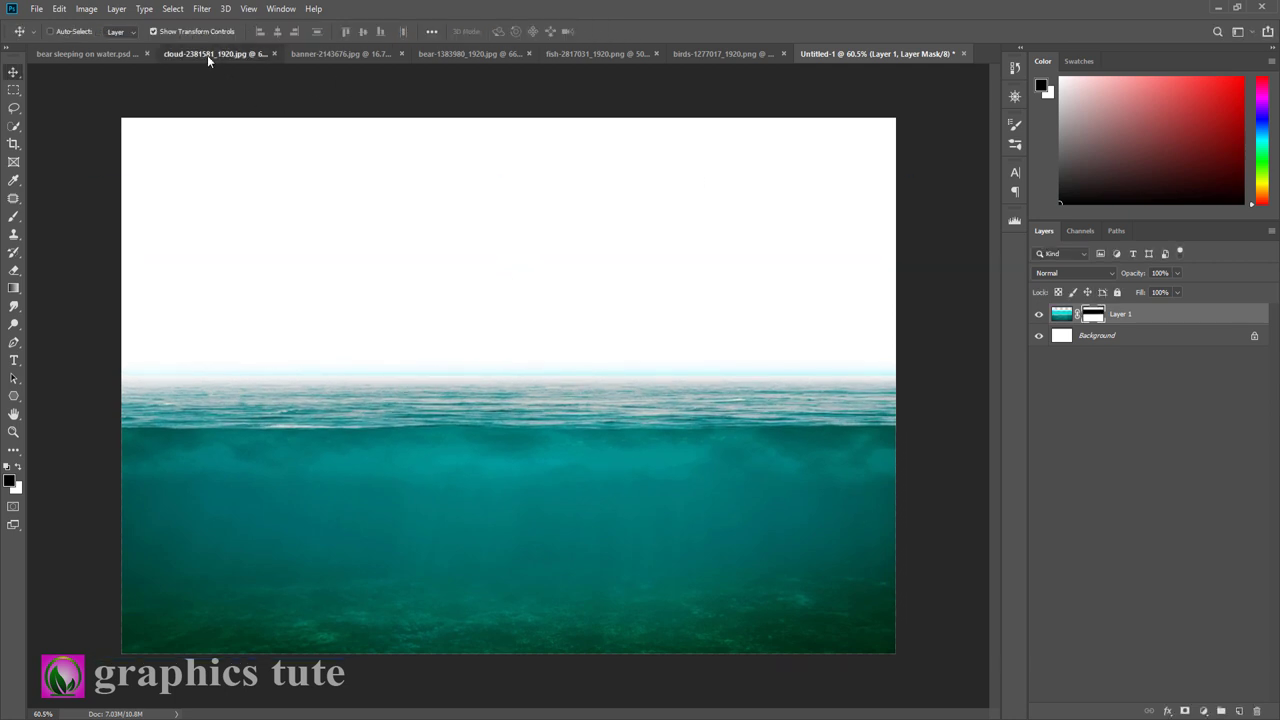
{"action": "left_click", "coordinate": [1256, 316]}
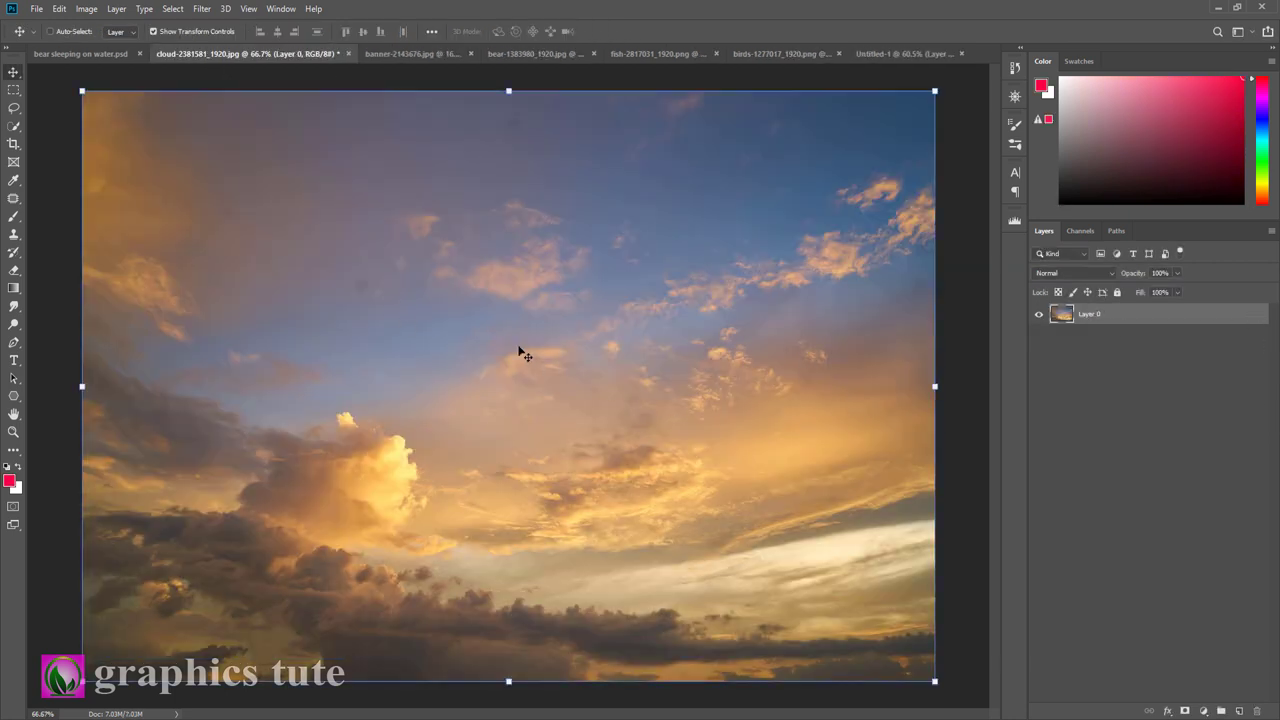
{"action": "left_click_drag", "start_coordinate": [509, 360], "coordinate": [903, 55]}
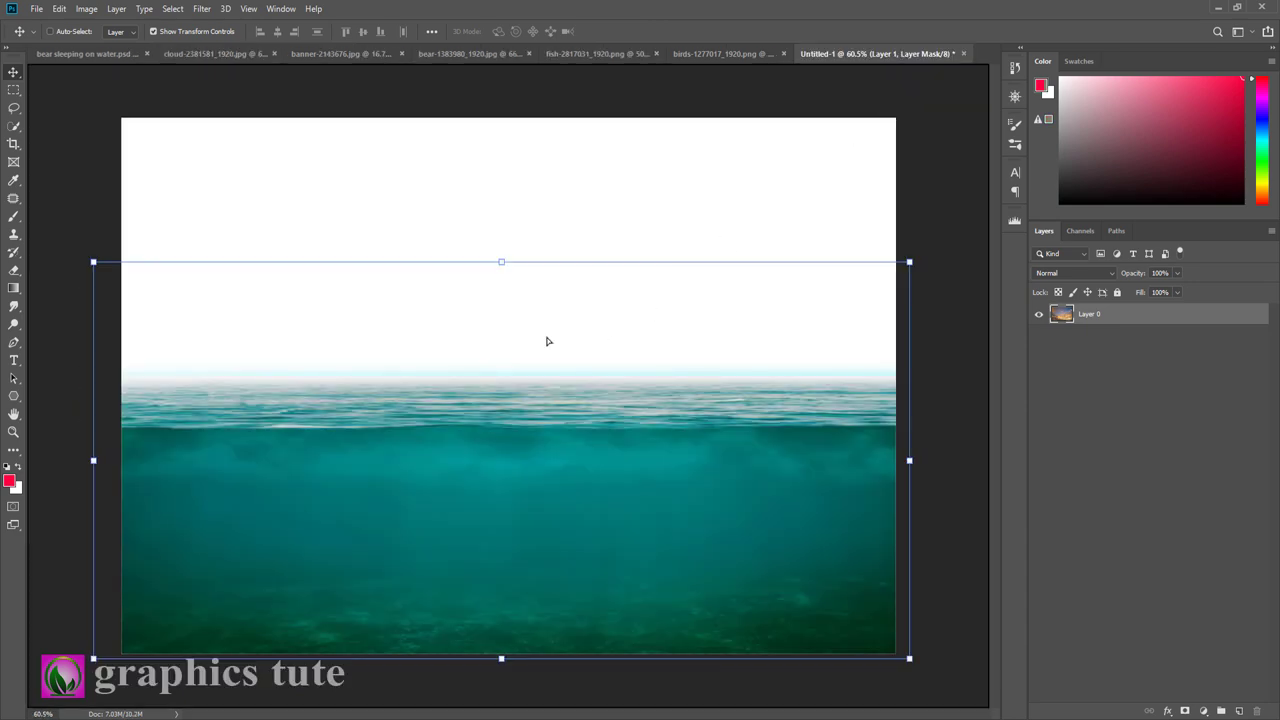
{"action": "mouse_move", "coordinate": [903, 55]}
{"action": "left_mouse_down"}
{"action": "mouse_move", "coordinate": [434, 463]}
{"action": "mouse_move", "coordinate": [477, 405]}
{"action": "mouse_move", "coordinate": [447, 405]}
{"action": "left_mouse_up"}
{"action": "left_click_drag", "start_coordinate": [1125, 317], "coordinate": [1134, 362]}
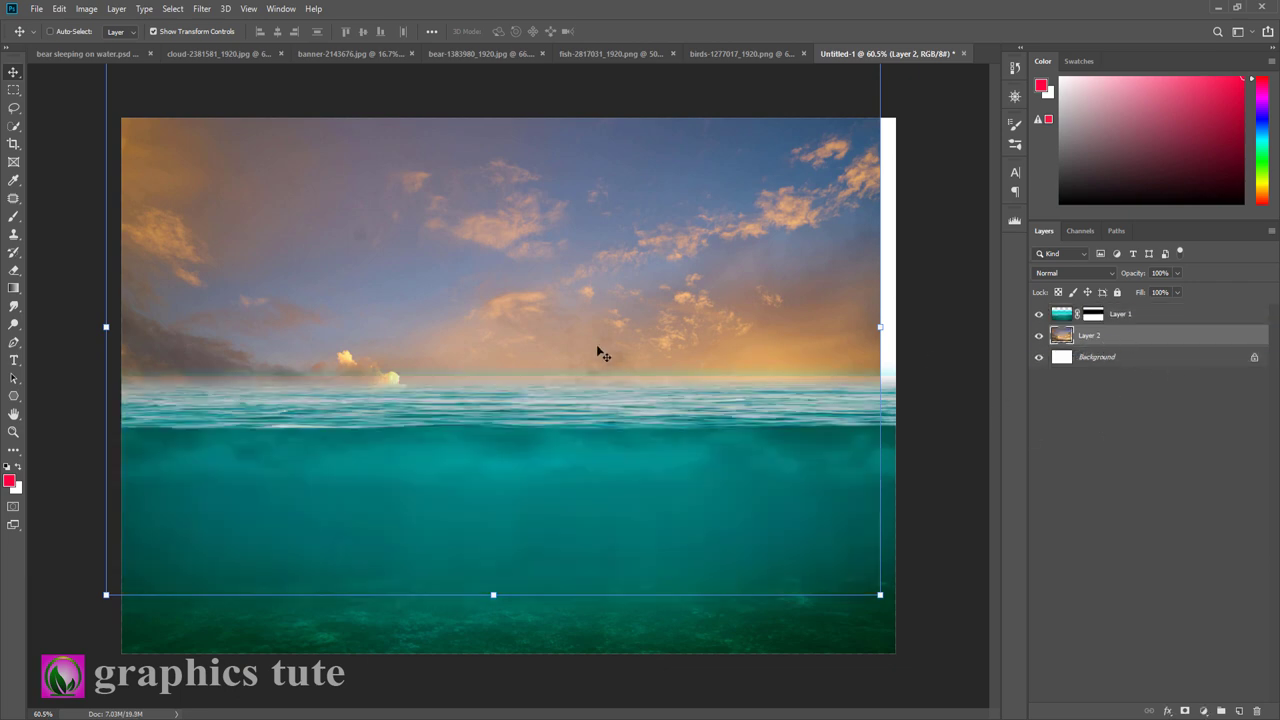
Move the sky layer so its glowing cloud bank sits just above the horizon
{"action": "left_click_drag", "start_coordinate": [600, 352], "coordinate": [619, 240]}
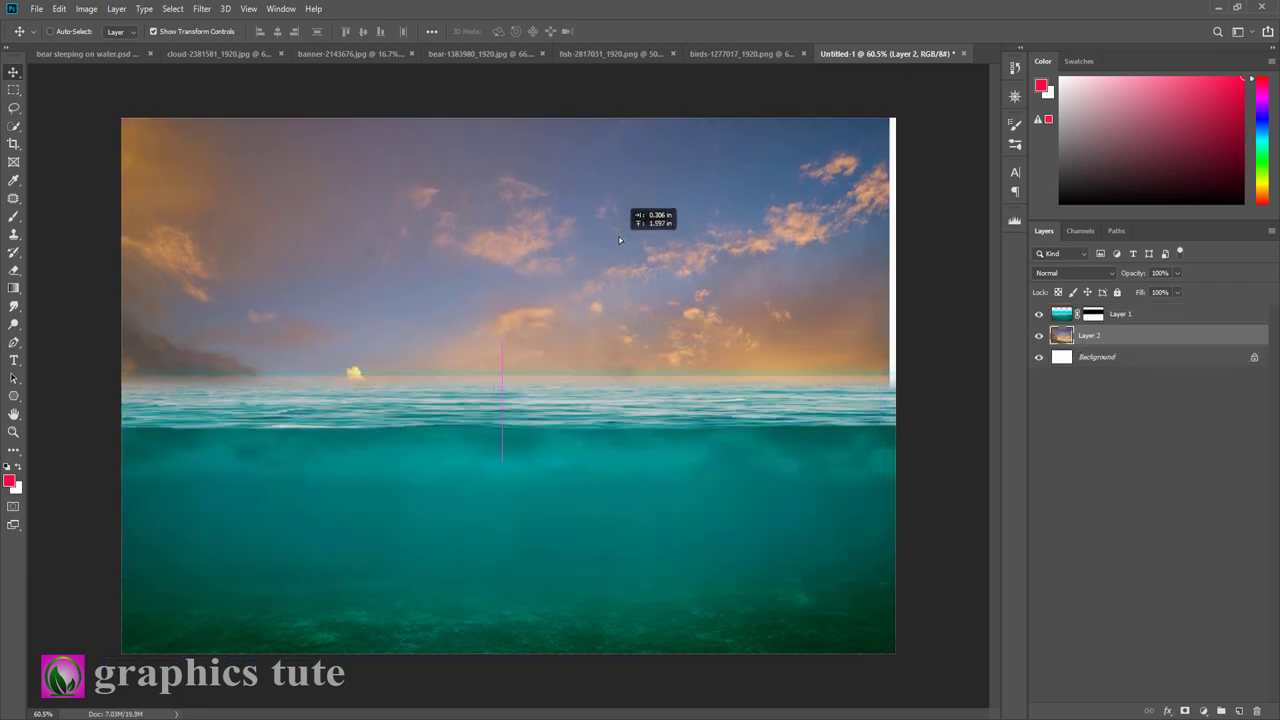
{"action": "left_click_drag", "start_coordinate": [619, 240], "coordinate": [626, 178]}
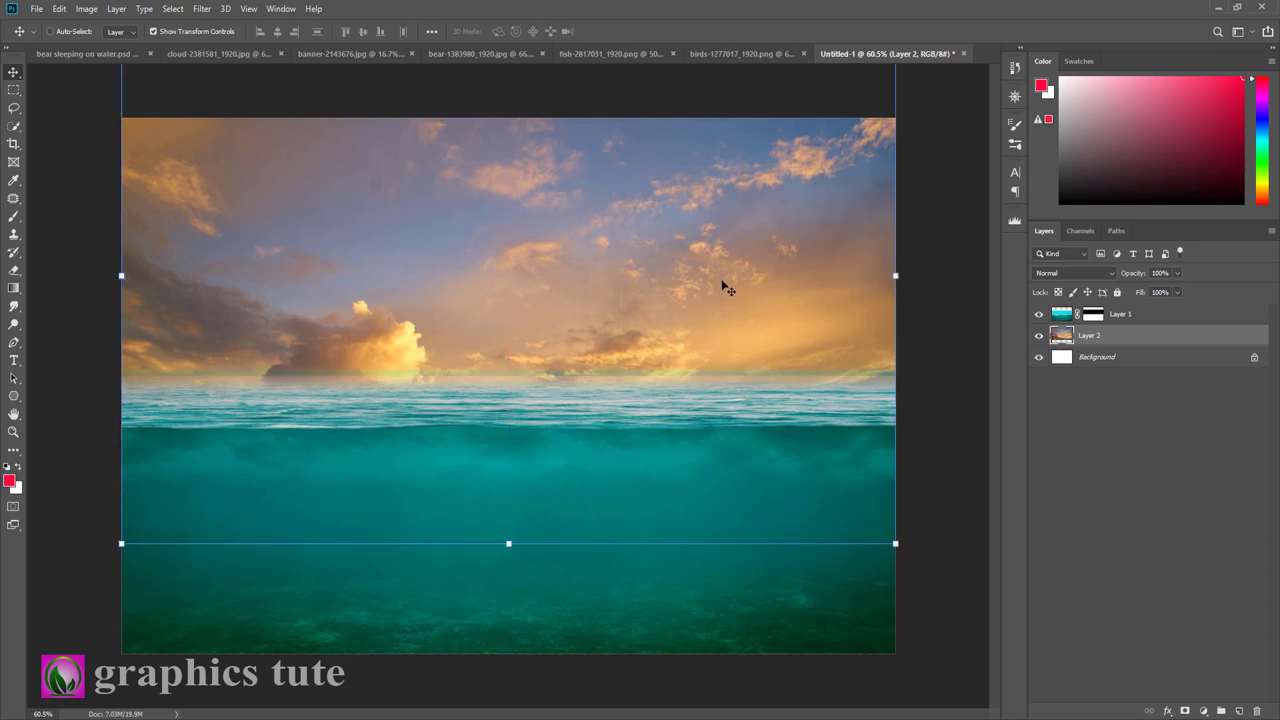
{"action": "left_click_drag", "start_coordinate": [728, 290], "coordinate": [717, 291]}
{"action": "left_click", "coordinate": [1093, 312]}
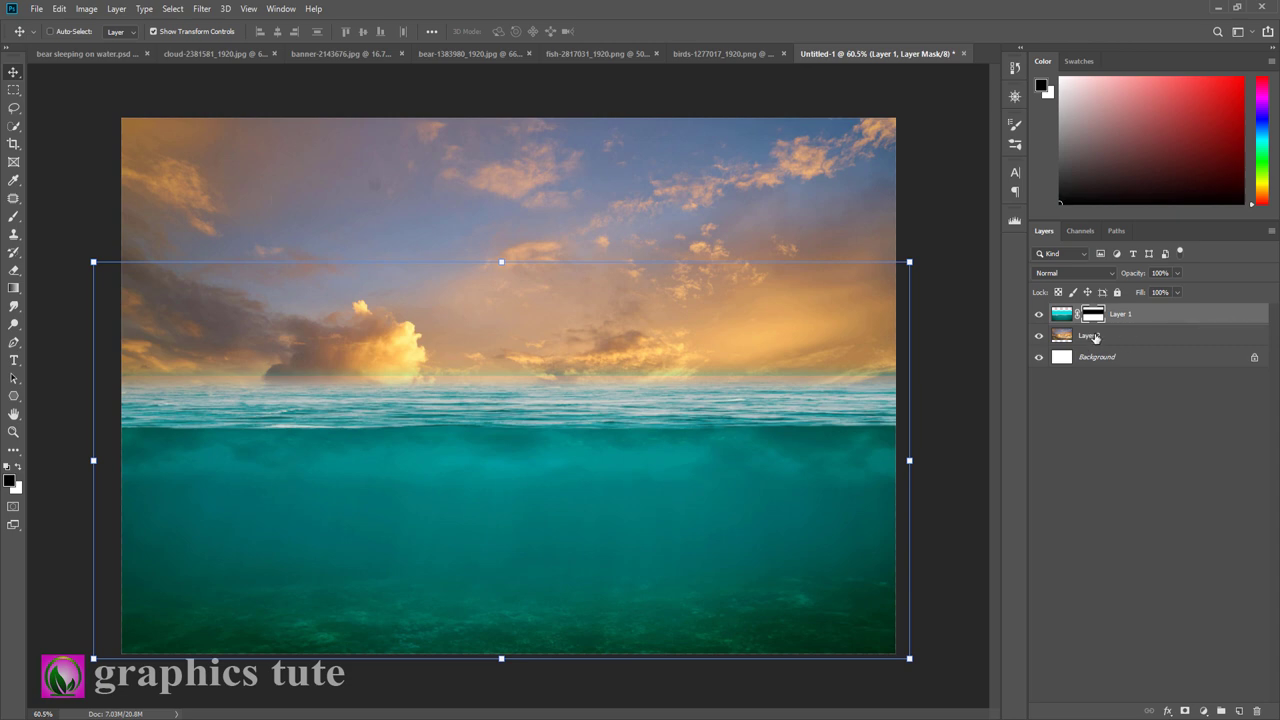
Brush black on the sea layer's mask along the horizon to blend it into the clouds
{"action": "left_click", "coordinate": [13, 217]}
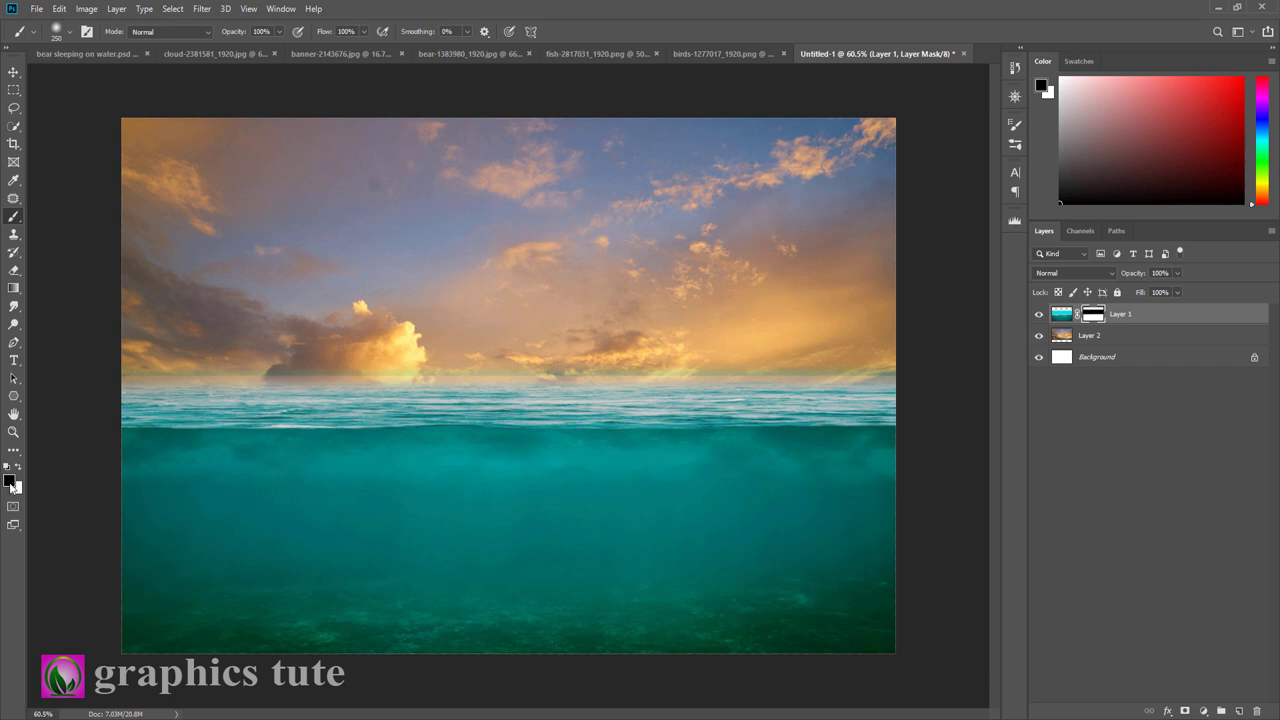
{"action": "key", "text": "bracketleft"}
{"action": "key", "text": "bracketleft"}
{"action": "key", "text": "bracketleft"}
{"action": "key", "text": "bracketleft"}
{"action": "key", "text": "bracketleft"}
{"action": "key", "text": "bracketleft"}
{"action": "mouse_move", "coordinate": [757, 370]}
{"action": "left_mouse_down"}
{"action": "mouse_move", "coordinate": [942, 376]}
{"action": "mouse_move", "coordinate": [842, 380]}
{"action": "left_mouse_up"}
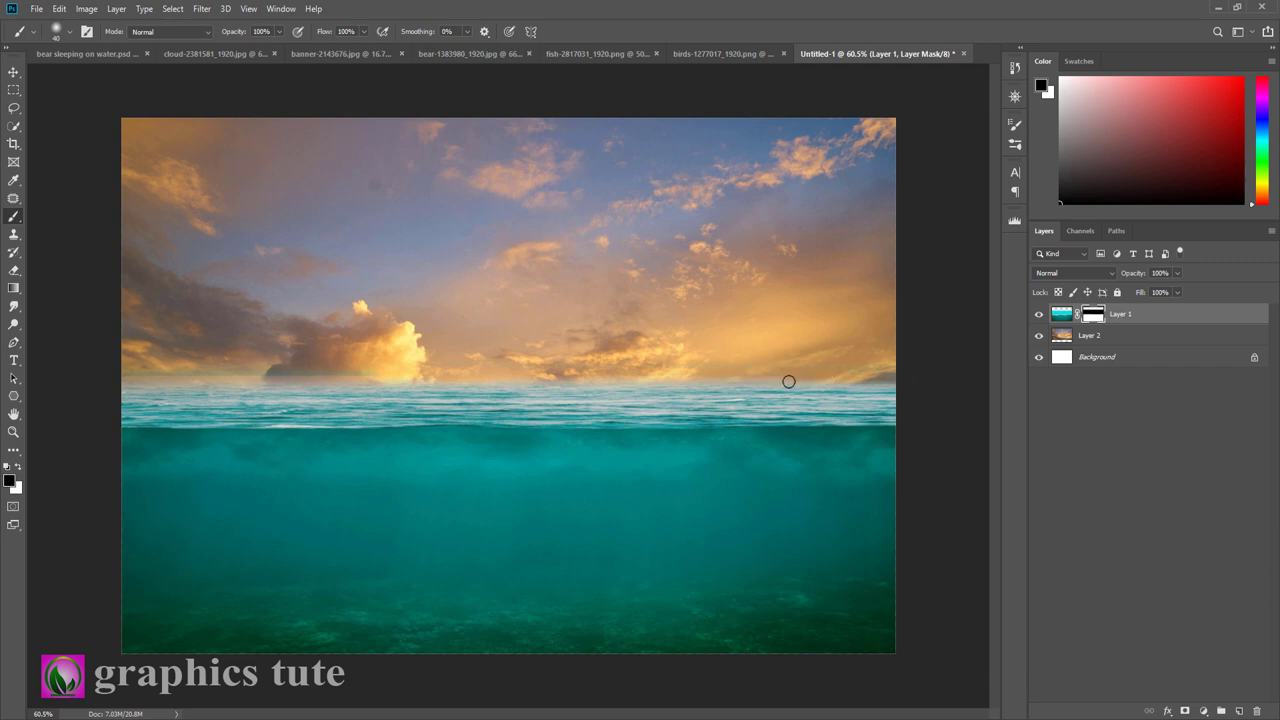
{"action": "key", "text": "bracketright"}
{"action": "key", "text": "bracketright"}
{"action": "key", "text": "bracketright"}
{"action": "key", "text": "bracketright"}
{"action": "key", "text": "bracketright"}
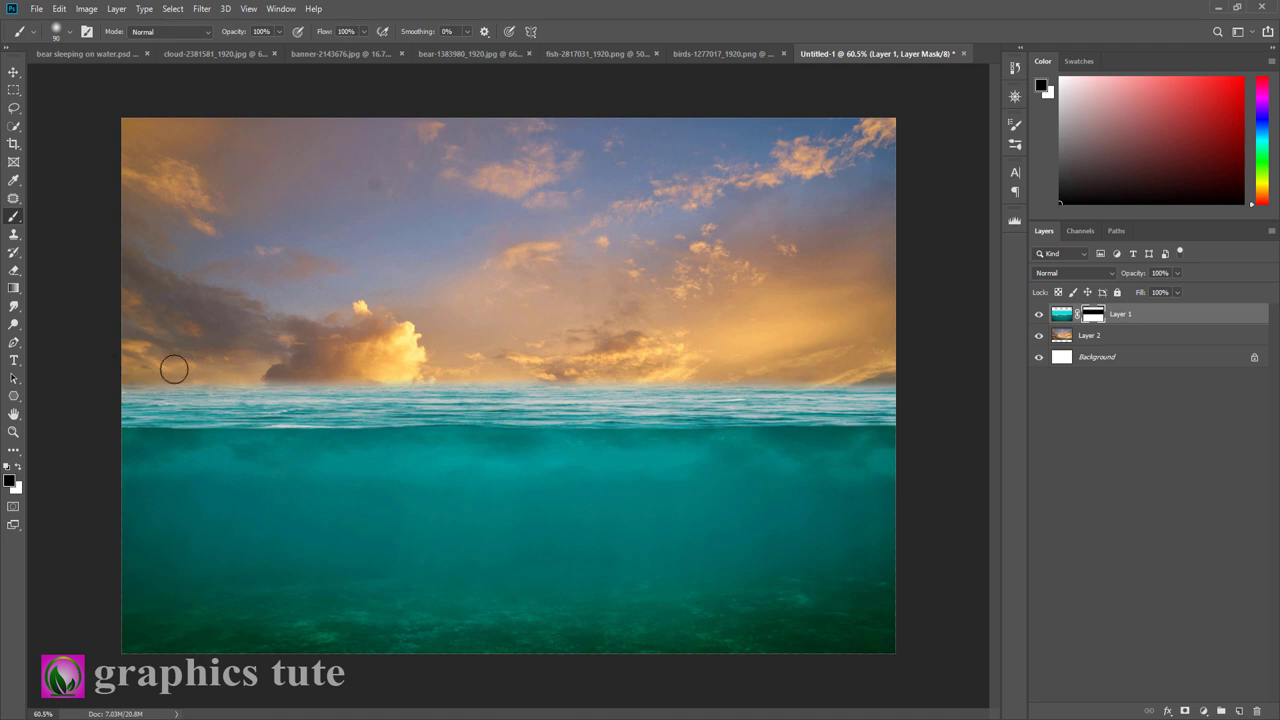
{"action": "left_click", "coordinate": [1118, 344]}
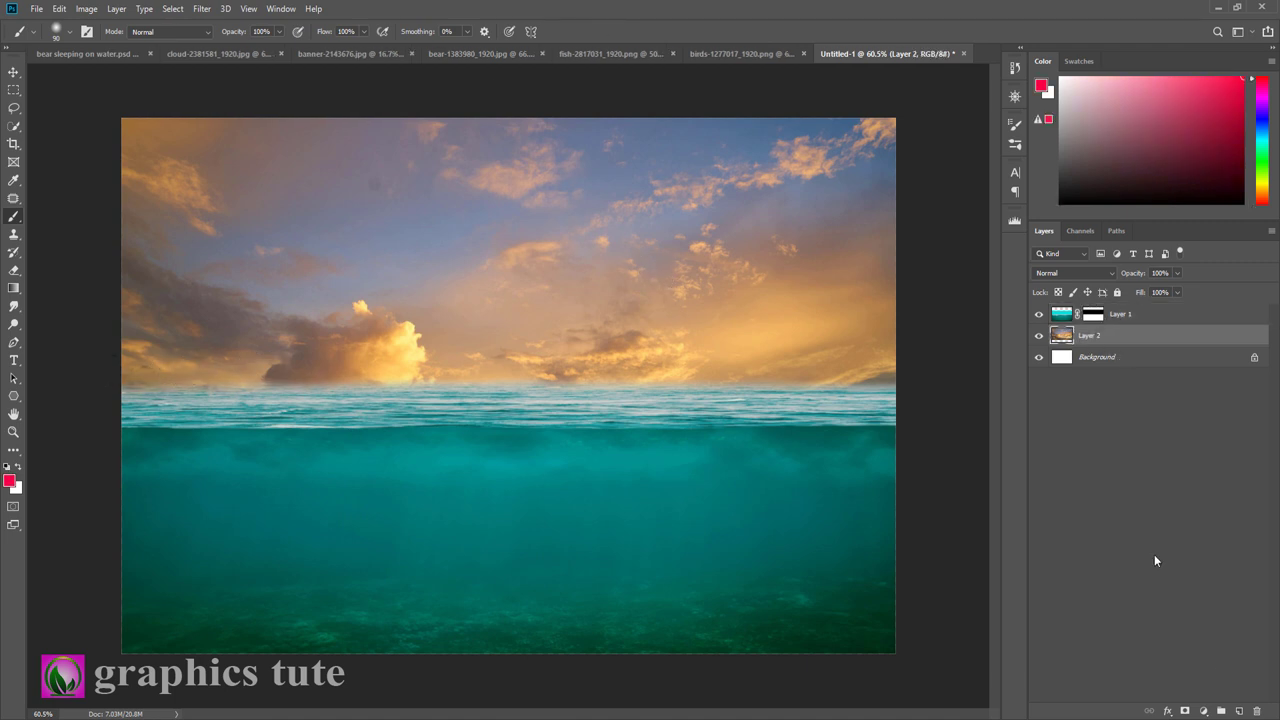
Add a Brightness/Contrast layer with Brightness -24, clipped to the sky layer
{"action": "left_click", "coordinate": [1205, 711]}
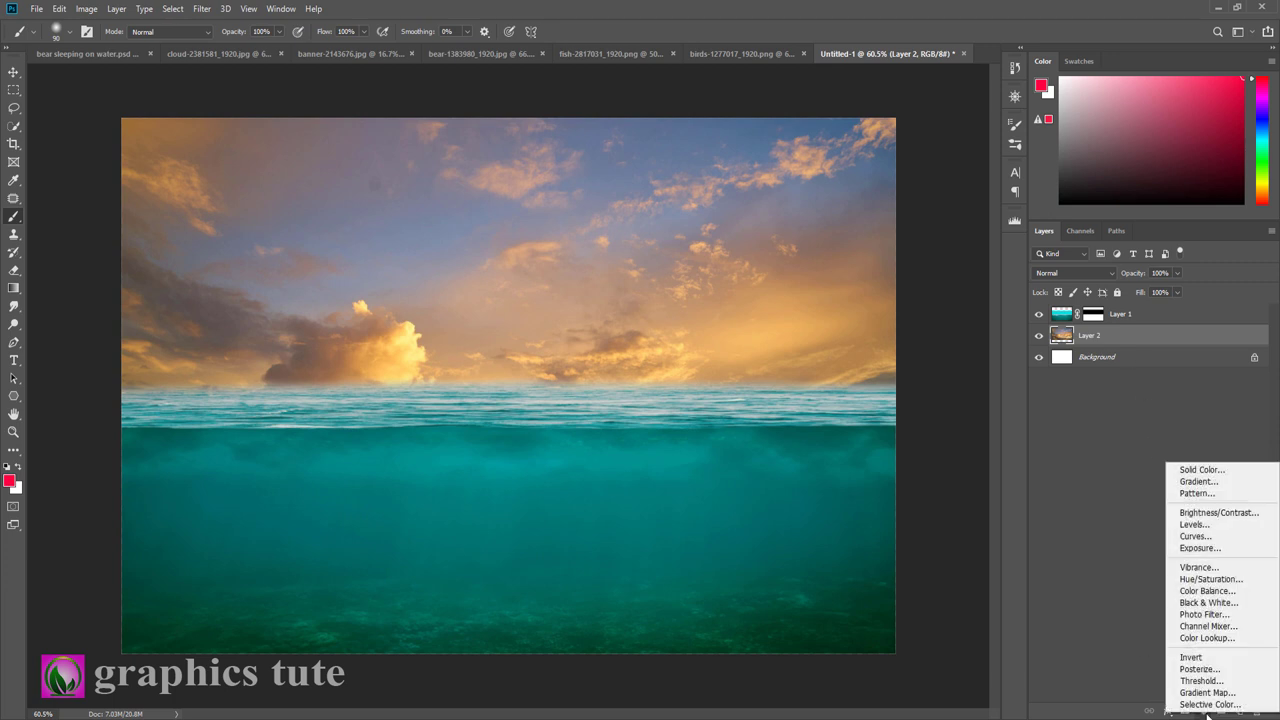
{"action": "left_click", "coordinate": [1196, 514]}
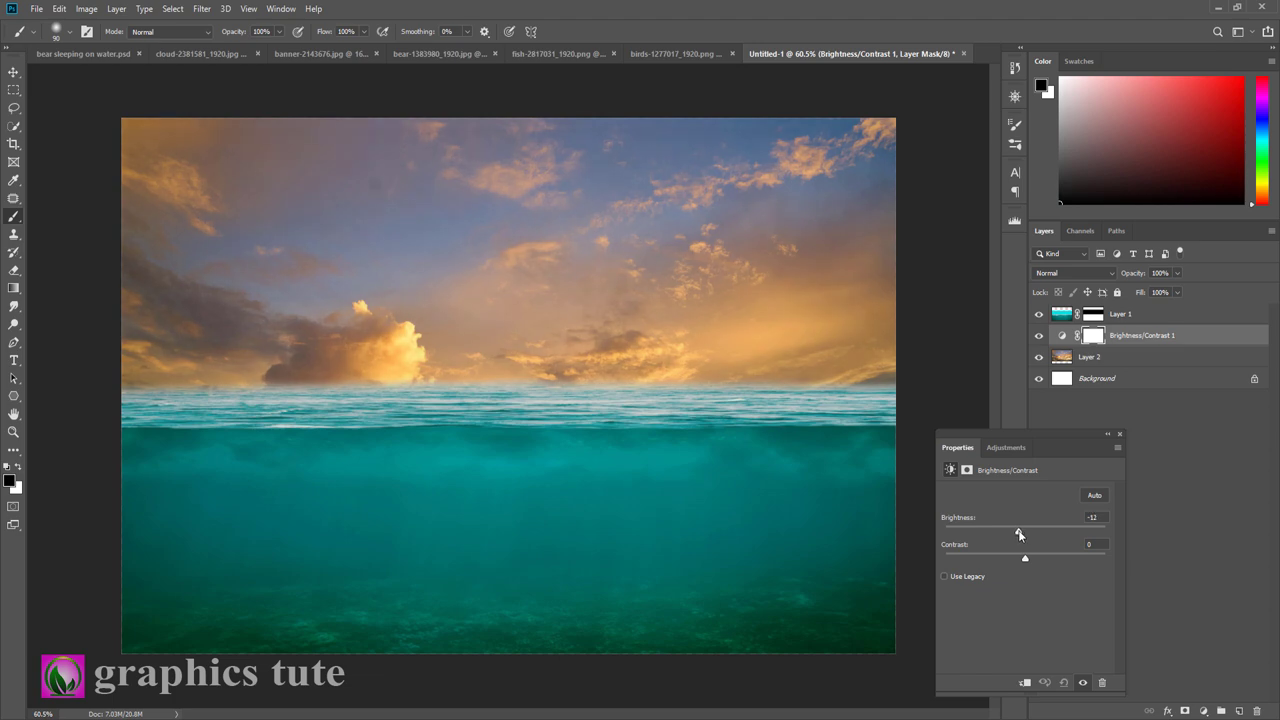
{"action": "left_click_drag", "start_coordinate": [1023, 533], "coordinate": [1027, 559]}
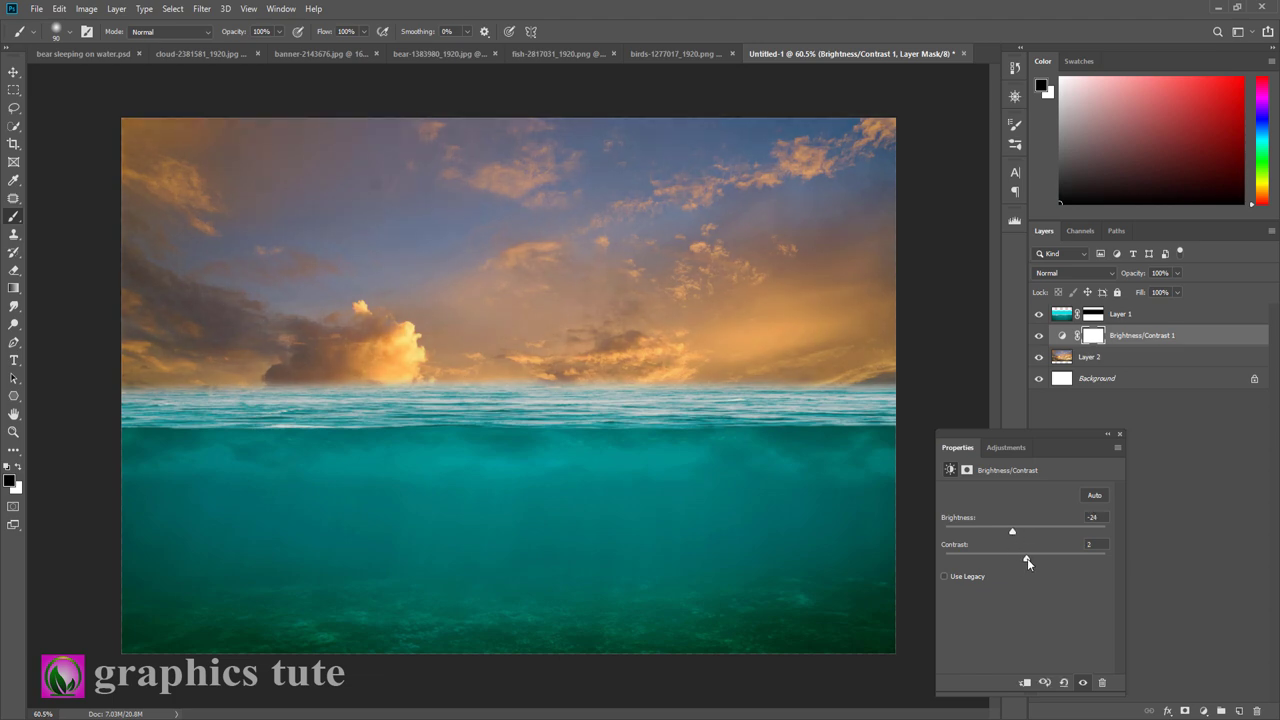
{"action": "left_click", "coordinate": [1121, 435]}
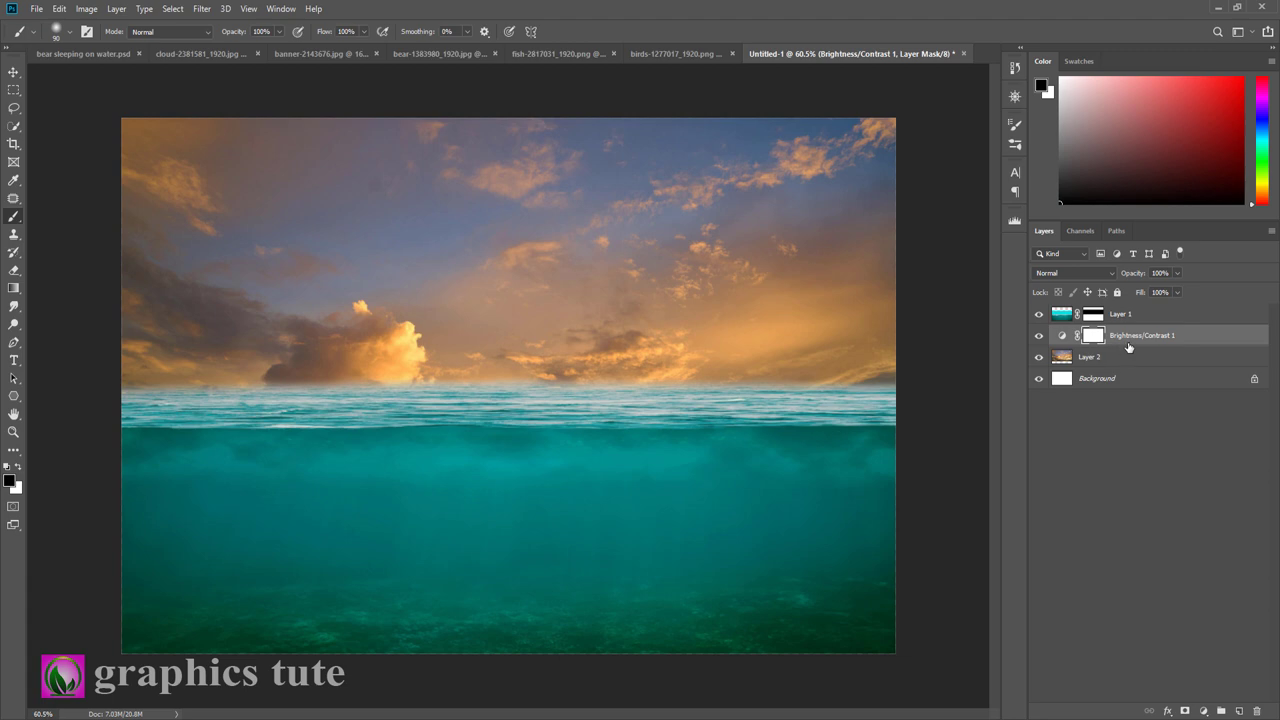
{"action": "right_click", "coordinate": [1129, 347]}
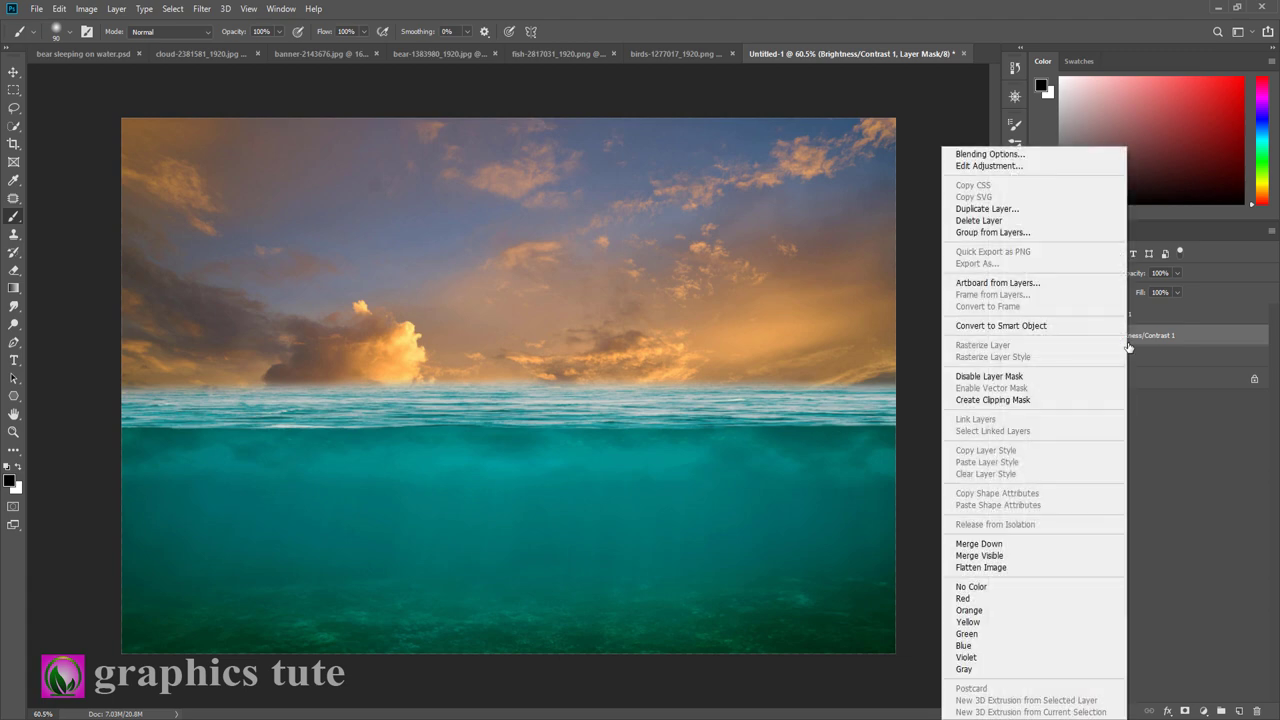
{"action": "left_click", "coordinate": [1030, 401]}
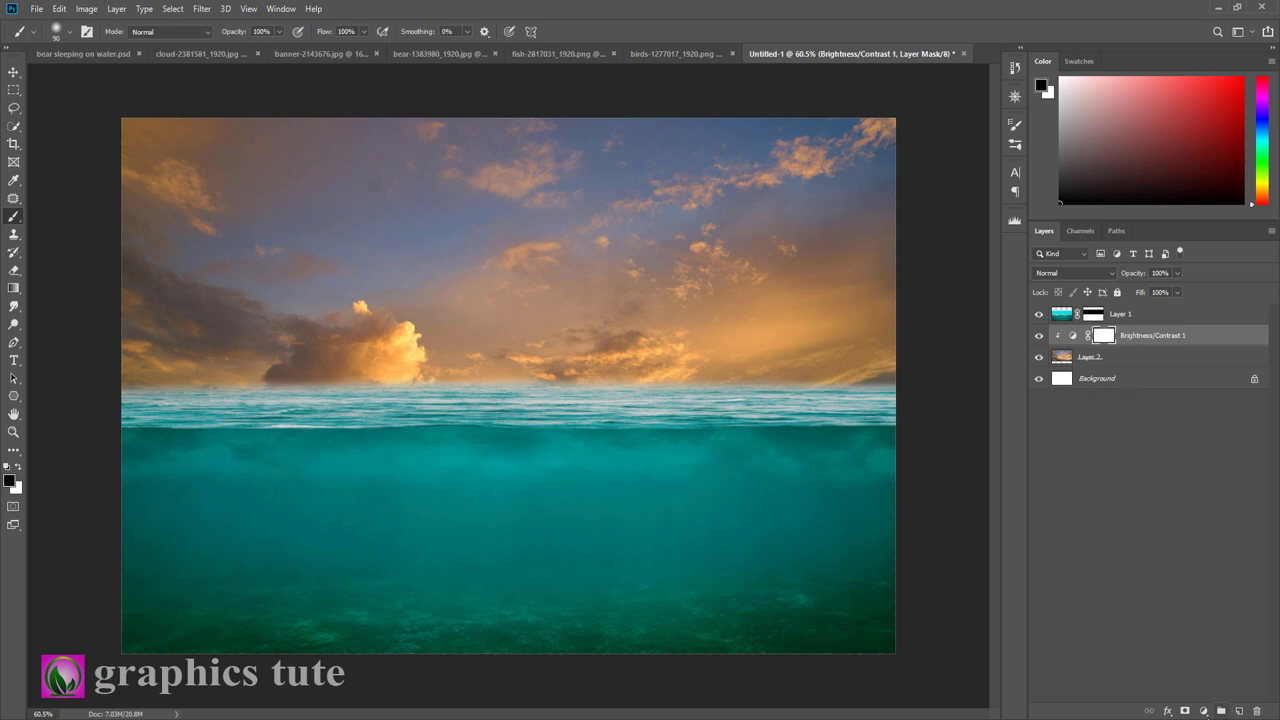
Add a clipped Hue/Saturation layer lowering the sky's saturation to about -14, then compare
{"action": "left_click", "coordinate": [1205, 713]}
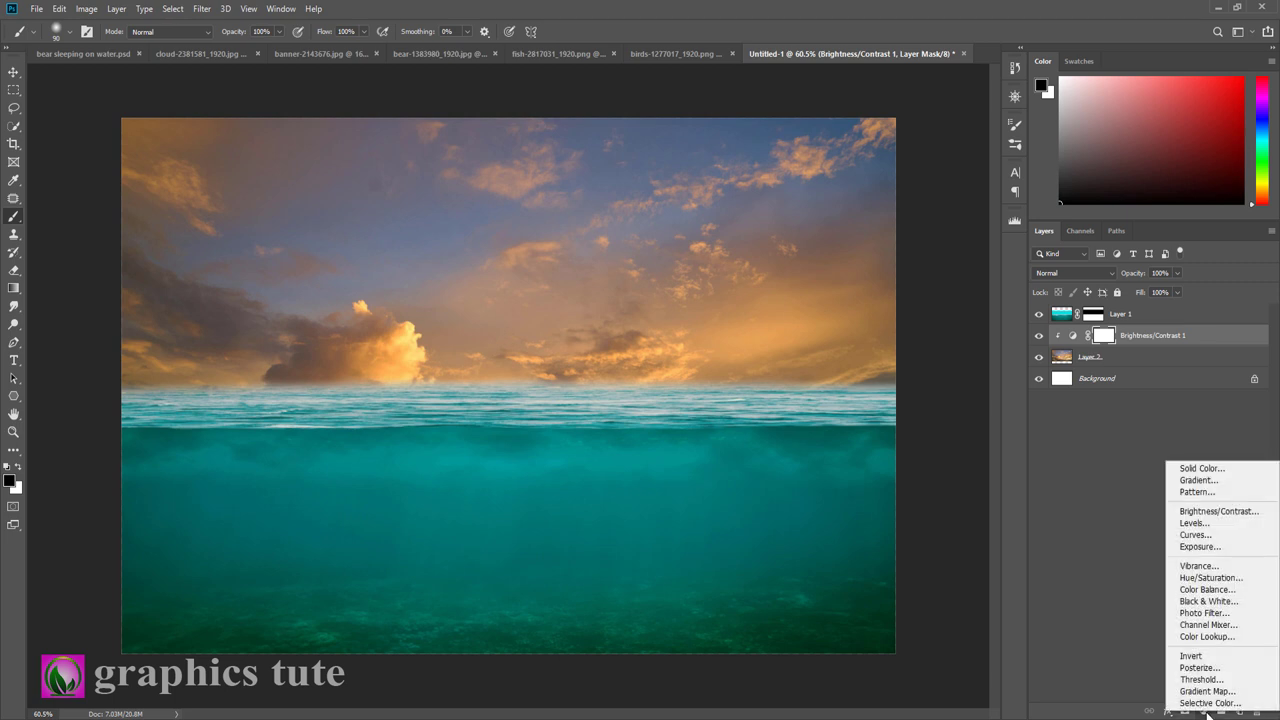
{"action": "left_click", "coordinate": [1220, 579]}
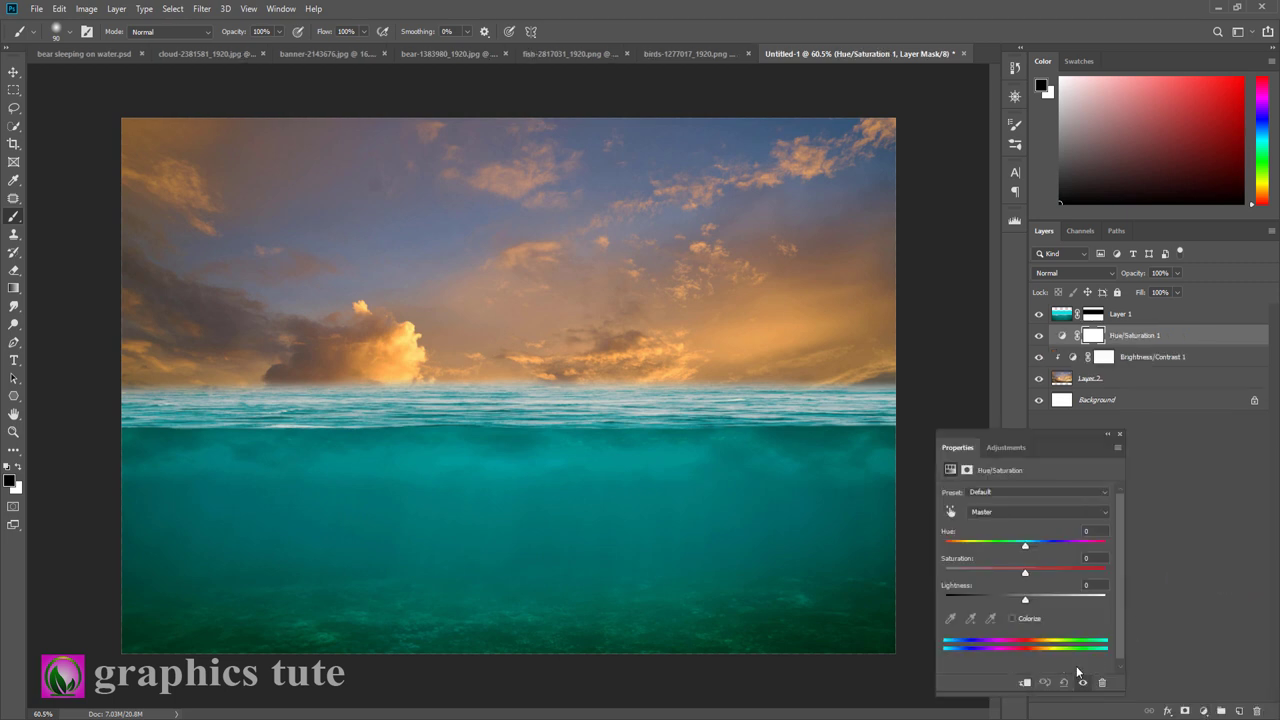
{"action": "left_click", "coordinate": [1024, 684]}
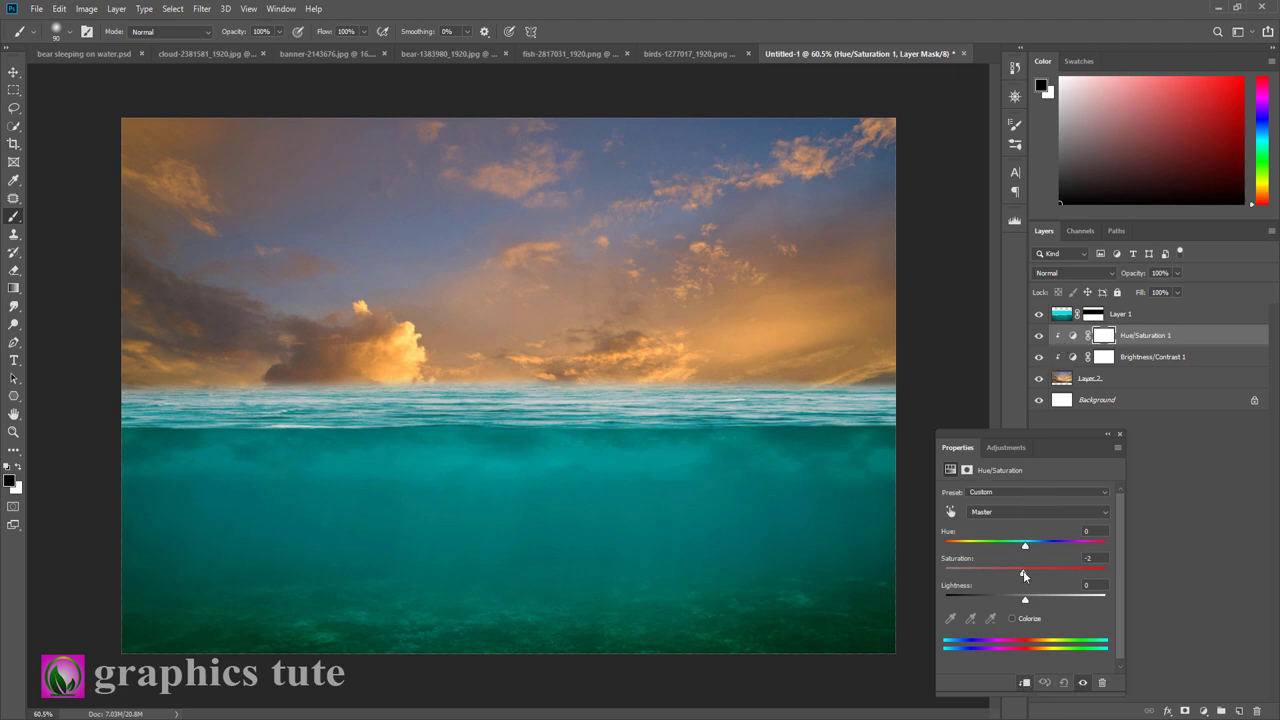
{"action": "left_click", "coordinate": [1121, 433]}
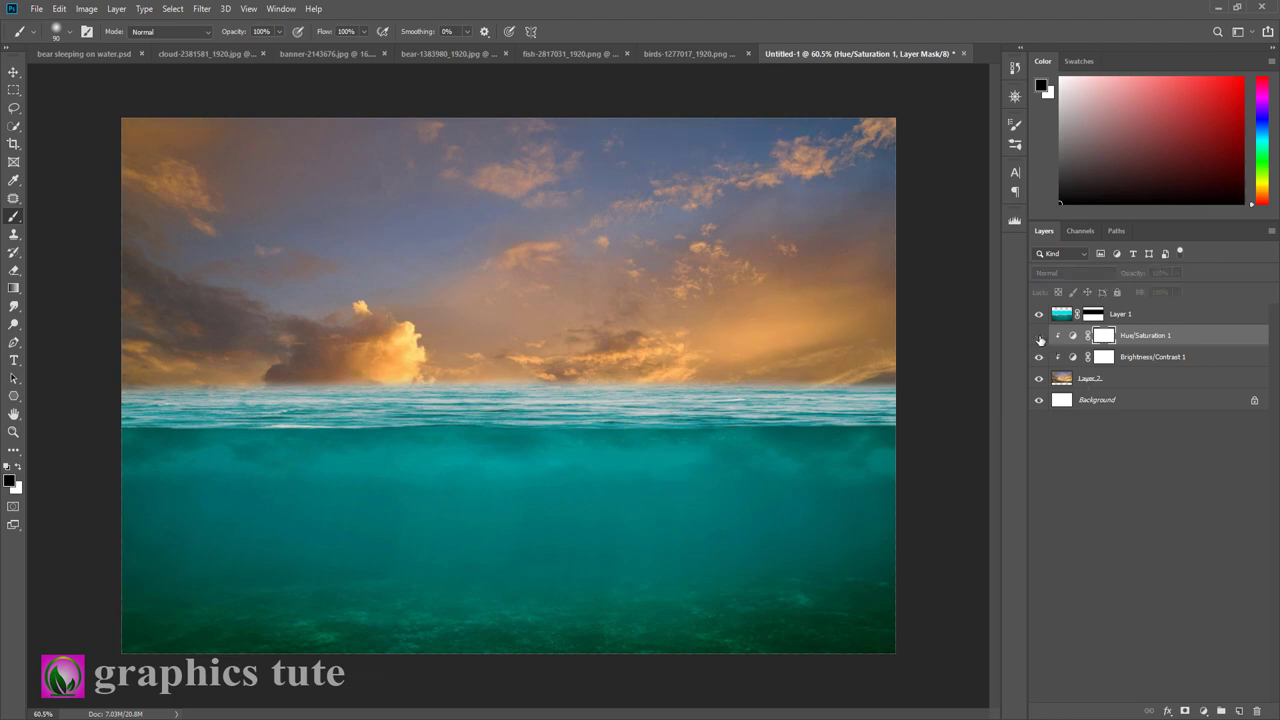
{"action": "left_click", "coordinate": [1039, 339]}
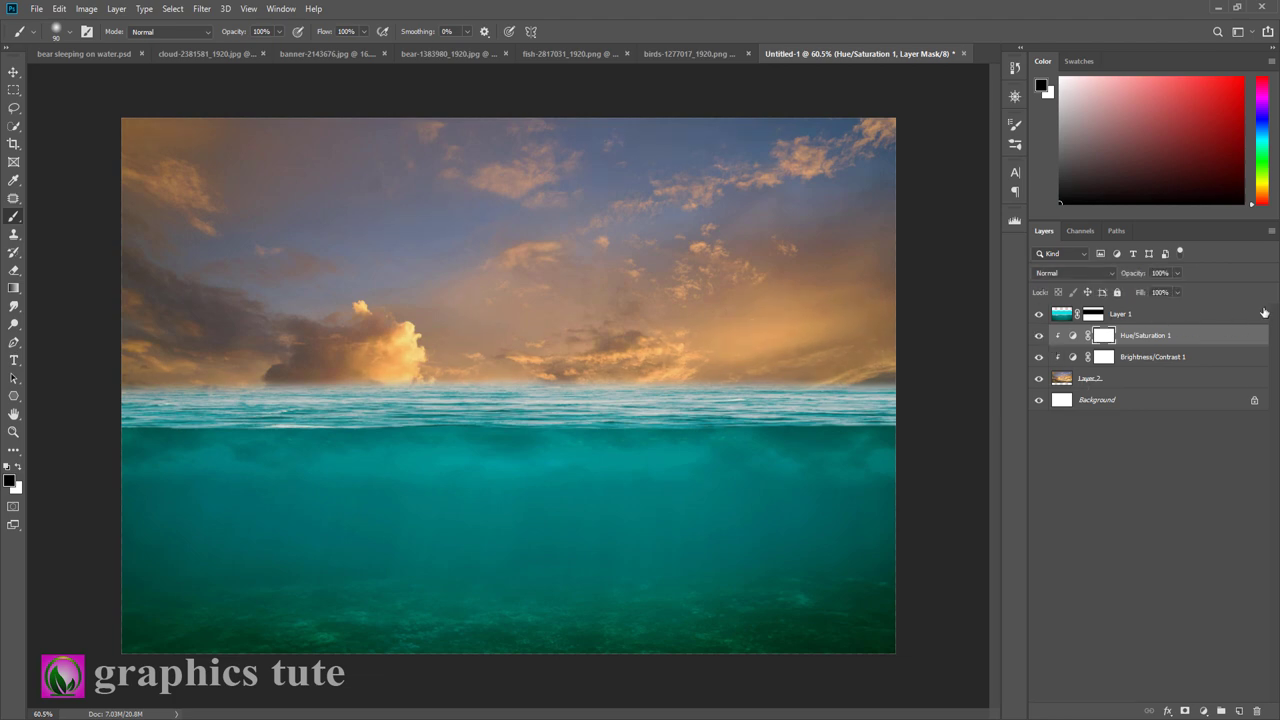
Close cloud-2381581 without saving and unlock the banner-2143676 image's background layer
{"action": "left_click", "coordinate": [9, 67]}
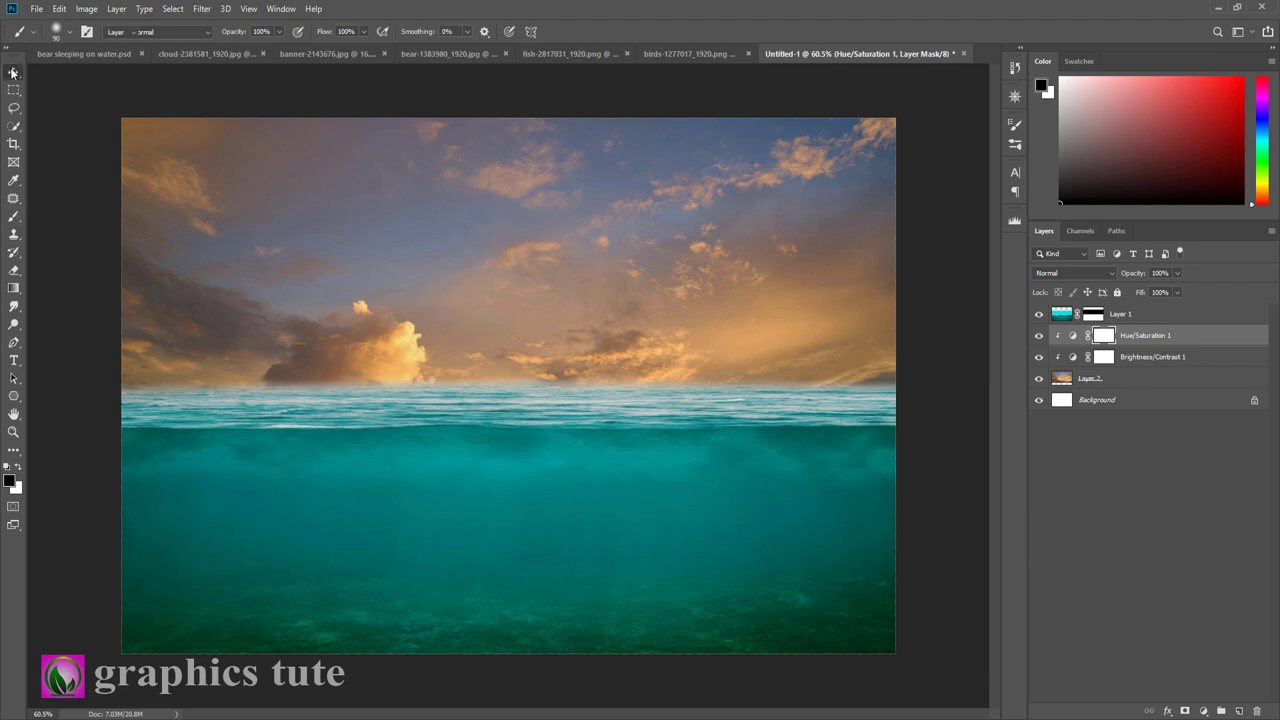
{"action": "left_click", "coordinate": [203, 53]}
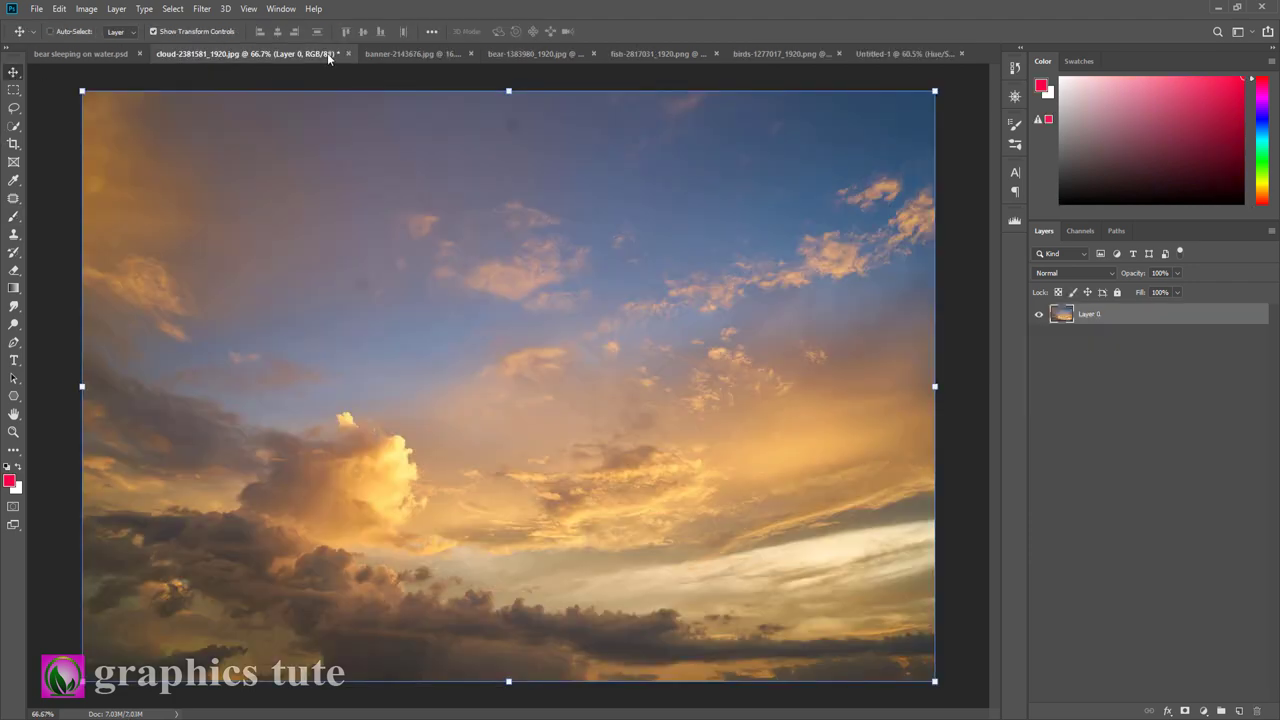
{"action": "left_click", "coordinate": [348, 53]}
{"action": "left_click", "coordinate": [634, 271]}
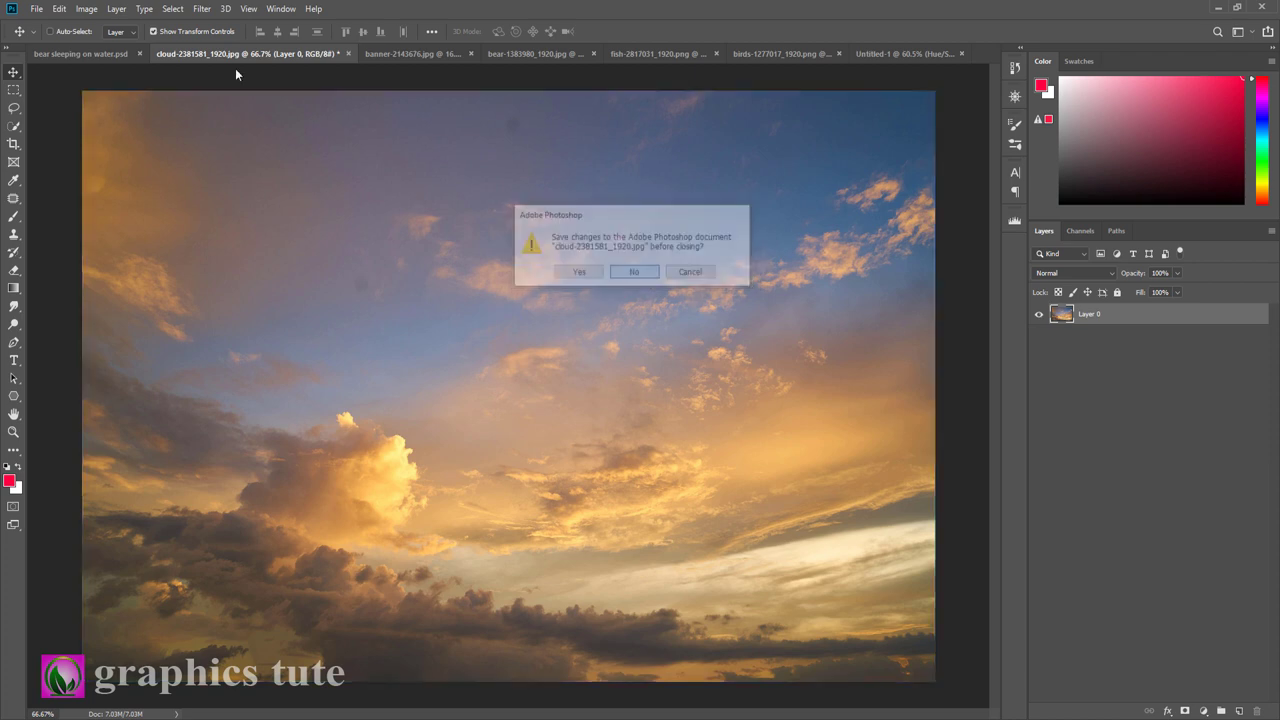
{"action": "left_click", "coordinate": [255, 53]}
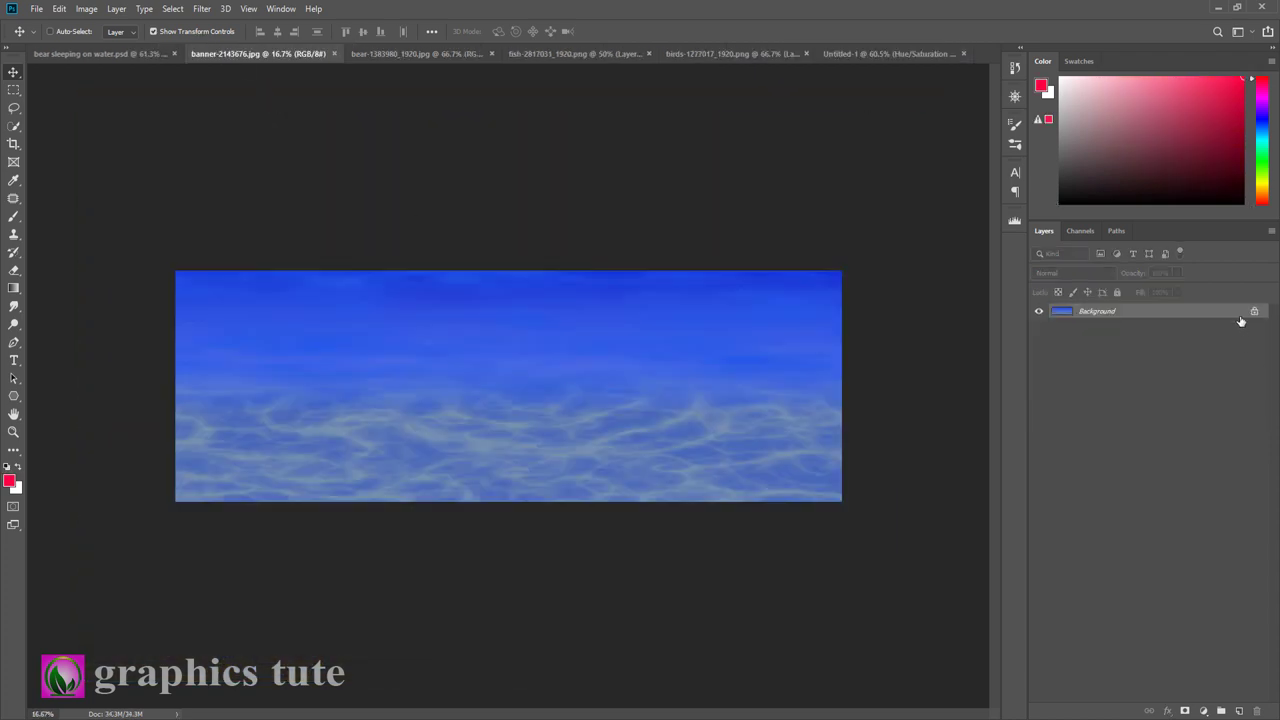
{"action": "left_click", "coordinate": [1254, 316]}
Drag the blue caustic banner into the composite as Layer 3, placed above the sea's Layer 1
{"action": "mouse_move", "coordinate": [654, 414]}
{"action": "left_mouse_down"}
{"action": "mouse_move", "coordinate": [903, 177]}
{"action": "mouse_move", "coordinate": [932, 59]}
{"action": "mouse_move", "coordinate": [677, 542]}
{"action": "left_mouse_up"}
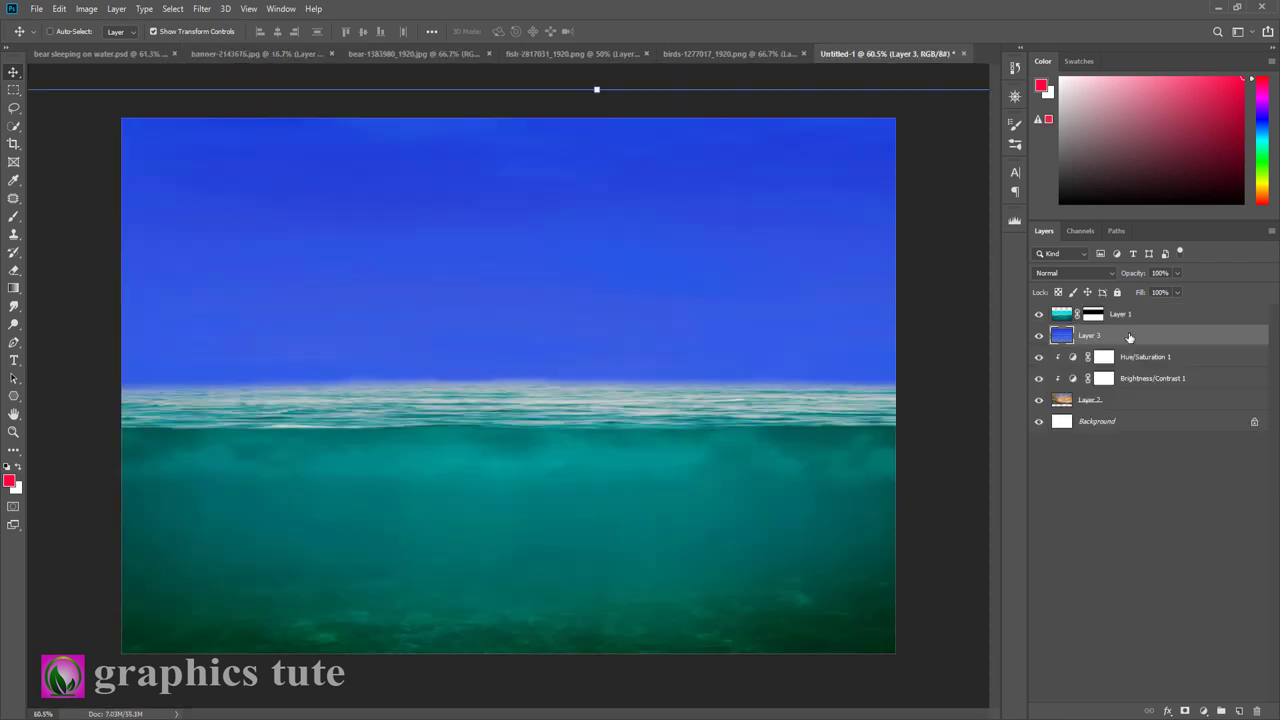
{"action": "left_click_drag", "start_coordinate": [1129, 337], "coordinate": [1129, 312]}
{"action": "left_click_drag", "start_coordinate": [498, 271], "coordinate": [495, 496]}
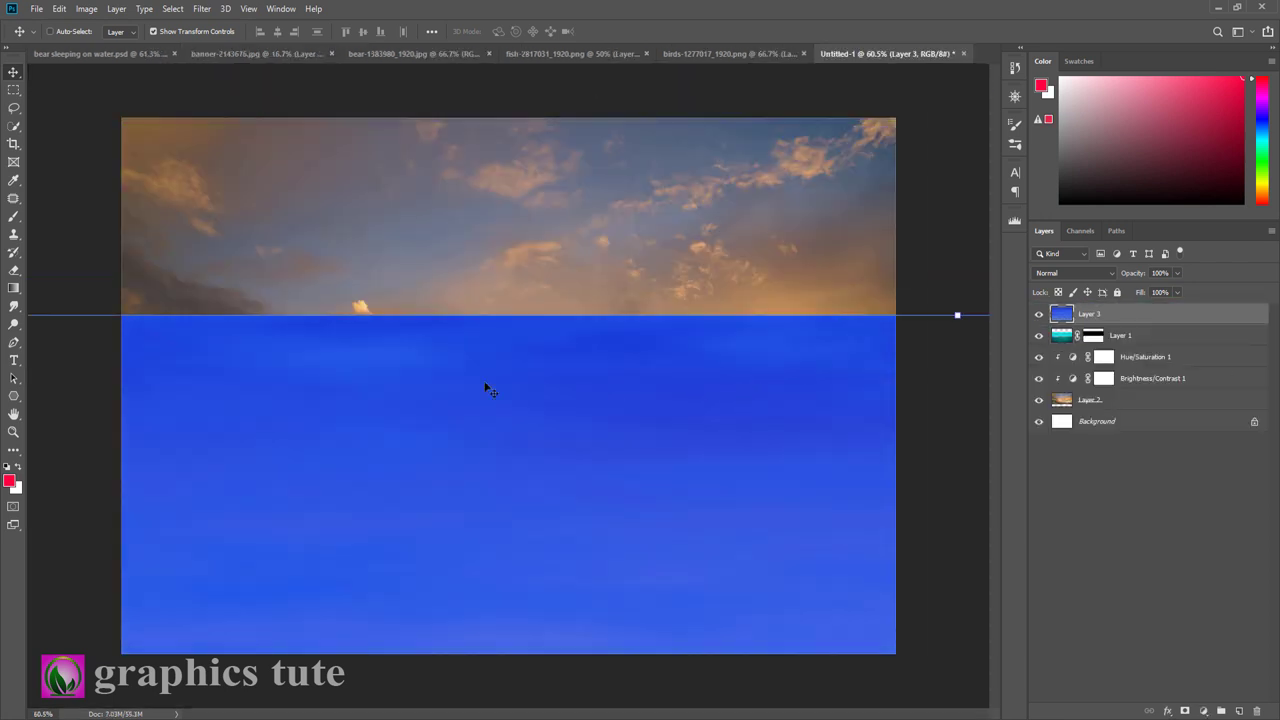
{"action": "left_click_drag", "start_coordinate": [349, 443], "coordinate": [365, 323]}
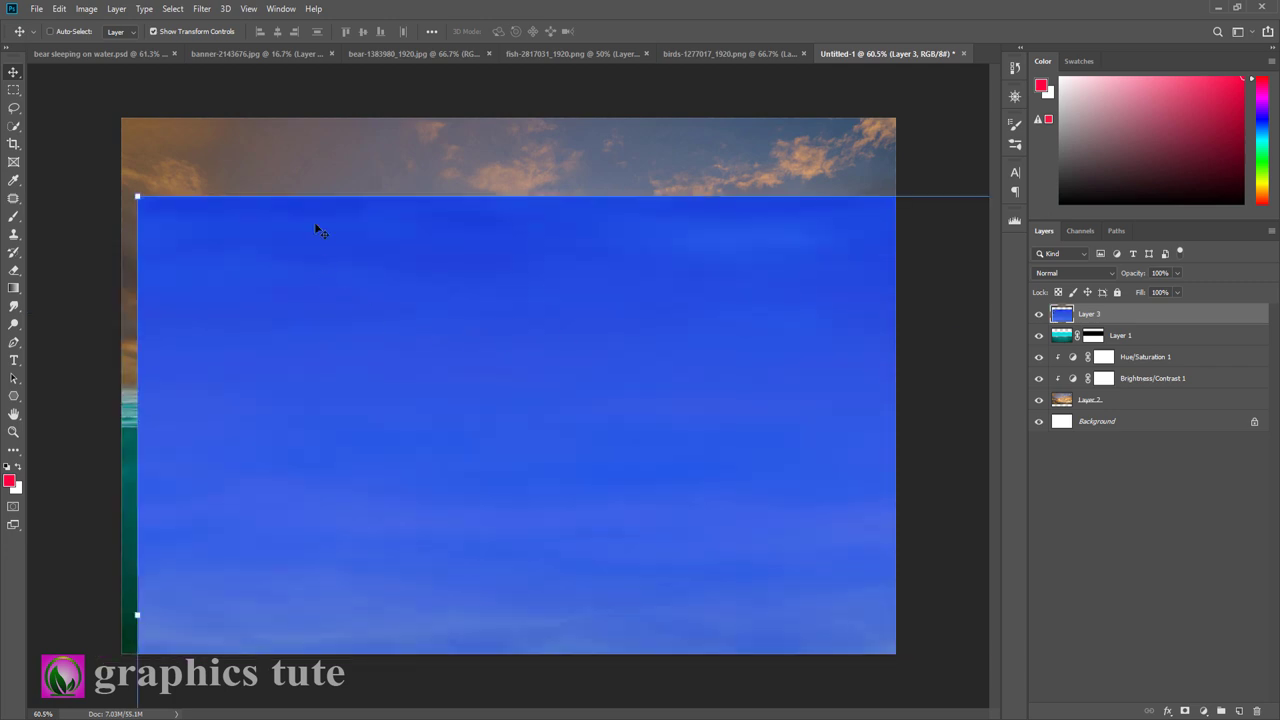
Scale and stretch Layer 3 across the full width of the underwater area below the horizon
{"action": "left_click_drag", "start_coordinate": [134, 199], "coordinate": [850, 562]}
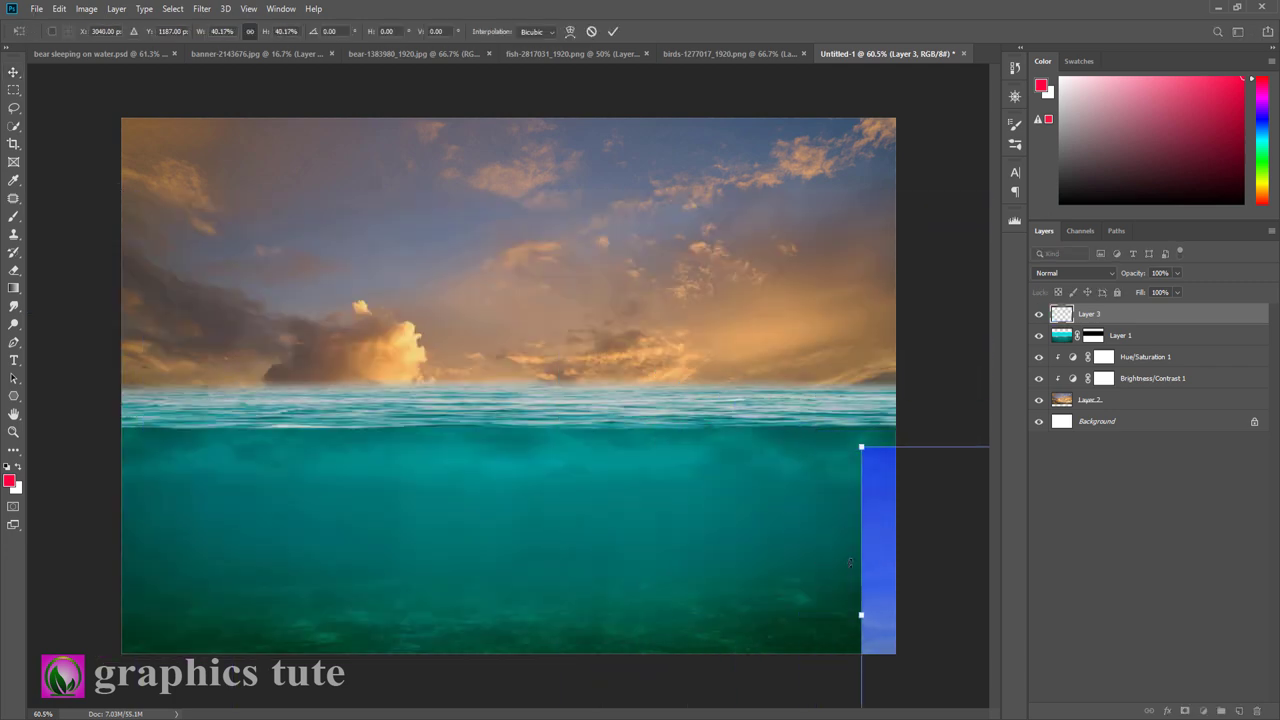
{"action": "left_click_drag", "start_coordinate": [686, 541], "coordinate": [60, 338]}
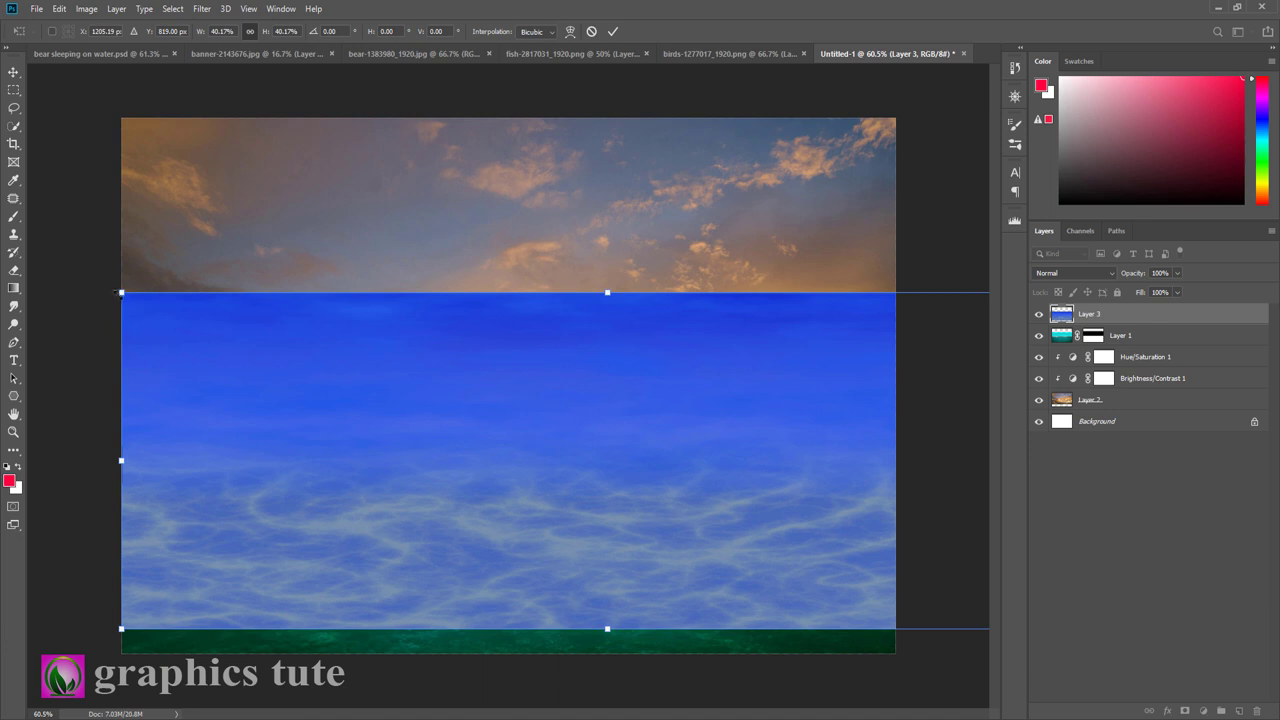
{"action": "left_click_drag", "start_coordinate": [135, 298], "coordinate": [323, 363]}
{"action": "mouse_move", "coordinate": [543, 540]}
{"action": "left_mouse_down"}
{"action": "mouse_move", "coordinate": [461, 617]}
{"action": "mouse_move", "coordinate": [466, 632]}
{"action": "left_mouse_up"}
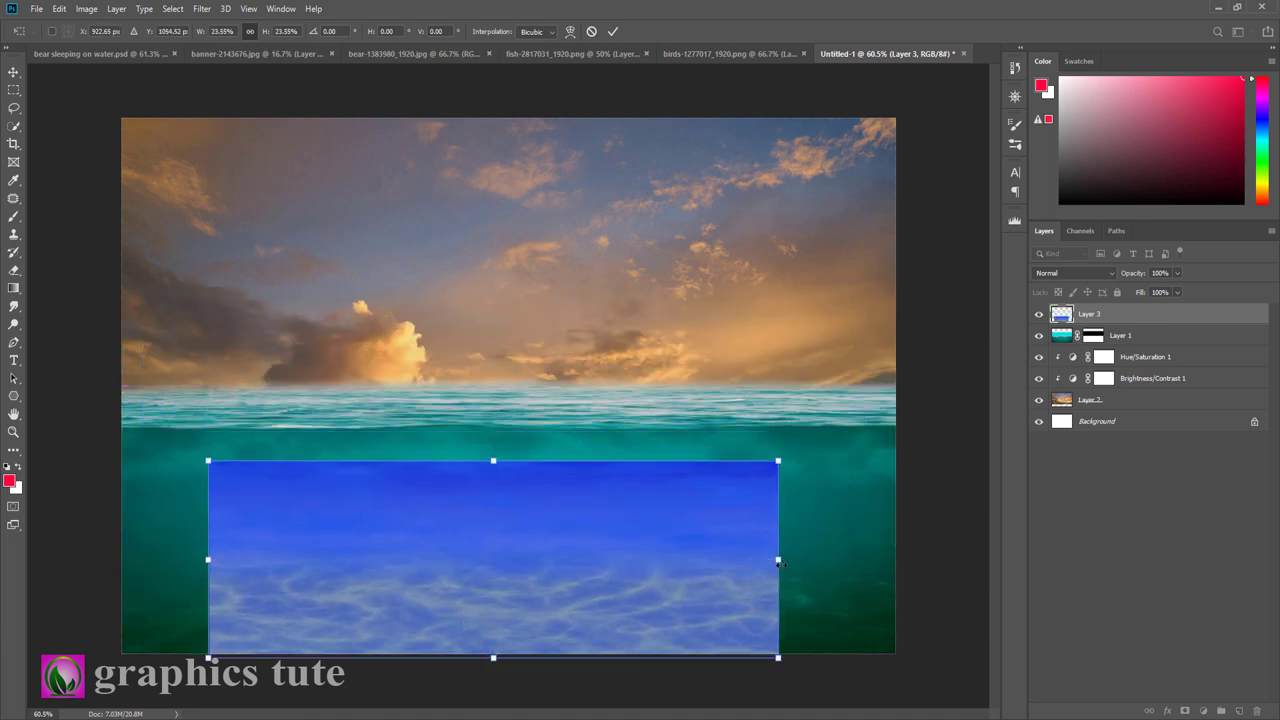
{"action": "left_click_drag", "start_coordinate": [779, 560], "coordinate": [903, 560]}
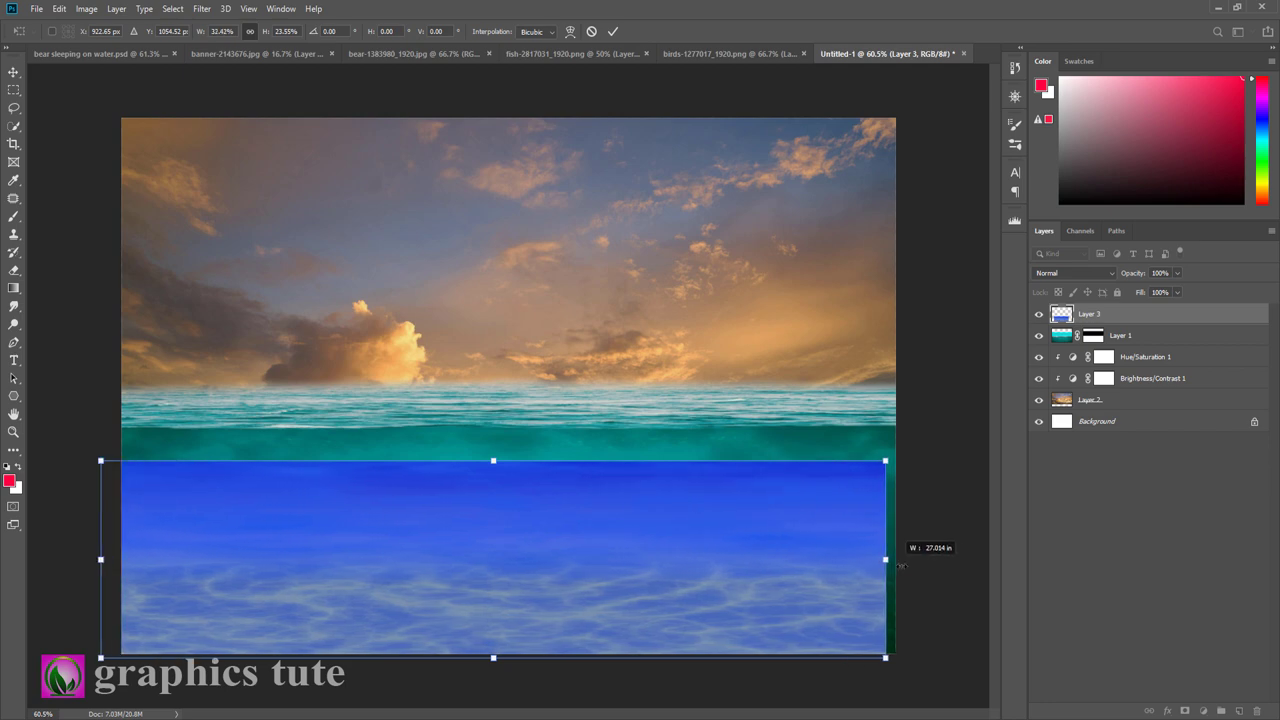
{"action": "left_click_drag", "start_coordinate": [785, 572], "coordinate": [797, 578]}
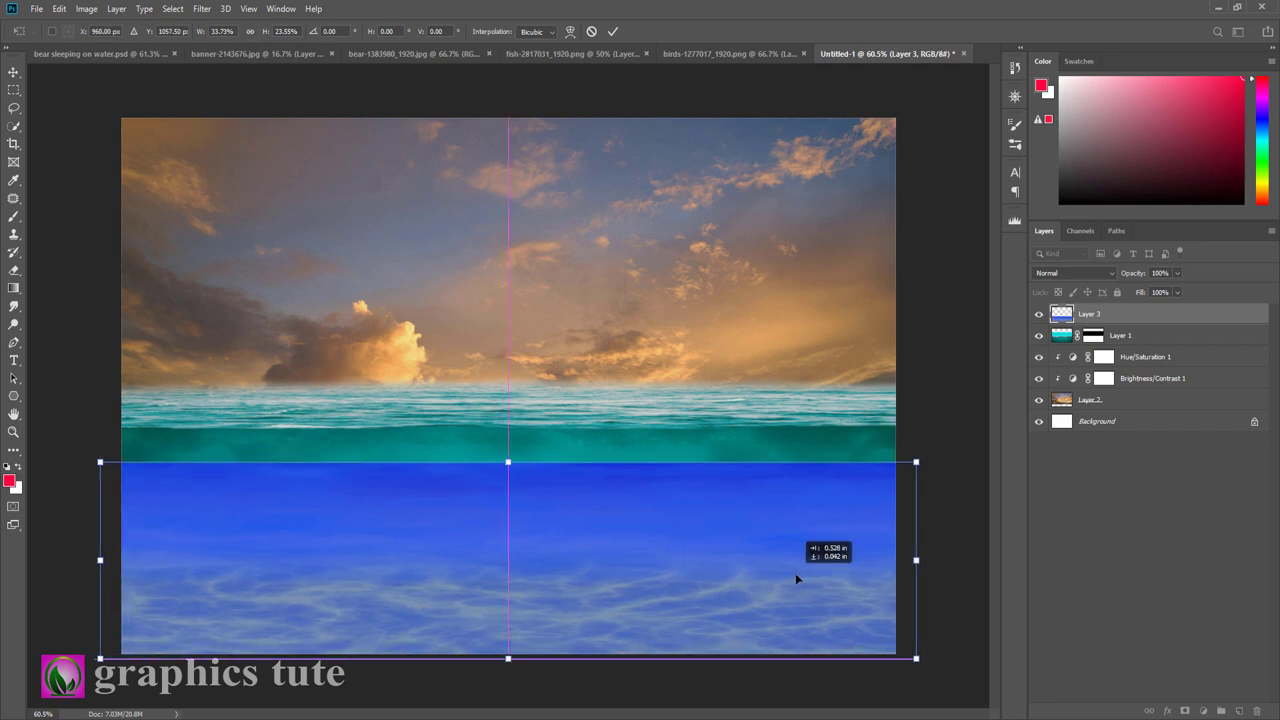
{"action": "left_click", "coordinate": [617, 32]}
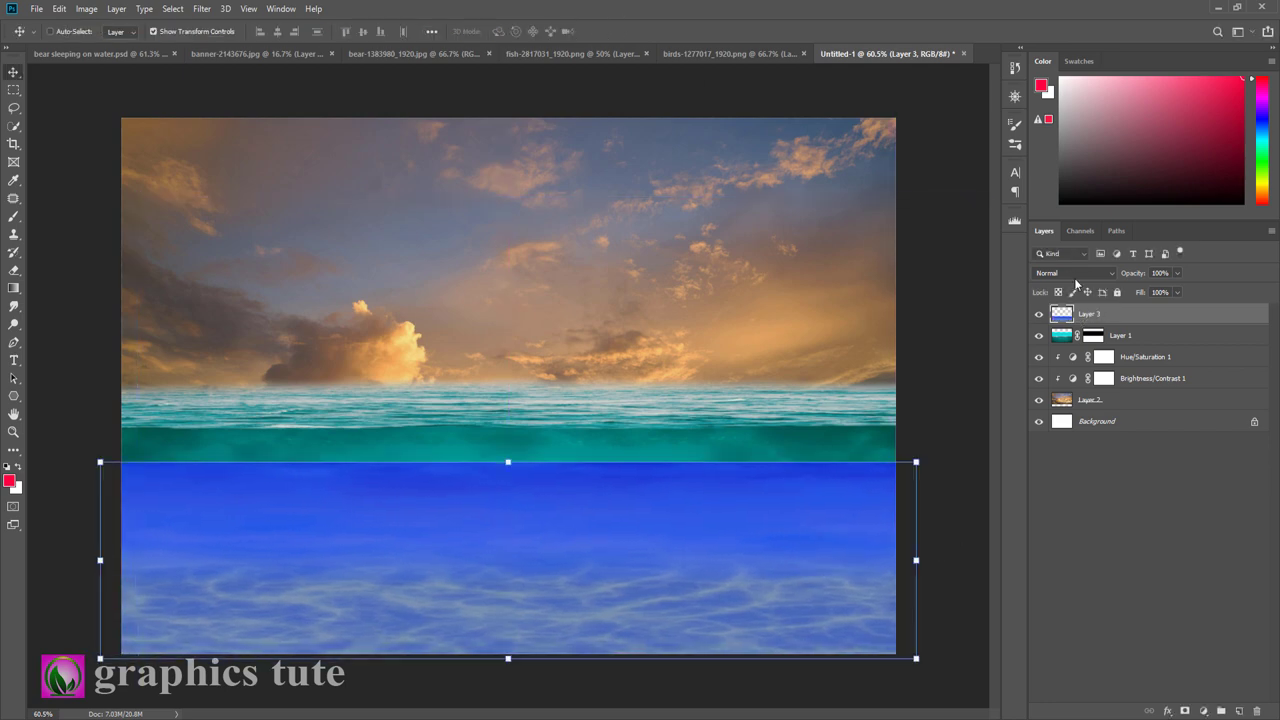
Set Layer 3's blend mode to Color Dodge so the underwater area glows bright cyan
{"action": "left_click", "coordinate": [1074, 273]}
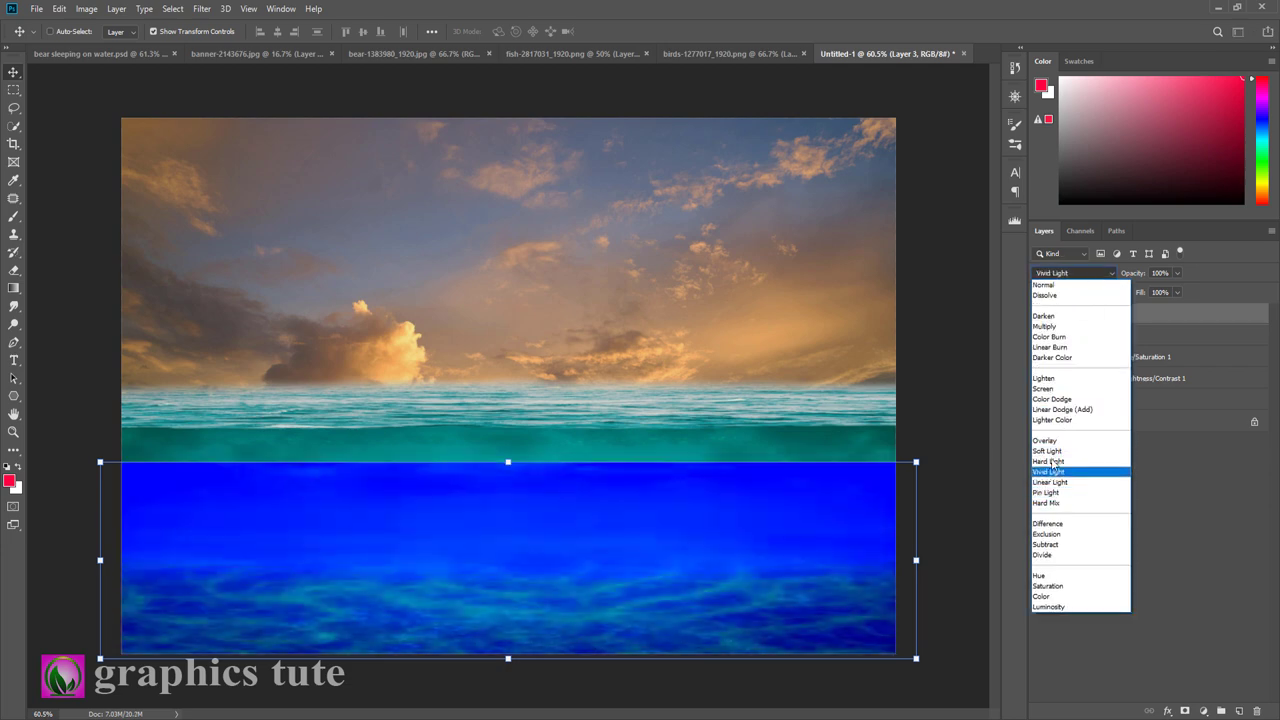
{"action": "left_click", "coordinate": [1068, 400]}
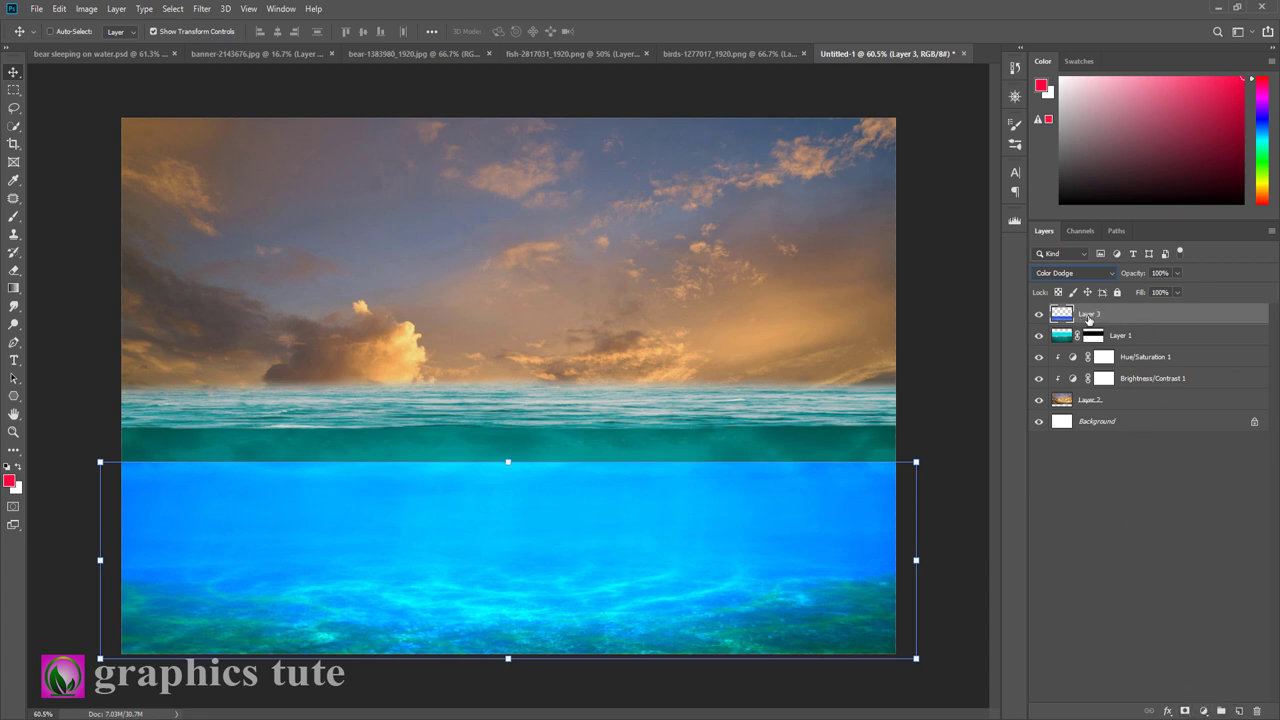
{"action": "left_click", "coordinate": [80, 14]}
{"action": "mouse_move", "coordinate": [107, 45]}
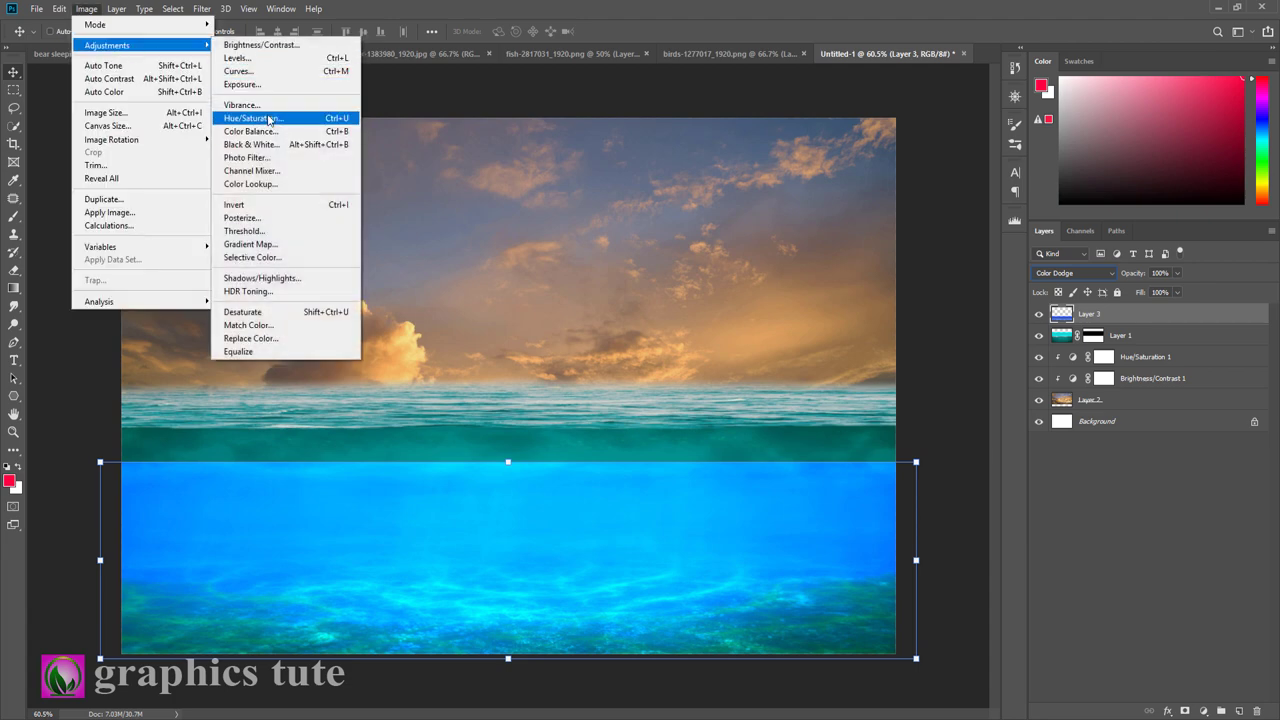
Recolor Layer 3 with Hue/Saturation: hue +122 and saturation about -13
{"action": "left_click", "coordinate": [252, 118]}
{"action": "left_click_drag", "start_coordinate": [991, 183], "coordinate": [1007, 171]}
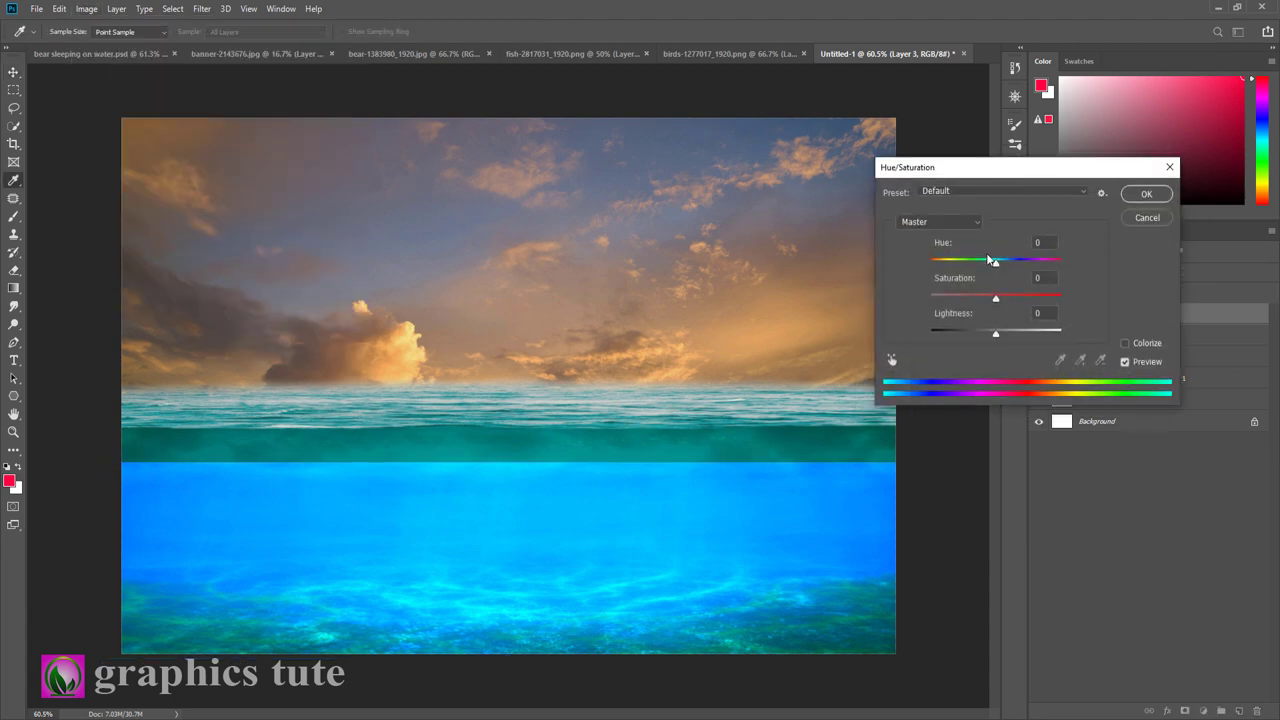
{"action": "left_click_drag", "start_coordinate": [996, 261], "coordinate": [1046, 261]}
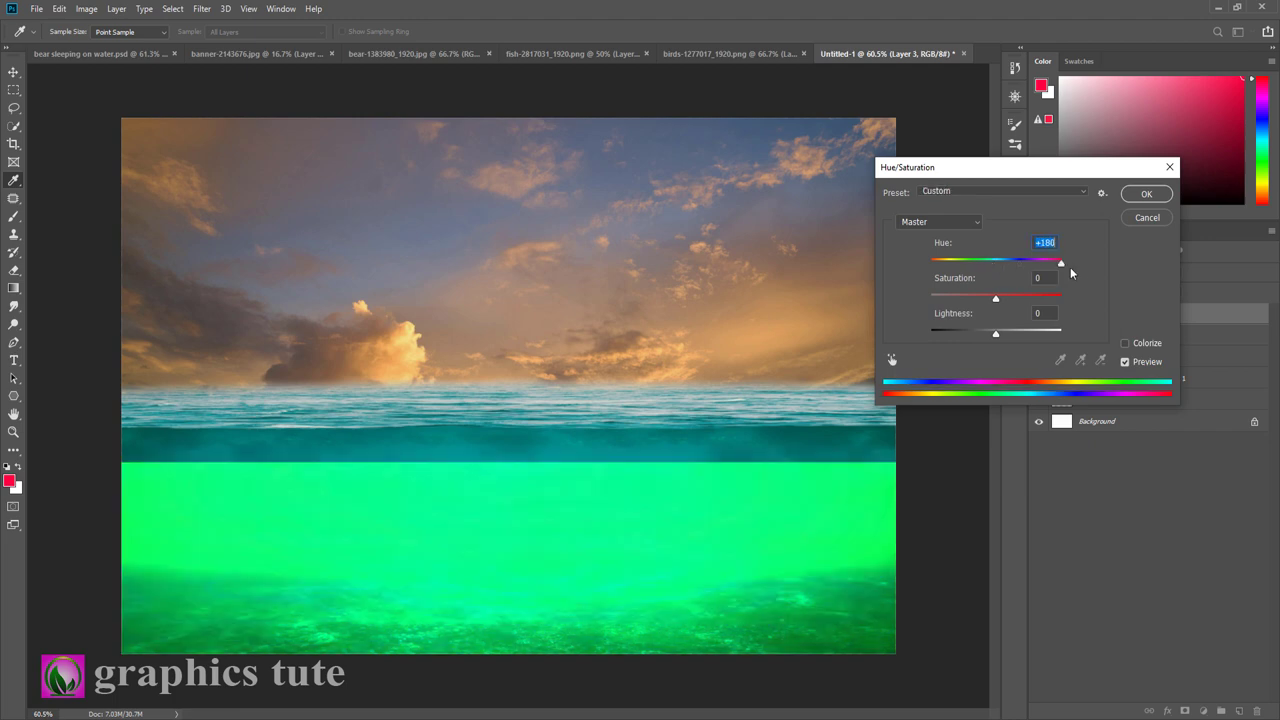
{"action": "left_click_drag", "start_coordinate": [996, 300], "coordinate": [973, 300]}
{"action": "left_click_drag", "start_coordinate": [1046, 262], "coordinate": [1045, 266]}
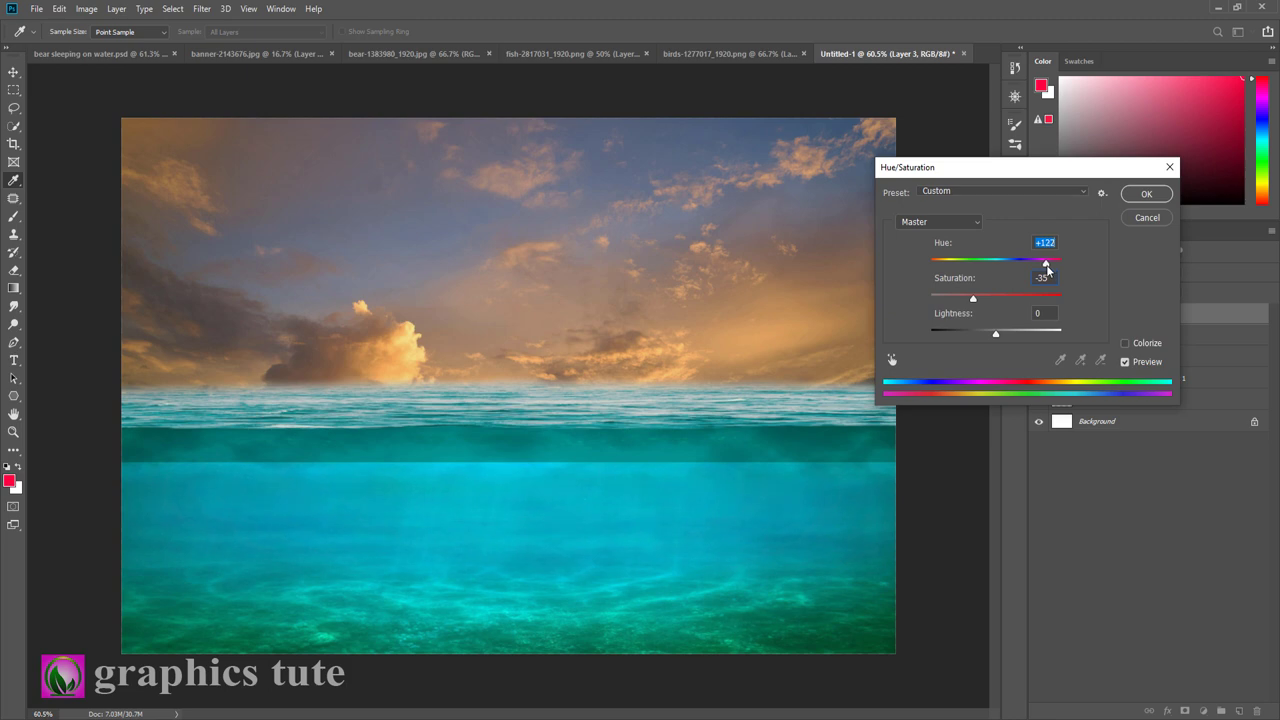
{"action": "left_click_drag", "start_coordinate": [973, 299], "coordinate": [983, 299]}
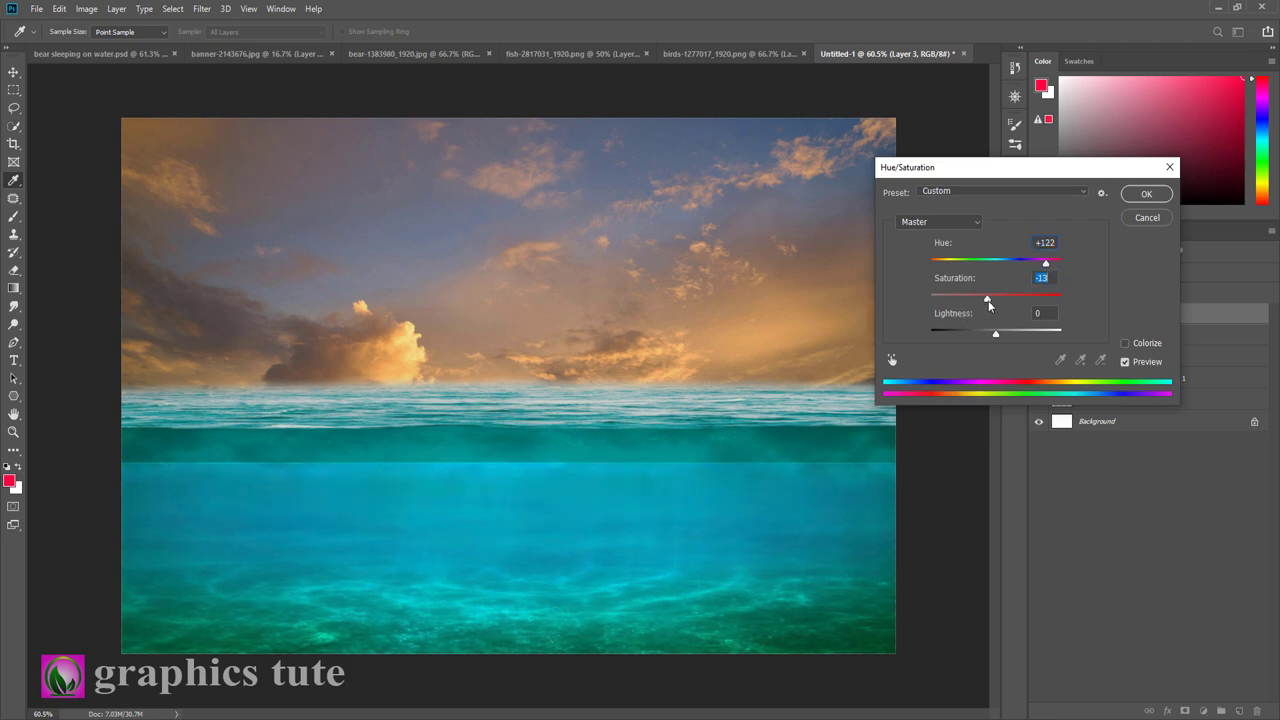
{"action": "left_click", "coordinate": [1145, 194]}
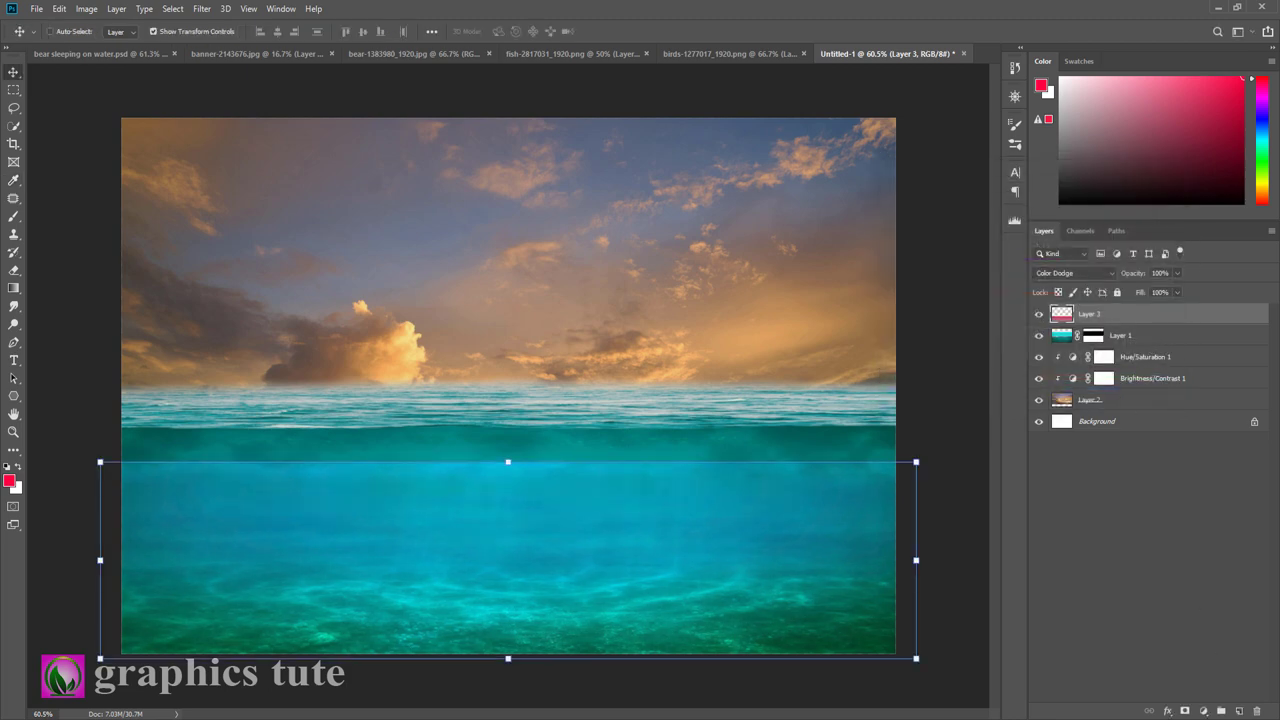
Add a mask to Layer 3 and paint out its bright band below the waterline in black
{"action": "left_click", "coordinate": [1184, 711]}
{"action": "key", "text": "b"}
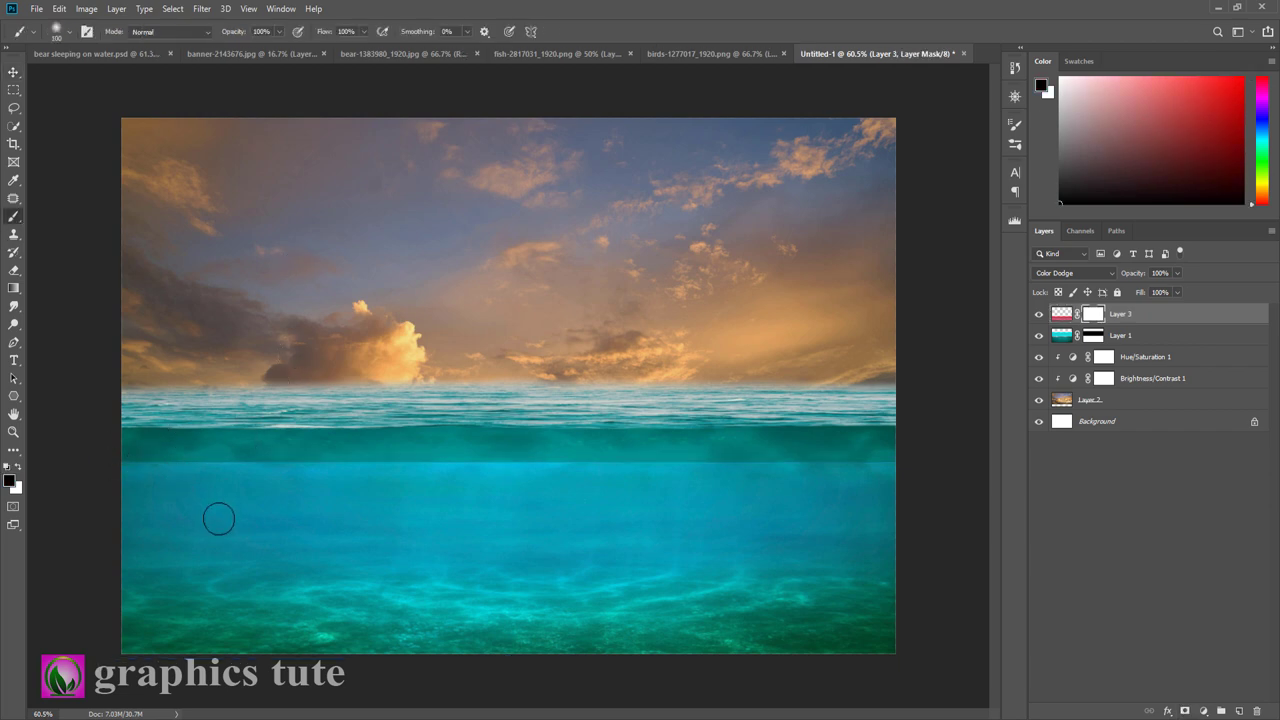
{"action": "key", "text": "bracketright"}
{"action": "key", "text": "bracketright"}
{"action": "key", "text": "bracketright"}
{"action": "key", "text": "bracketright"}
{"action": "key", "text": "bracketright"}
{"action": "mouse_move", "coordinate": [157, 478]}
{"action": "left_mouse_down"}
{"action": "mouse_move", "coordinate": [957, 463]}
{"action": "mouse_move", "coordinate": [551, 508]}
{"action": "mouse_move", "coordinate": [90, 509]}
{"action": "mouse_move", "coordinate": [430, 520]}
{"action": "mouse_move", "coordinate": [960, 482]}
{"action": "mouse_move", "coordinate": [739, 493]}
{"action": "mouse_move", "coordinate": [789, 517]}
{"action": "mouse_move", "coordinate": [749, 514]}
{"action": "left_mouse_up"}
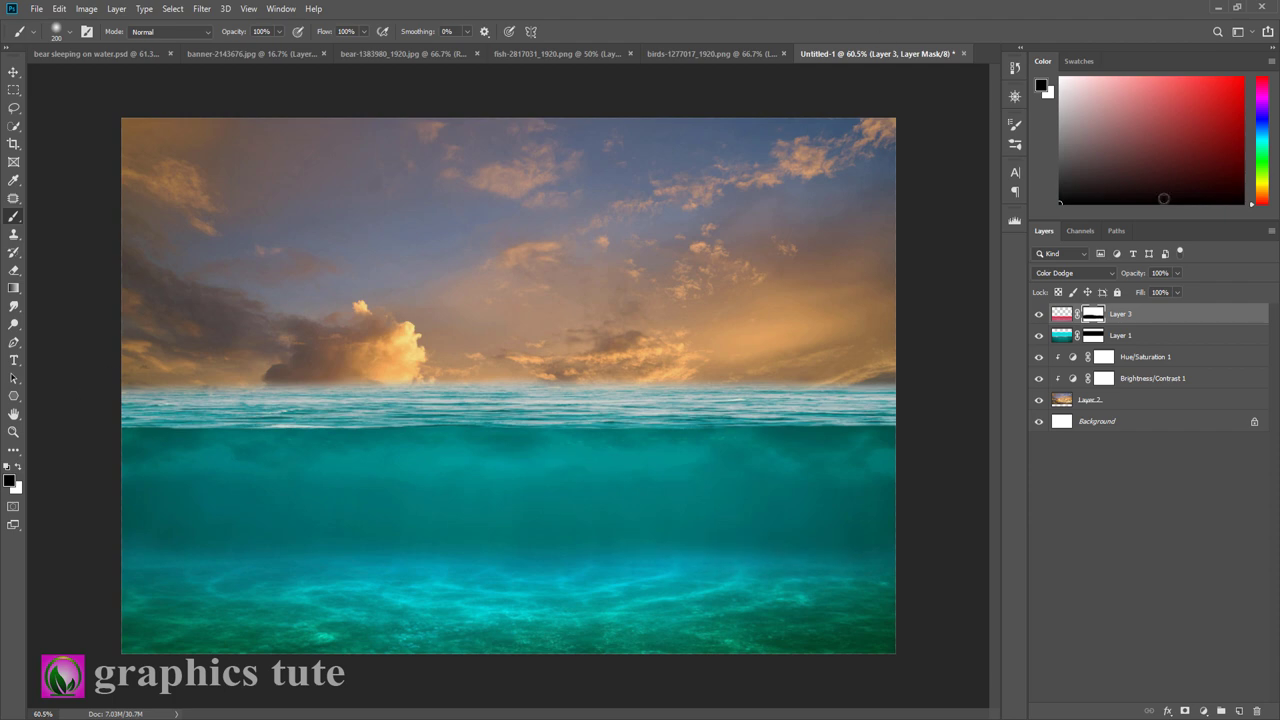
{"action": "left_click", "coordinate": [1061, 314]}
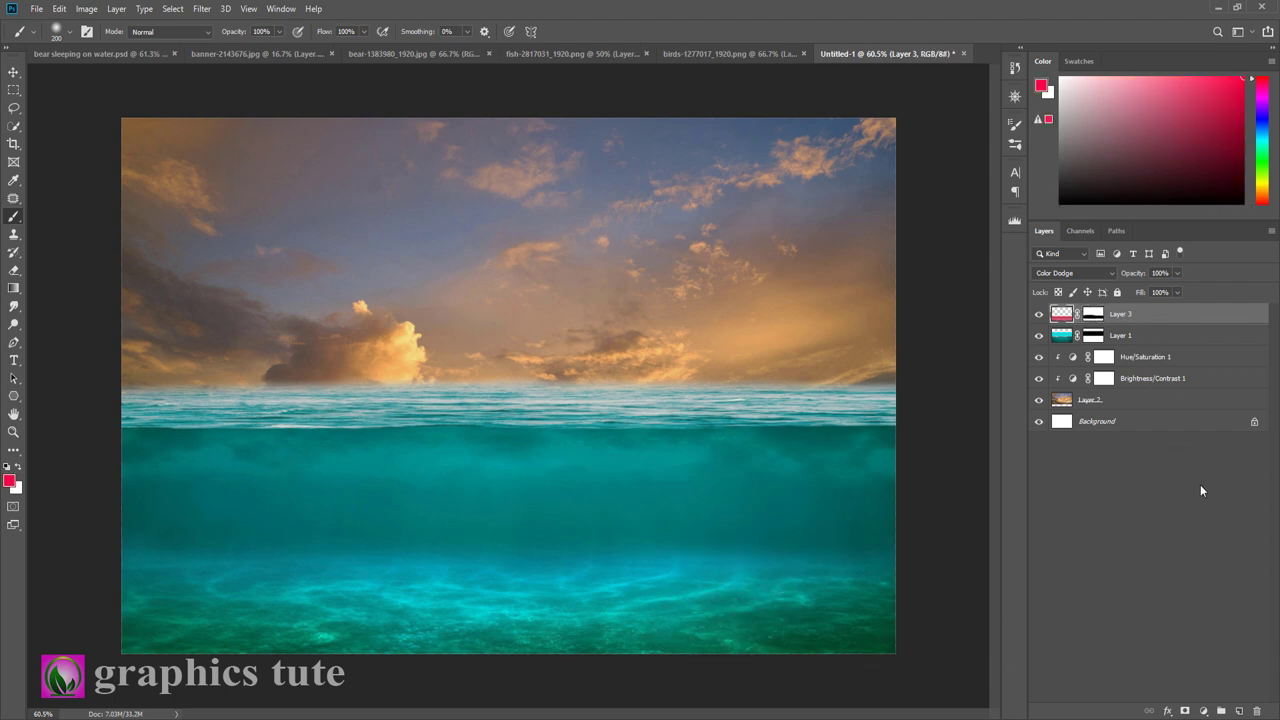
Add a Brightness/Contrast adjustment layer with lowered brightness to darken the whole scene
{"action": "left_click", "coordinate": [1203, 711]}
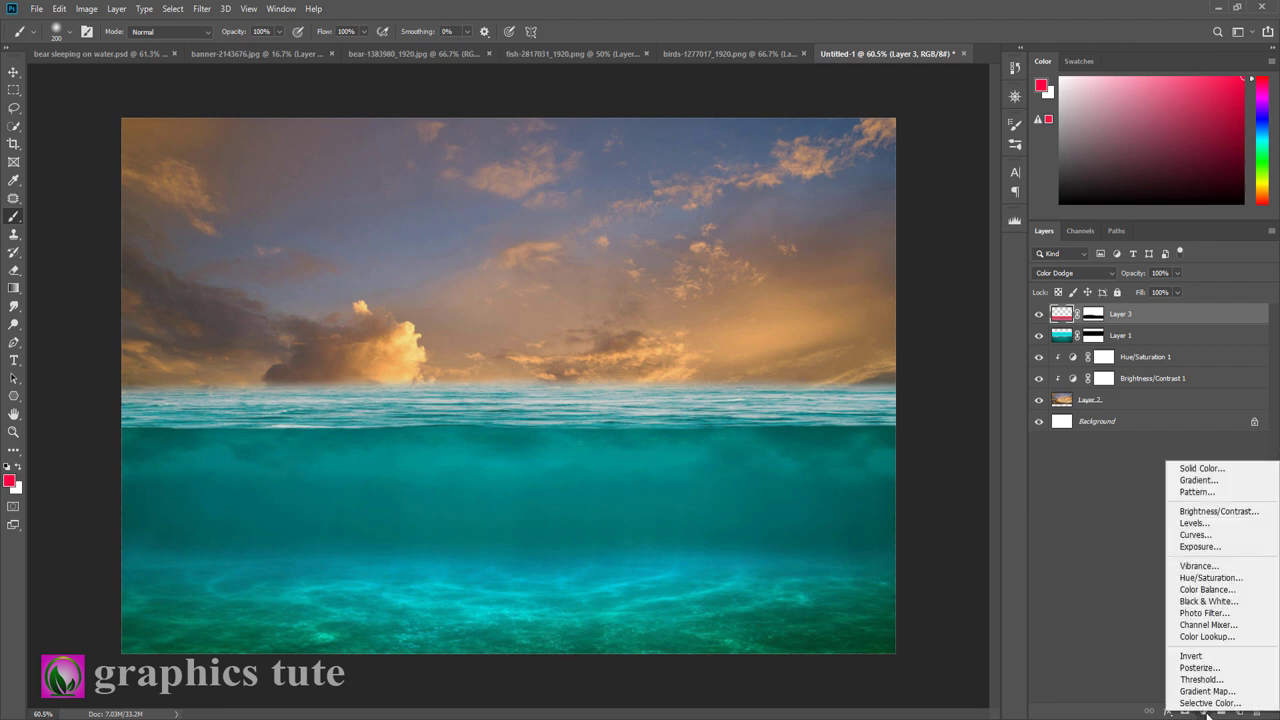
{"action": "left_click", "coordinate": [1200, 514]}
{"action": "left_click_drag", "start_coordinate": [1025, 532], "coordinate": [998, 532]}
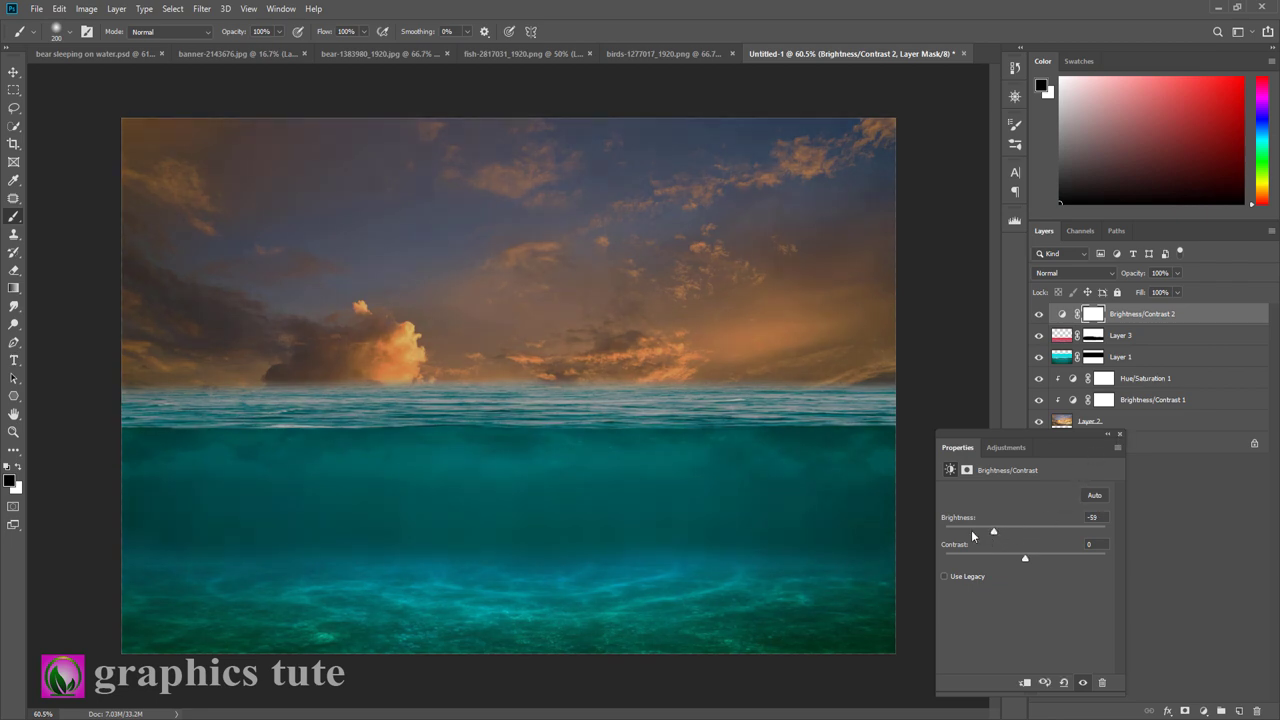
{"action": "left_click", "coordinate": [1119, 435]}
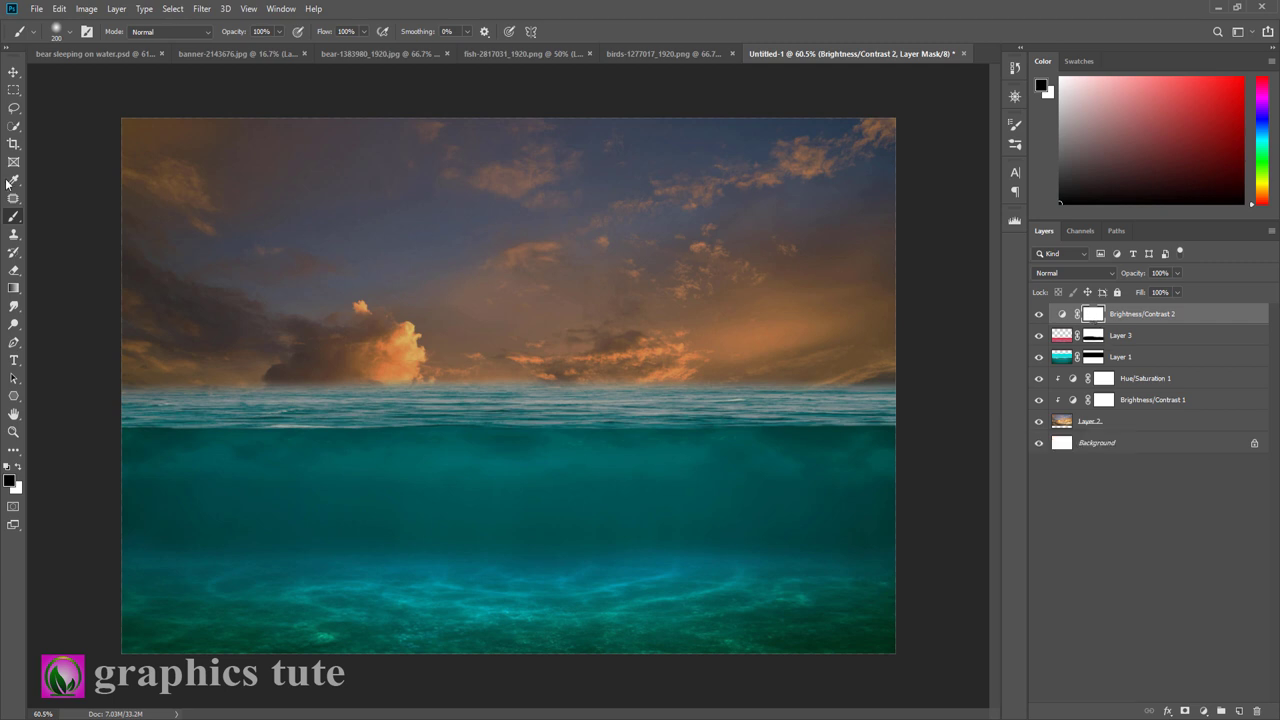
Brush the adjustment mask over the sky with a 33% opacity black brush to keep it bright
{"action": "left_click_drag", "start_coordinate": [236, 33], "coordinate": [212, 37]}
{"action": "key", "text": "Return"}
{"action": "key", "text": "bracketright"}
{"action": "key", "text": "bracketright"}
{"action": "key", "text": "bracketright"}
{"action": "key", "text": "bracketright"}
{"action": "key", "text": "bracketright"}
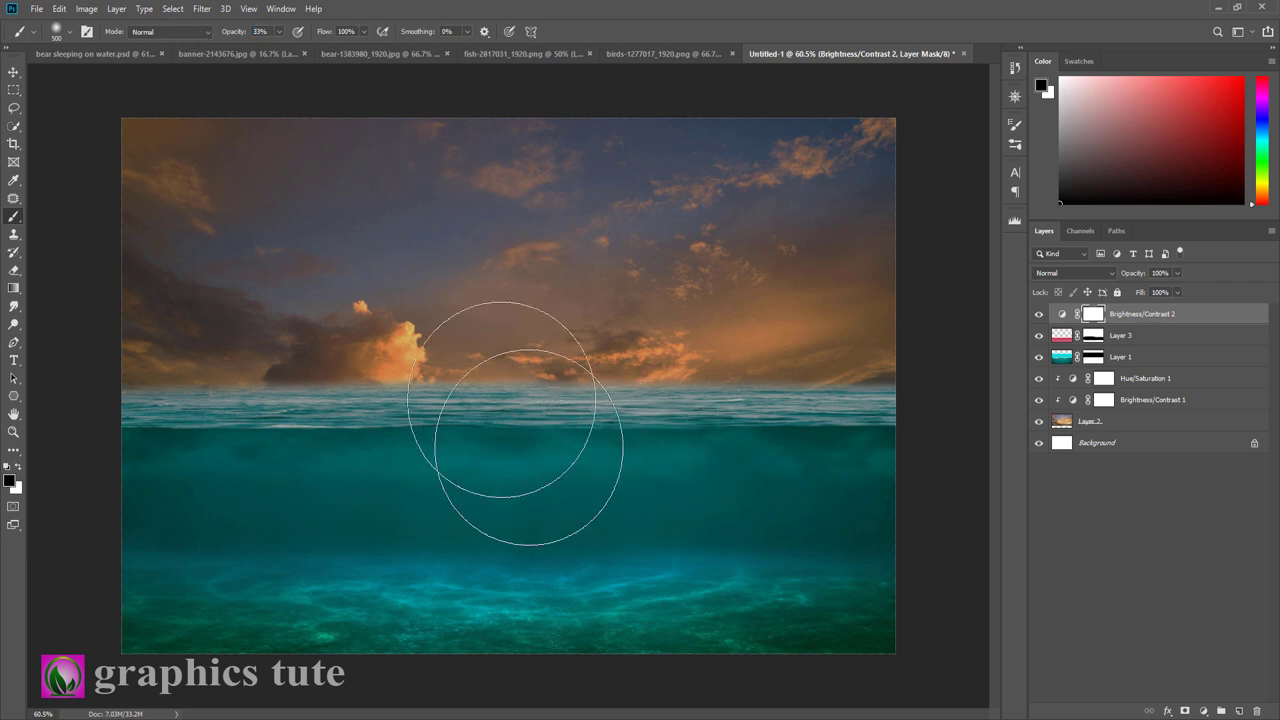
{"action": "mouse_move", "coordinate": [167, 277]}
{"action": "left_mouse_down"}
{"action": "mouse_move", "coordinate": [557, 286]}
{"action": "mouse_move", "coordinate": [194, 171]}
{"action": "mouse_move", "coordinate": [680, 343]}
{"action": "mouse_move", "coordinate": [878, 330]}
{"action": "left_mouse_up"}
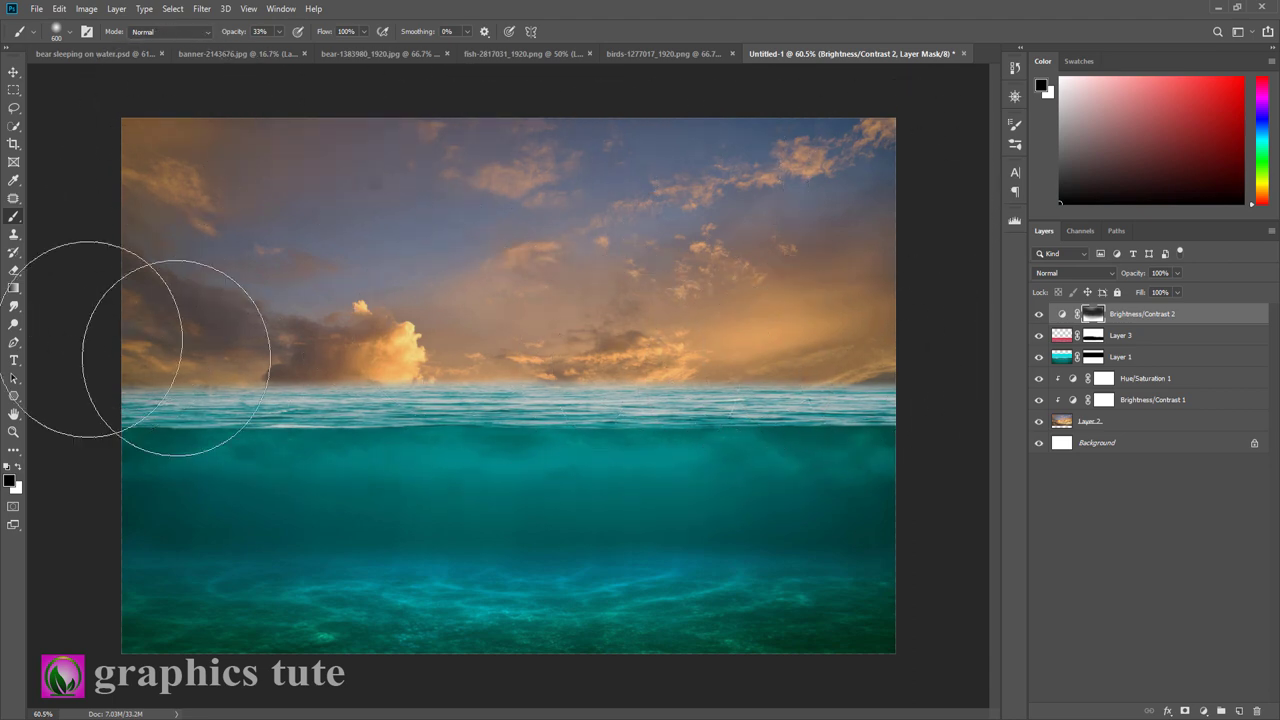
{"action": "left_click", "coordinate": [1040, 315]}
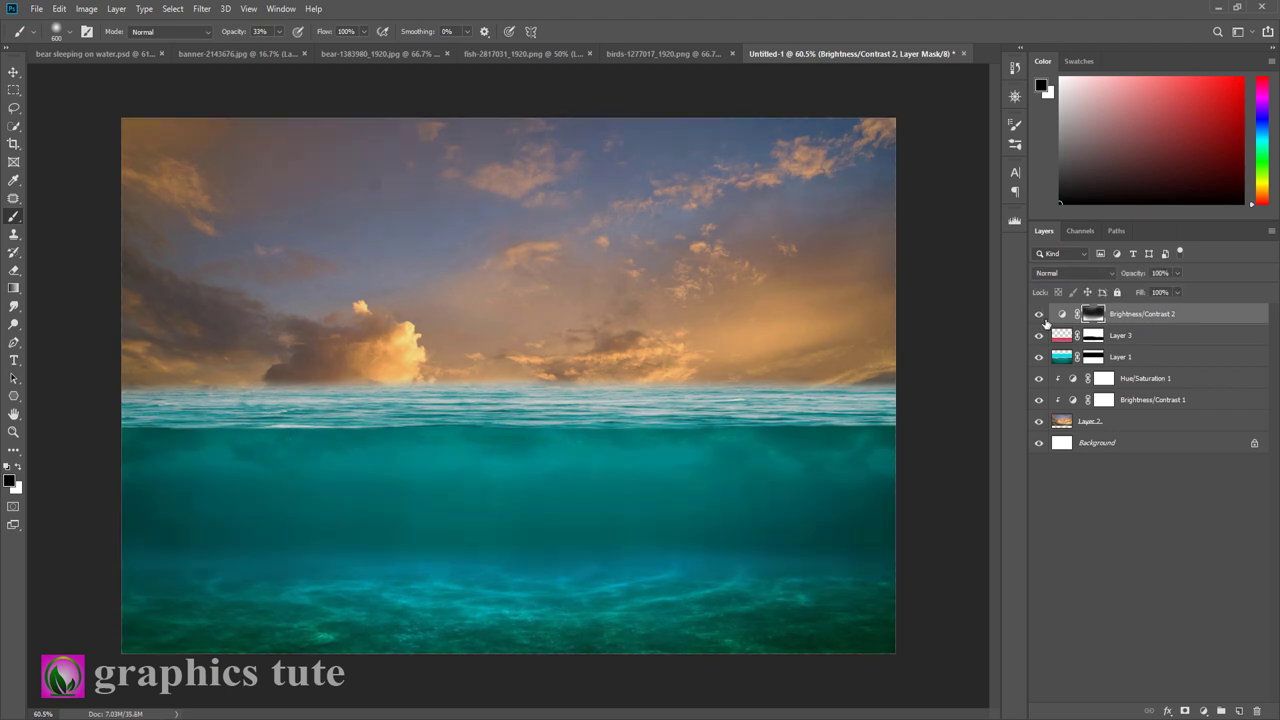
Close banner-2143676.jpg without saving and unlock the bear photo's background as Layer 0
{"action": "left_click", "coordinate": [1038, 314]}
{"action": "left_click", "coordinate": [13, 72]}
{"action": "left_click", "coordinate": [237, 54]}
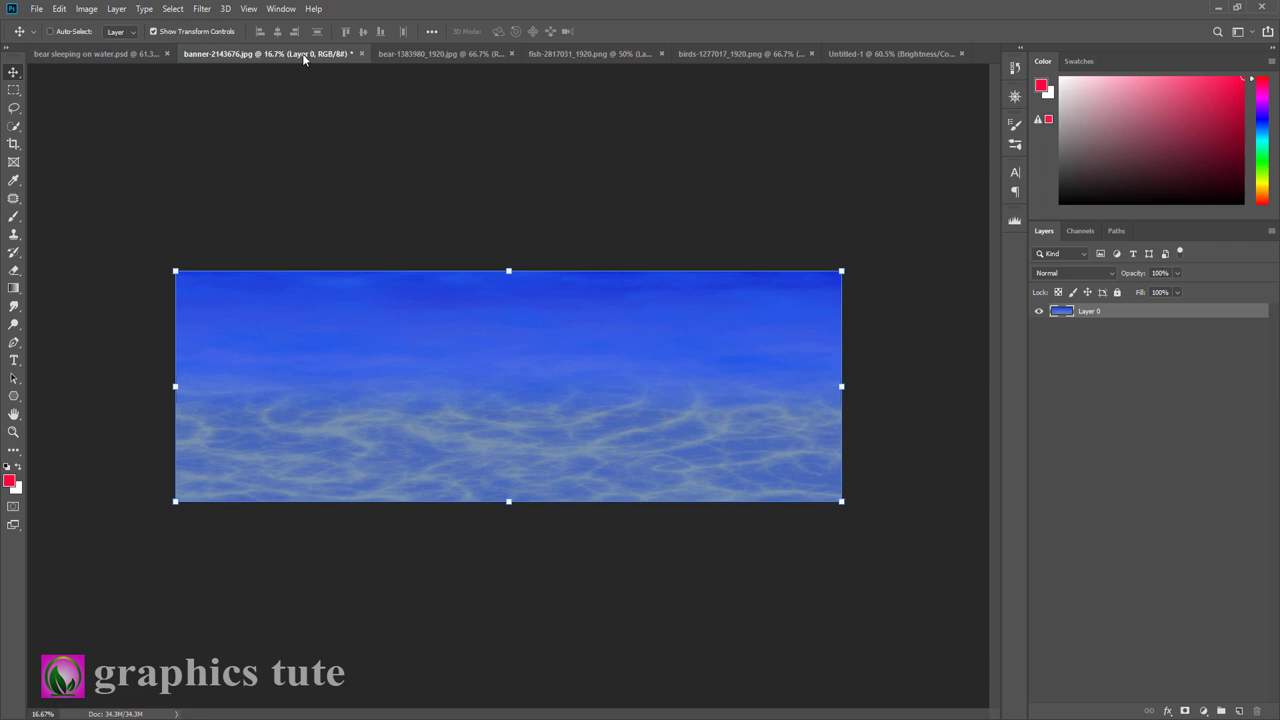
{"action": "left_click", "coordinate": [364, 53]}
{"action": "left_click", "coordinate": [634, 272]}
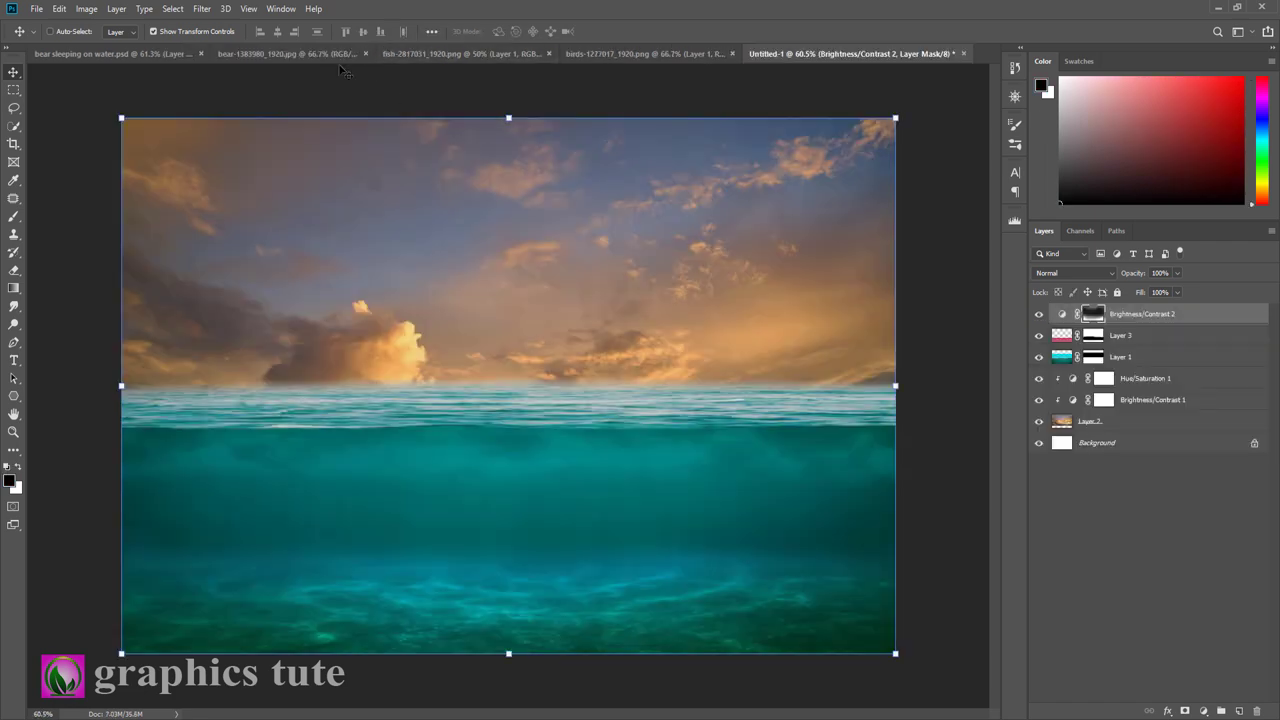
{"action": "left_click", "coordinate": [289, 52]}
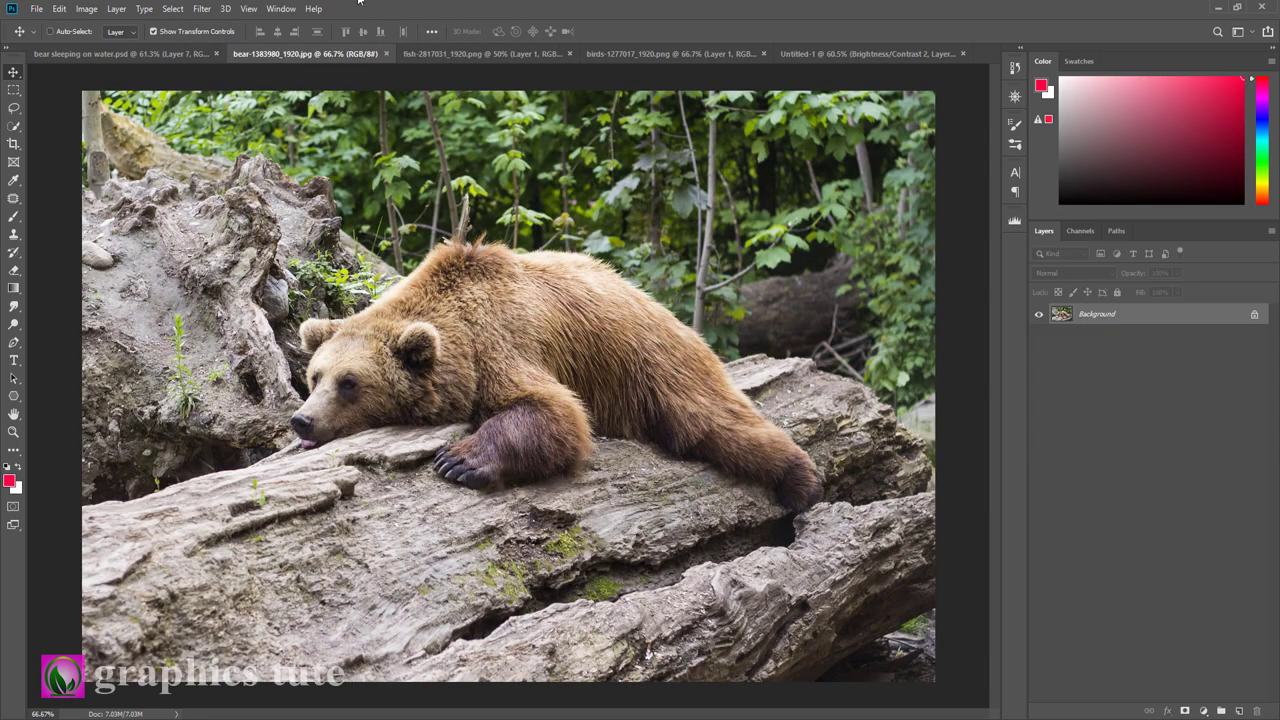
{"action": "left_click", "coordinate": [1255, 316]}
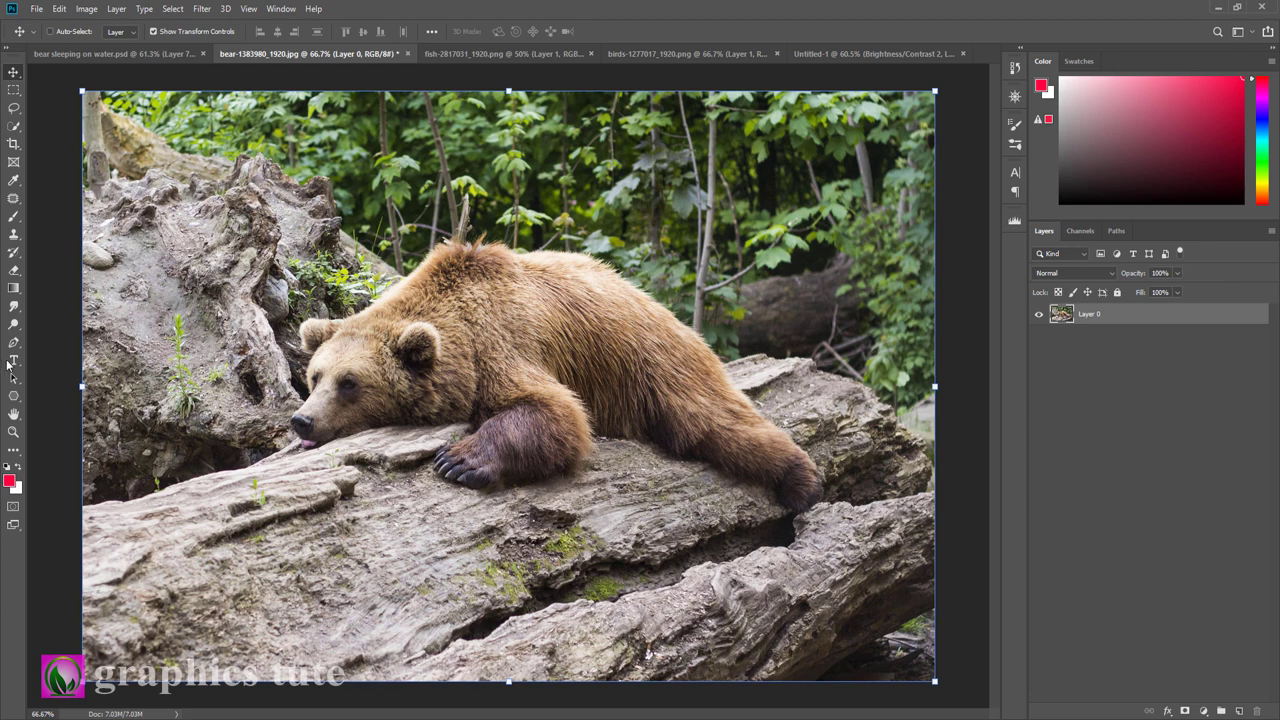
Zoom in and start a Pen path along the rock's left and top edge in Path mode
{"action": "left_click", "coordinate": [14, 342]}
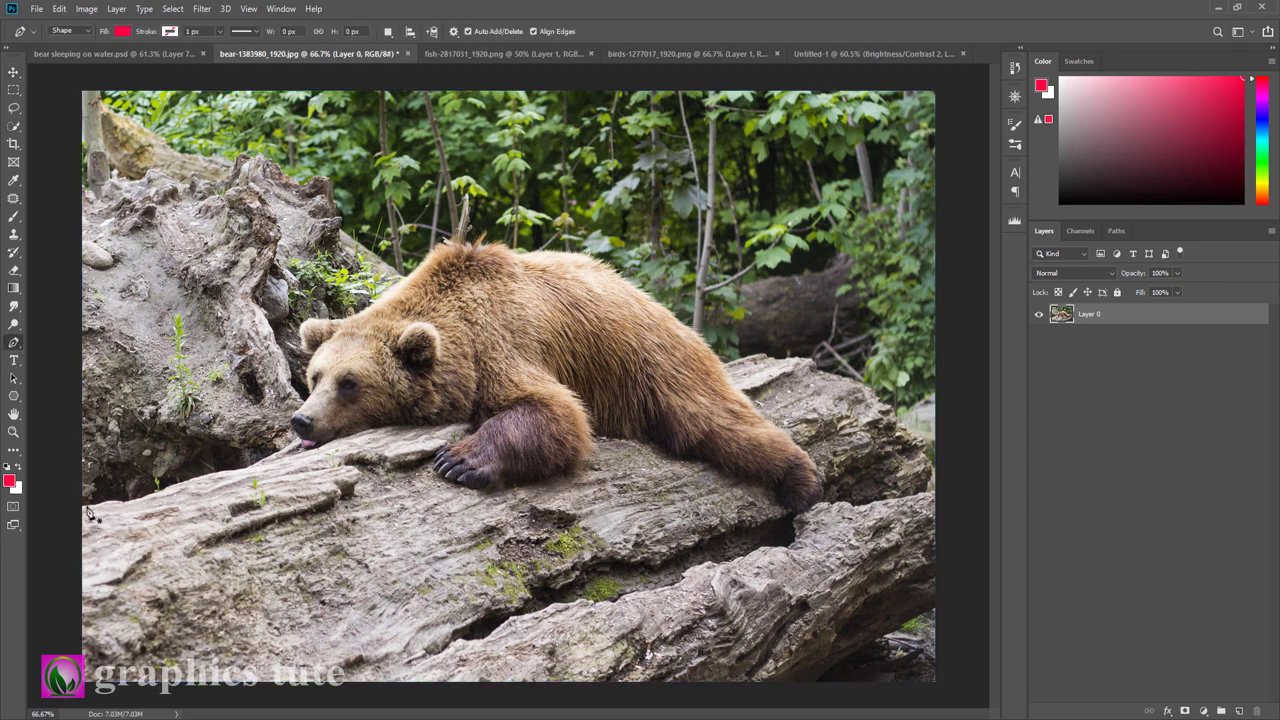
{"action": "key", "text": "z"}
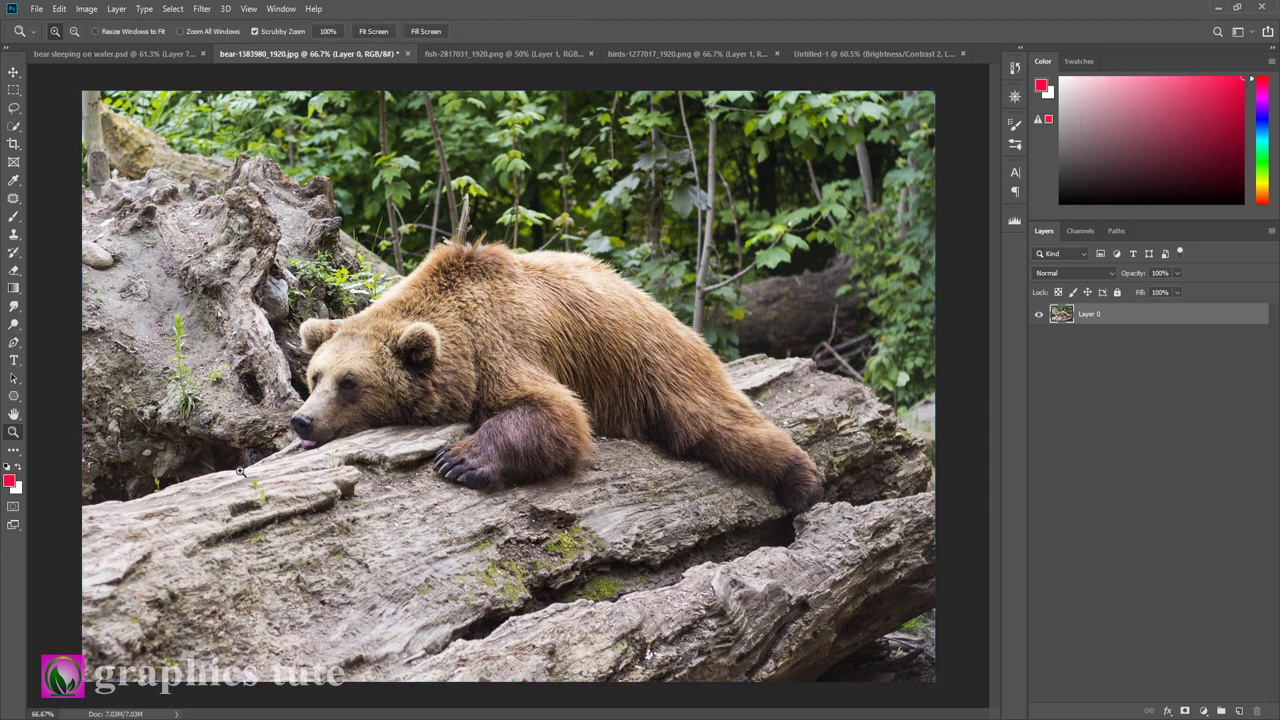
{"action": "left_click_drag", "start_coordinate": [240, 470], "coordinate": [322, 522]}
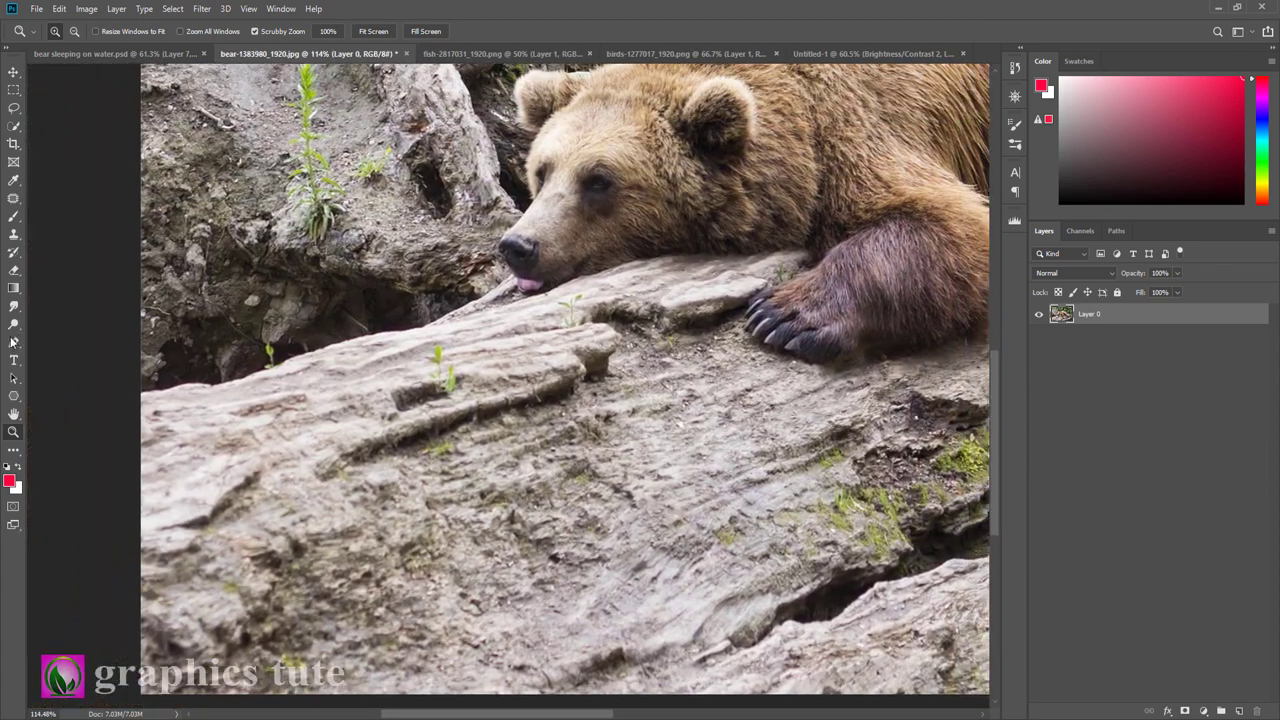
{"action": "left_click", "coordinate": [13, 342]}
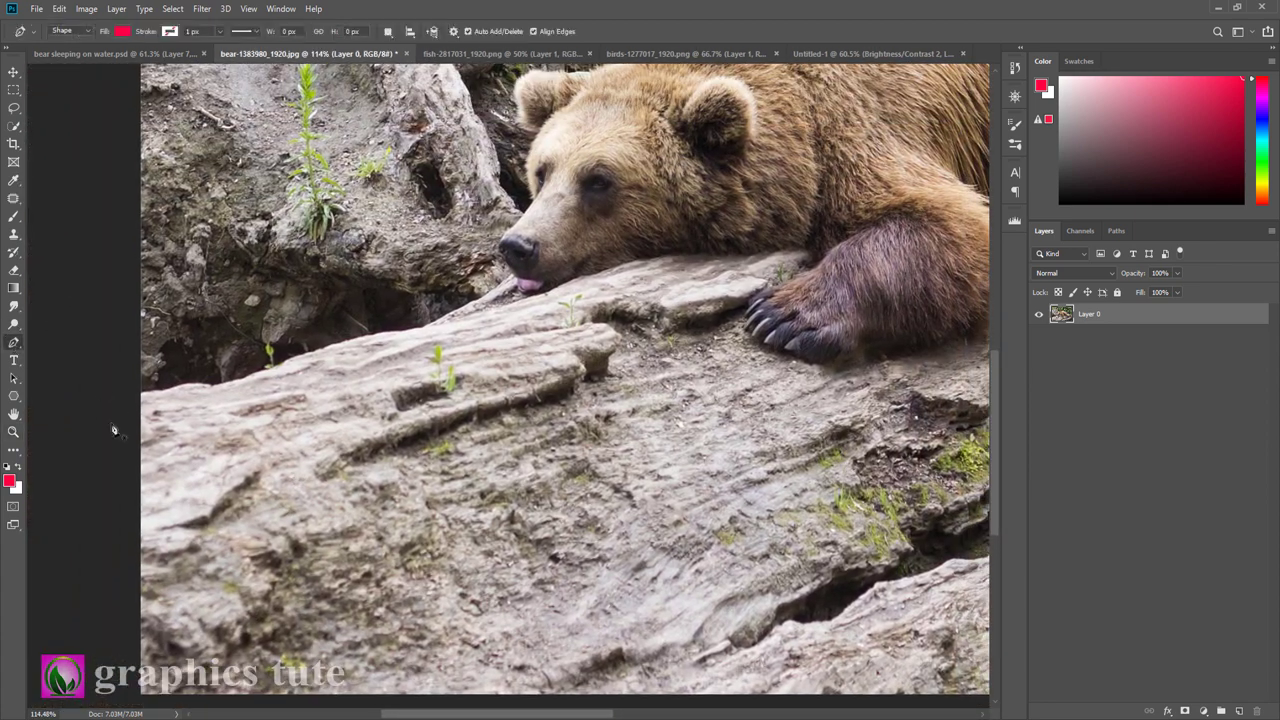
{"action": "left_click_drag", "start_coordinate": [150, 396], "coordinate": [184, 388]}
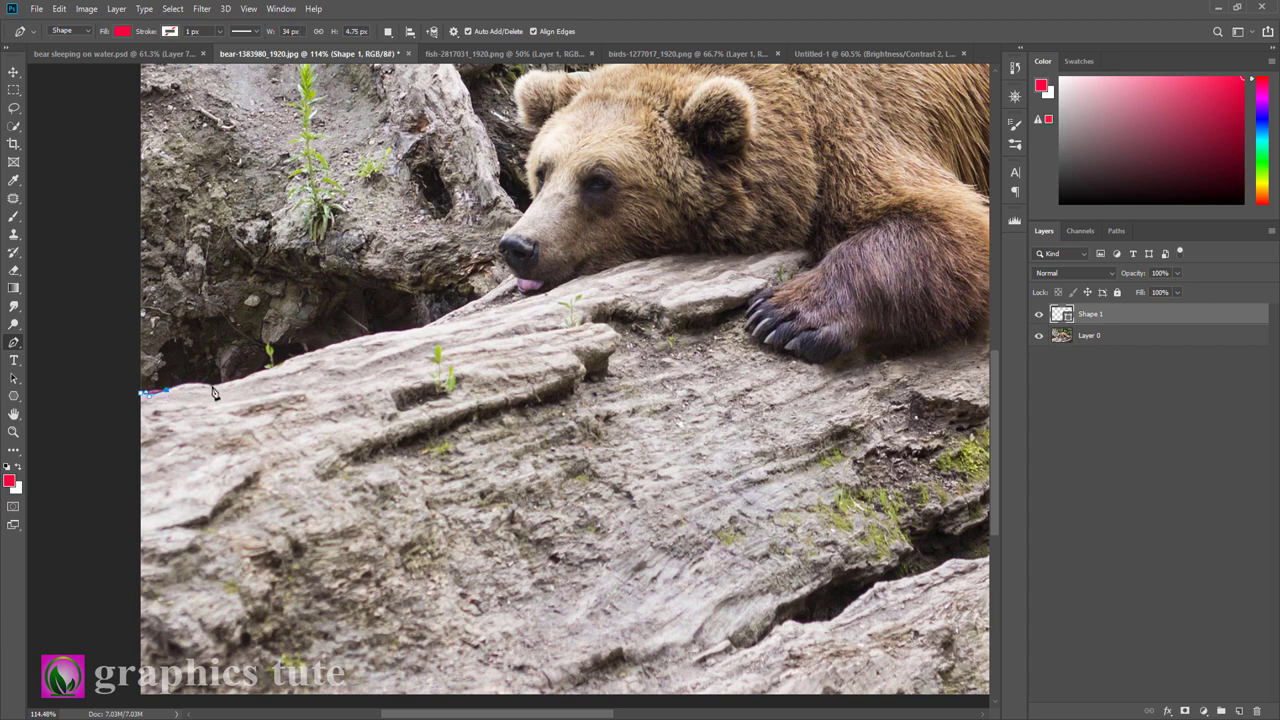
{"action": "left_click_drag", "start_coordinate": [211, 387], "coordinate": [232, 393]}
{"action": "left_click", "coordinate": [68, 31]}
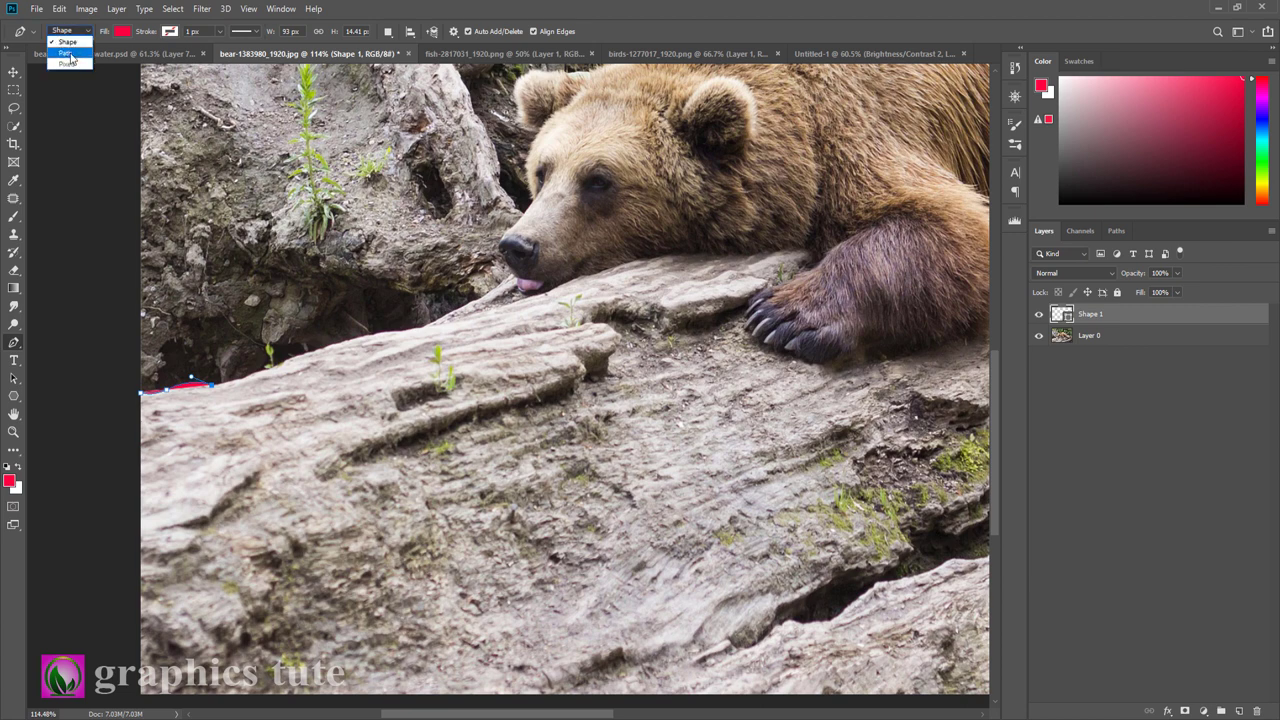
{"action": "left_click", "coordinate": [66, 53]}
{"action": "left_click_drag", "start_coordinate": [218, 390], "coordinate": [362, 340]}
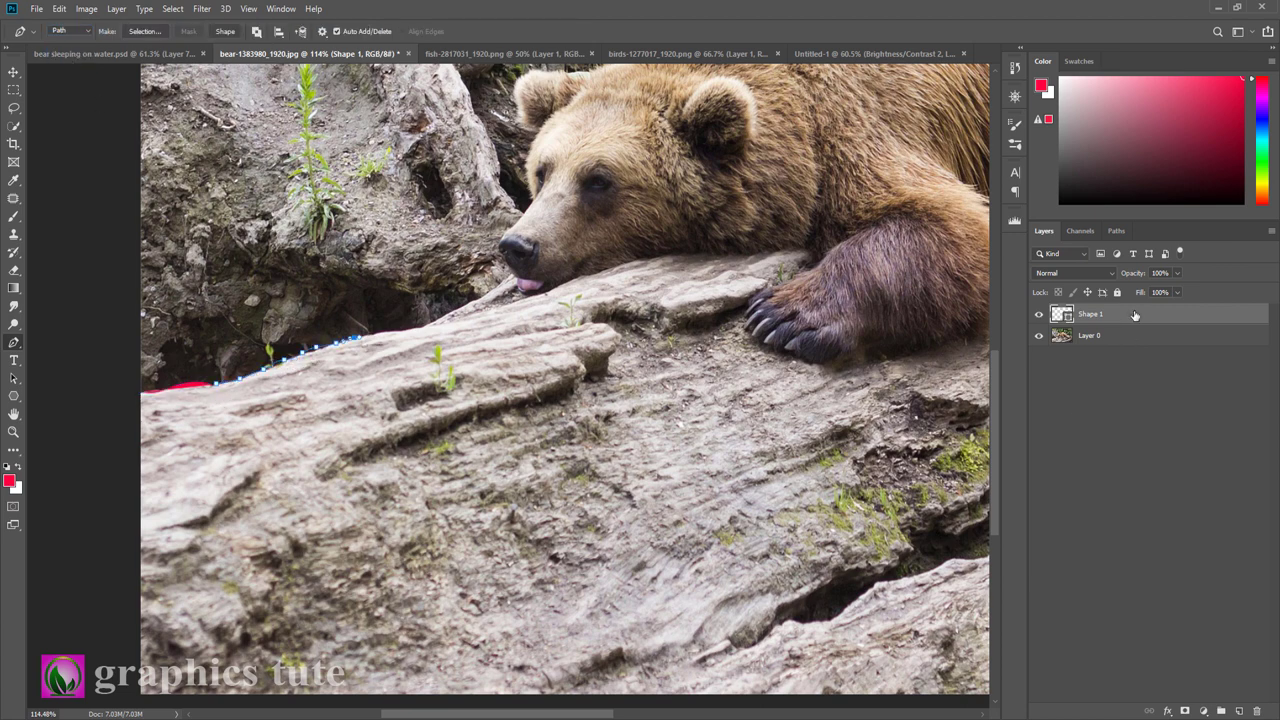
{"action": "left_click", "coordinate": [1040, 318]}
{"action": "left_click", "coordinate": [1090, 335]}
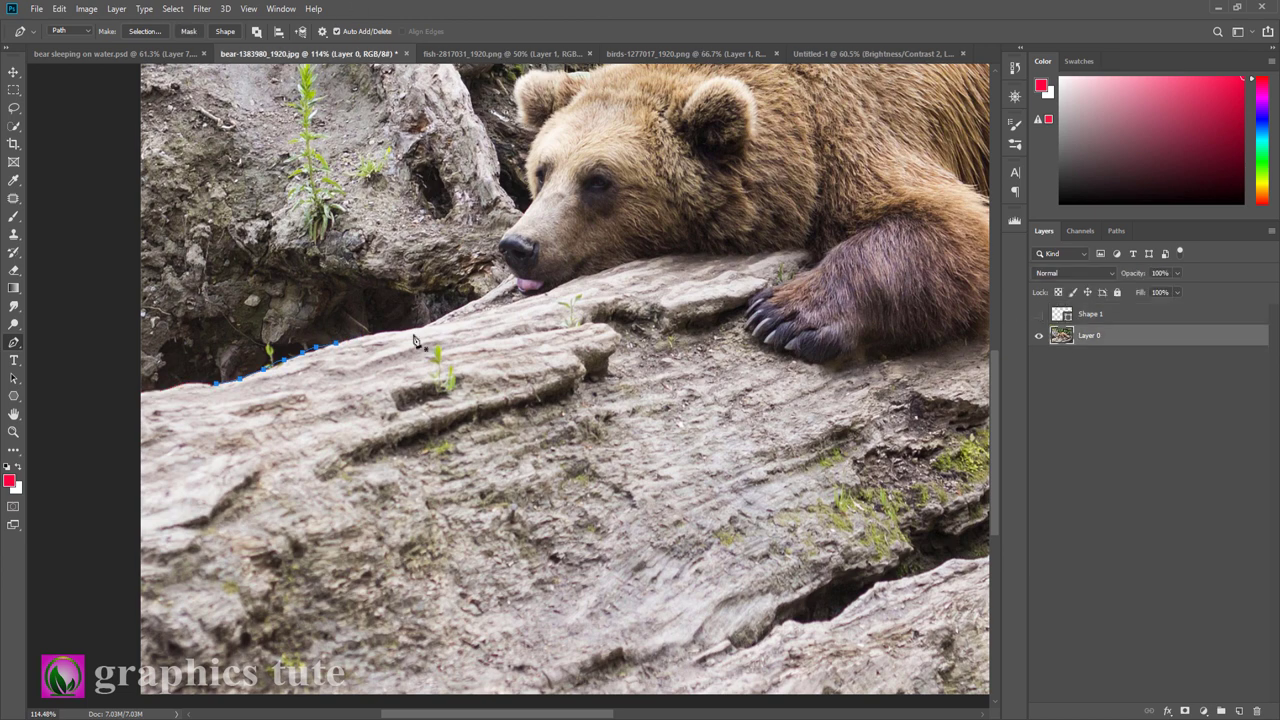
Trace the path around the bear's head, back, rock edge and image bottom, closing it
{"action": "mouse_move", "coordinate": [345, 350]}
{"action": "left_mouse_down"}
{"action": "mouse_move", "coordinate": [440, 330]}
{"action": "mouse_move", "coordinate": [467, 425]}
{"action": "mouse_move", "coordinate": [501, 311]}
{"action": "left_mouse_up"}
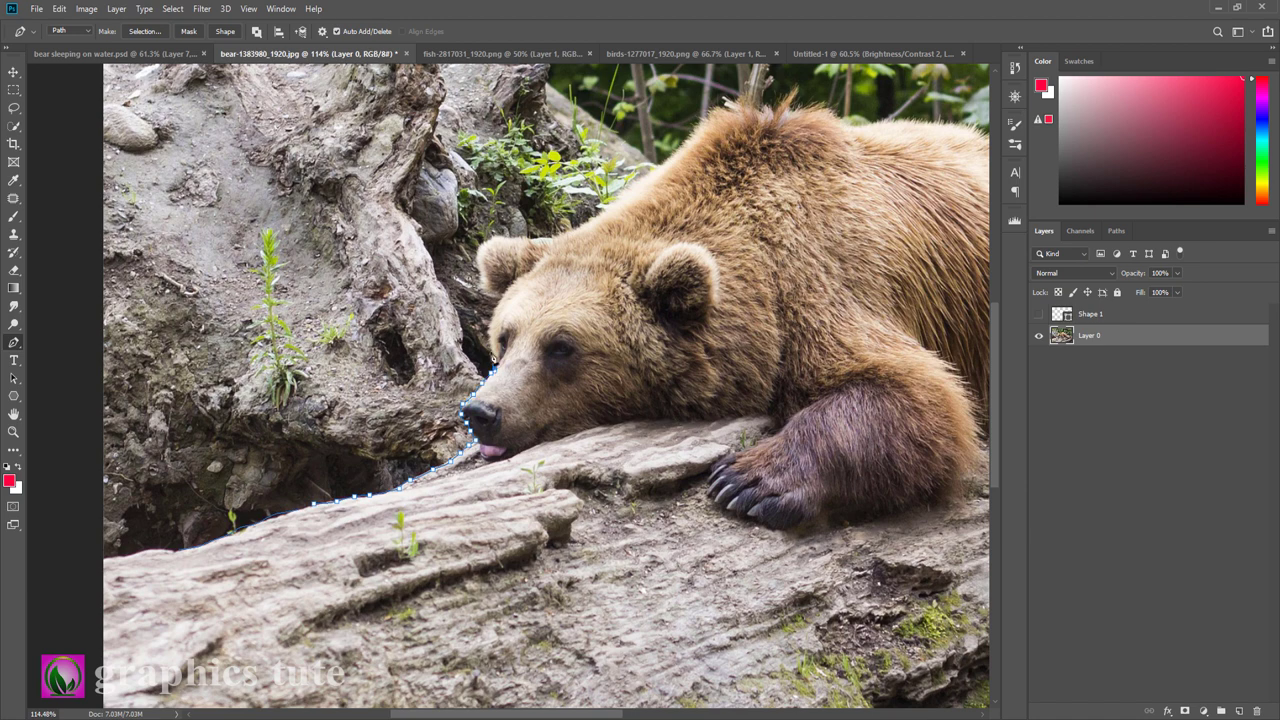
{"action": "left_click_drag", "start_coordinate": [477, 268], "coordinate": [432, 302]}
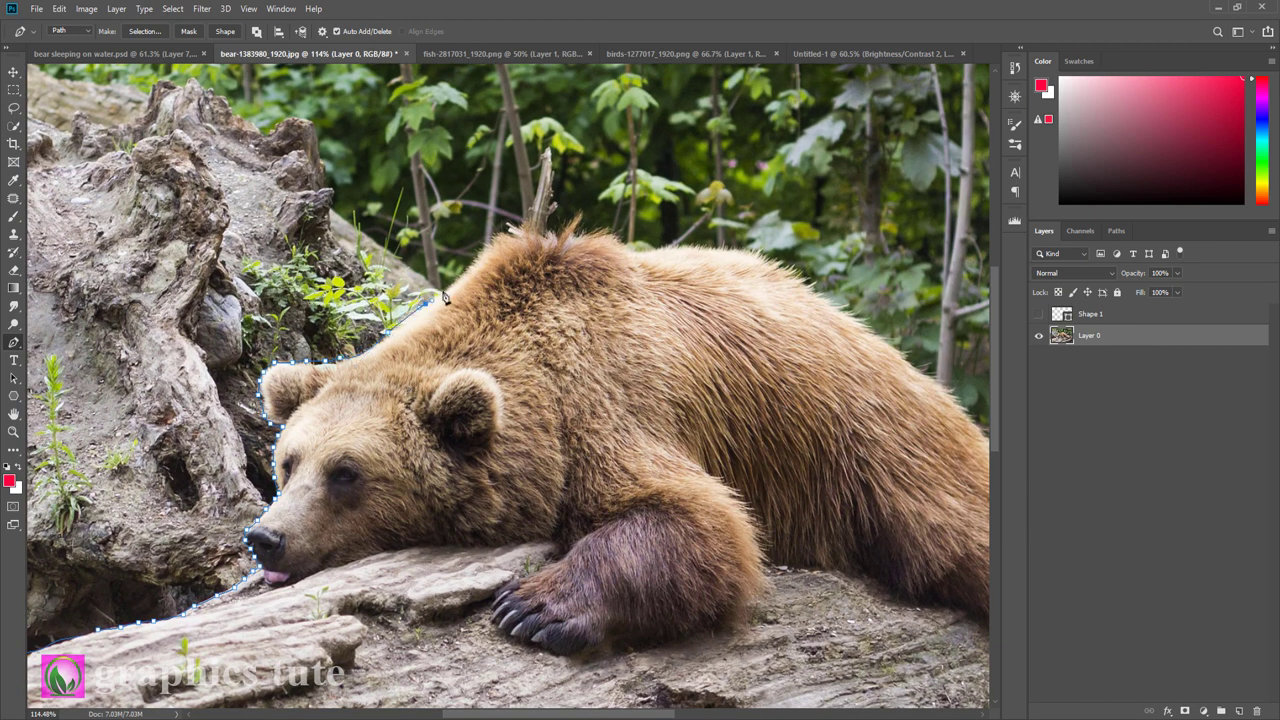
{"action": "mouse_move", "coordinate": [432, 302]}
{"action": "left_mouse_down"}
{"action": "mouse_move", "coordinate": [601, 227]}
{"action": "mouse_move", "coordinate": [688, 296]}
{"action": "mouse_move", "coordinate": [770, 285]}
{"action": "mouse_move", "coordinate": [868, 317]}
{"action": "mouse_move", "coordinate": [903, 250]}
{"action": "left_mouse_up"}
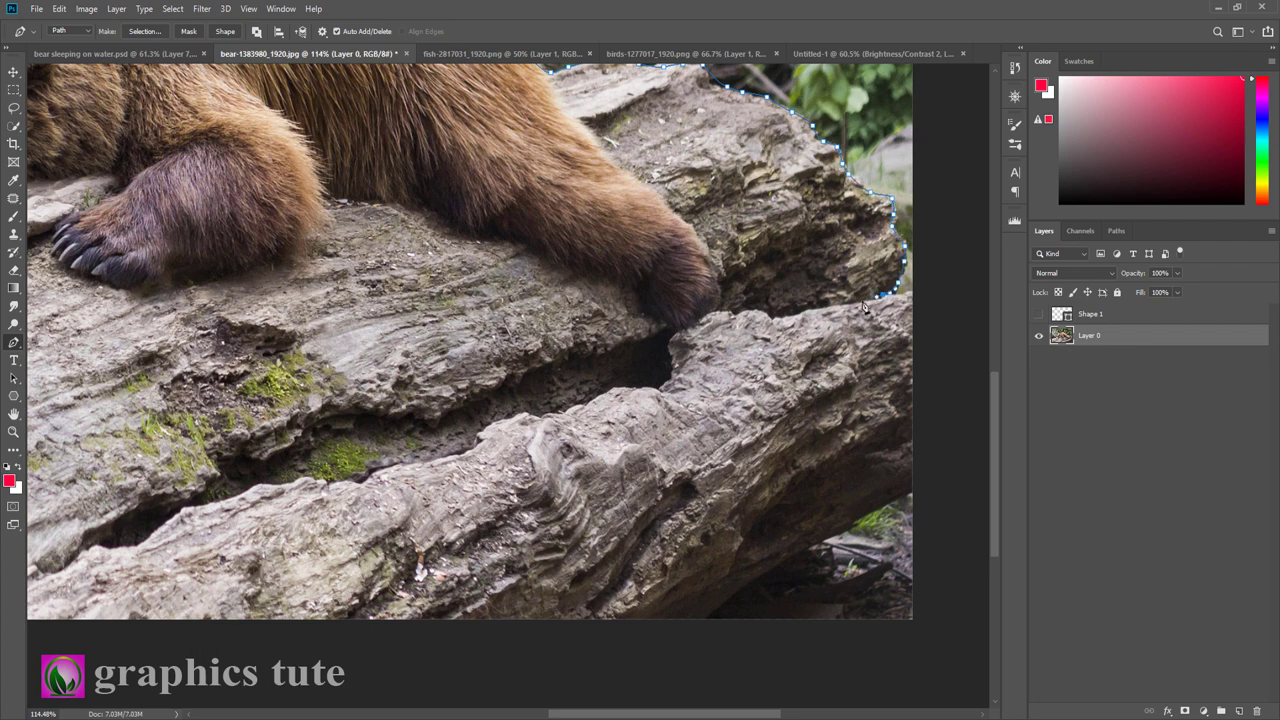
{"action": "mouse_move", "coordinate": [866, 308]}
{"action": "left_mouse_down"}
{"action": "mouse_move", "coordinate": [725, 318]}
{"action": "mouse_move", "coordinate": [457, 397]}
{"action": "mouse_move", "coordinate": [693, 272]}
{"action": "mouse_move", "coordinate": [493, 320]}
{"action": "mouse_move", "coordinate": [455, 358]}
{"action": "mouse_move", "coordinate": [324, 396]}
{"action": "left_mouse_up"}
{"action": "scroll", "coordinate": [169, 496], "scroll_direction": "left", "scroll_amount": 10}
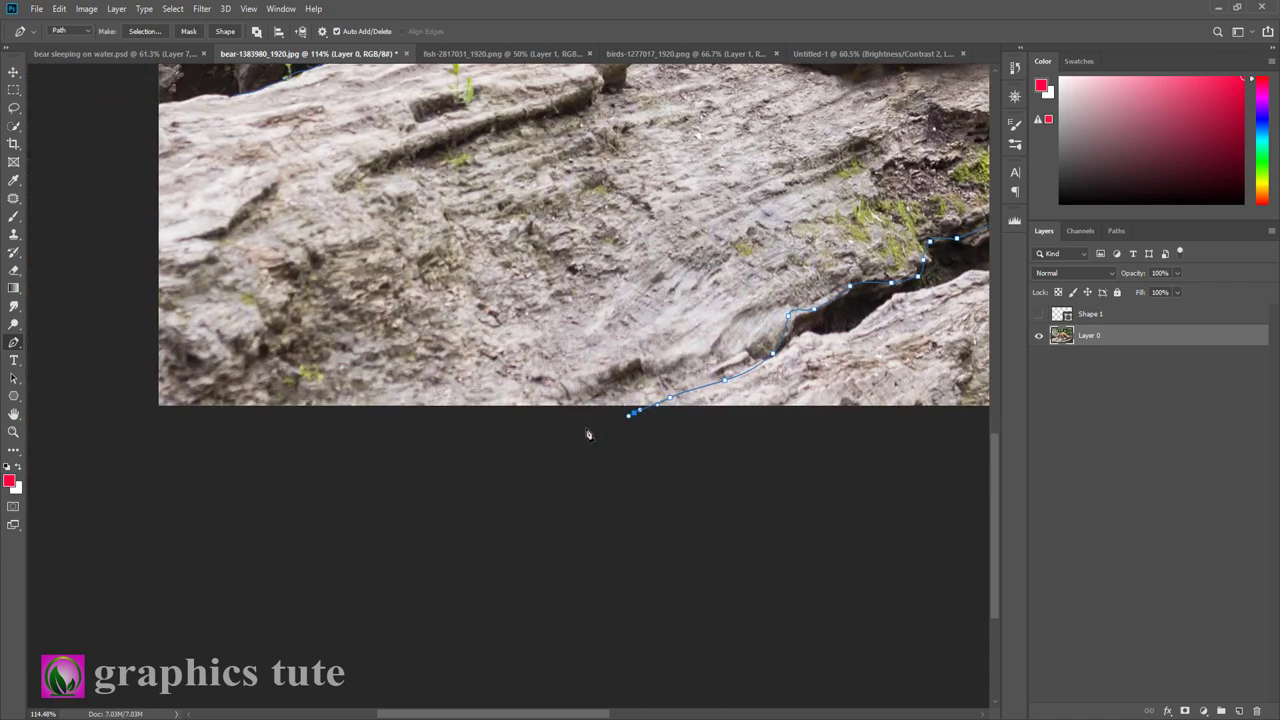
{"action": "left_click", "coordinate": [619, 436]}
{"action": "left_click", "coordinate": [497, 446]}
{"action": "left_click", "coordinate": [375, 446]}
{"action": "left_click", "coordinate": [171, 434]}
{"action": "scroll", "coordinate": [137, 291], "scroll_direction": "up", "scroll_amount": 3}
{"action": "left_click", "coordinate": [262, 214]}
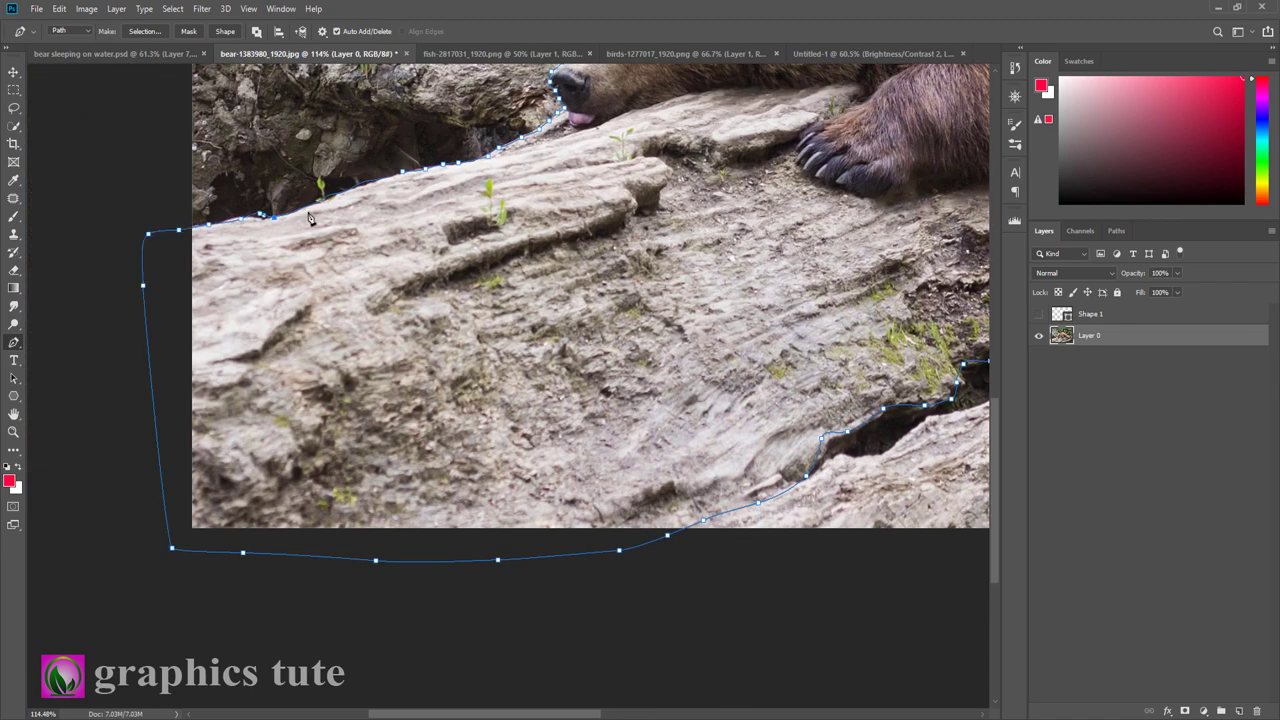
Turn the path into a selection, mask Layer 0 with it, zoom out and hide the path
{"action": "right_click", "coordinate": [308, 212]}
{"action": "left_click", "coordinate": [356, 275]}
{"action": "left_click", "coordinate": [707, 198]}
{"action": "left_click", "coordinate": [1185, 711]}
{"action": "key", "text": "z"}
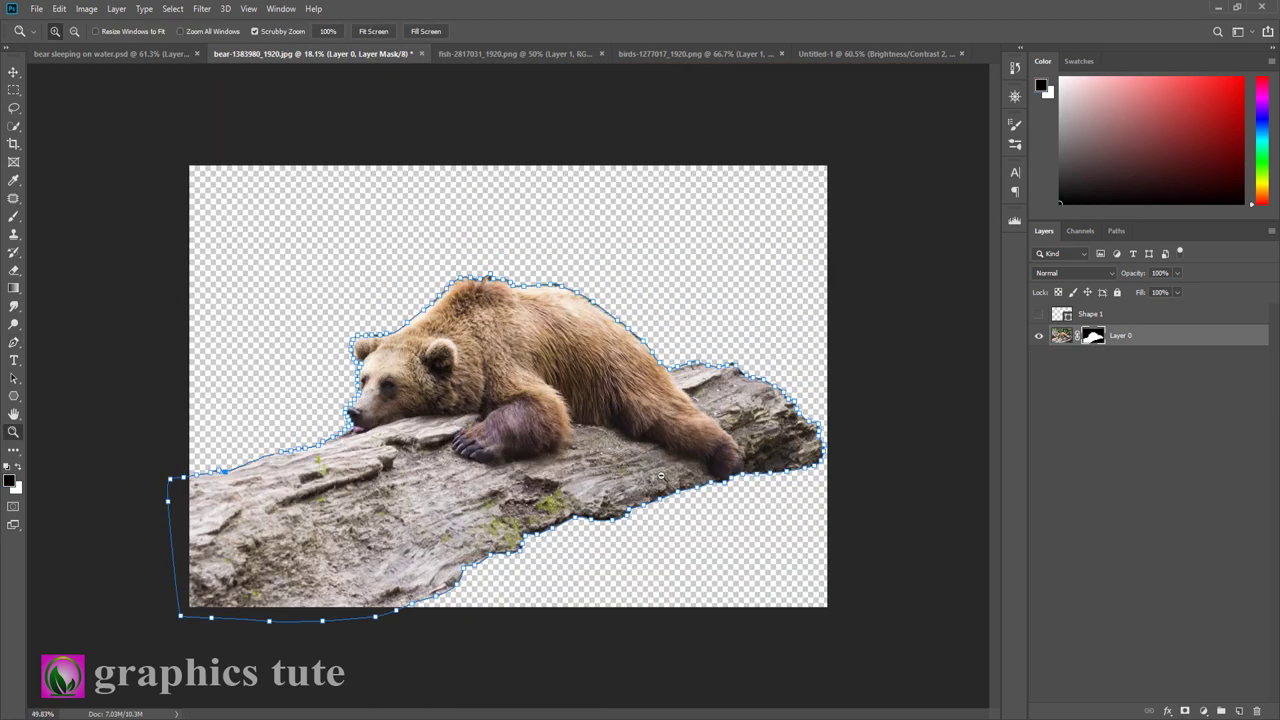
{"action": "left_click_drag", "start_coordinate": [680, 325], "coordinate": [651, 465]}
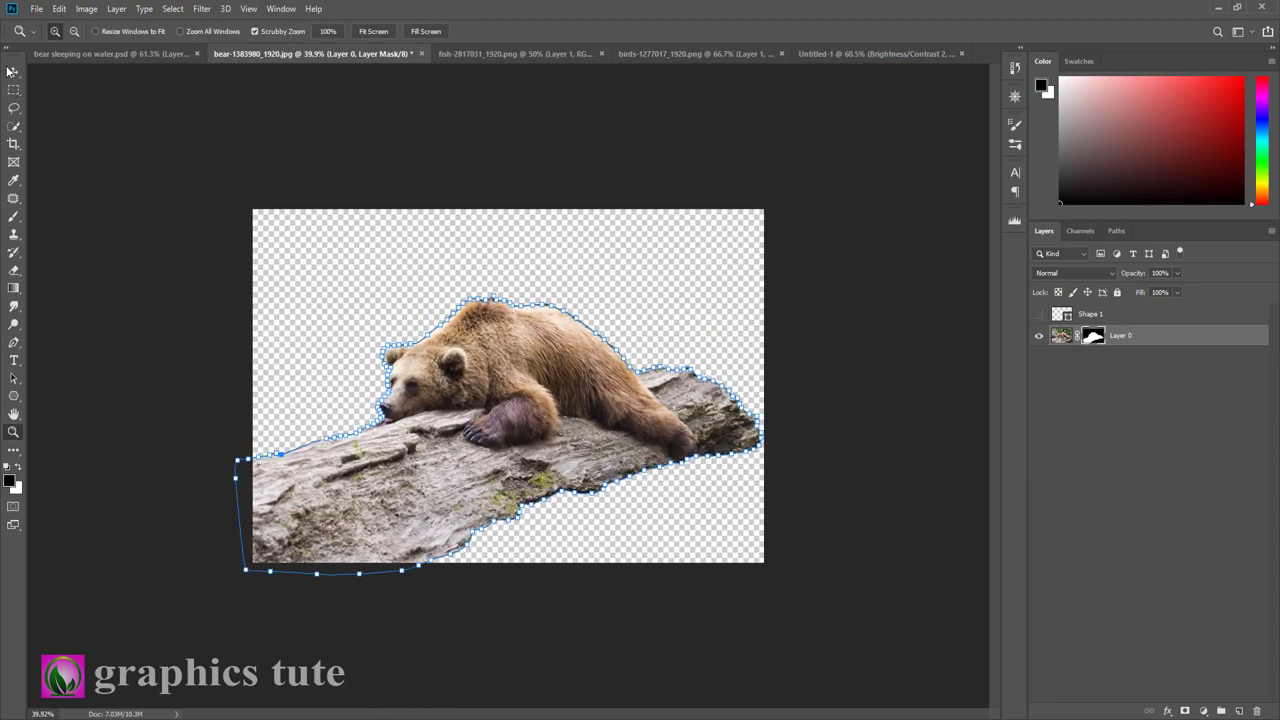
{"action": "left_click", "coordinate": [12, 72]}
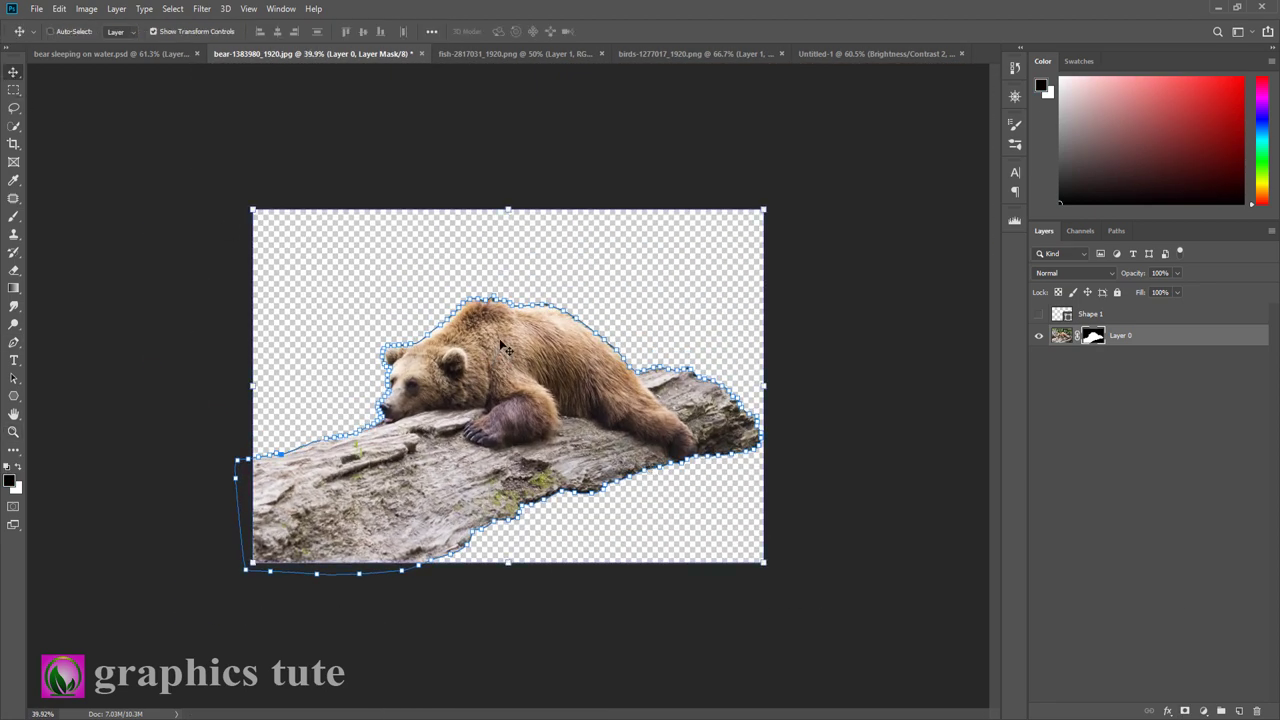
{"action": "key", "text": "ctrl+h"}
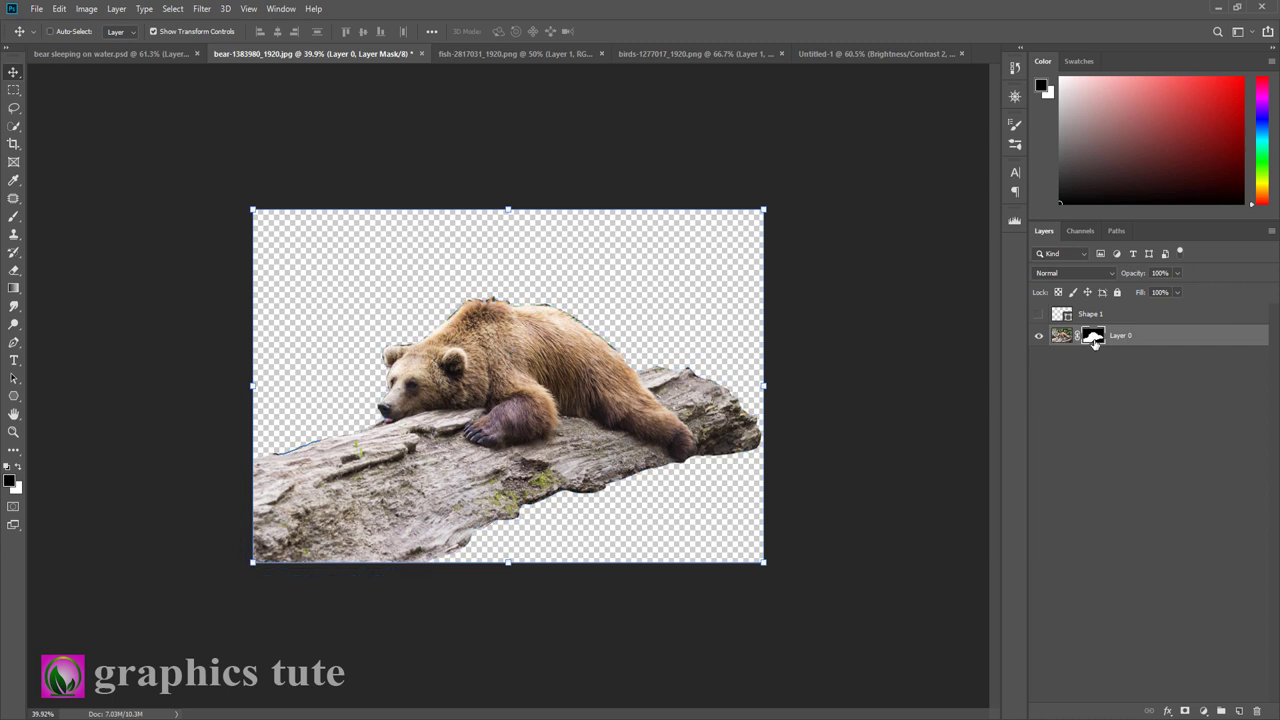
Refine Layer 0's mask in Select and Mask, outputting to a new masked layer, Layer 0 copy
{"action": "right_click", "coordinate": [1094, 338]}
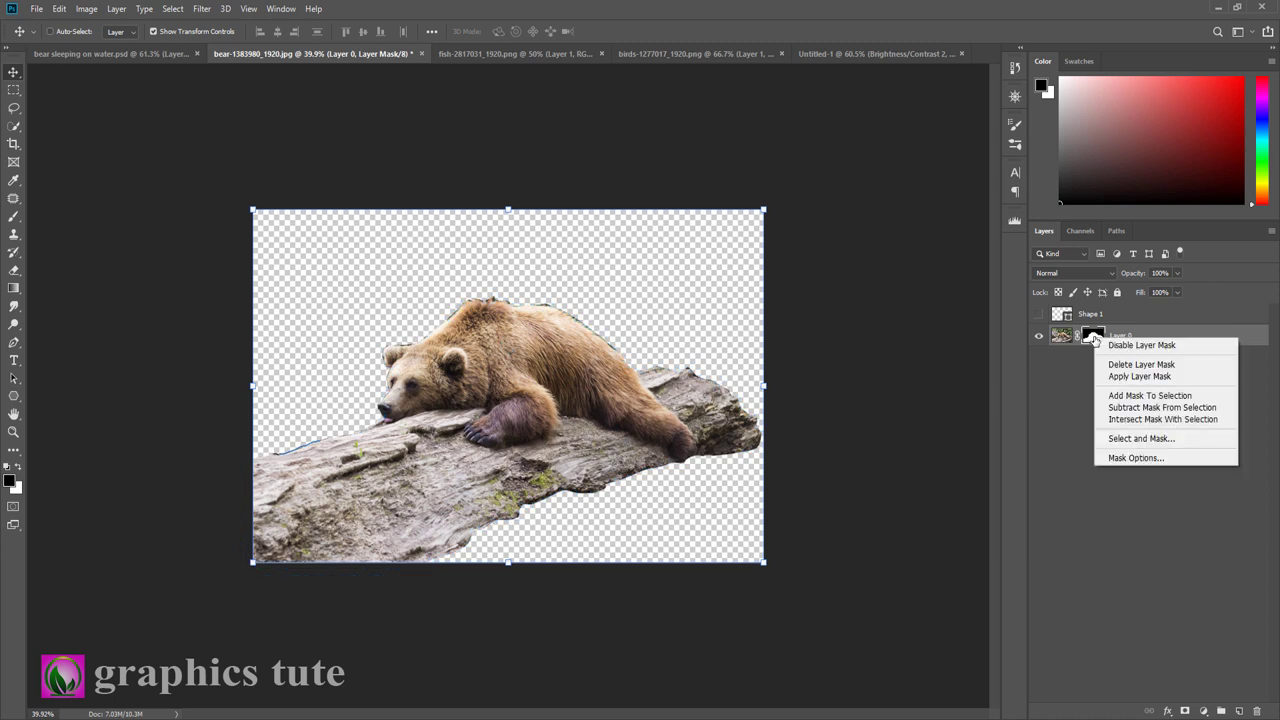
{"action": "left_click", "coordinate": [1141, 437]}
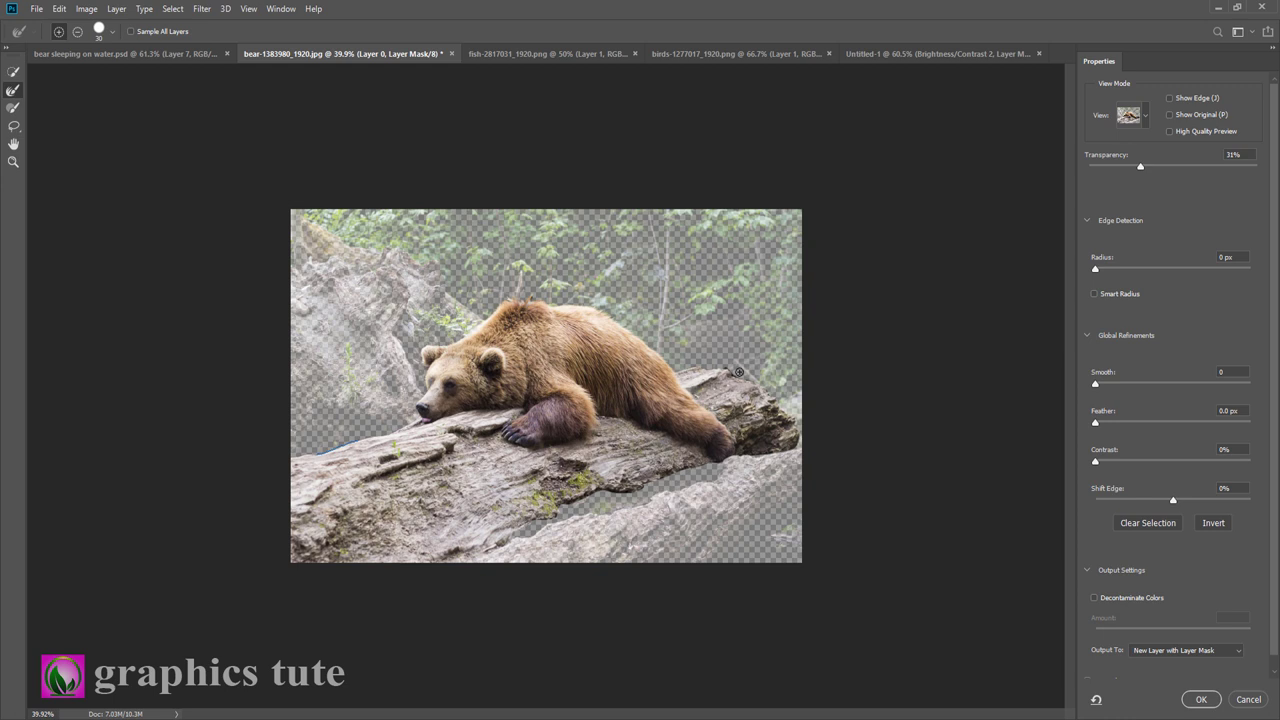
{"action": "left_click", "coordinate": [1201, 698]}
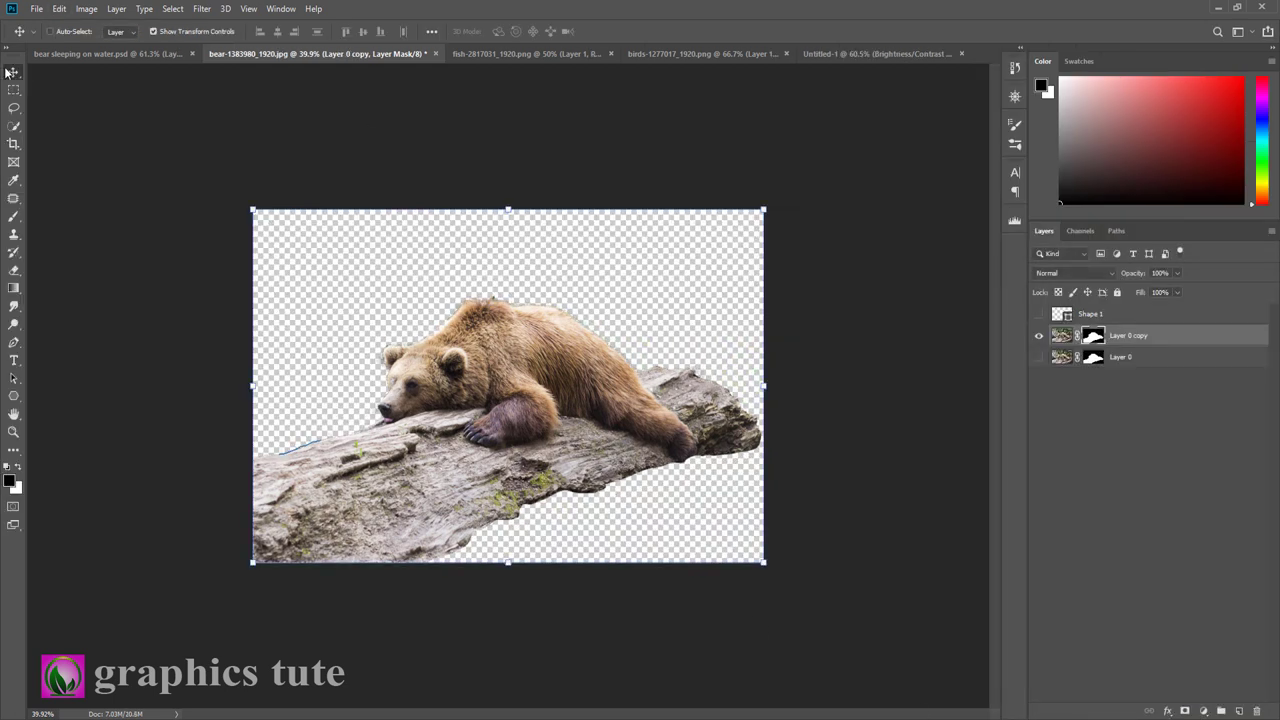
Drag the bear cut-out into Untitled-1 and scale it to about 65%, resting on the waterline
{"action": "mouse_move", "coordinate": [510, 345]}
{"action": "left_mouse_down"}
{"action": "mouse_move", "coordinate": [925, 60]}
{"action": "mouse_move", "coordinate": [629, 465]}
{"action": "left_mouse_up"}
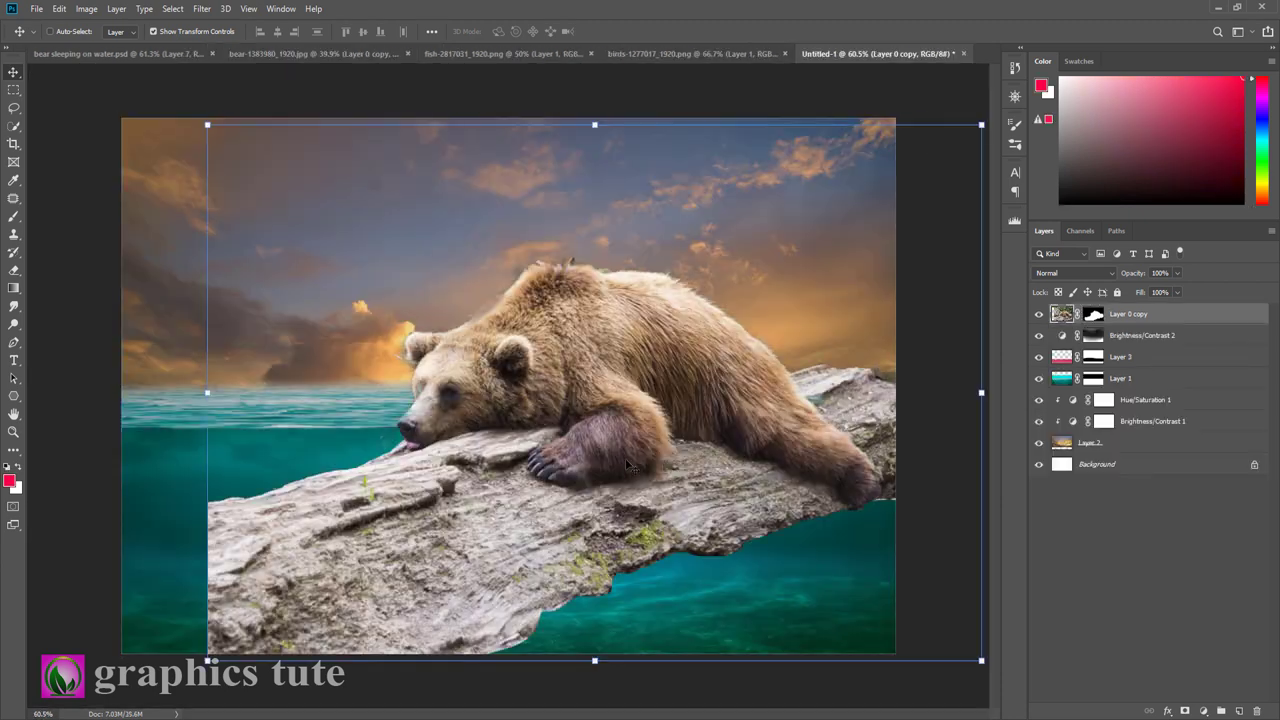
{"action": "left_click_drag", "start_coordinate": [604, 417], "coordinate": [532, 350]}
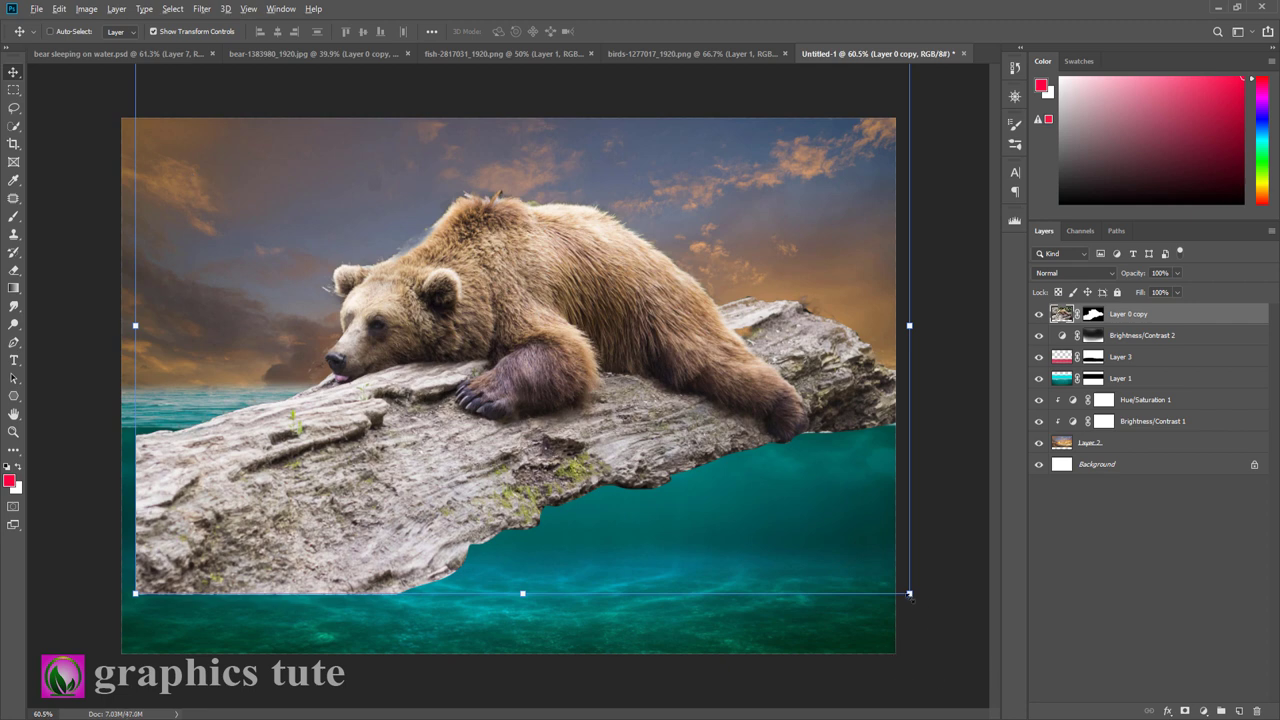
{"action": "left_click_drag", "start_coordinate": [909, 593], "coordinate": [731, 472]}
{"action": "left_click_drag", "start_coordinate": [583, 386], "coordinate": [549, 420]}
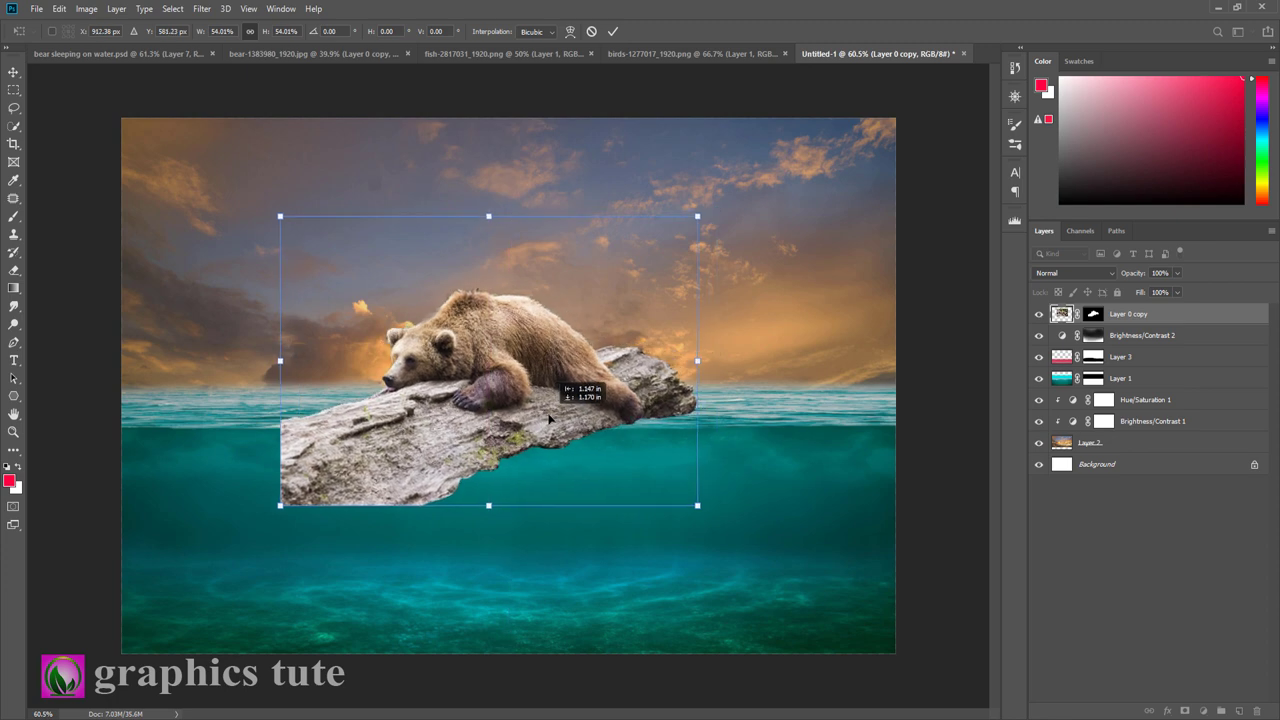
{"action": "left_click_drag", "start_coordinate": [698, 508], "coordinate": [740, 535]}
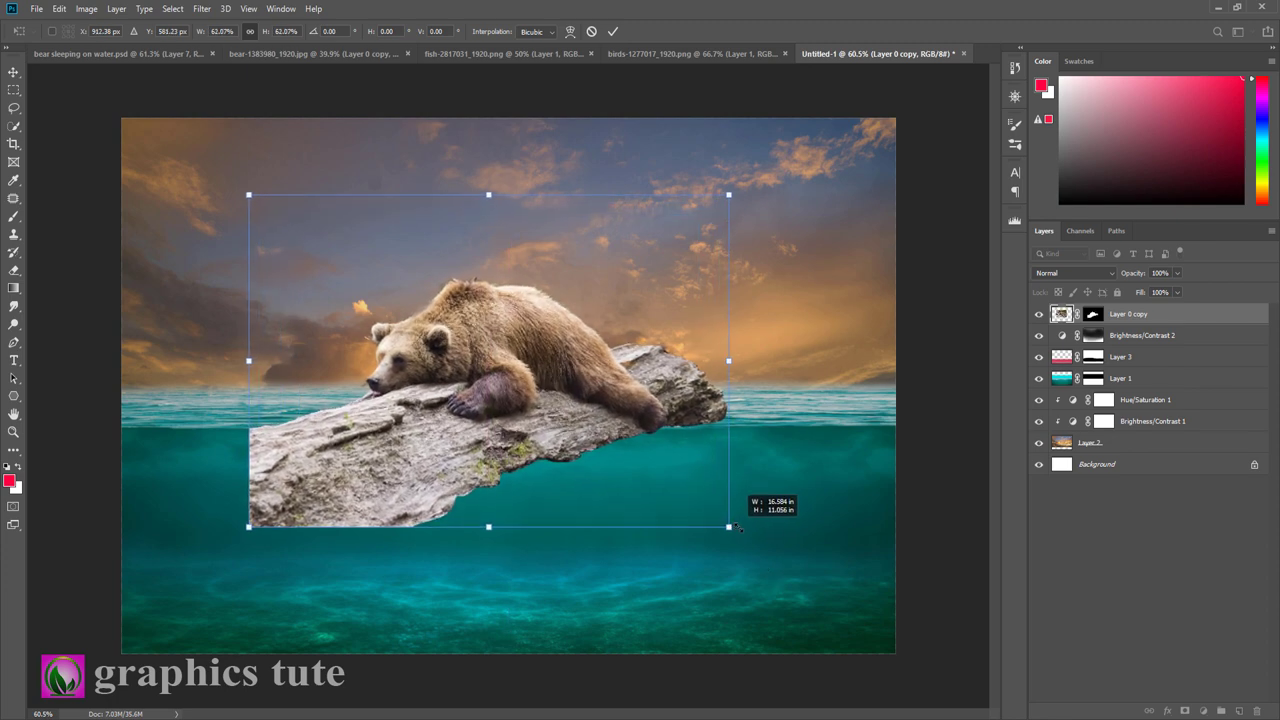
{"action": "left_click_drag", "start_coordinate": [466, 407], "coordinate": [472, 398]}
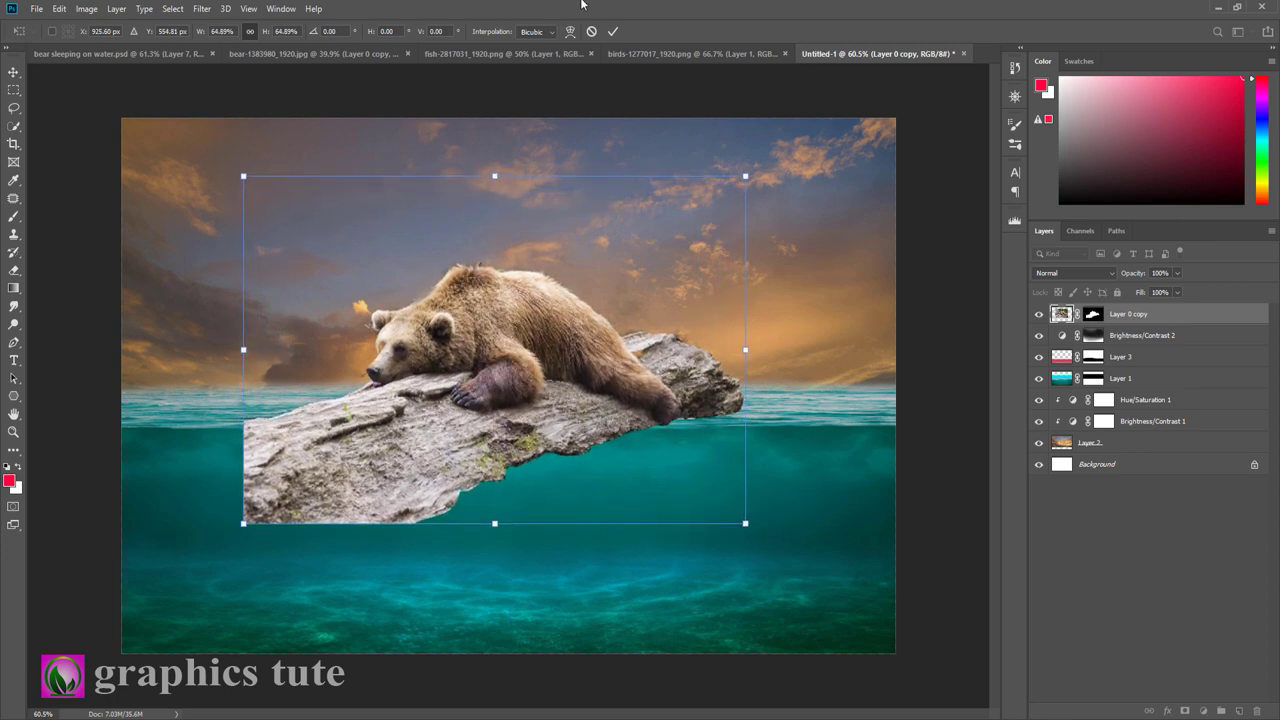
{"action": "key", "text": "Return"}
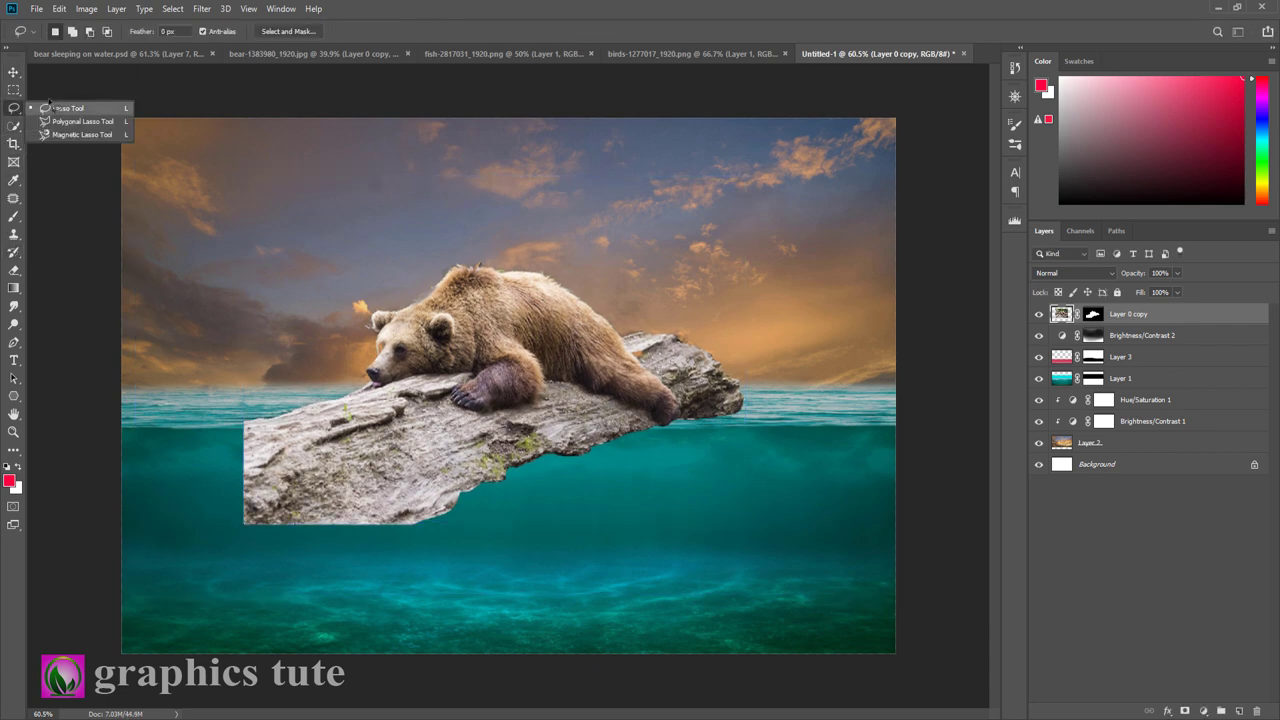
Lasso the rock's flat underside and fill that area of the mask black to hide it
{"action": "left_click_drag", "start_coordinate": [14, 107], "coordinate": [60, 108]}
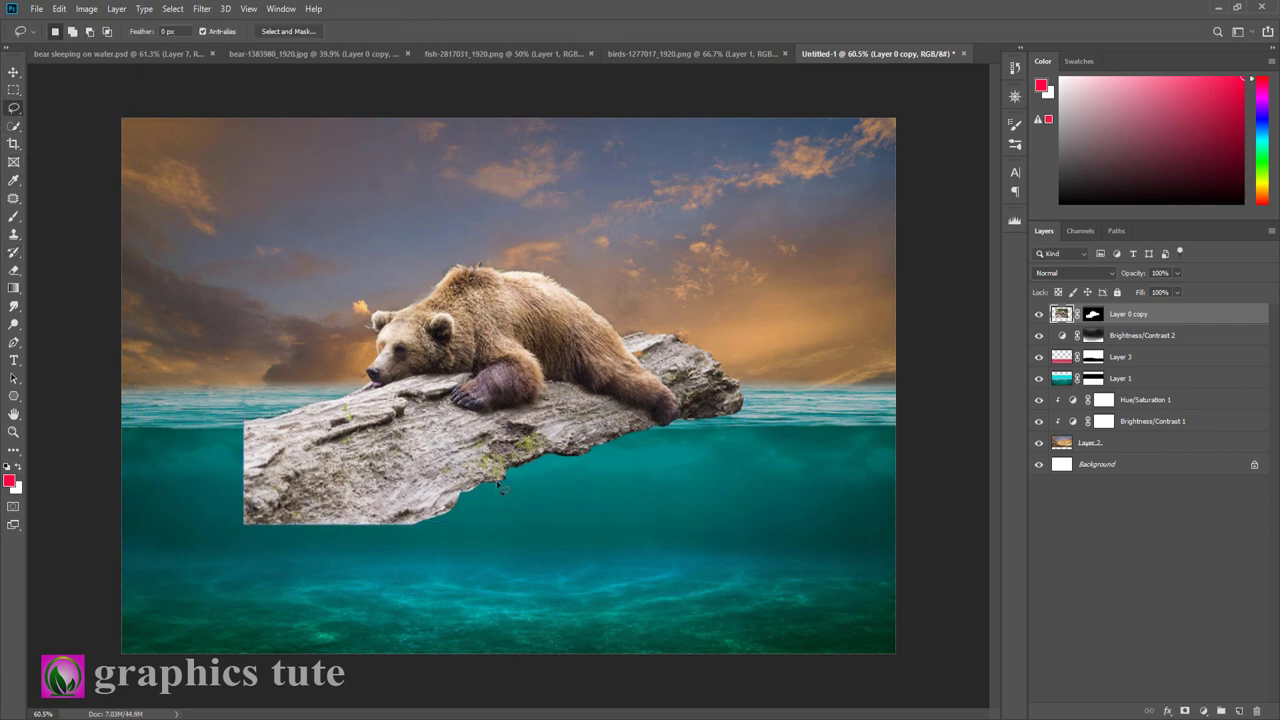
{"action": "mouse_move", "coordinate": [446, 488]}
{"action": "left_mouse_down"}
{"action": "mouse_move", "coordinate": [270, 466]}
{"action": "mouse_move", "coordinate": [237, 568]}
{"action": "left_mouse_up"}
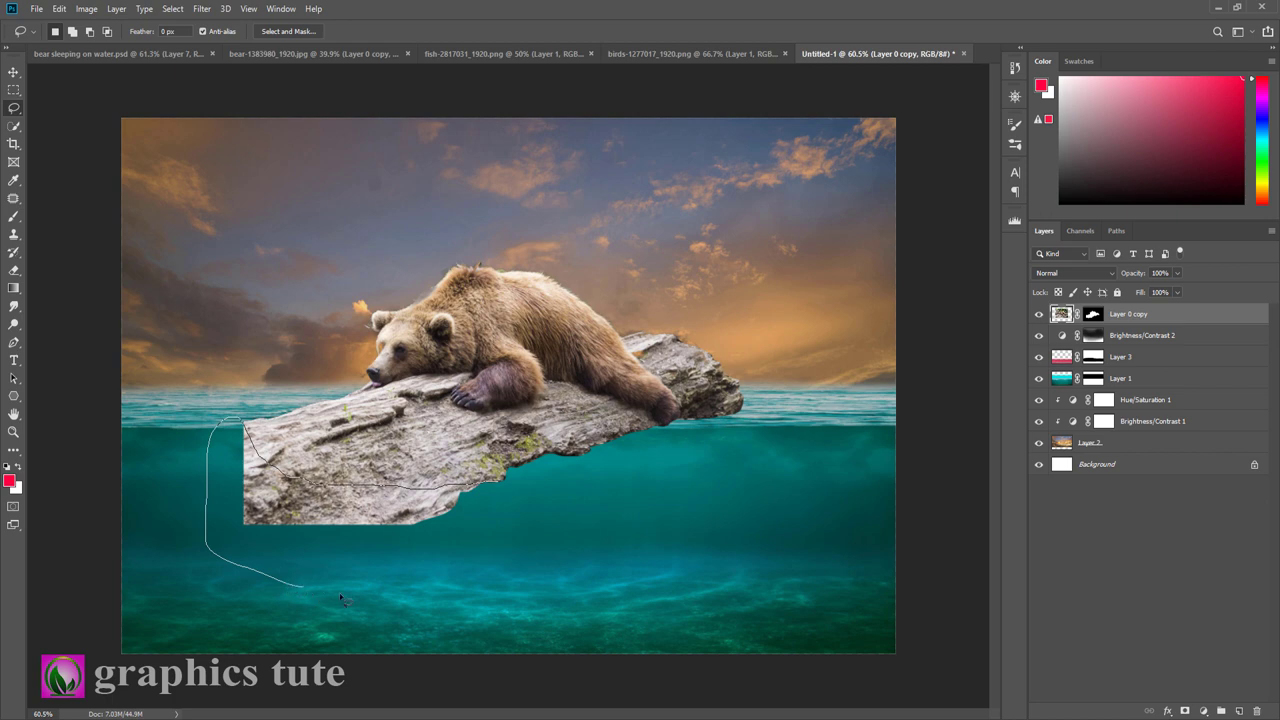
{"action": "mouse_move", "coordinate": [341, 598]}
{"action": "left_mouse_down"}
{"action": "mouse_move", "coordinate": [484, 515]}
{"action": "mouse_move", "coordinate": [498, 486]}
{"action": "left_mouse_up"}
{"action": "left_click", "coordinate": [1094, 315]}
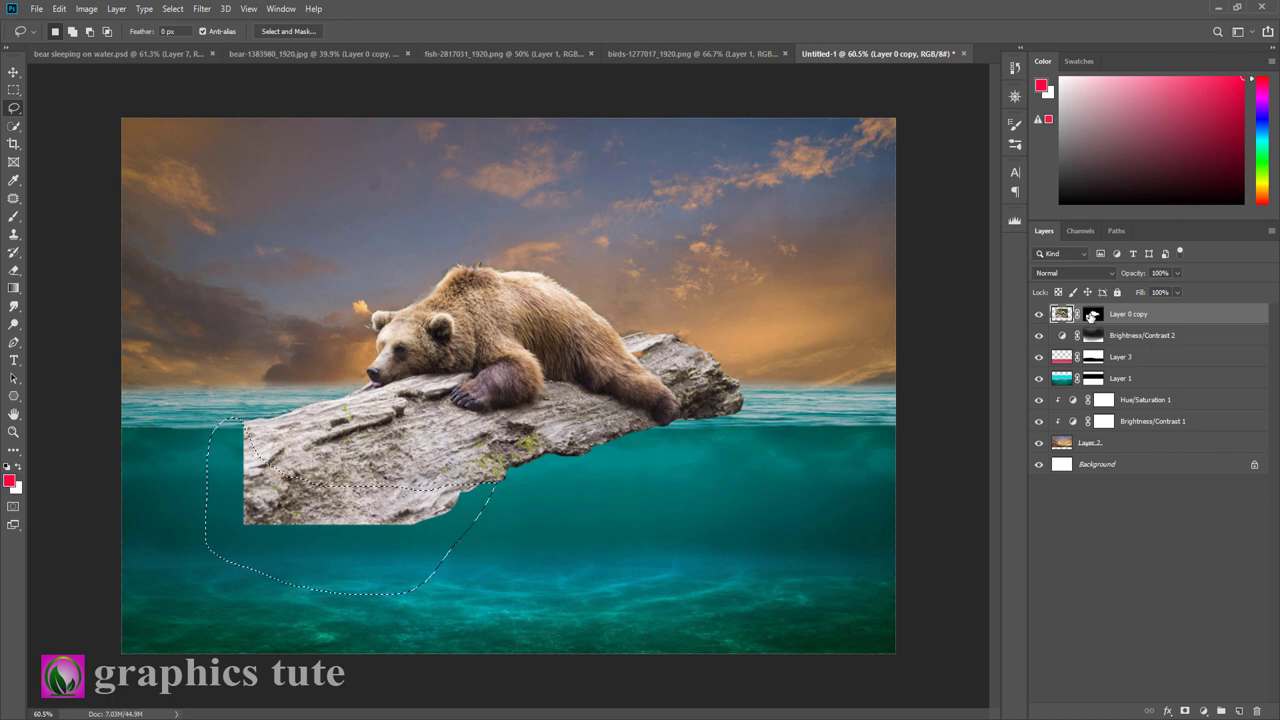
{"action": "key", "text": "alt+BackSpace"}
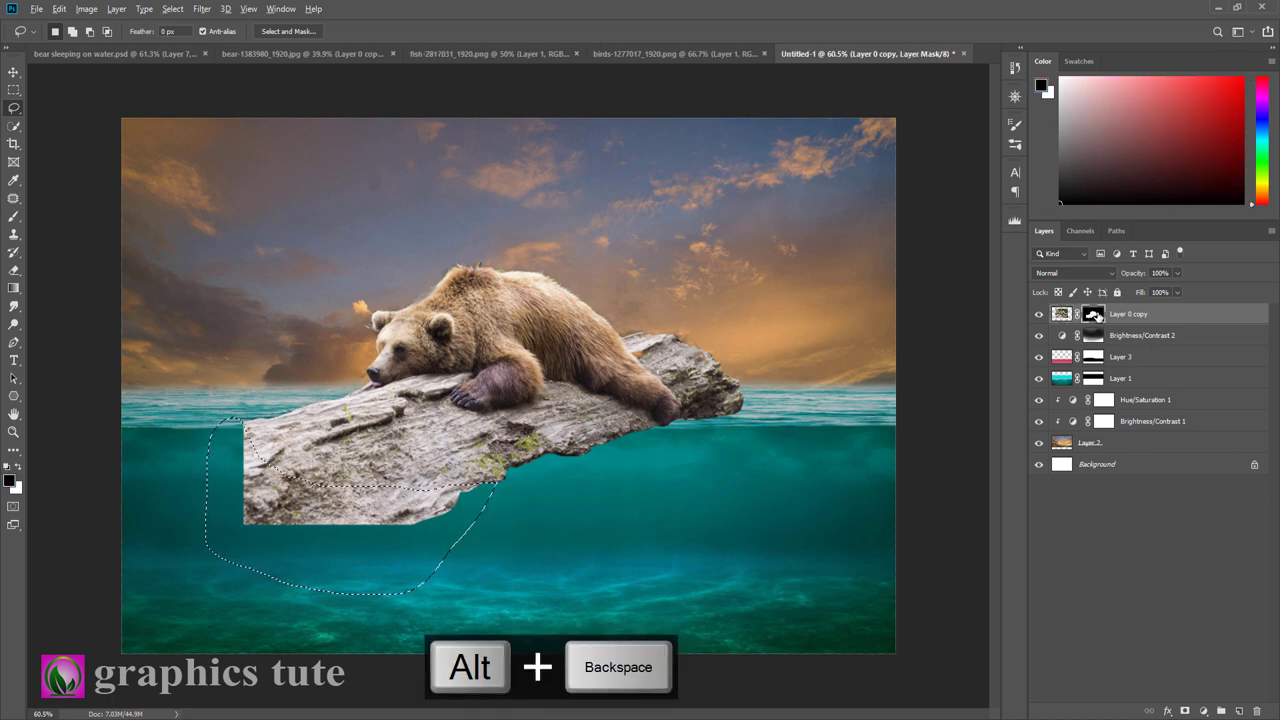
{"action": "key", "text": "ctrl+d"}
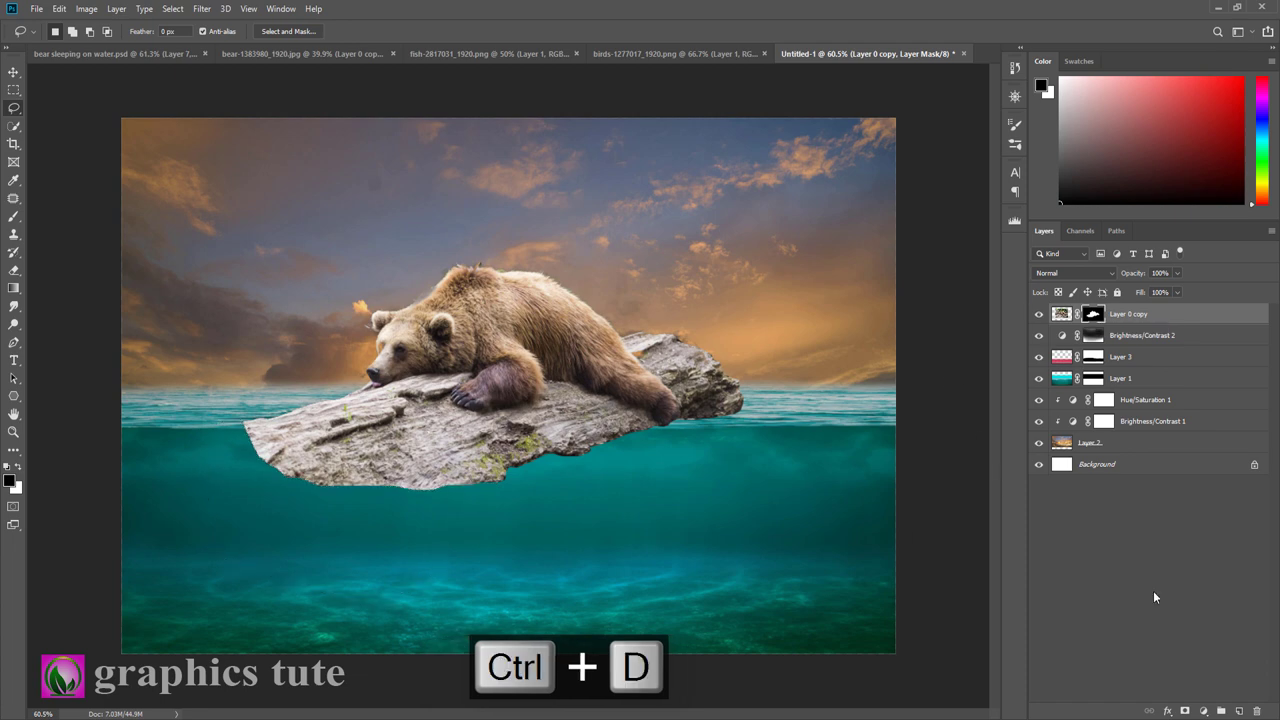
Enlarge the bear cut-out to about 107% and nudge it slightly left and down
{"action": "left_click", "coordinate": [13, 71]}
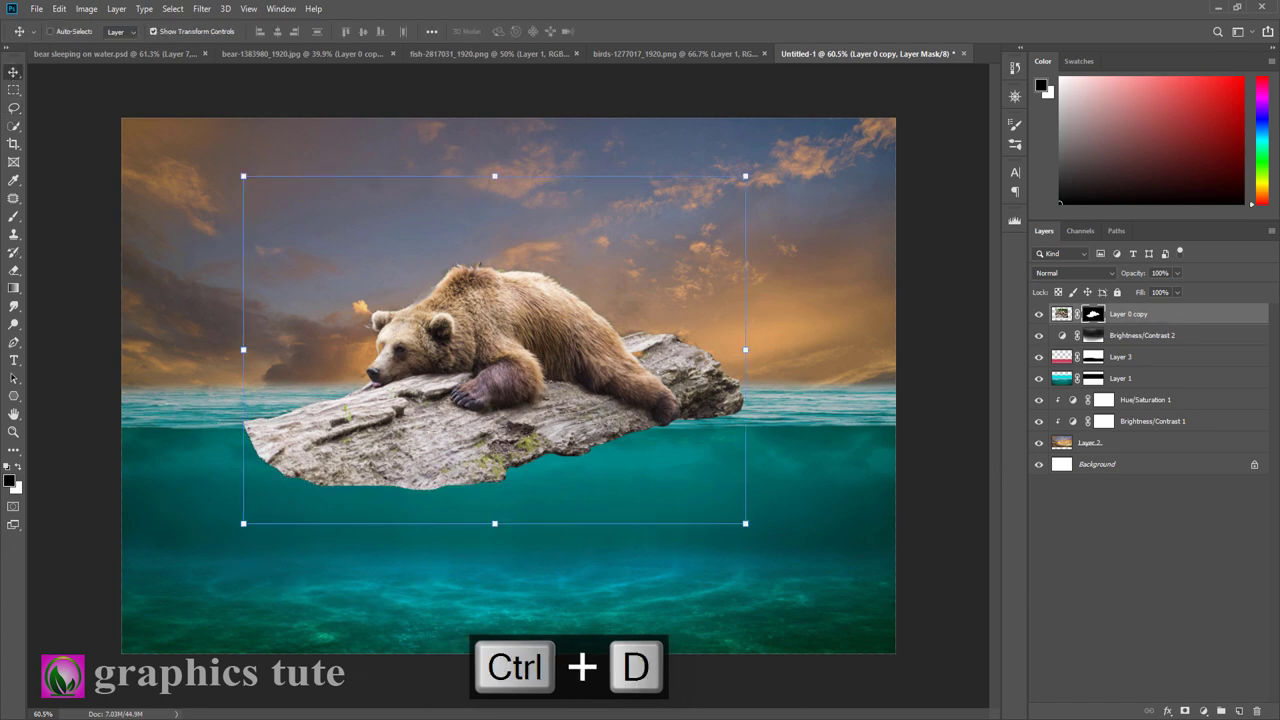
{"action": "left_click_drag", "start_coordinate": [746, 523], "coordinate": [766, 534]}
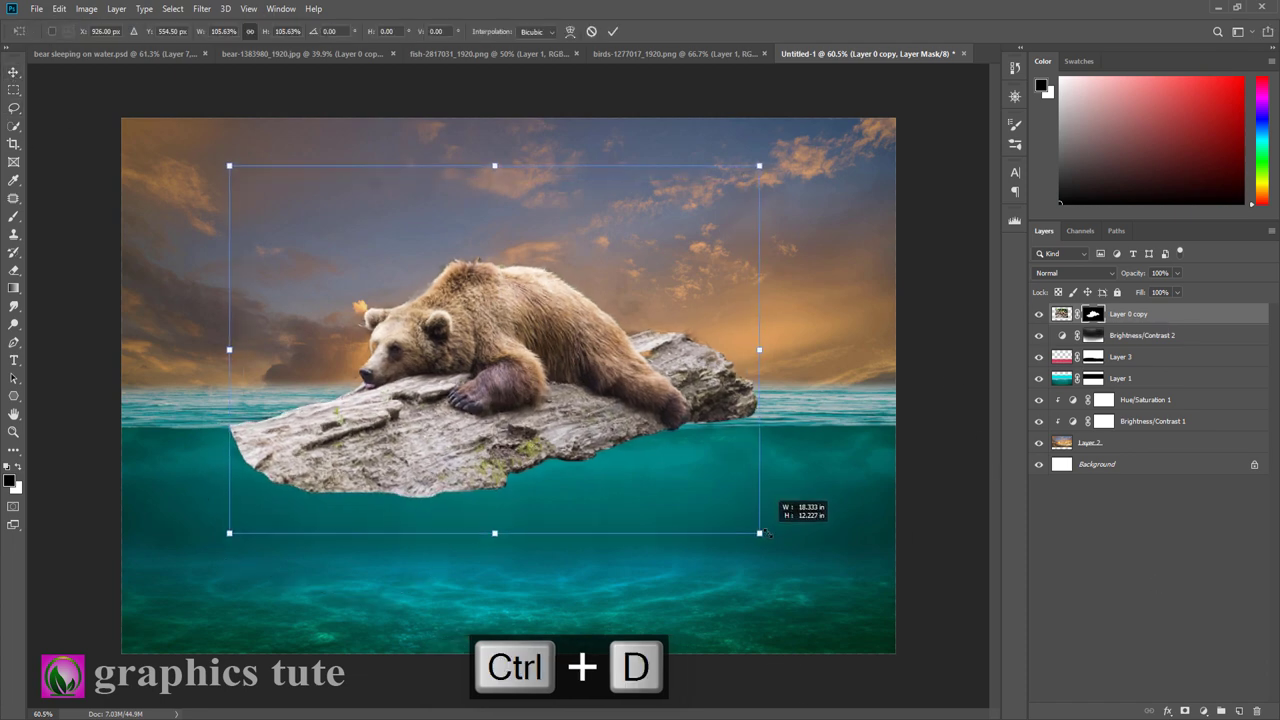
{"action": "left_click_drag", "start_coordinate": [589, 384], "coordinate": [568, 390]}
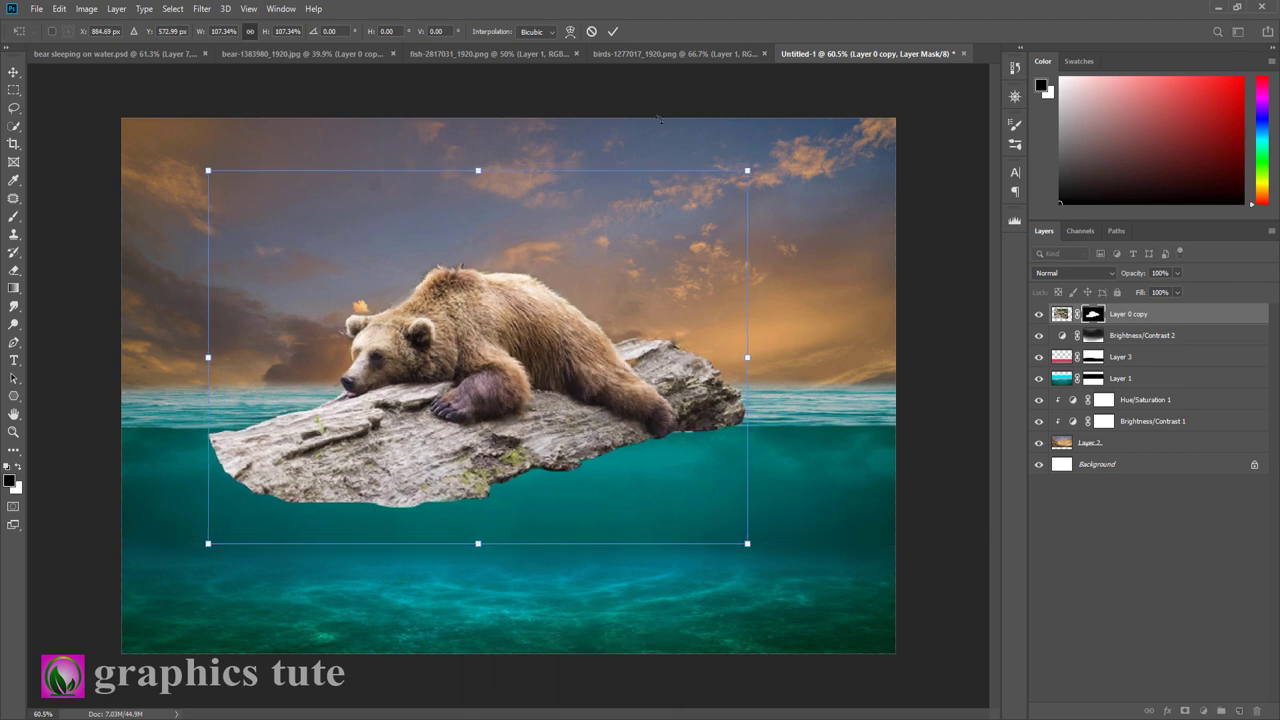
{"action": "left_click", "coordinate": [612, 31]}
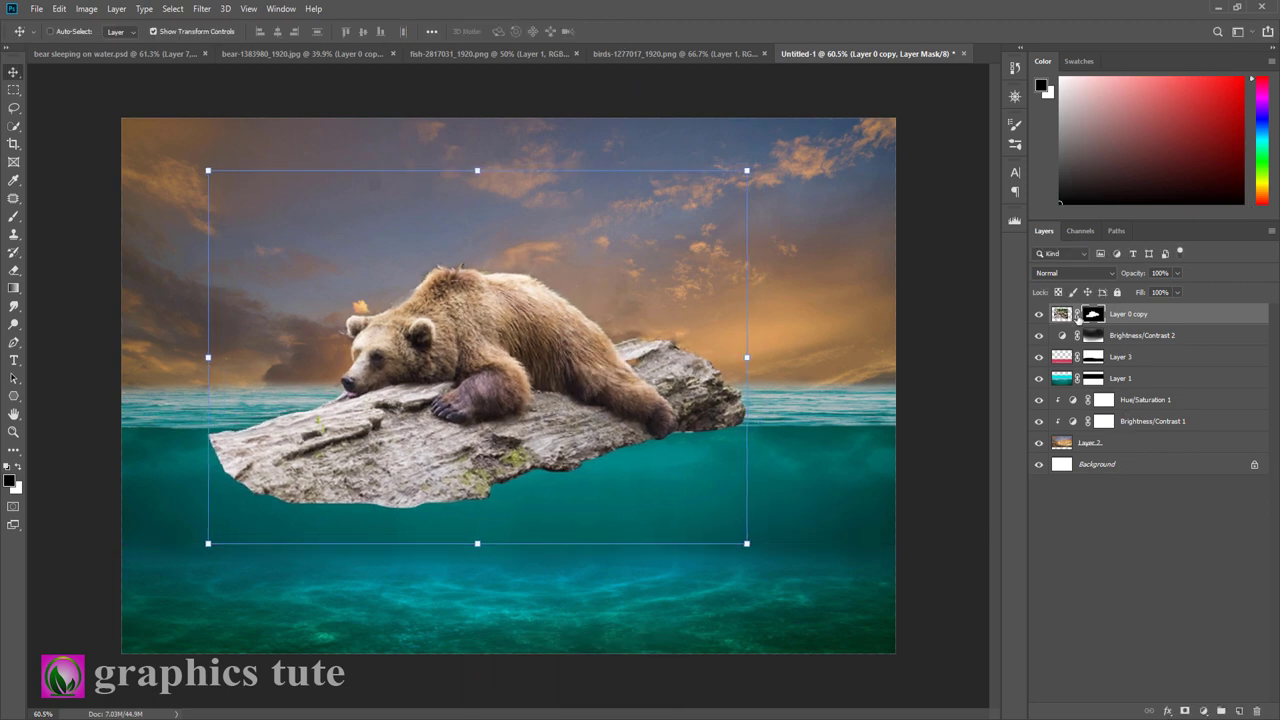
Apply the bear layer's mask permanently and set its blend mode to Soft Light
{"action": "right_click", "coordinate": [1092, 314]}
{"action": "left_click", "coordinate": [1140, 357]}
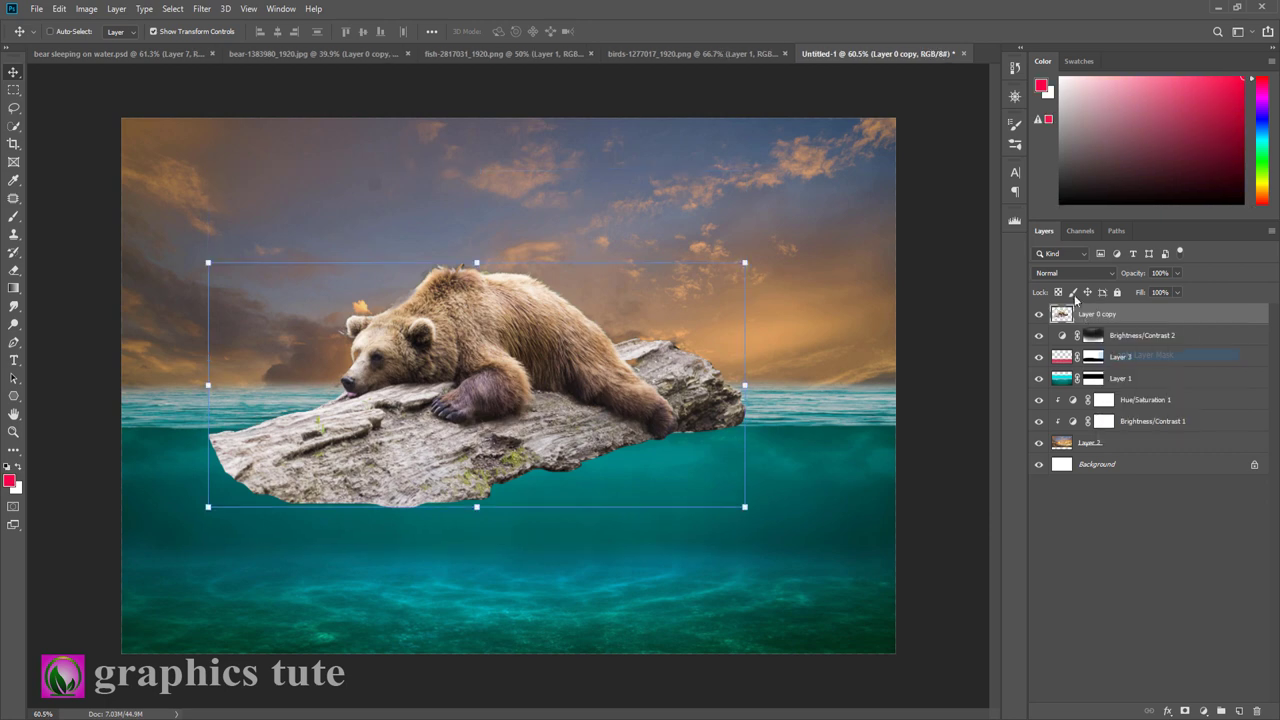
{"action": "left_click", "coordinate": [1070, 272]}
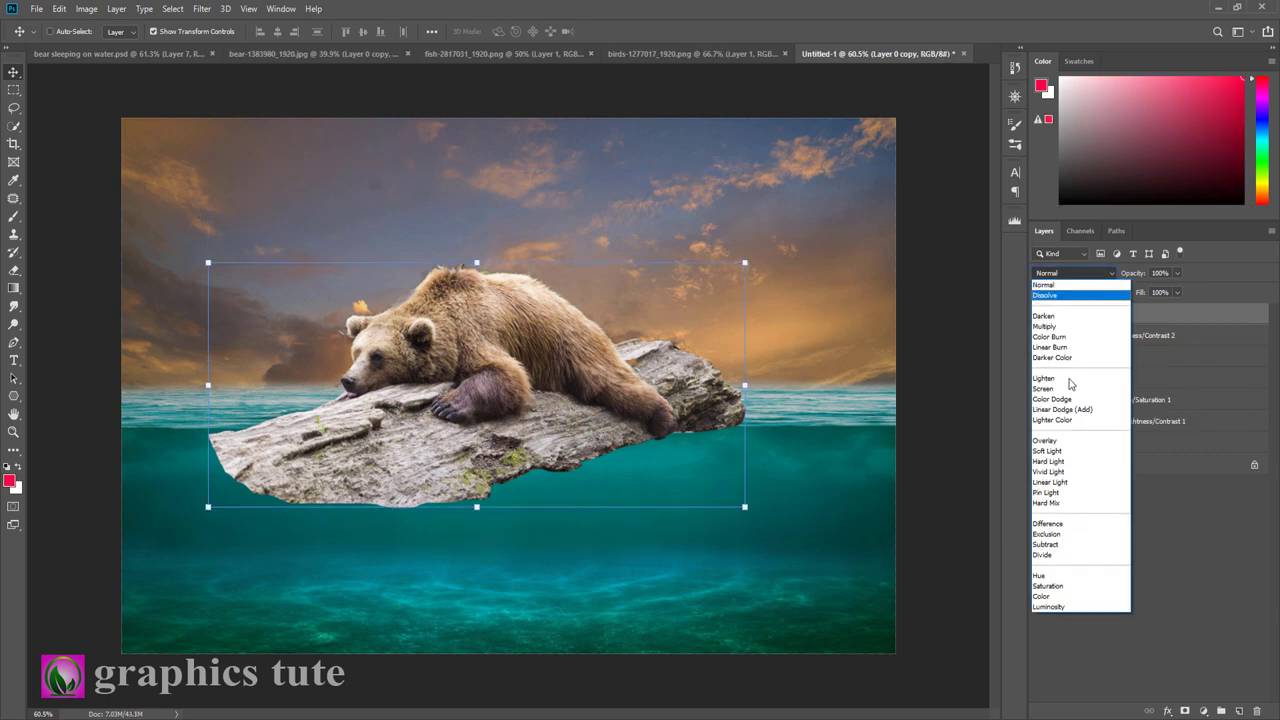
{"action": "left_click", "coordinate": [1062, 453]}
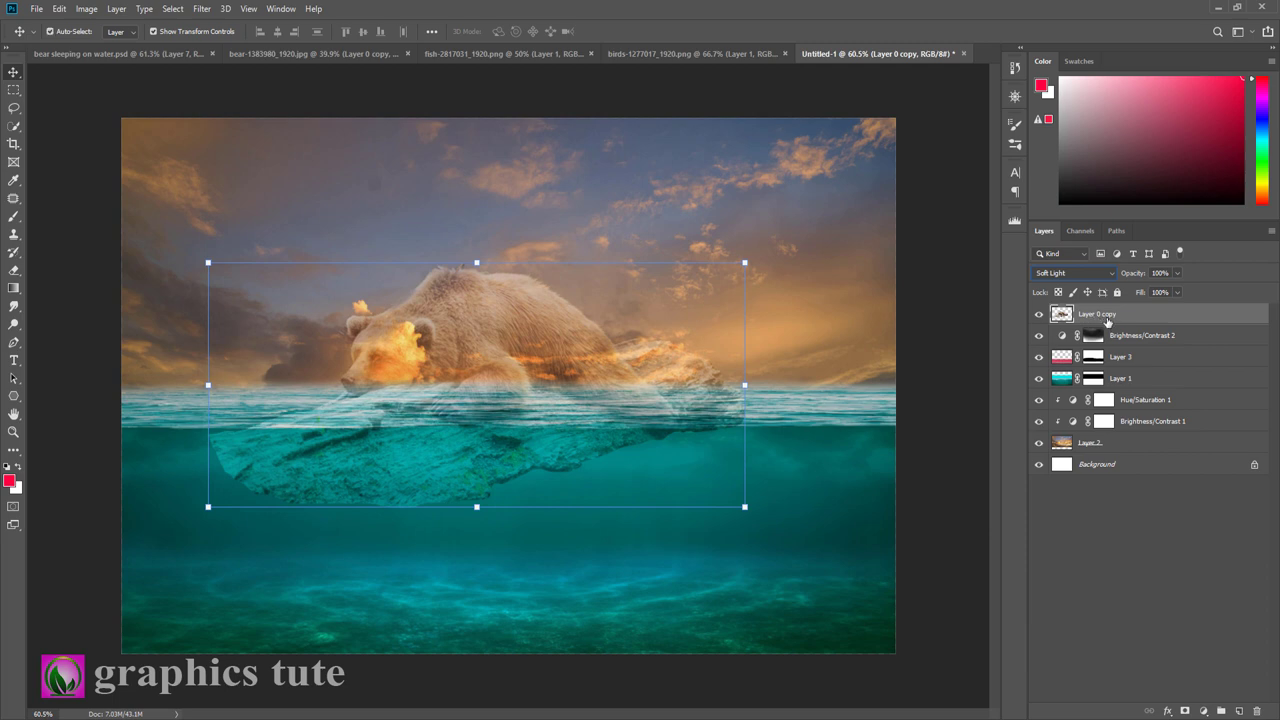
Duplicate the bear layer, set the copy to Normal blend mode, and add a white mask
{"action": "key", "text": "ctrl+j"}
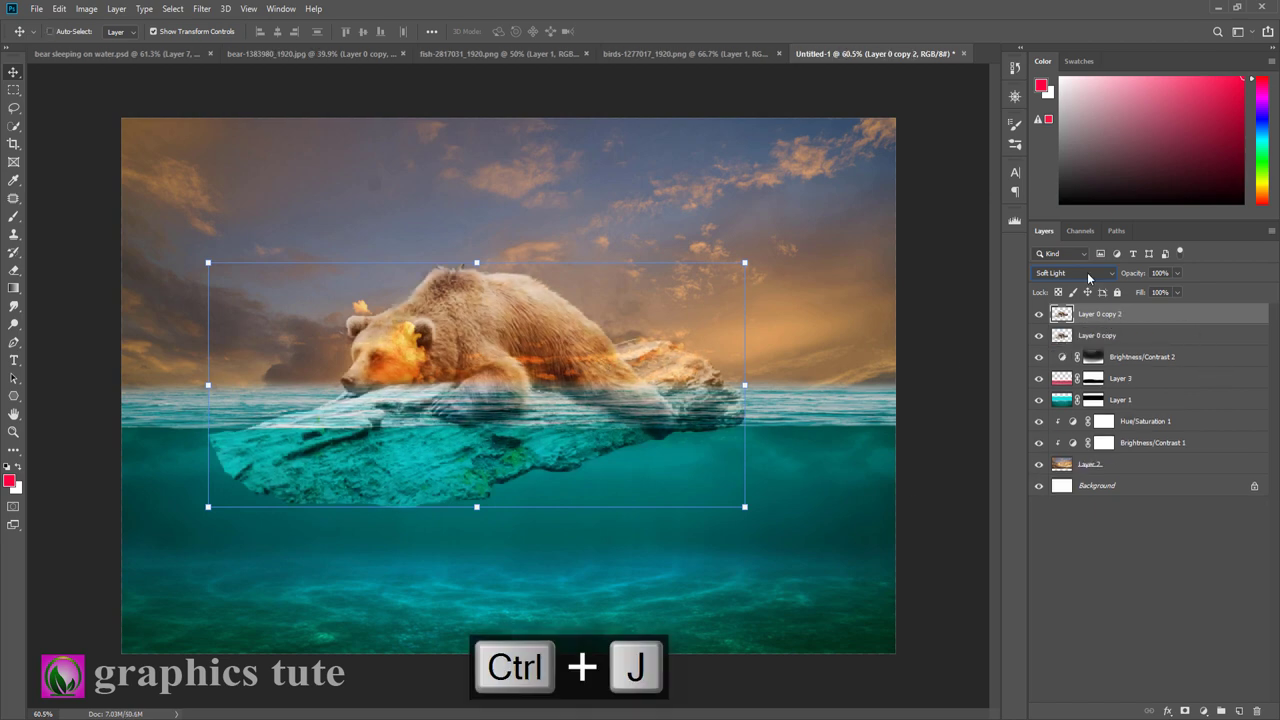
{"action": "left_click", "coordinate": [1072, 275]}
{"action": "left_click", "coordinate": [1070, 290]}
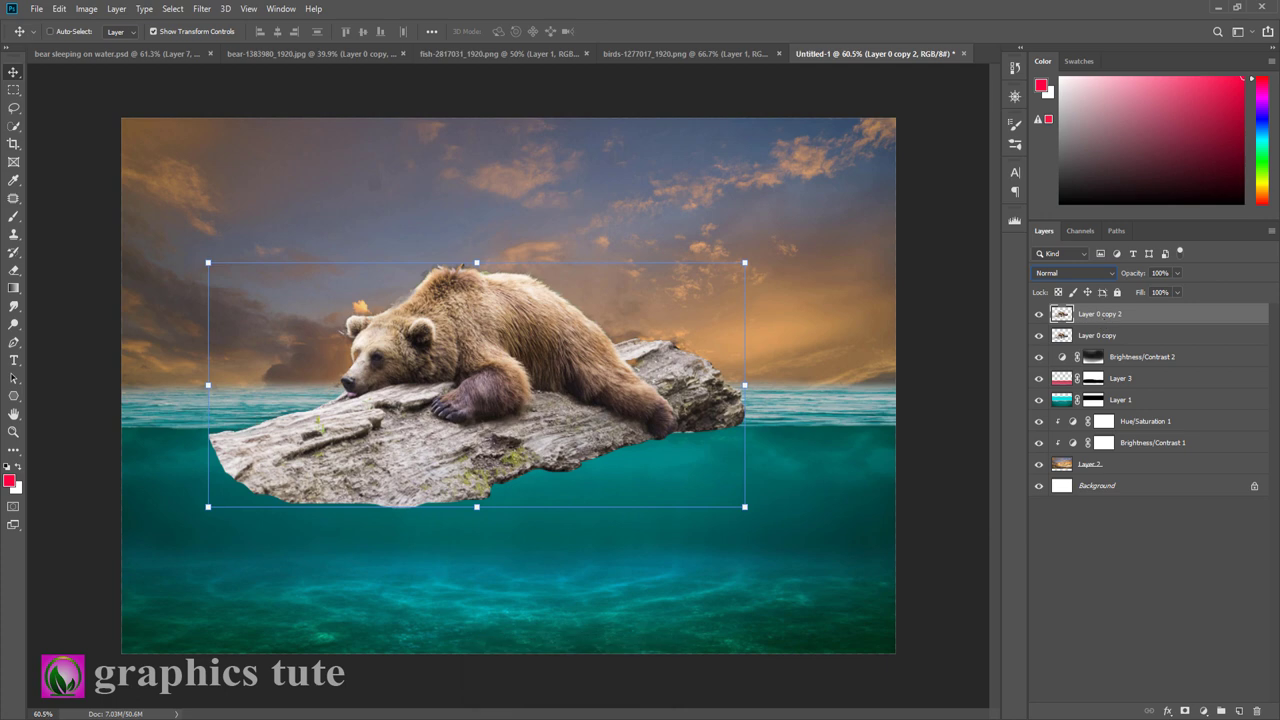
{"action": "left_click", "coordinate": [1186, 711]}
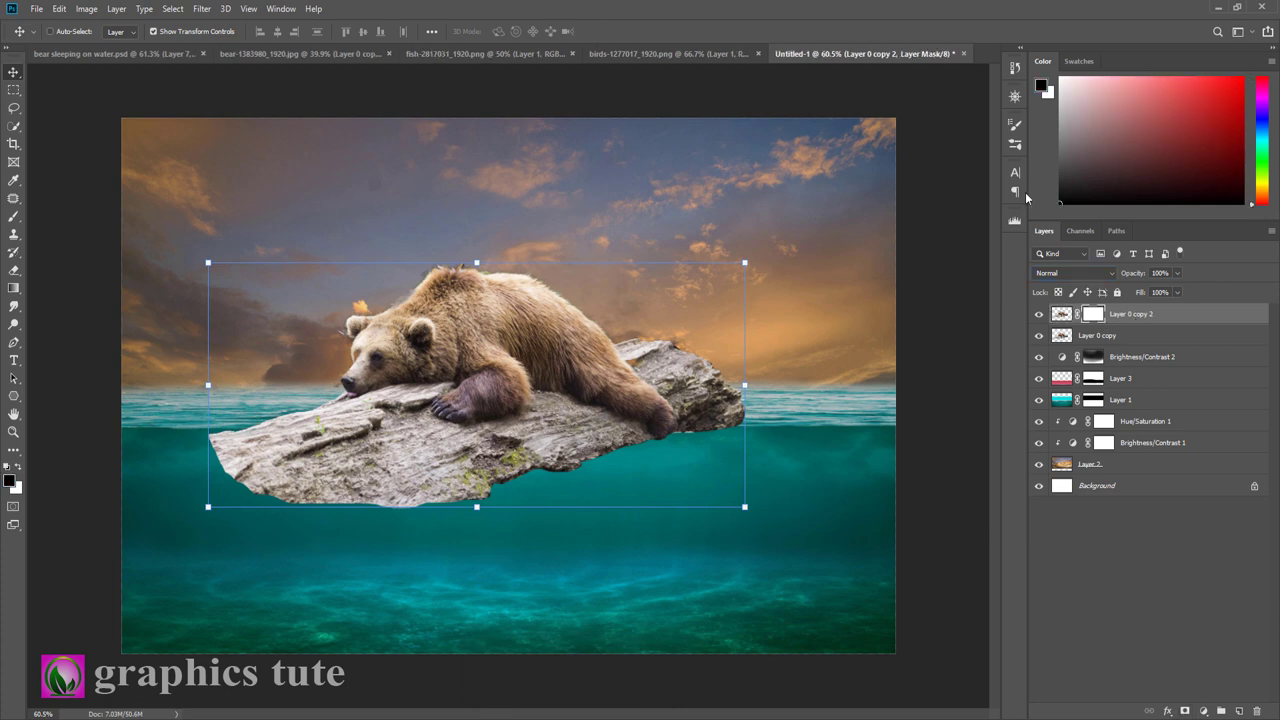
With a black brush at 100% opacity and size 100, mask out the submerged rock
{"action": "left_click", "coordinate": [13, 432]}
{"action": "left_click", "coordinate": [448, 391]}
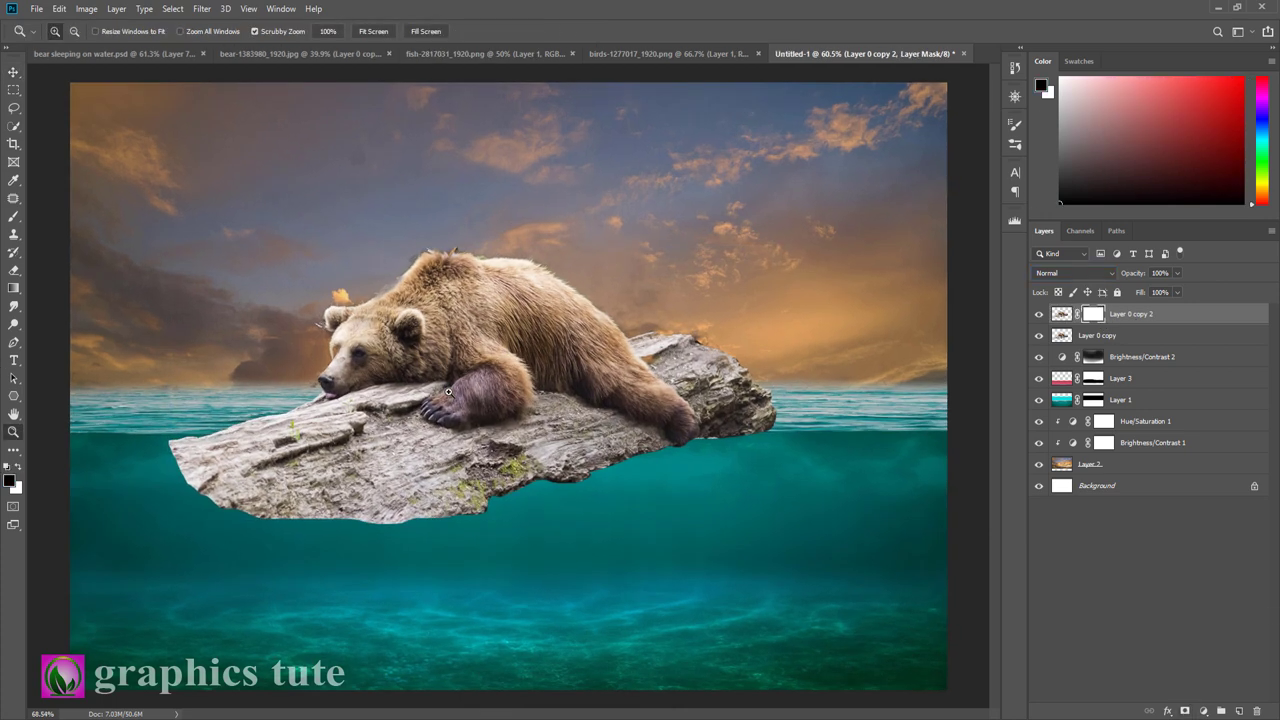
{"action": "left_click", "coordinate": [14, 216]}
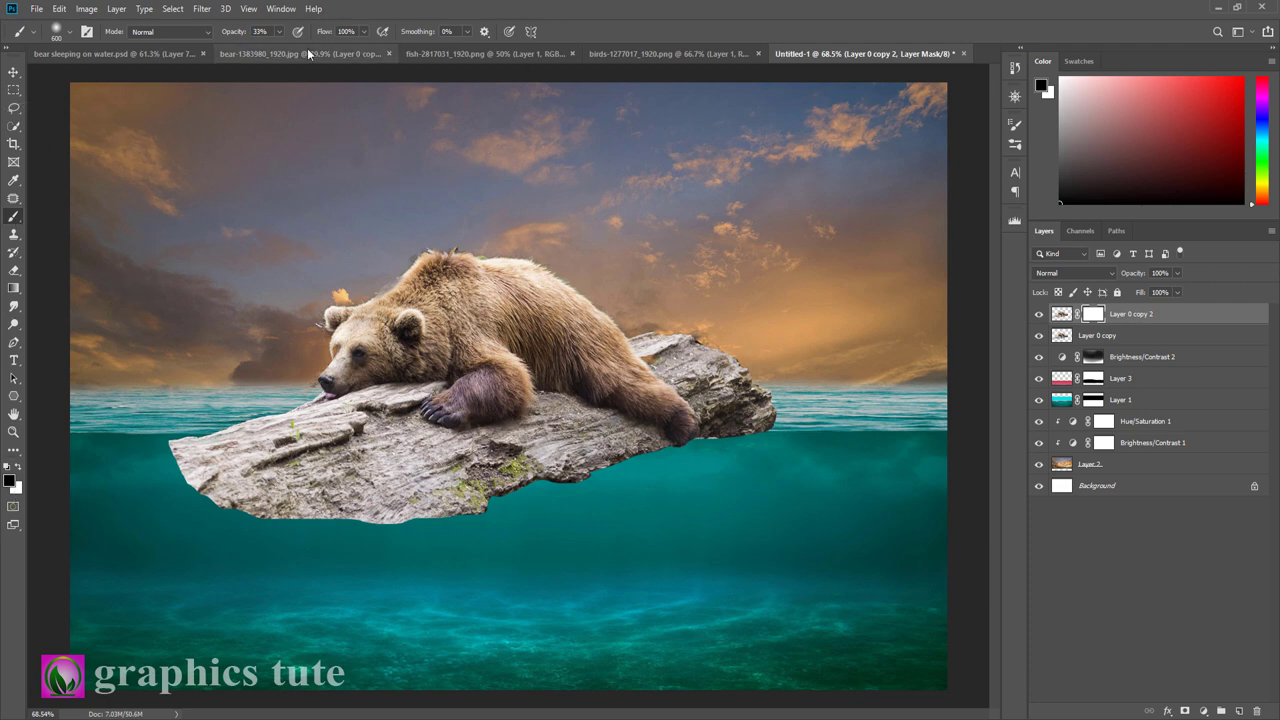
{"action": "left_click_drag", "start_coordinate": [231, 31], "coordinate": [996, 40]}
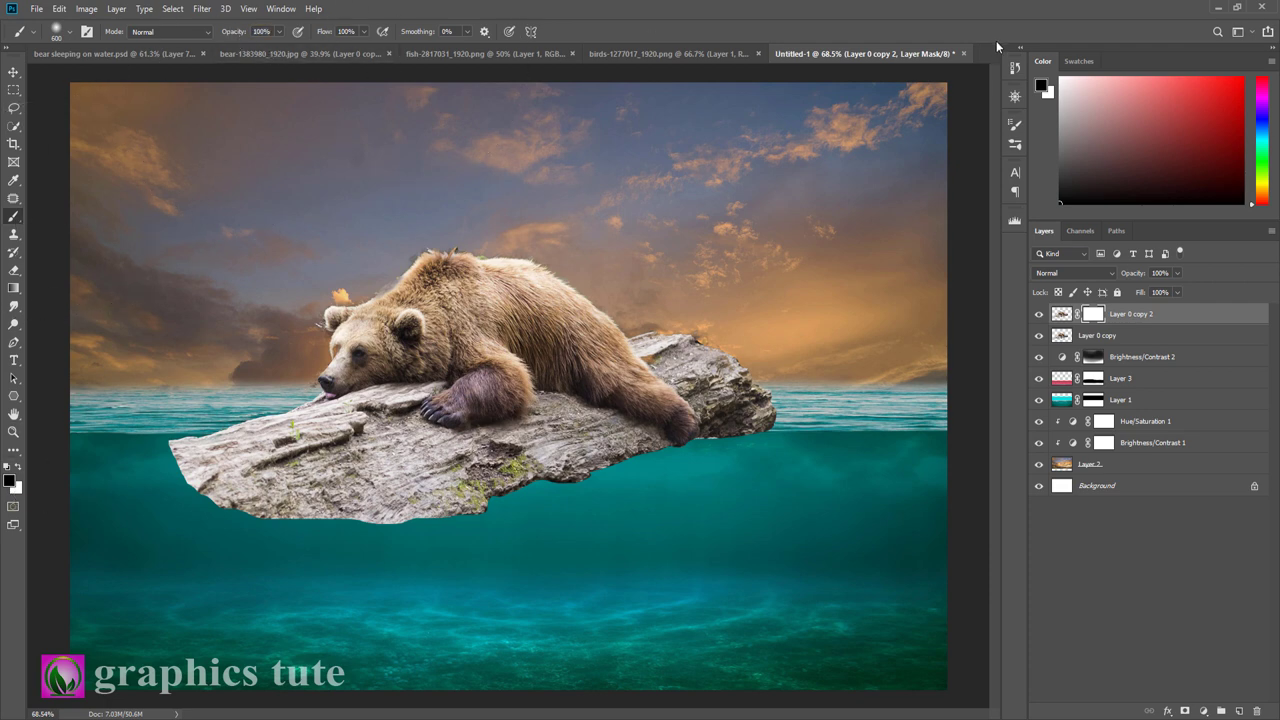
{"action": "key", "text": "bracketleft"}
{"action": "key", "text": "bracketleft"}
{"action": "key", "text": "bracketleft"}
{"action": "mouse_move", "coordinate": [250, 501]}
{"action": "left_mouse_down"}
{"action": "mouse_move", "coordinate": [461, 485]}
{"action": "mouse_move", "coordinate": [308, 455]}
{"action": "left_mouse_up"}
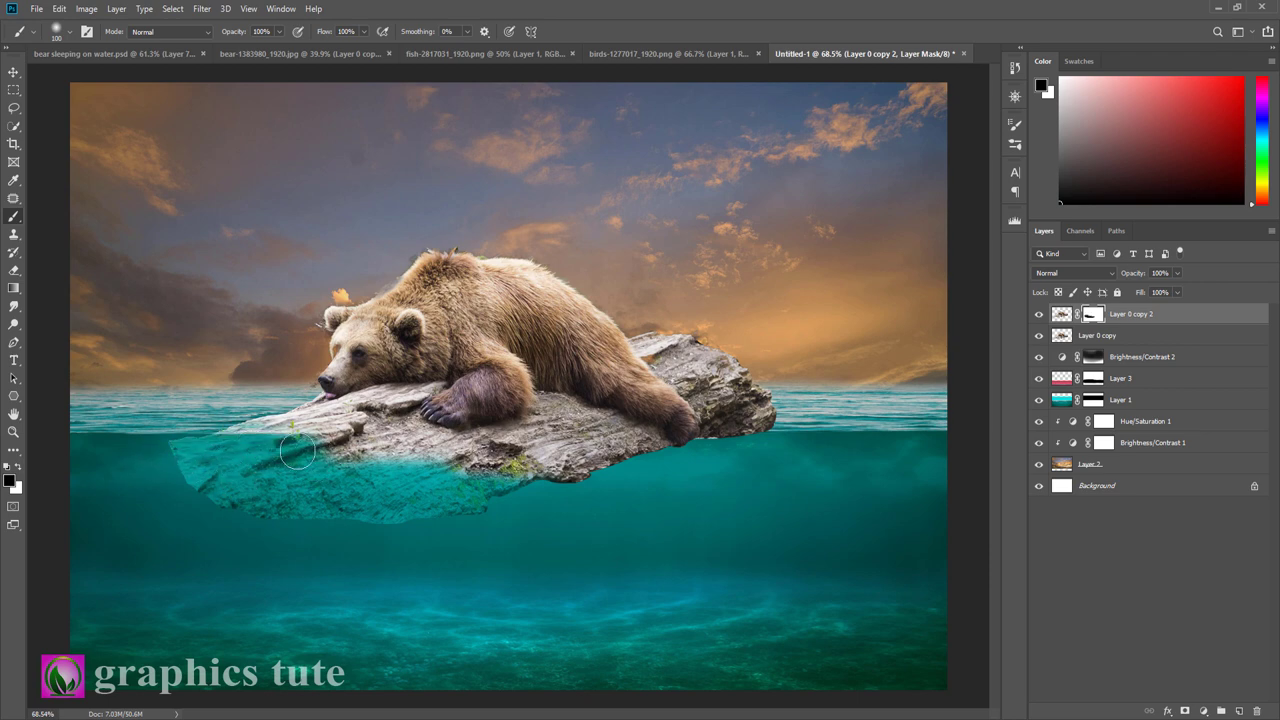
{"action": "mouse_move", "coordinate": [308, 455]}
{"action": "left_mouse_down"}
{"action": "mouse_move", "coordinate": [592, 460]}
{"action": "mouse_move", "coordinate": [413, 452]}
{"action": "mouse_move", "coordinate": [419, 466]}
{"action": "mouse_move", "coordinate": [568, 478]}
{"action": "left_mouse_up"}
Soften and retouch the waterline edge along the rock, then zoom out to the whole composite
{"action": "key", "text": "z"}
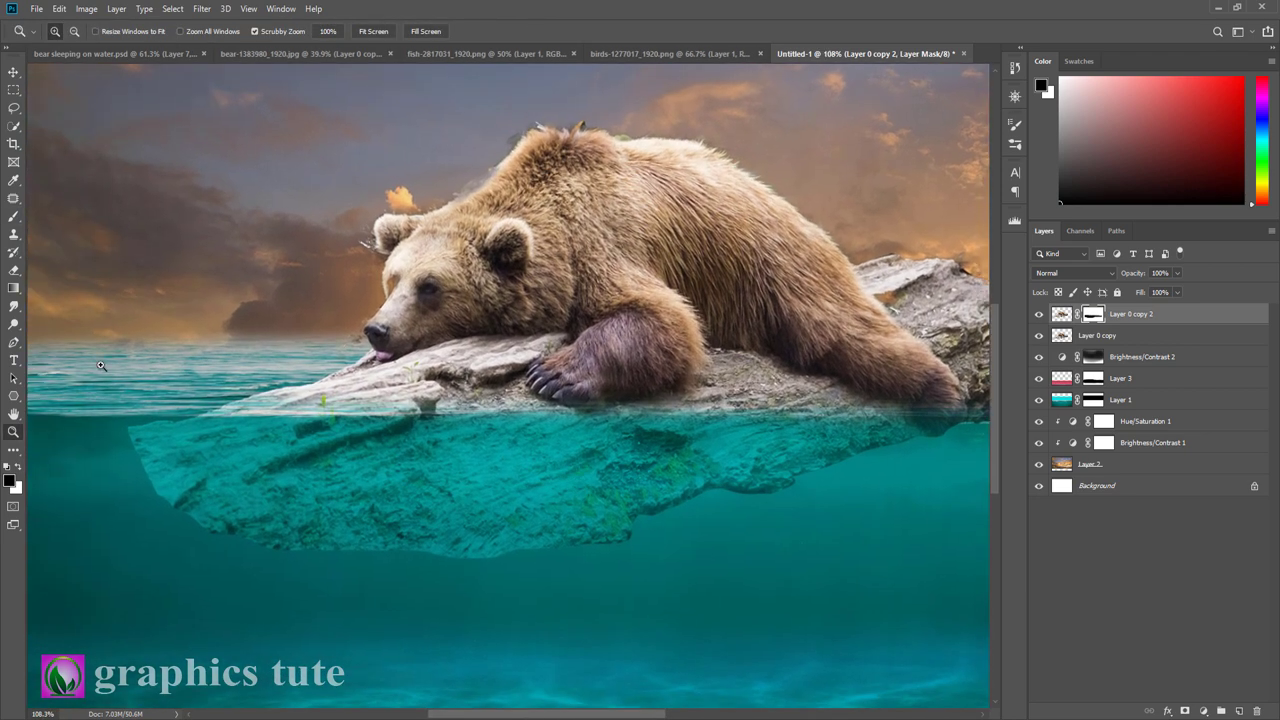
{"action": "left_click", "coordinate": [16, 219]}
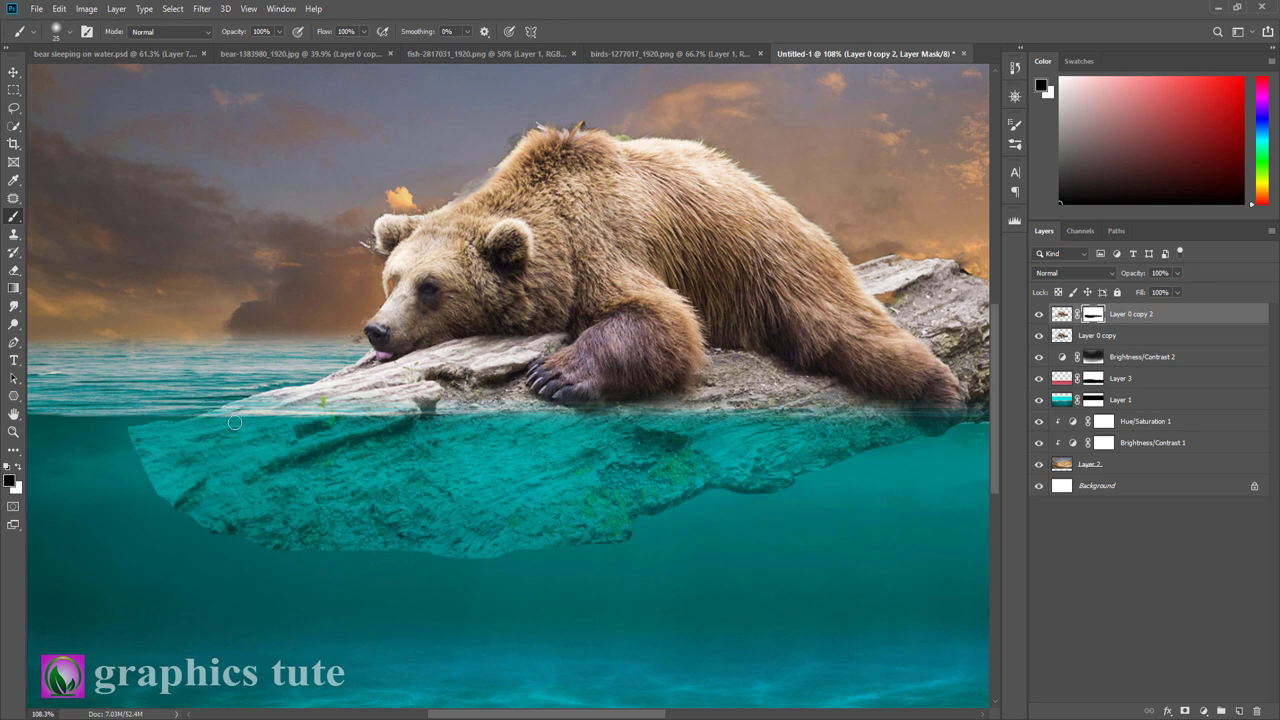
{"action": "left_click_drag", "start_coordinate": [660, 428], "coordinate": [280, 406]}
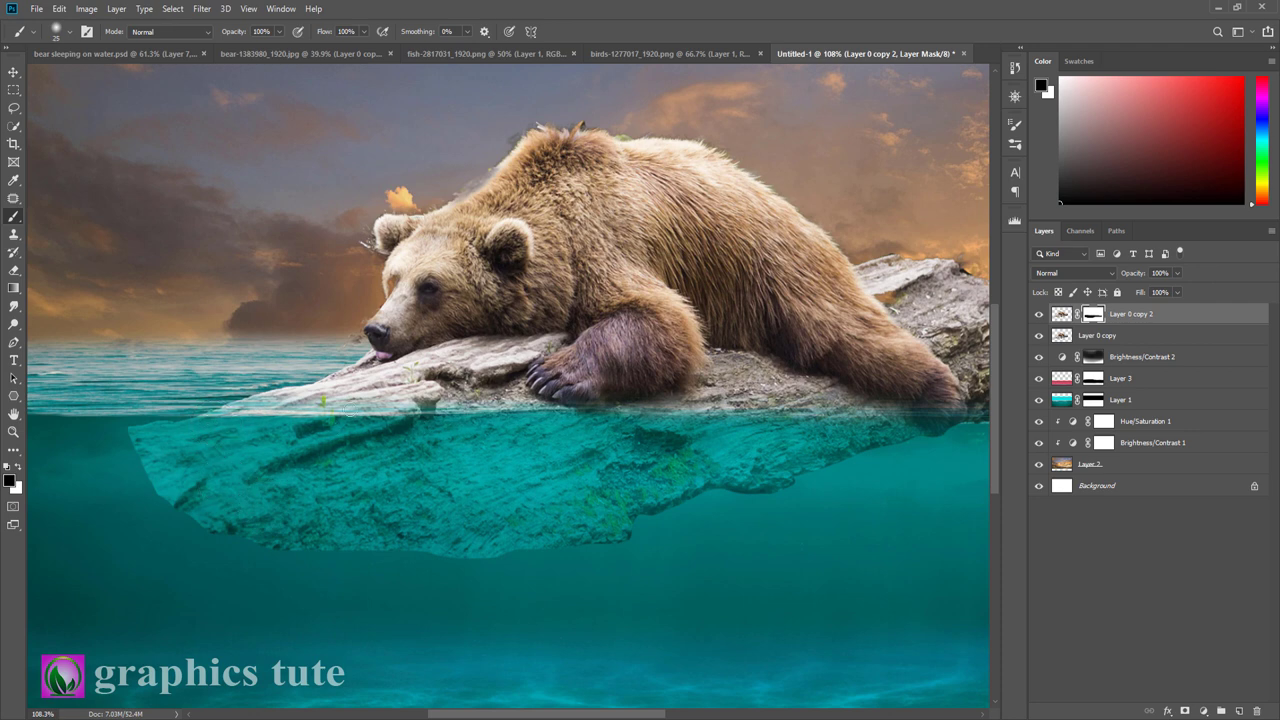
{"action": "scroll", "coordinate": [403, 466], "scroll_direction": "right", "scroll_amount": 5}
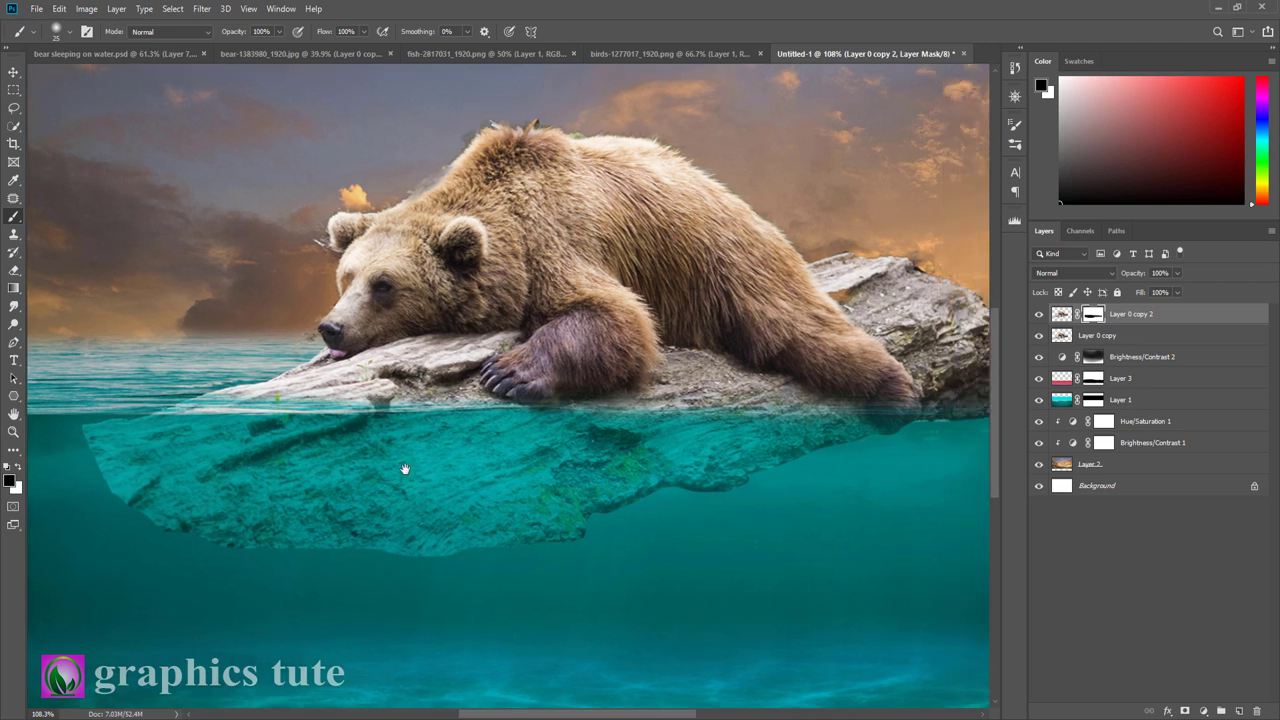
{"action": "left_click_drag", "start_coordinate": [308, 399], "coordinate": [873, 405]}
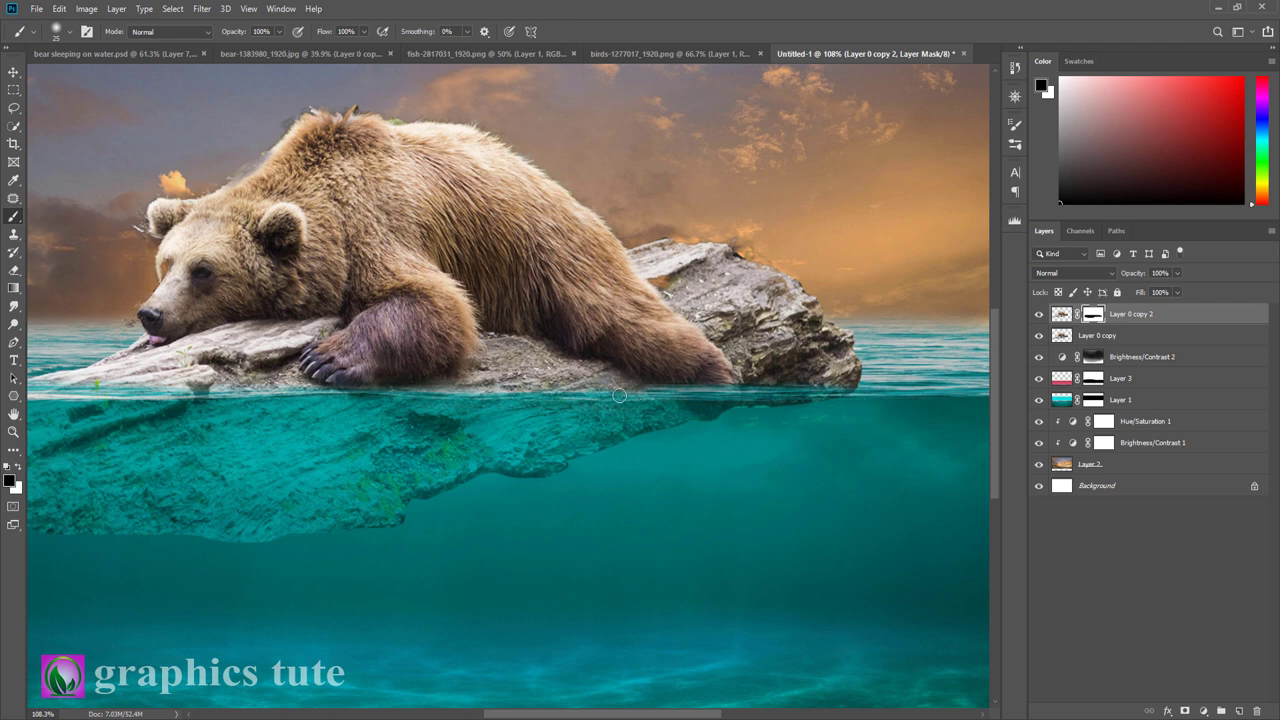
{"action": "left_click_drag", "start_coordinate": [305, 399], "coordinate": [400, 395]}
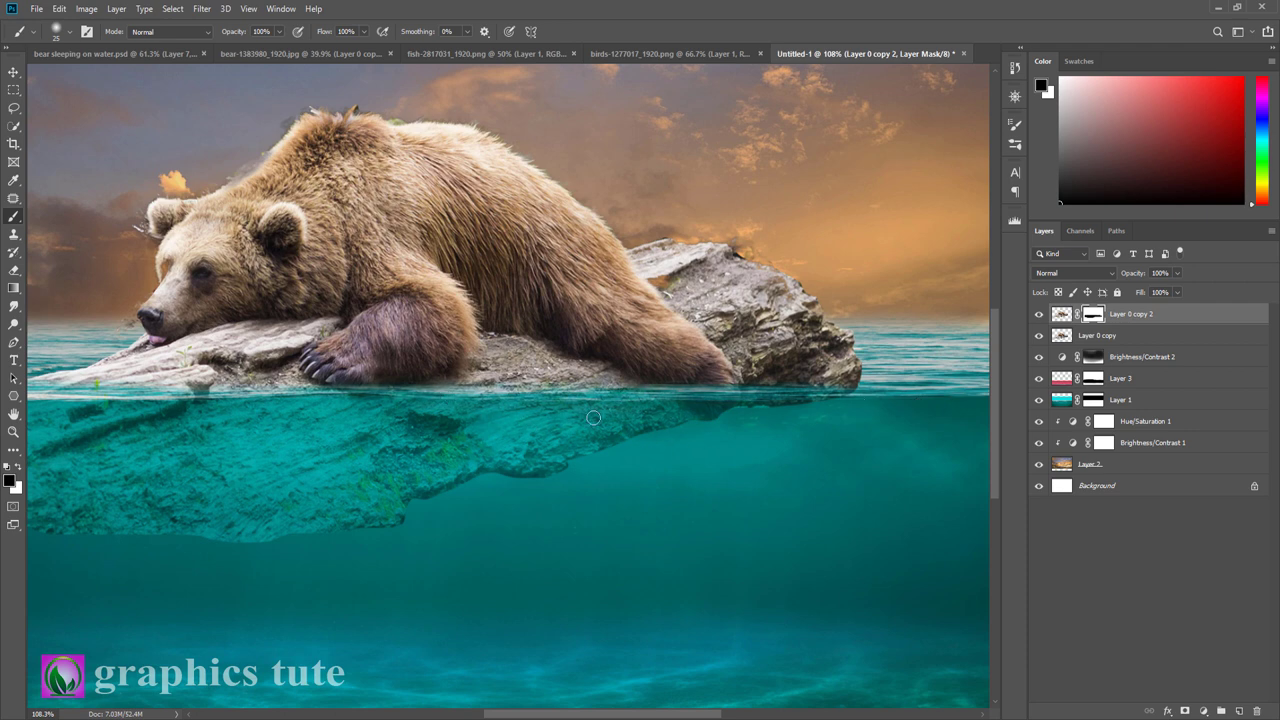
{"action": "left_click_drag", "start_coordinate": [461, 390], "coordinate": [350, 385]}
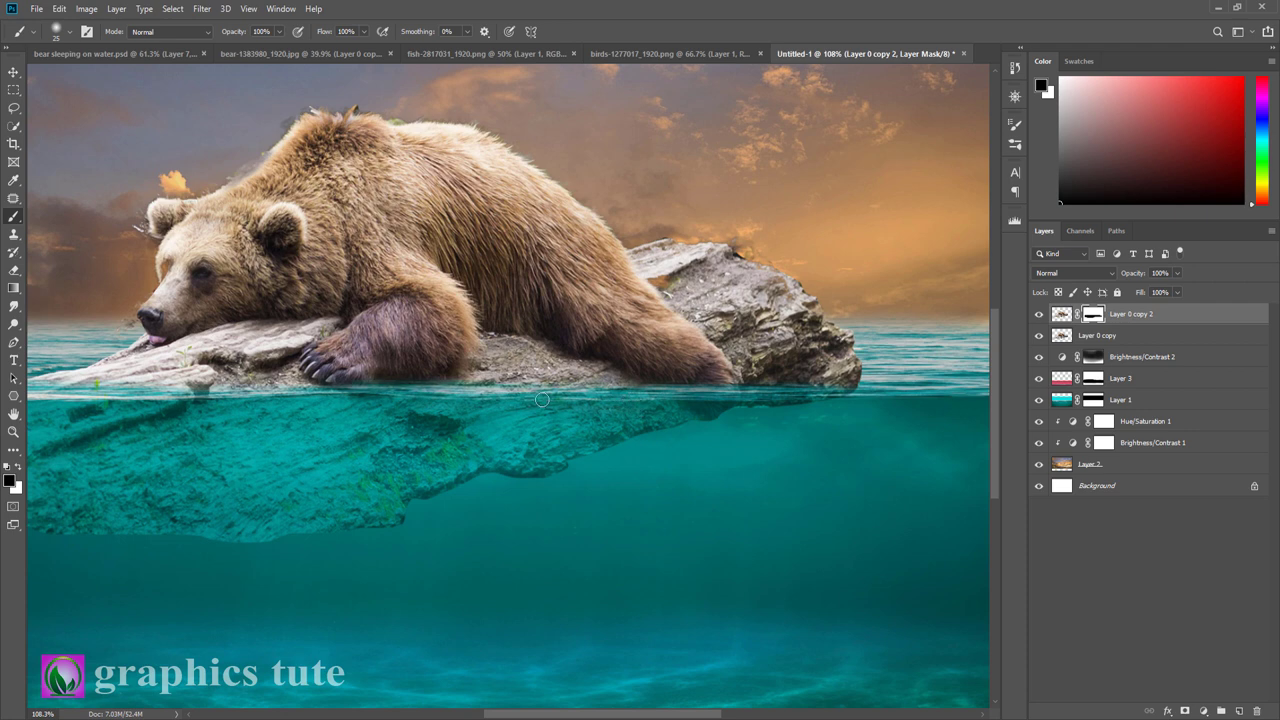
{"action": "left_click_drag", "start_coordinate": [503, 493], "coordinate": [771, 483]}
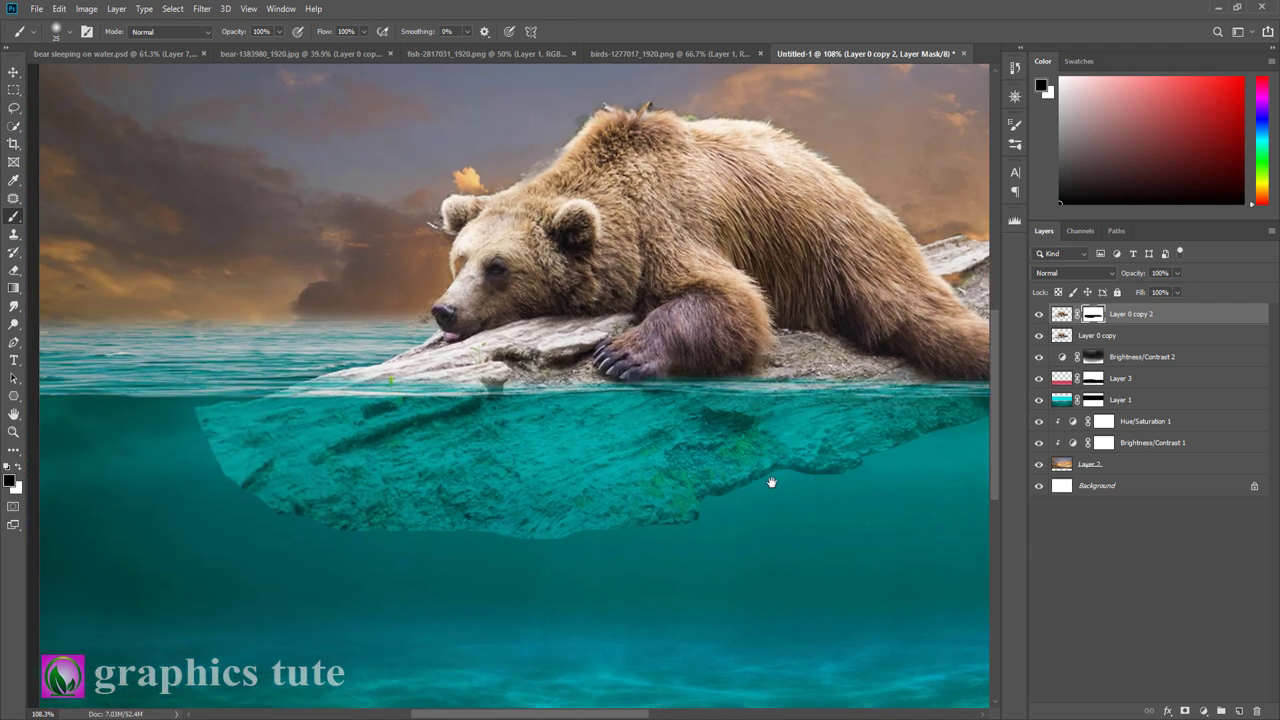
{"action": "left_click_drag", "start_coordinate": [617, 393], "coordinate": [333, 387]}
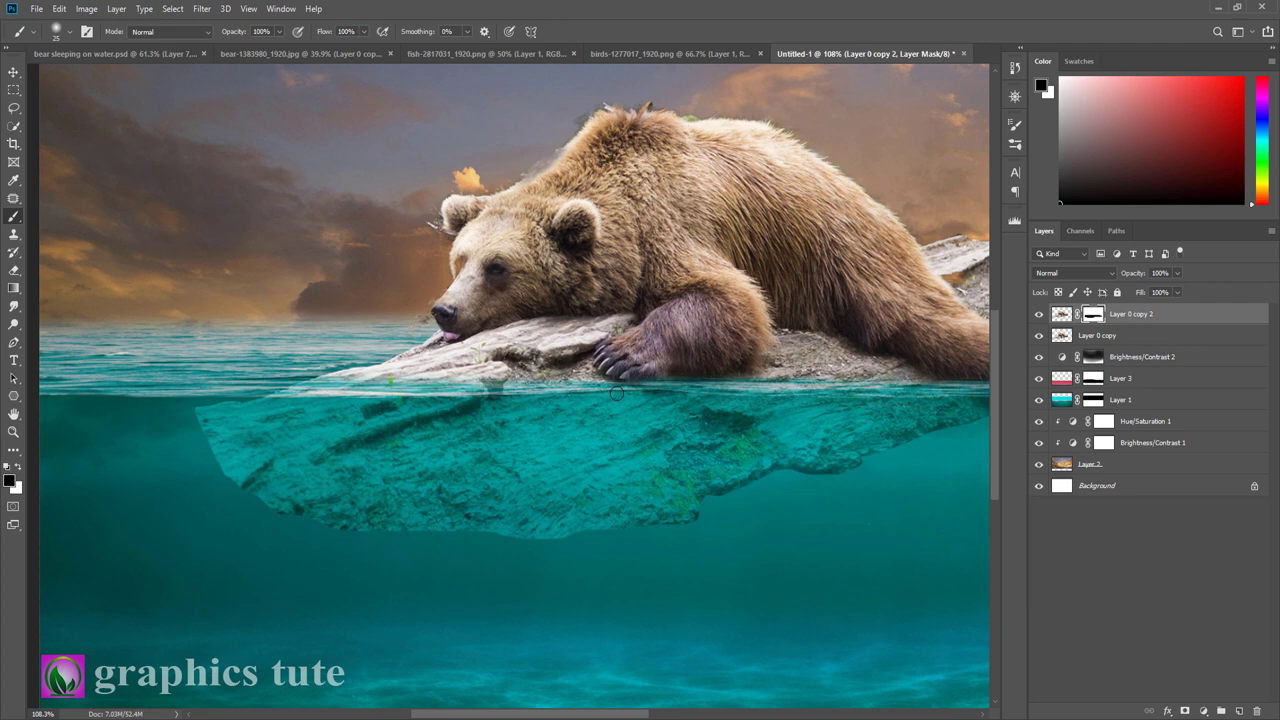
{"action": "left_click_drag", "start_coordinate": [862, 452], "coordinate": [640, 452]}
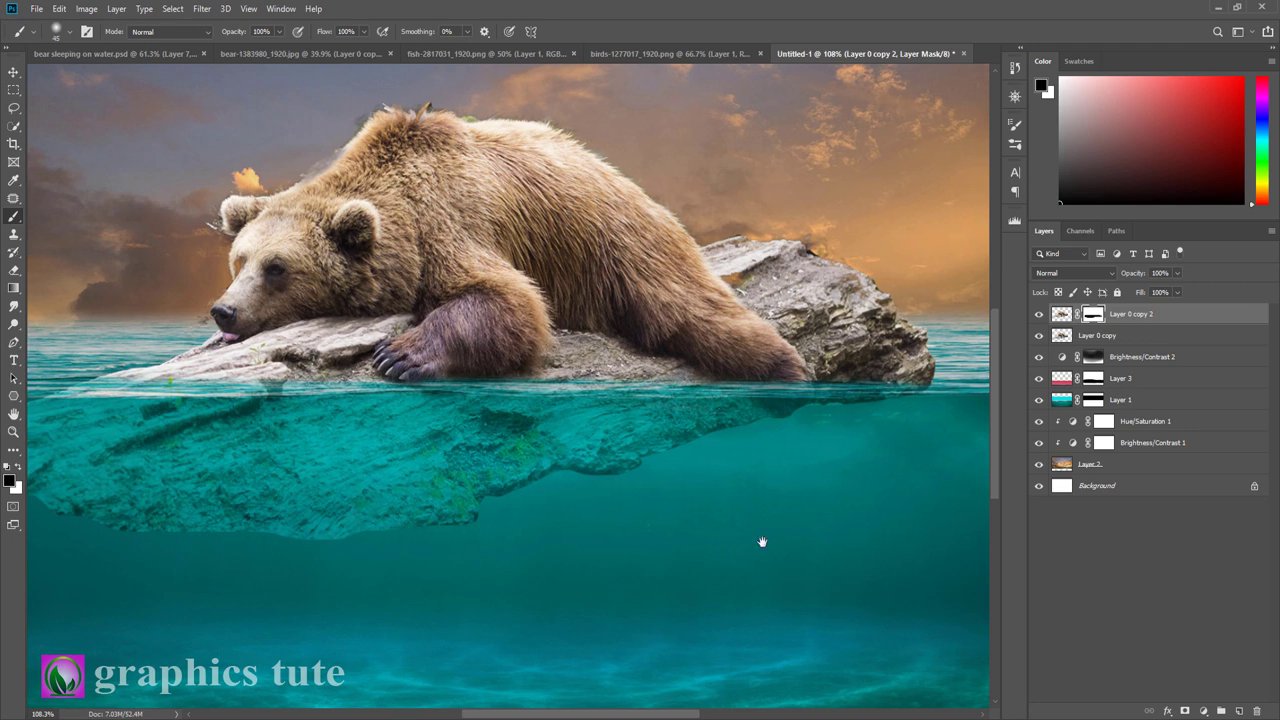
{"action": "scroll", "coordinate": [763, 540], "scroll_direction": "left", "scroll_amount": 5}
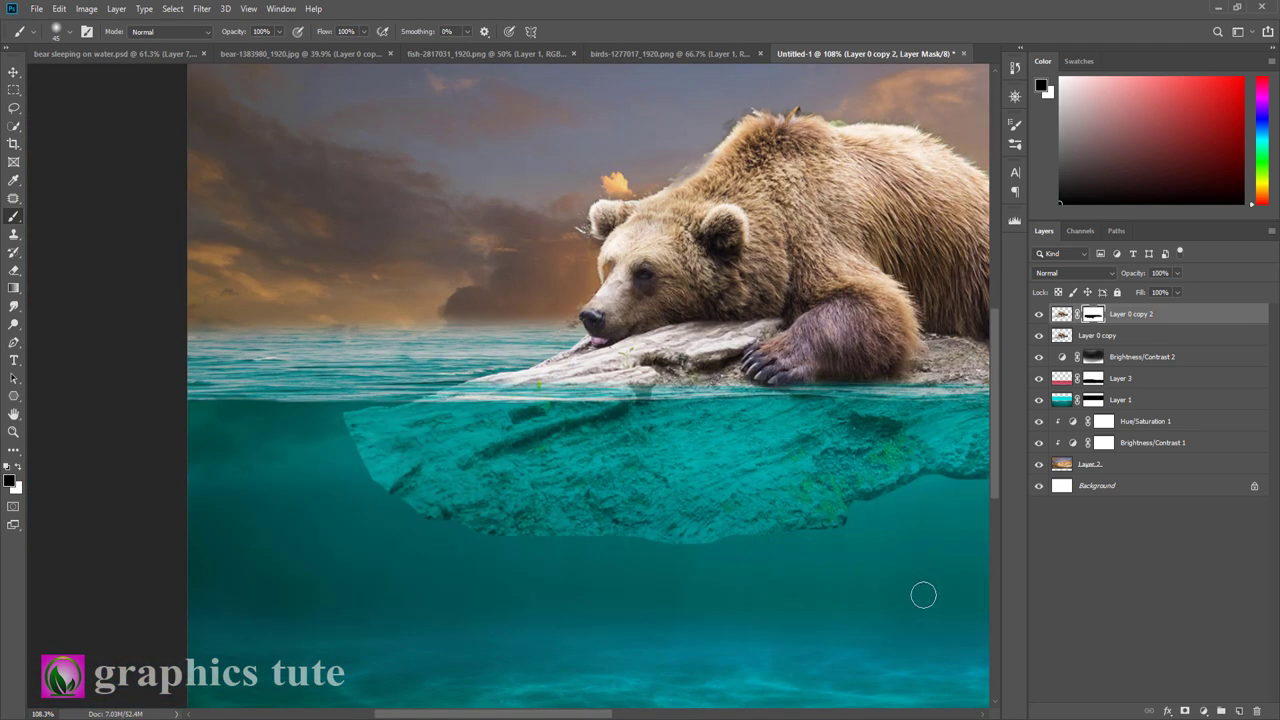
{"action": "key", "text": "z"}
{"action": "mouse_move", "coordinate": [849, 566]}
{"action": "left_mouse_down"}
{"action": "mouse_move", "coordinate": [600, 454]}
{"action": "mouse_move", "coordinate": [632, 432]}
{"action": "left_mouse_up"}
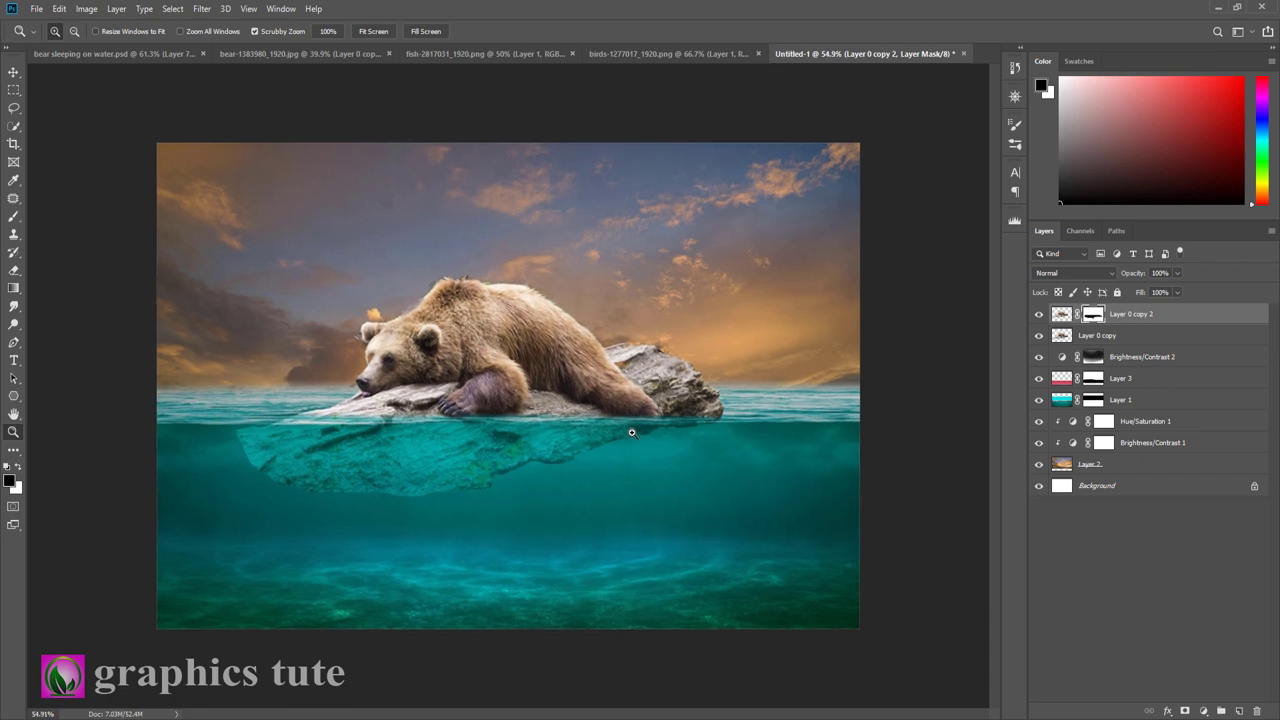
Target Layer 0 copy 2's image thumbnail instead of its mask, zooming in slightly
{"action": "left_click_drag", "start_coordinate": [697, 483], "coordinate": [691, 481]}
{"action": "left_click", "coordinate": [12, 72]}
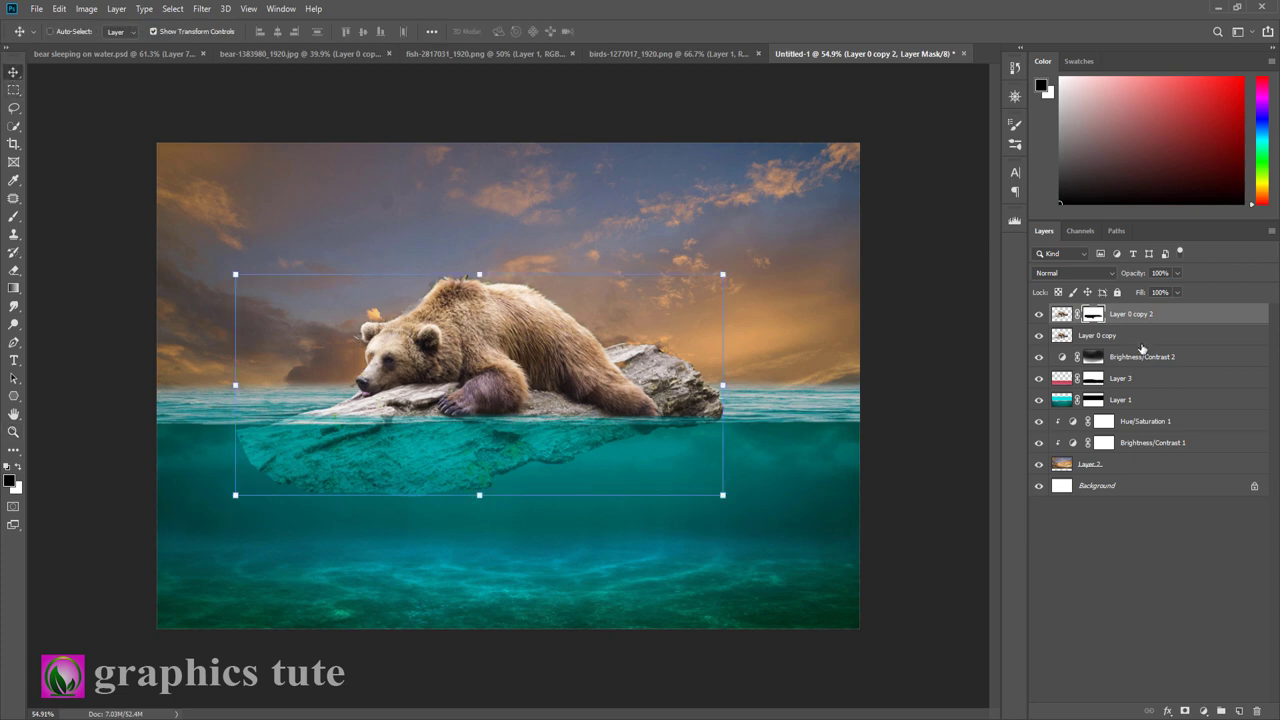
{"action": "left_click", "coordinate": [1062, 314]}
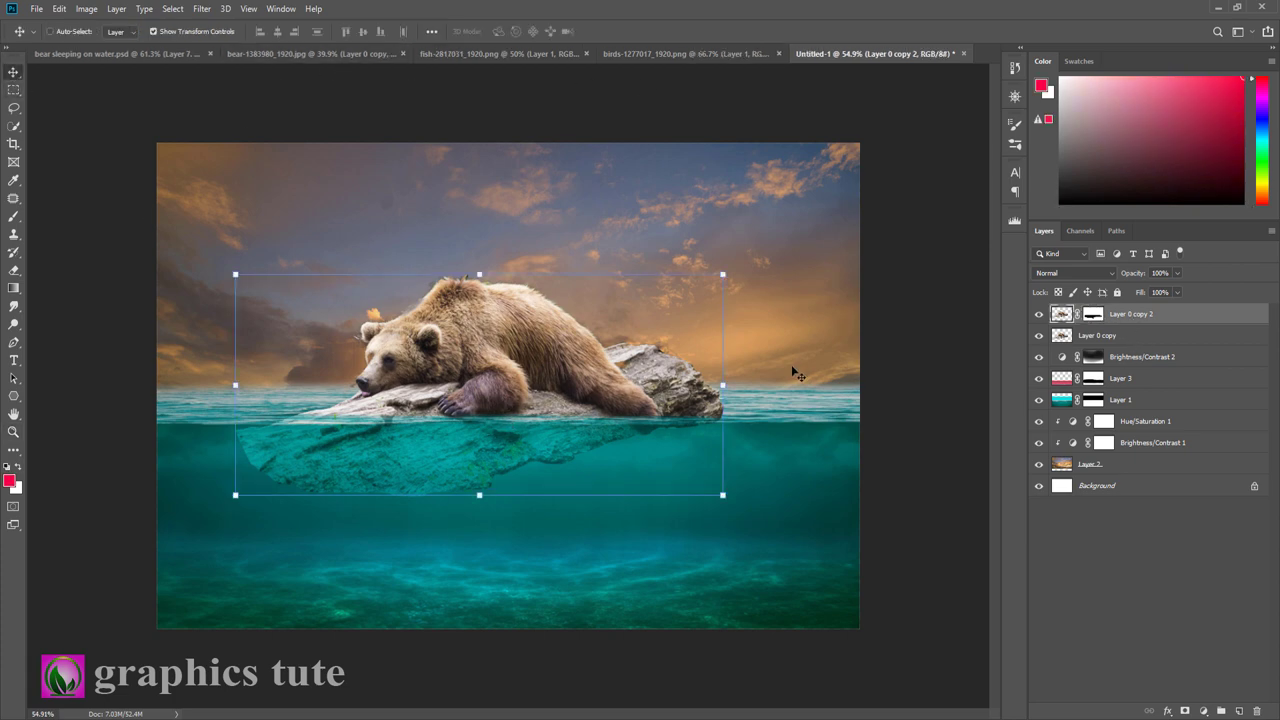
{"action": "left_click", "coordinate": [13, 431]}
{"action": "left_click_drag", "start_coordinate": [485, 337], "coordinate": [495, 337]}
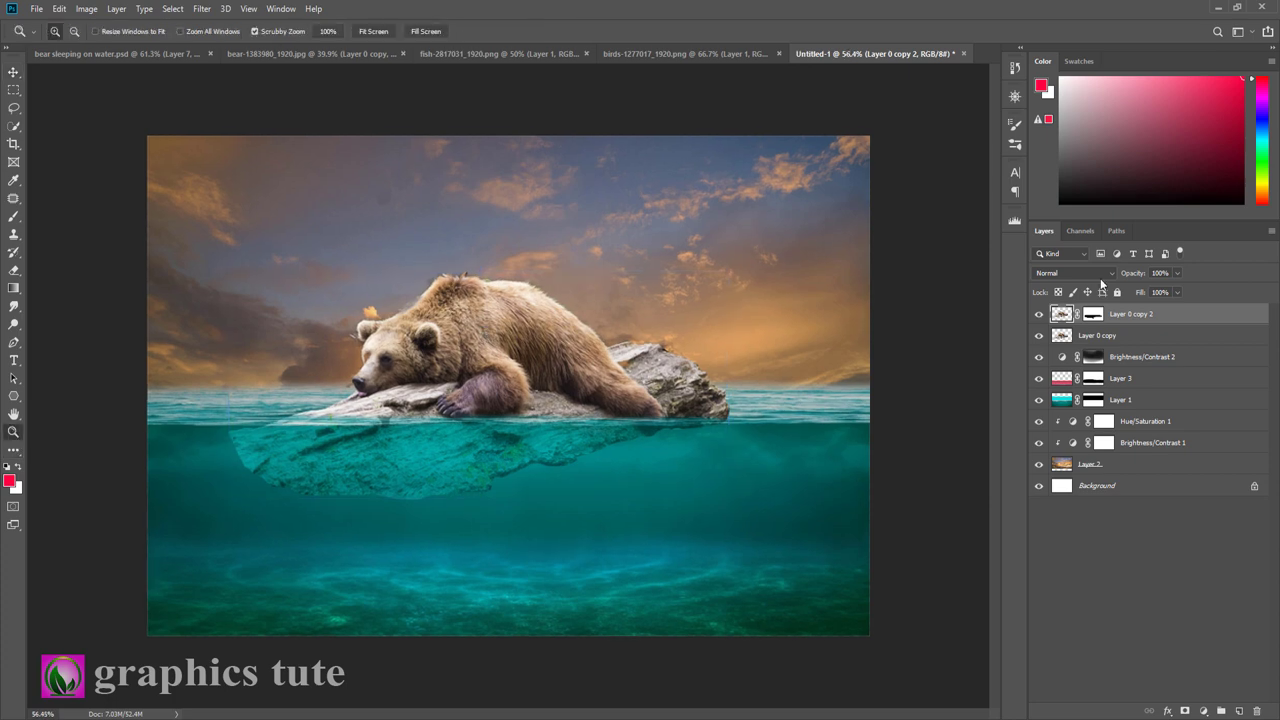
Add a Brightness/Contrast layer clipped to Layer 0 copy 2 with brightness at -32
{"action": "left_click", "coordinate": [1203, 710]}
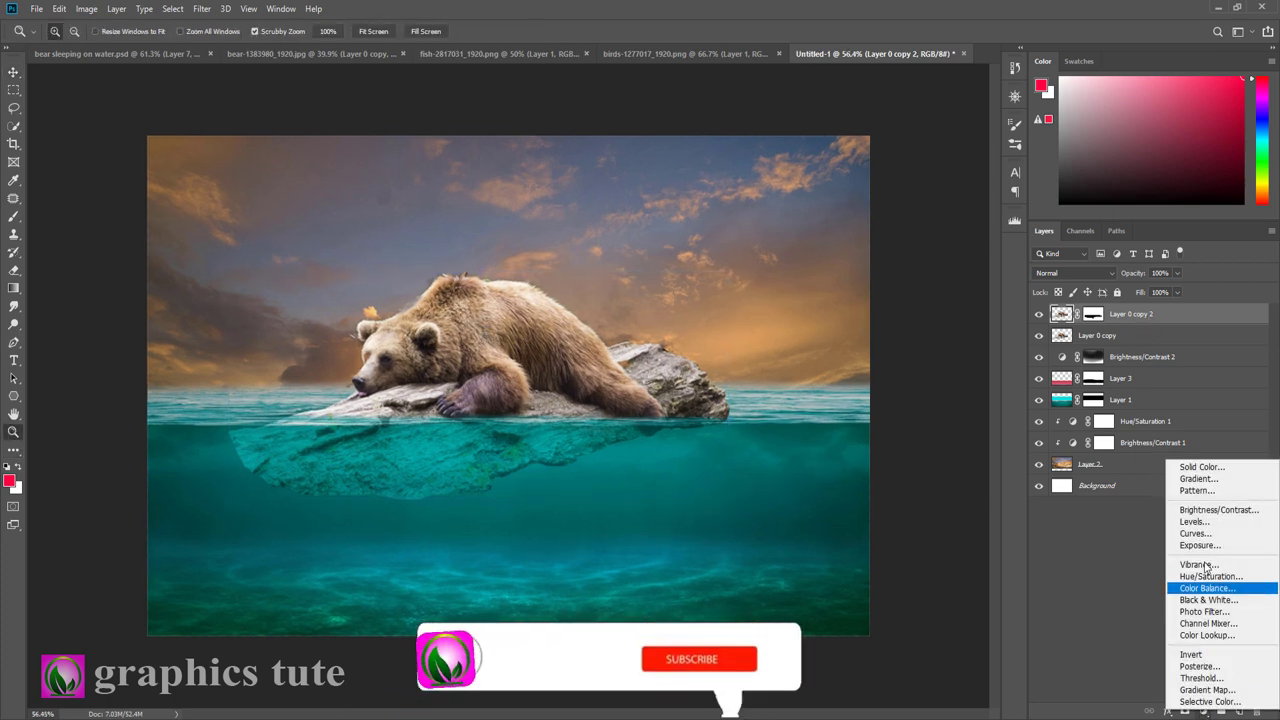
{"action": "left_click", "coordinate": [1205, 510]}
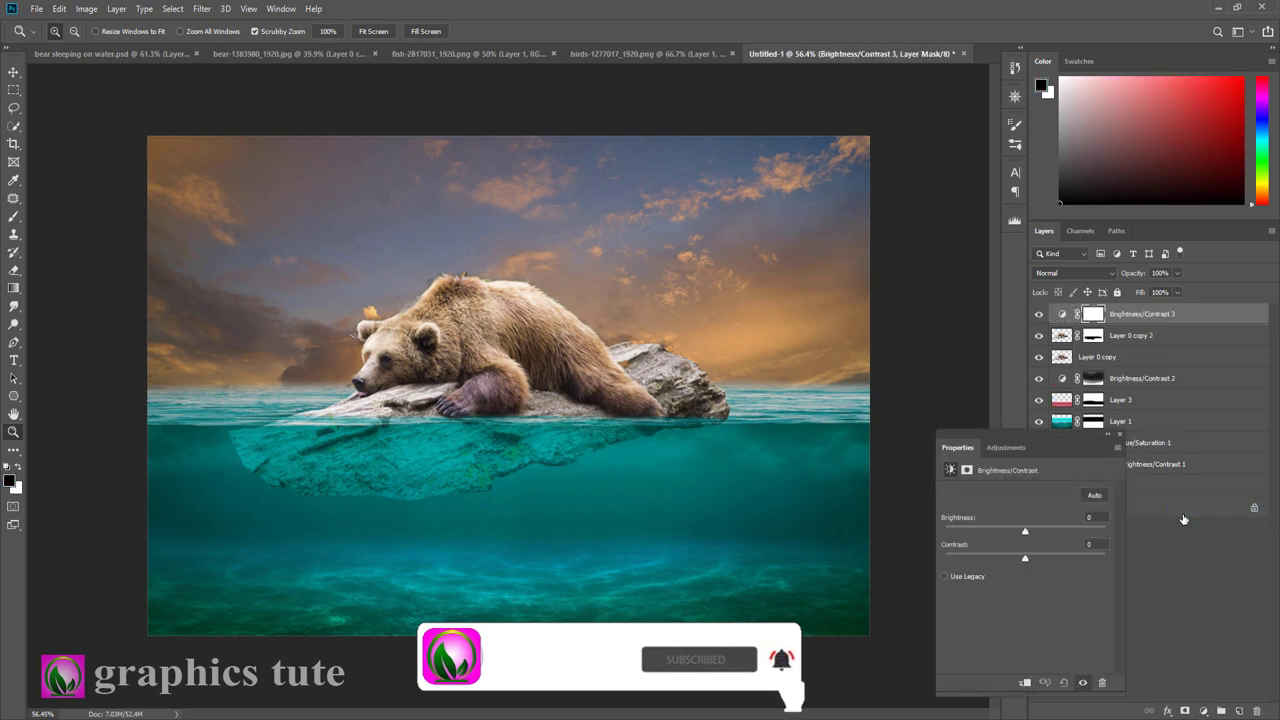
{"action": "left_click", "coordinate": [1024, 683]}
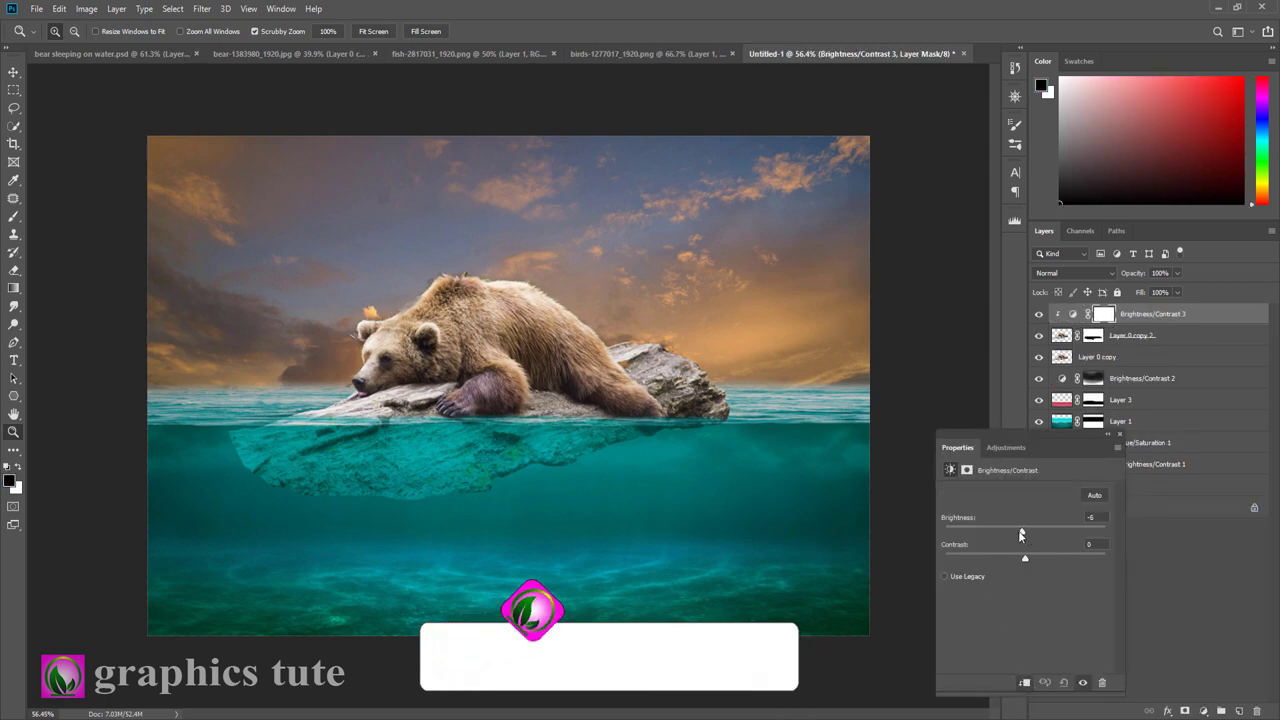
{"action": "left_click_drag", "start_coordinate": [1018, 530], "coordinate": [1008, 531]}
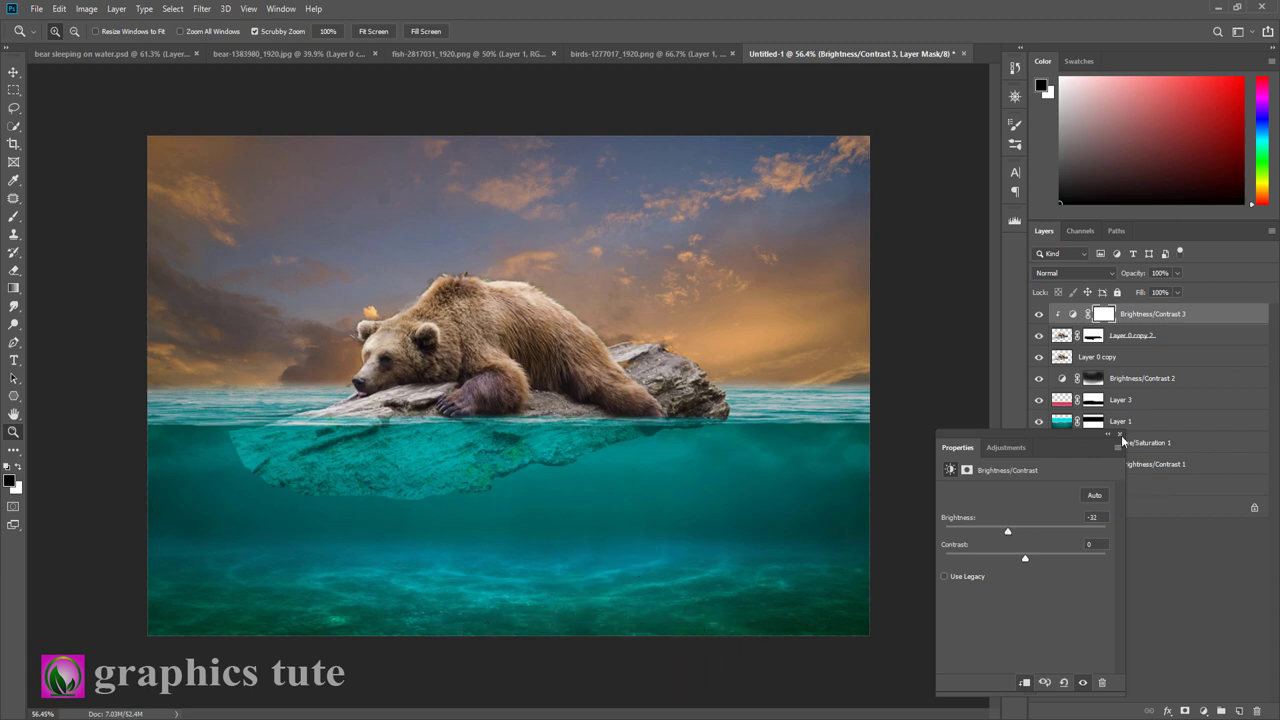
{"action": "left_click", "coordinate": [1103, 314]}
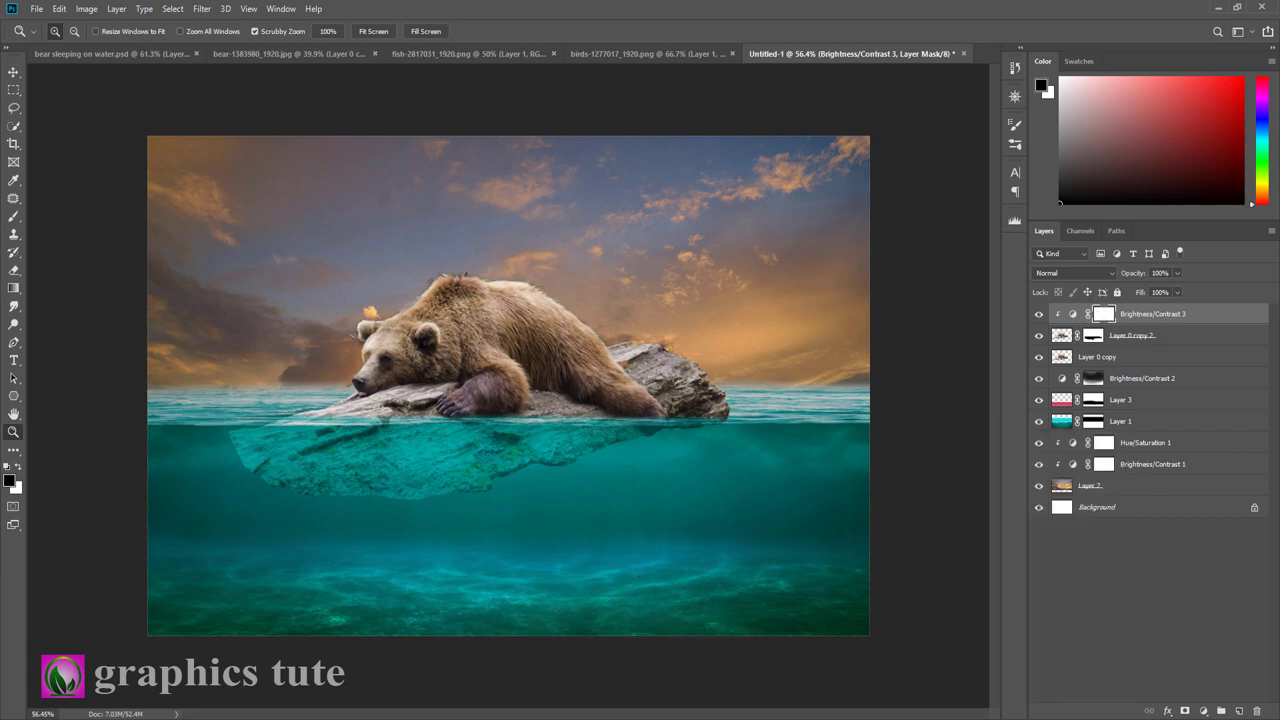
{"action": "left_click", "coordinate": [13, 216]}
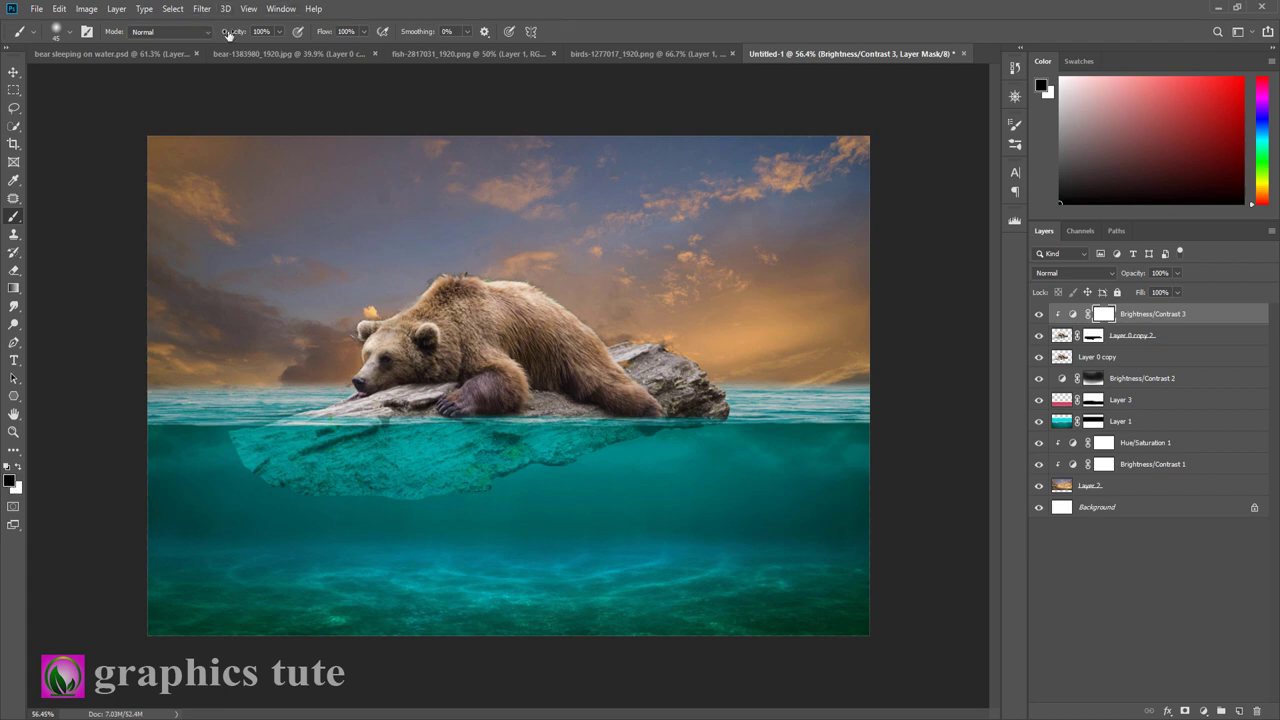
Paint black on the adjustment mask over the bear's upper back at about 44% opacity, size 125
{"action": "left_click_drag", "start_coordinate": [230, 35], "coordinate": [191, 38]}
{"action": "key", "text": "bracketright"}
{"action": "key", "text": "bracketright"}
{"action": "key", "text": "bracketright"}
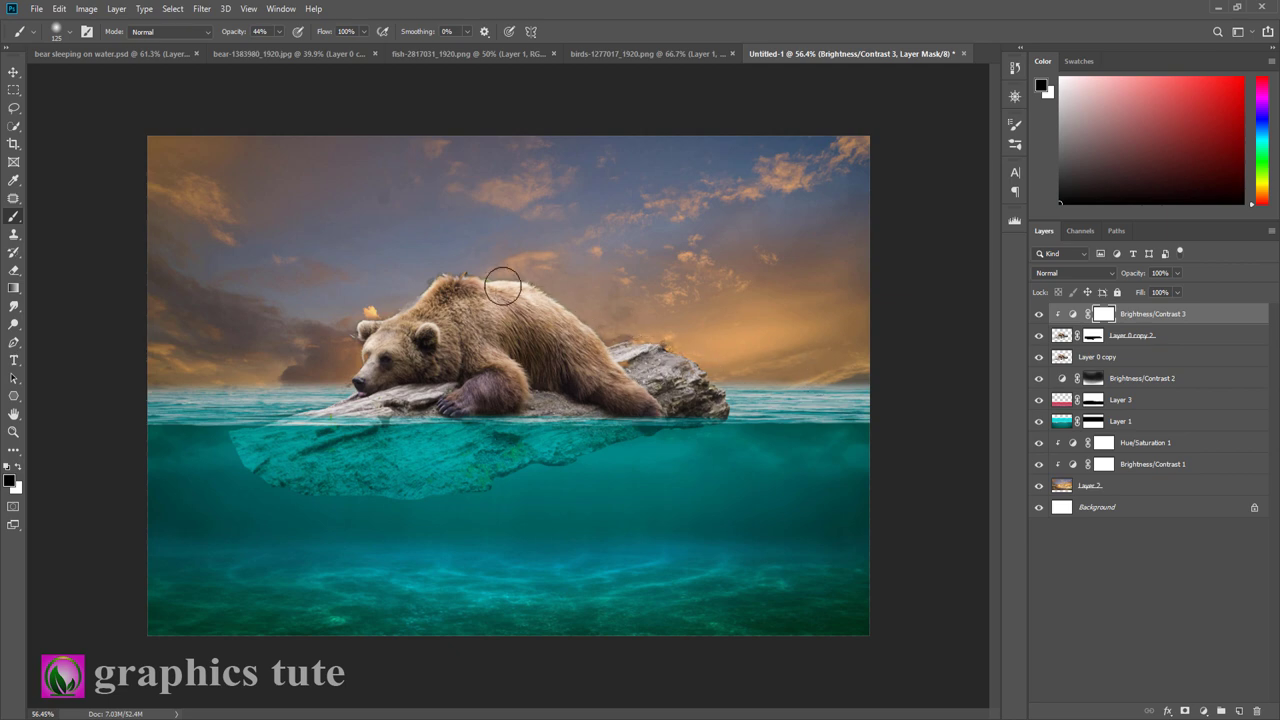
{"action": "left_click_drag", "start_coordinate": [854, 376], "coordinate": [459, 323]}
{"action": "left_click", "coordinate": [1039, 314]}
Add a new layer and set the foreground to a vivid orange sampled from the sky
{"action": "left_click", "coordinate": [1239, 711]}
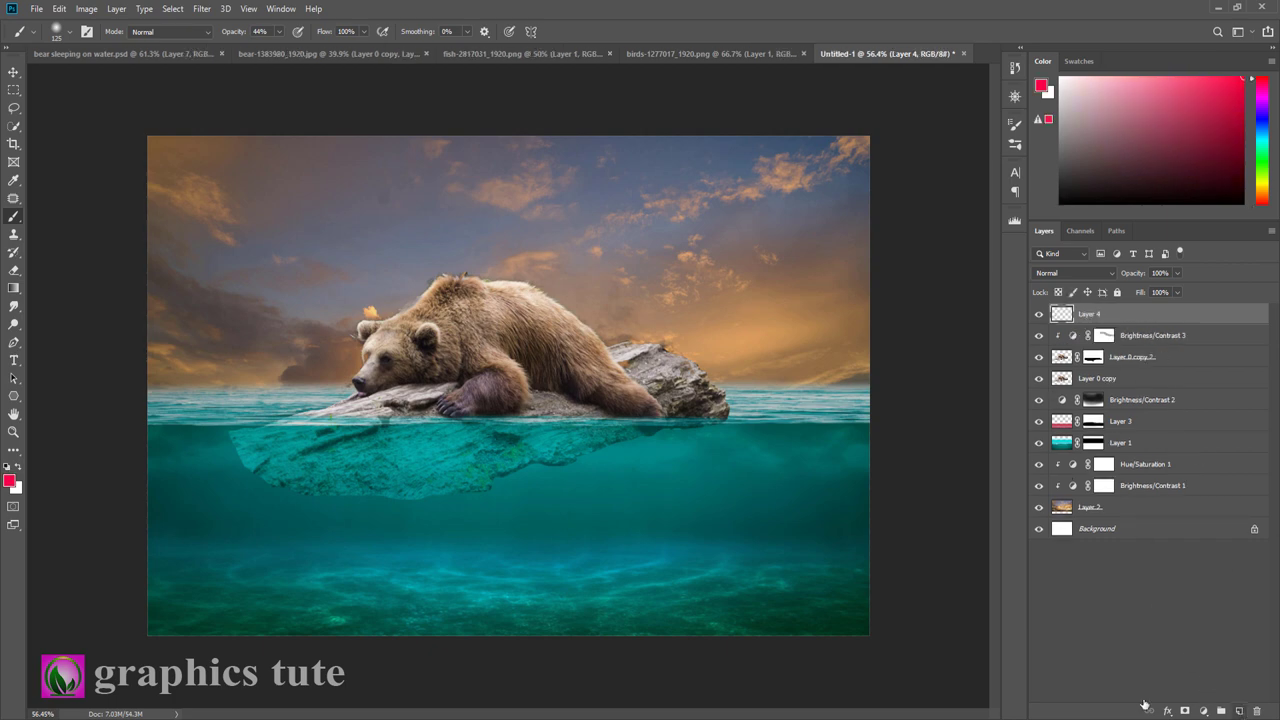
{"action": "left_click", "coordinate": [10, 483]}
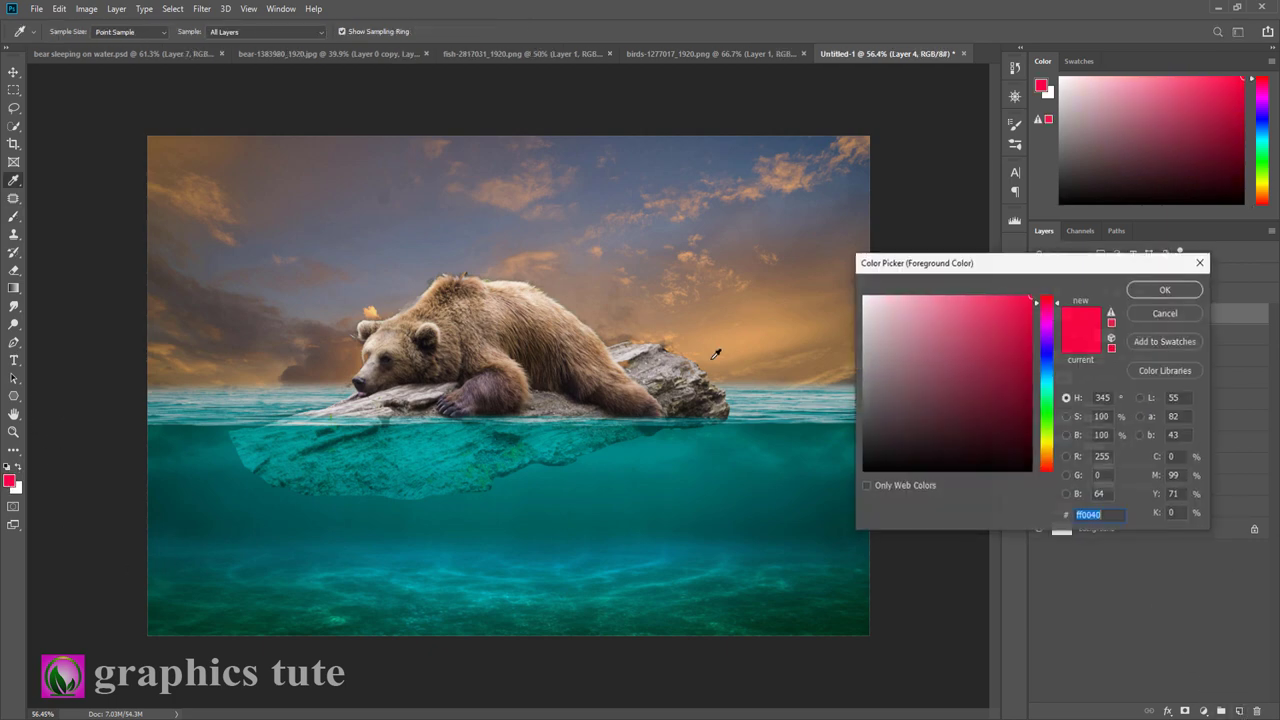
{"action": "left_click", "coordinate": [789, 326]}
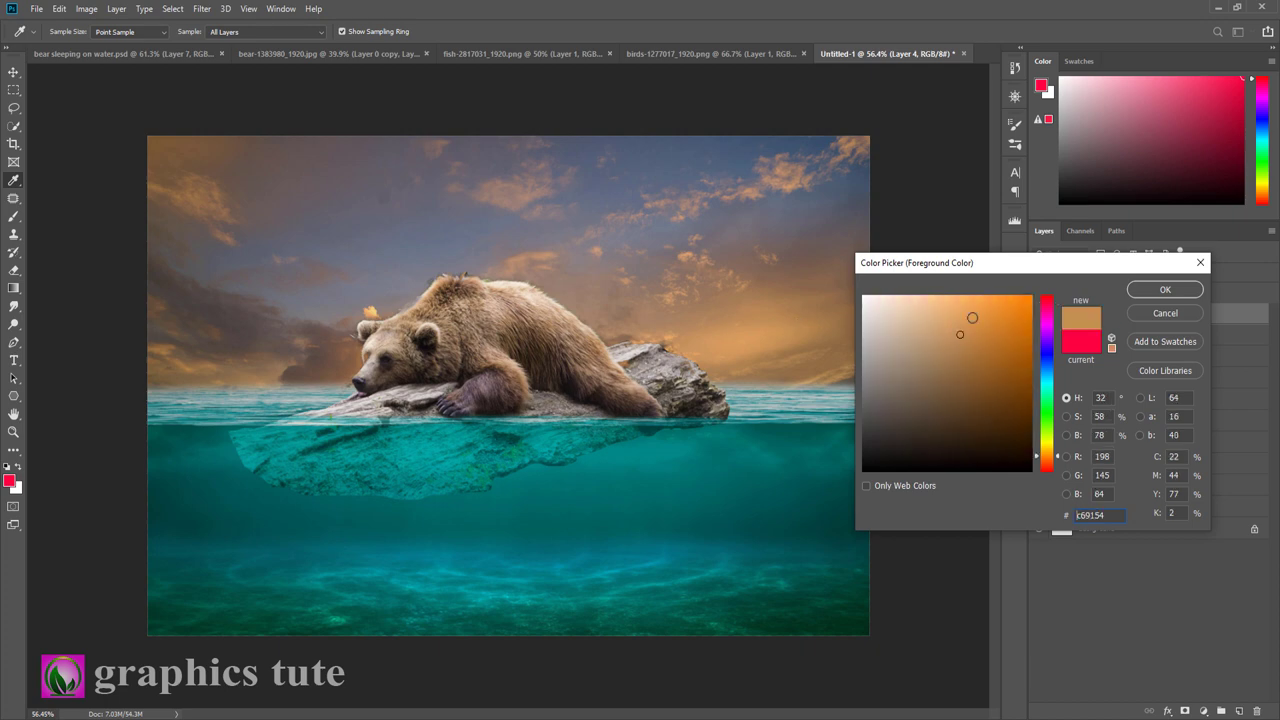
{"action": "left_click_drag", "start_coordinate": [960, 334], "coordinate": [980, 298]}
{"action": "left_click", "coordinate": [1161, 290]}
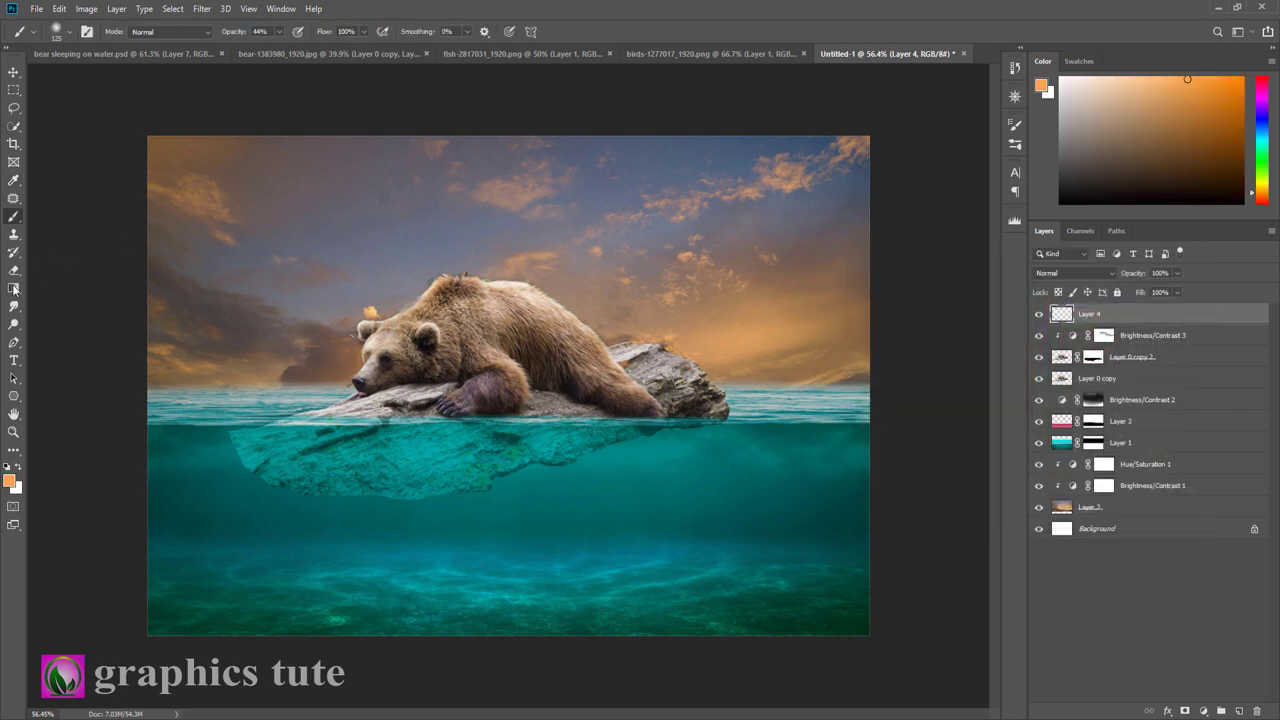
Dab a soft orange glow into the sky with a 100% opacity, size 400 brush
{"action": "key", "text": "b"}
{"action": "left_click_drag", "start_coordinate": [241, 32], "coordinate": [367, 47]}
{"action": "key", "text": "bracketright"}
{"action": "key", "text": "bracketright"}
{"action": "key", "text": "bracketright"}
{"action": "key", "text": "bracketright"}
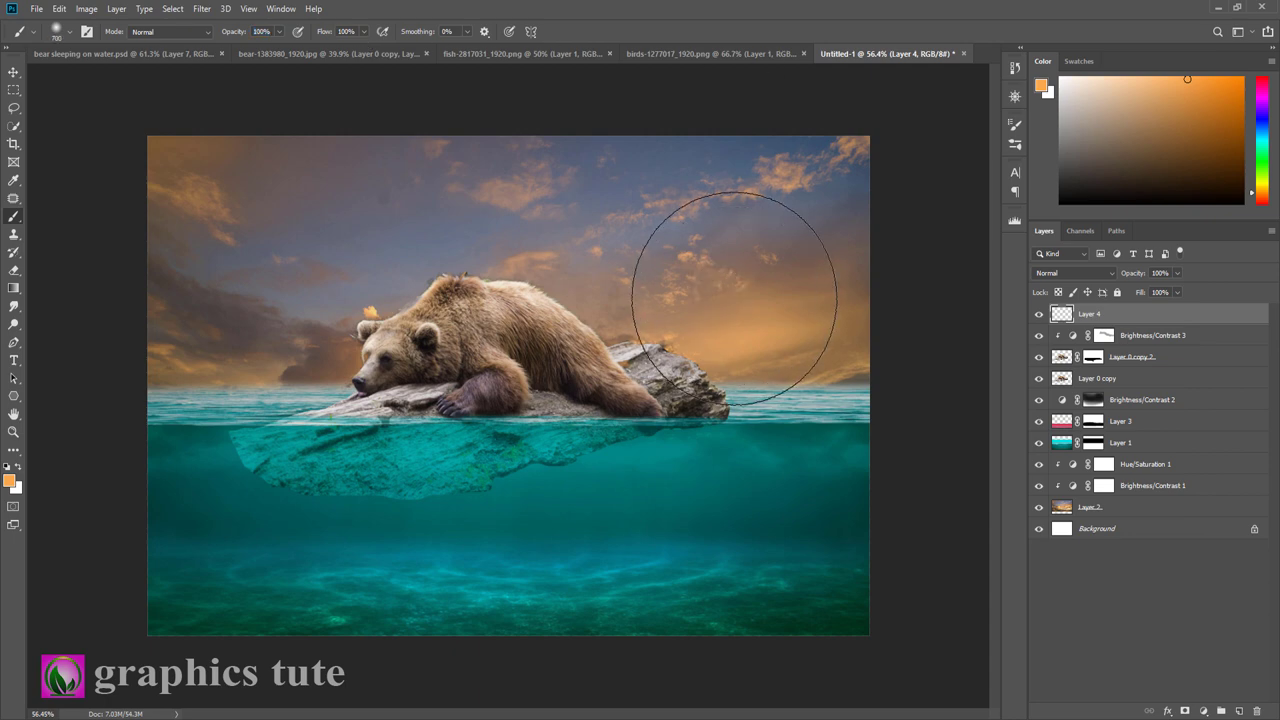
{"action": "key", "text": "bracketleft"}
{"action": "left_click", "coordinate": [755, 285]}
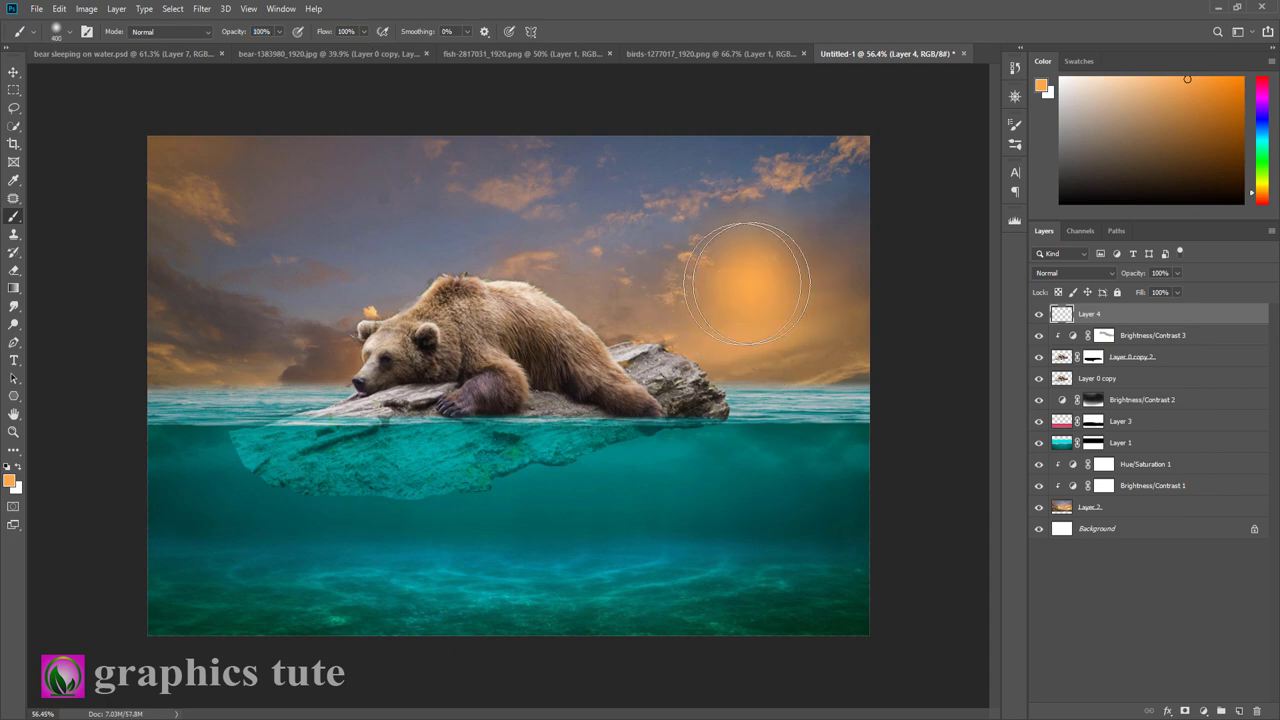
{"action": "left_click", "coordinate": [1066, 274]}
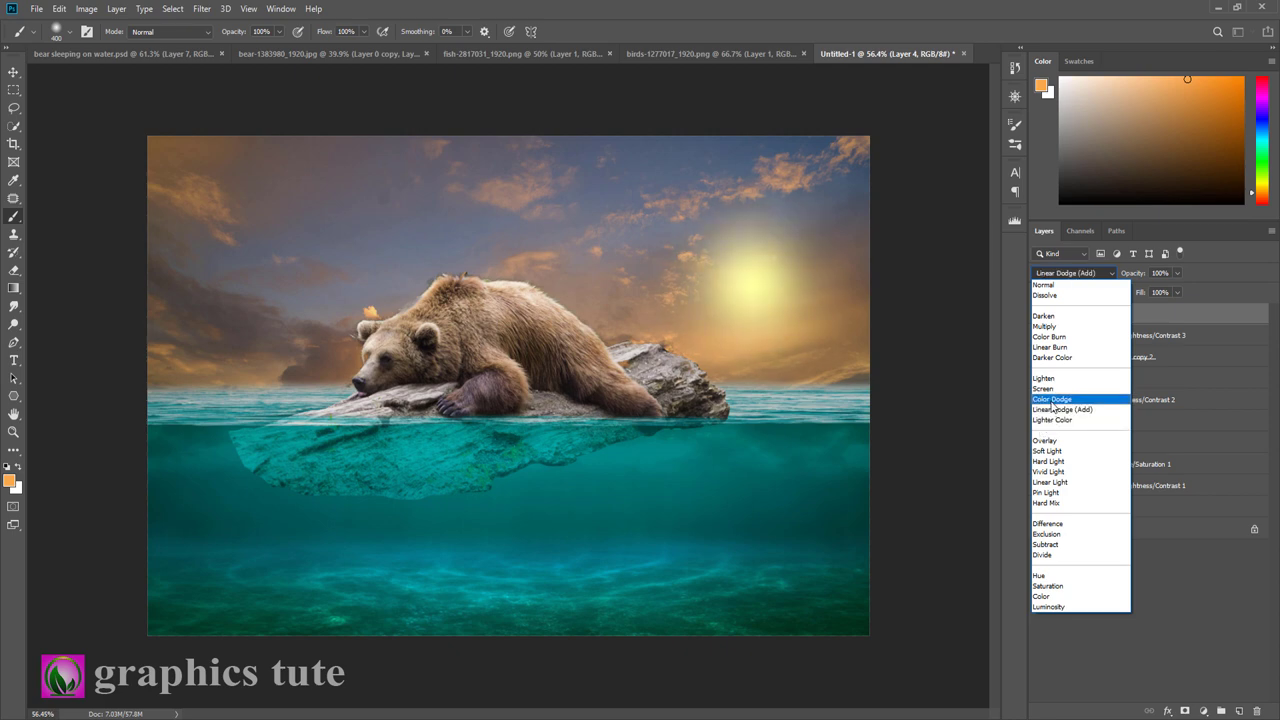
Set the glow layer to Linear Light, lower its opacity, and enlarge and reposition it
{"action": "left_click", "coordinate": [1063, 484]}
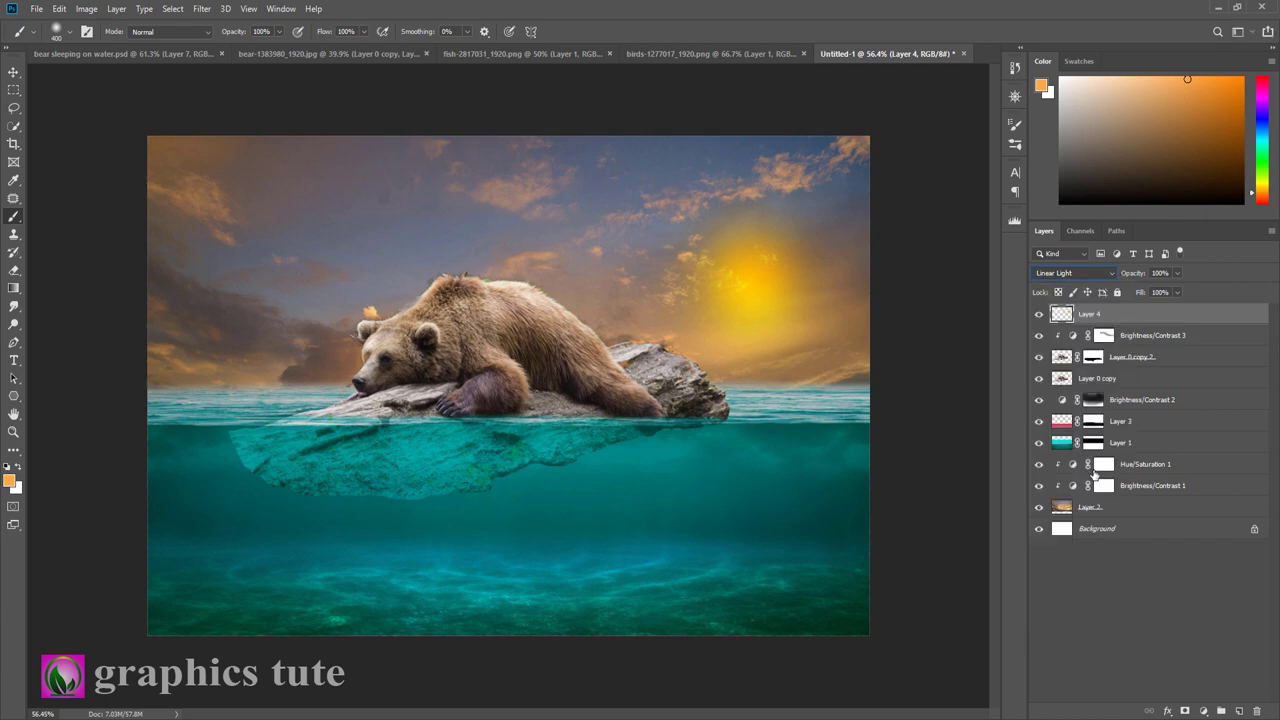
{"action": "left_click_drag", "start_coordinate": [1135, 278], "coordinate": [1120, 278]}
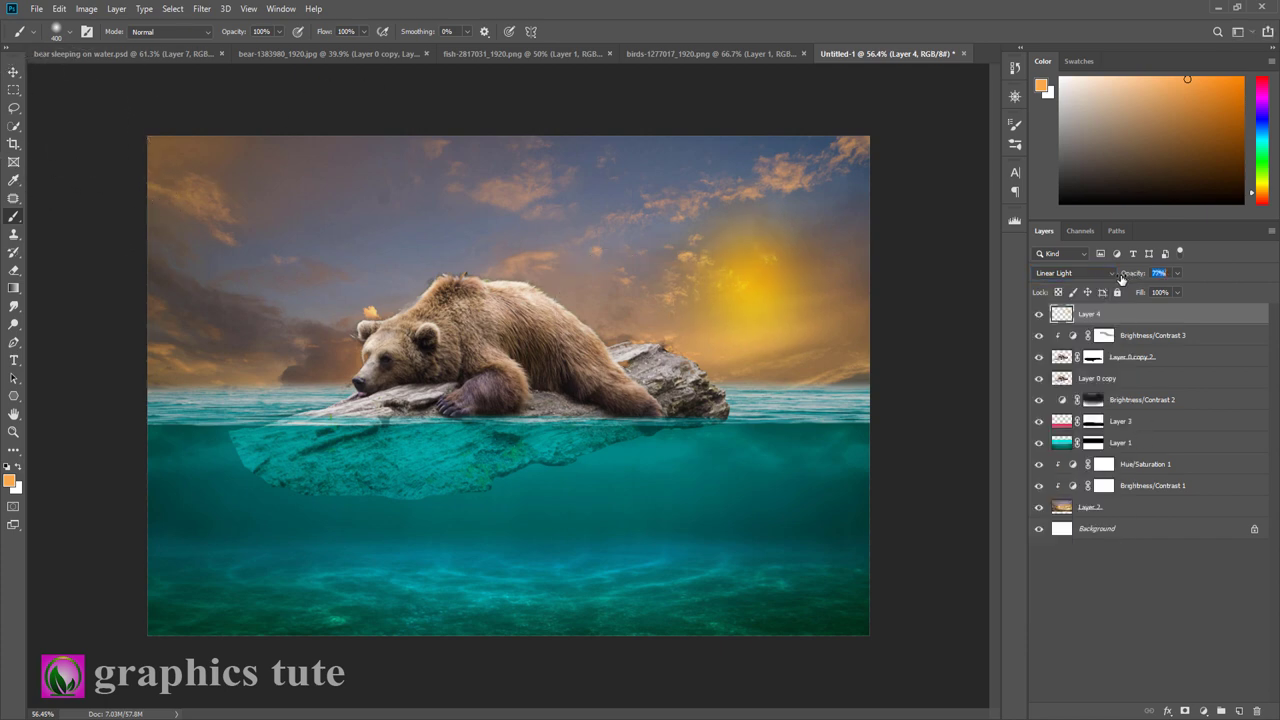
{"action": "left_click", "coordinate": [13, 73]}
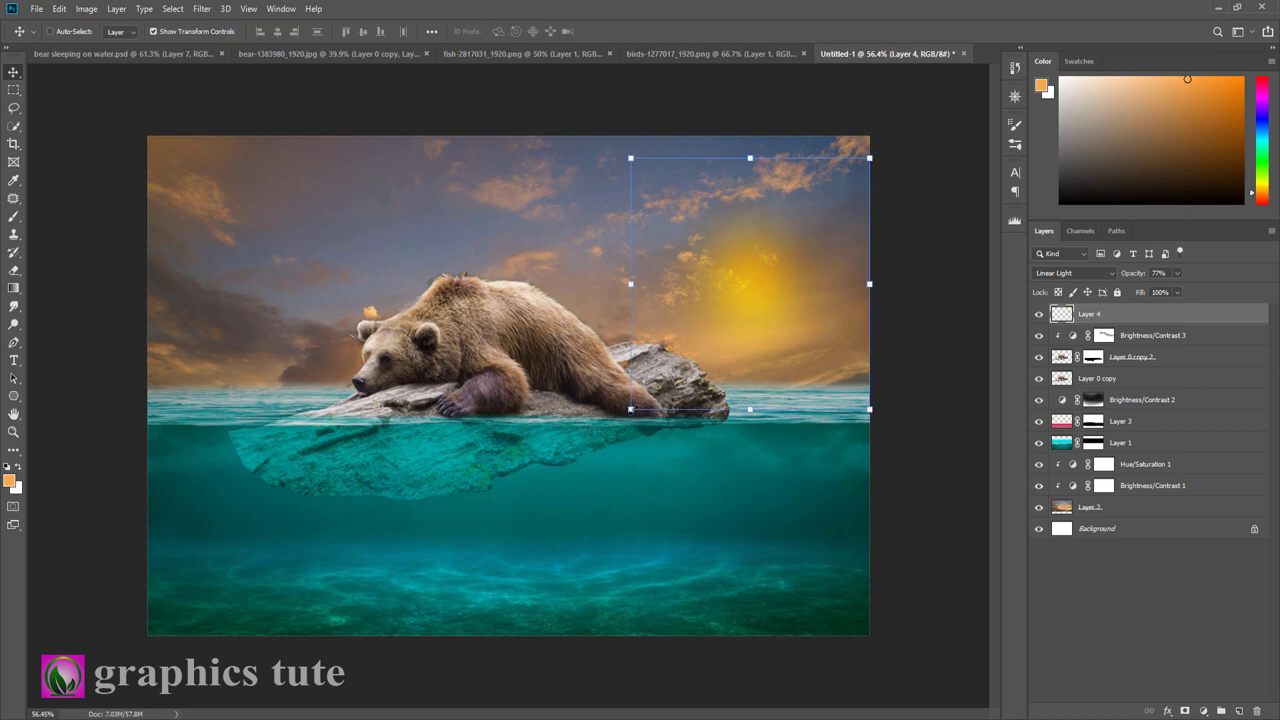
{"action": "left_click_drag", "start_coordinate": [630, 408], "coordinate": [551, 491]}
{"action": "left_click_drag", "start_coordinate": [740, 360], "coordinate": [697, 395]}
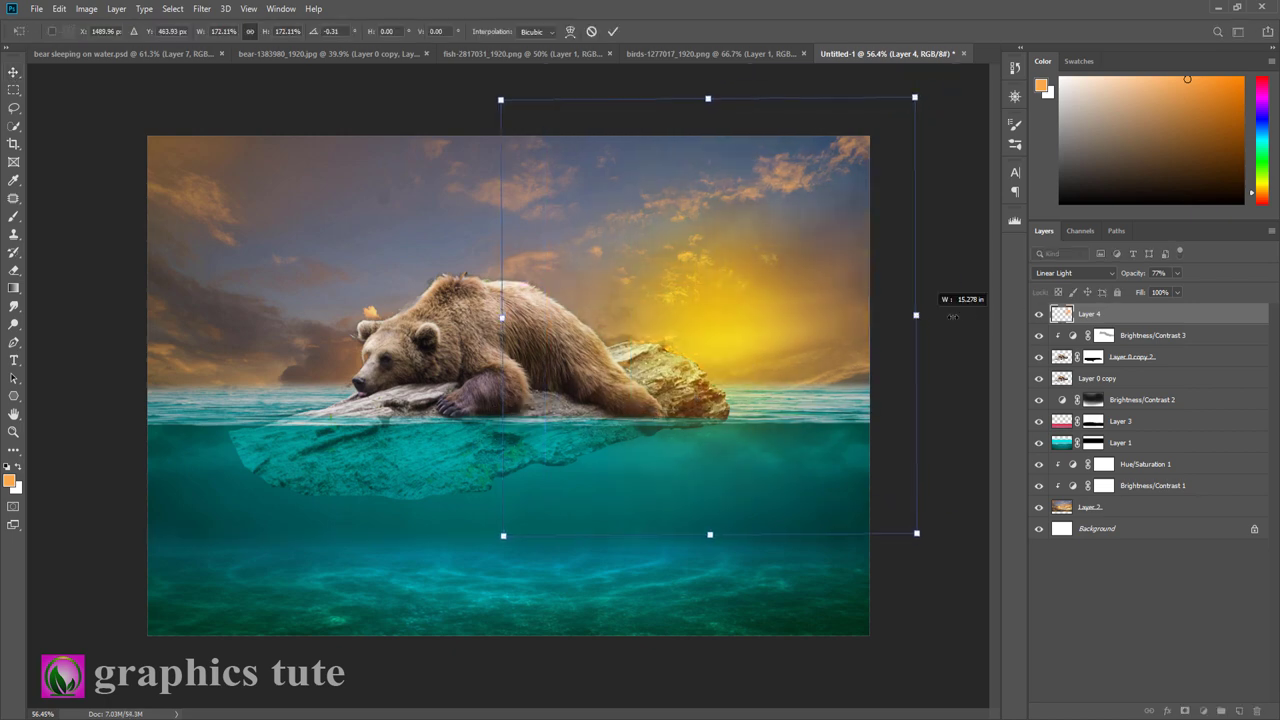
{"action": "left_click_drag", "start_coordinate": [913, 316], "coordinate": [967, 316]}
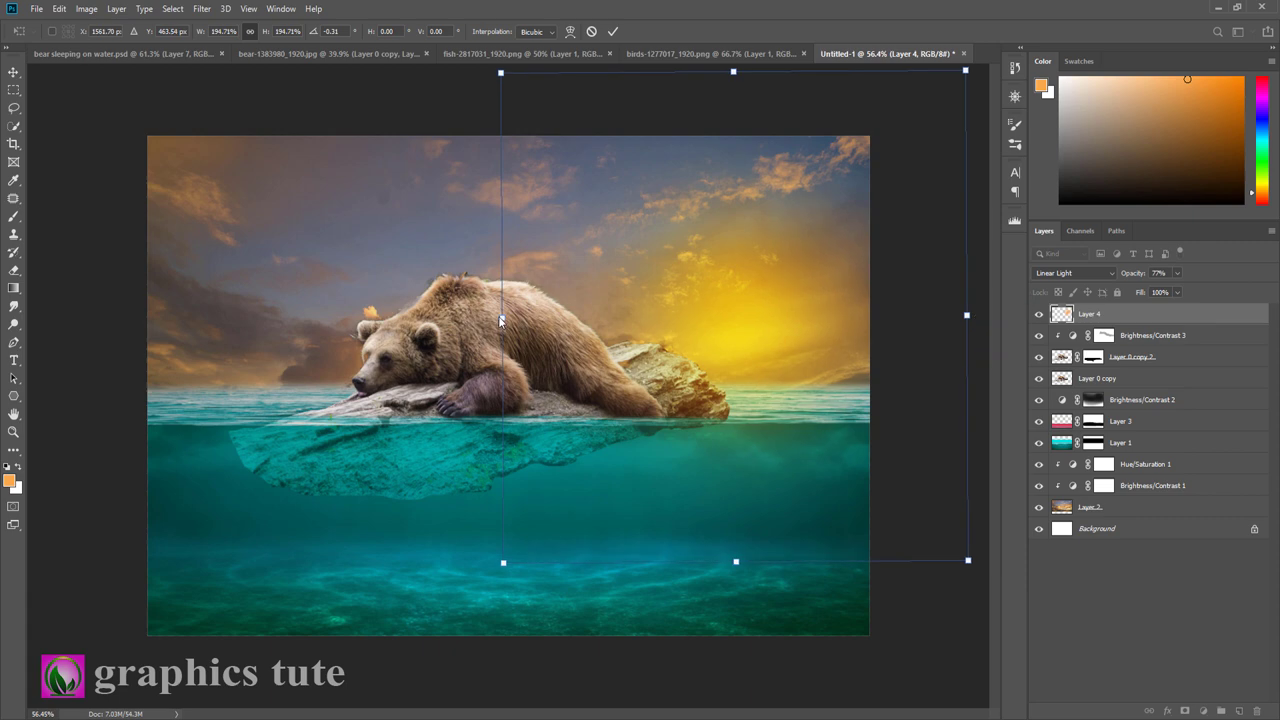
{"action": "left_click", "coordinate": [613, 31]}
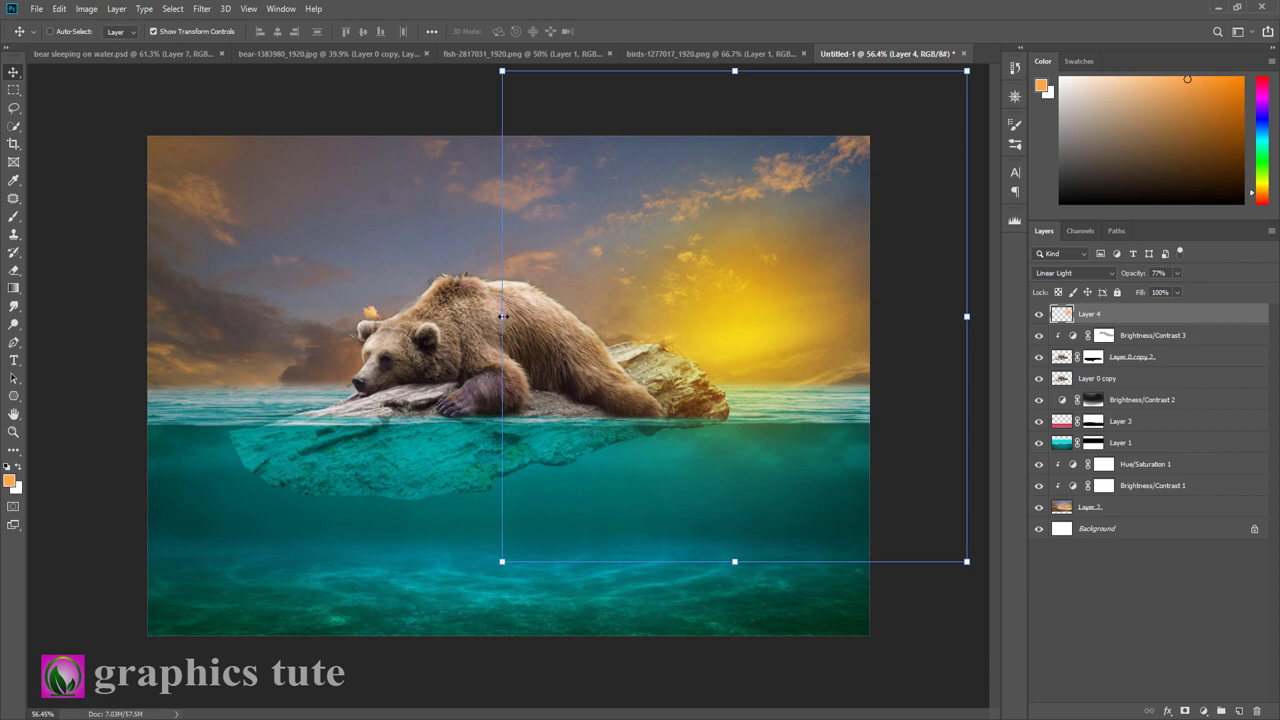
Stretch the glow wider to the left, shift it right, and set opacity to 60%
{"action": "left_click_drag", "start_coordinate": [502, 316], "coordinate": [363, 316]}
{"action": "left_click_drag", "start_coordinate": [717, 308], "coordinate": [770, 317]}
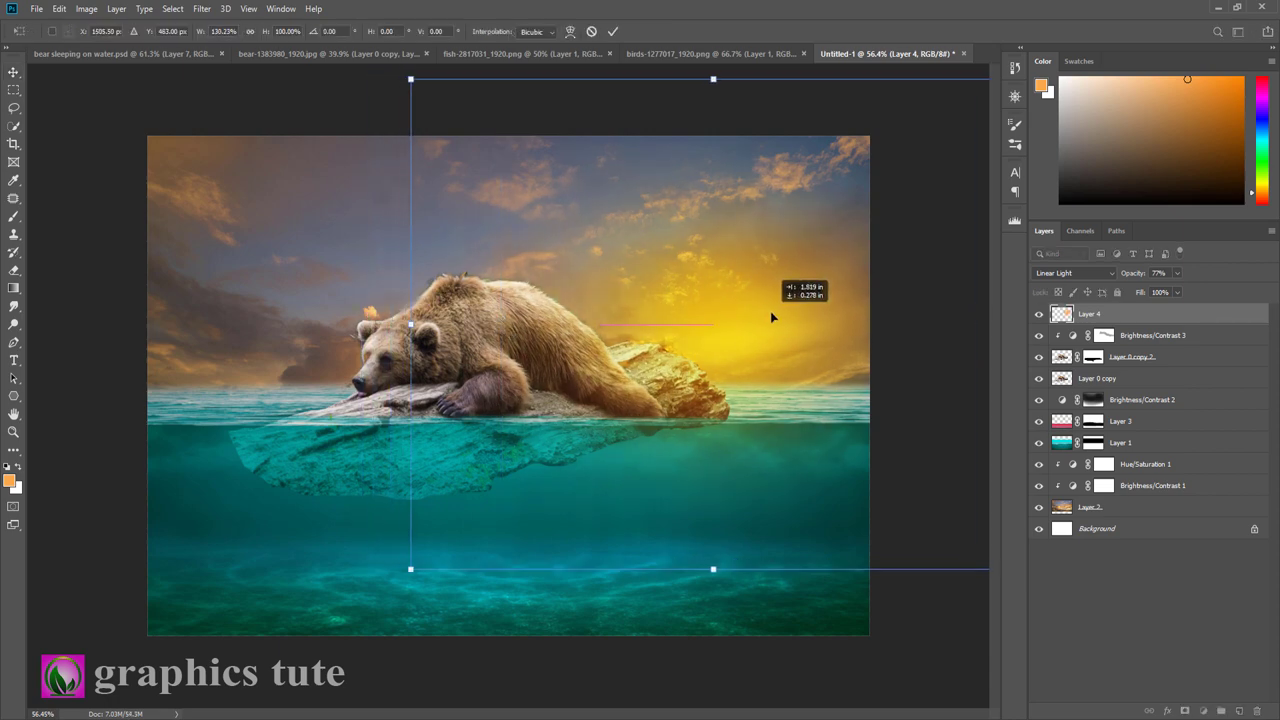
{"action": "left_click", "coordinate": [613, 31]}
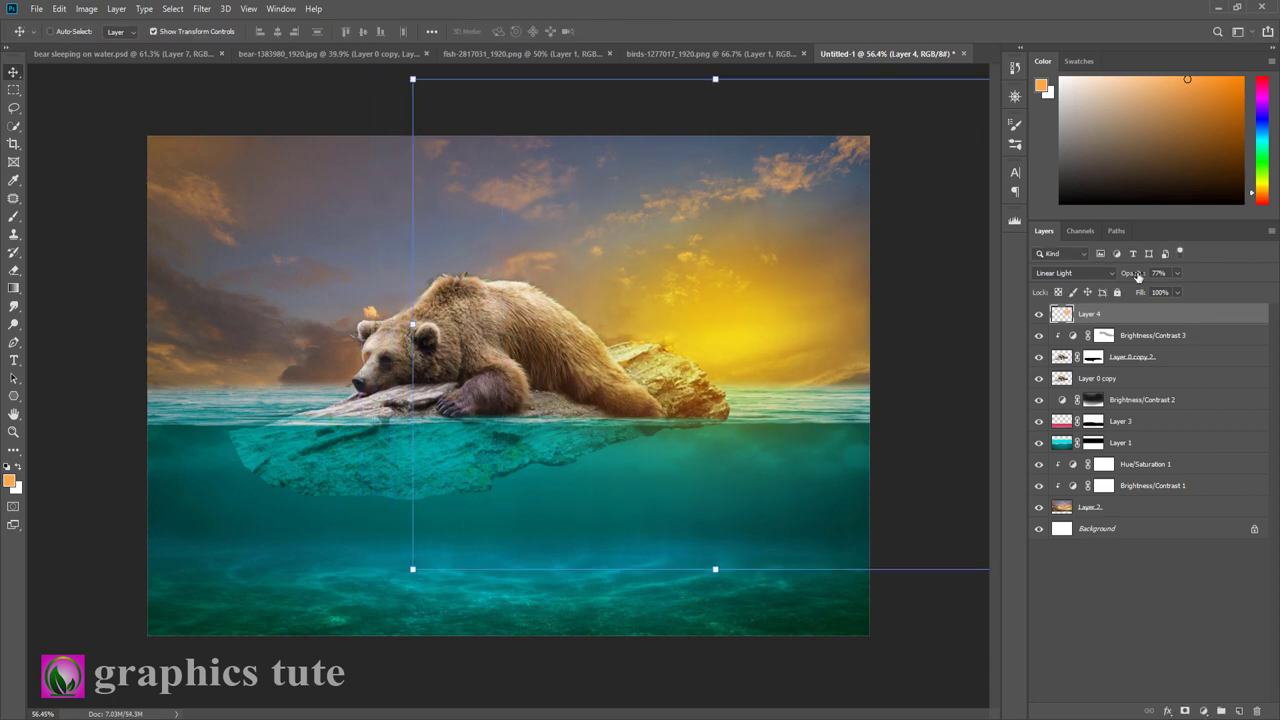
{"action": "left_click_drag", "start_coordinate": [1137, 276], "coordinate": [1122, 278]}
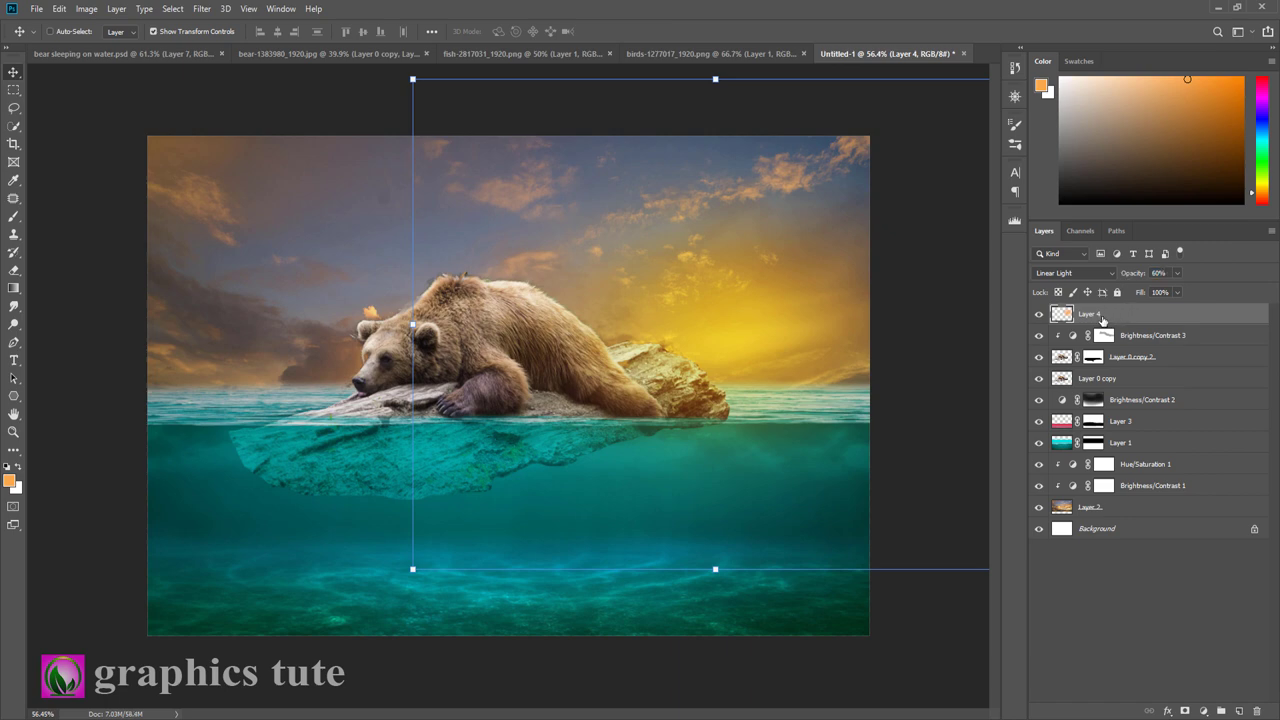
{"action": "key", "text": "ctrl+j"}
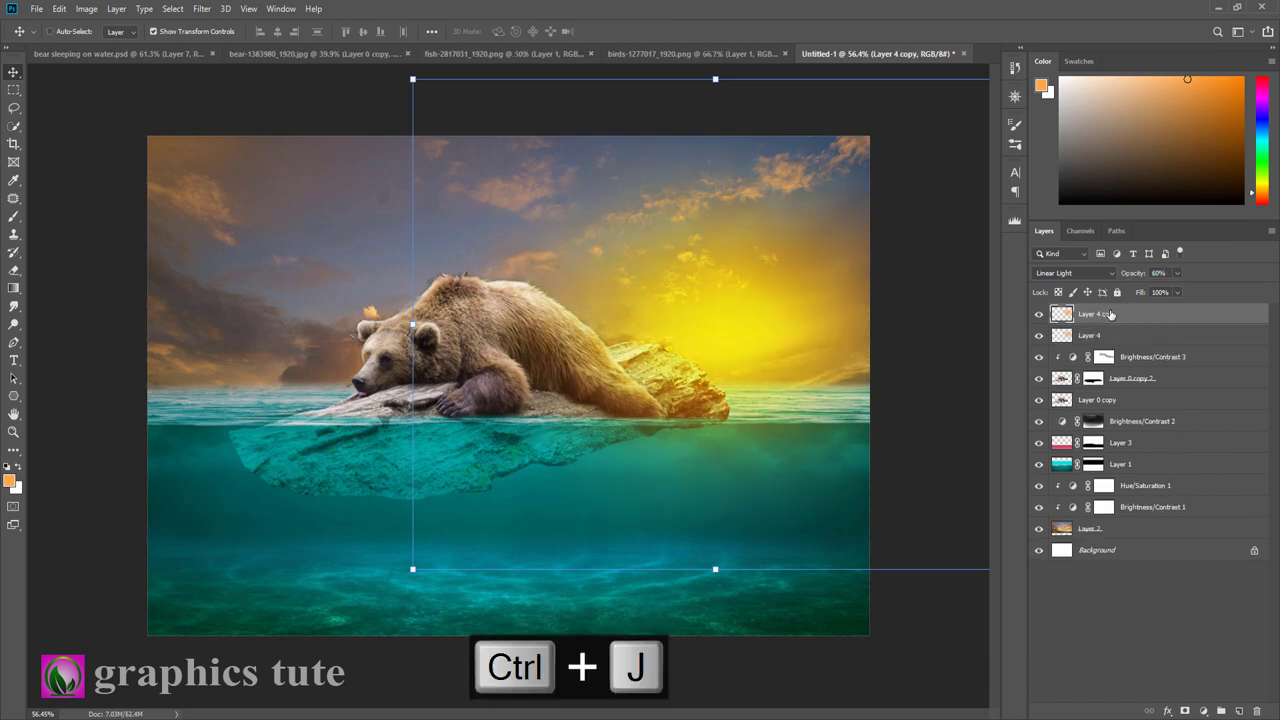
Set Layer 4 copy to Linear Dodge (Add) at 52%, stretched slightly wider, then add a new layer
{"action": "left_click", "coordinate": [1070, 276]}
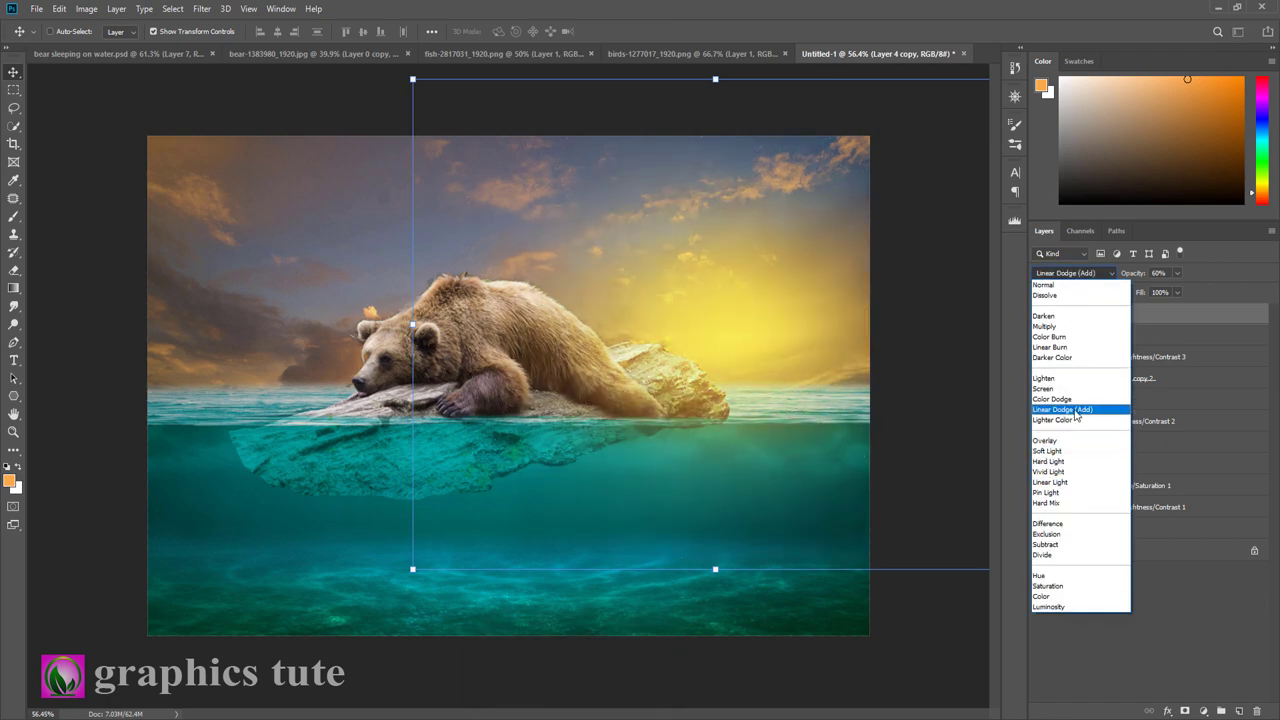
{"action": "left_click", "coordinate": [1076, 410]}
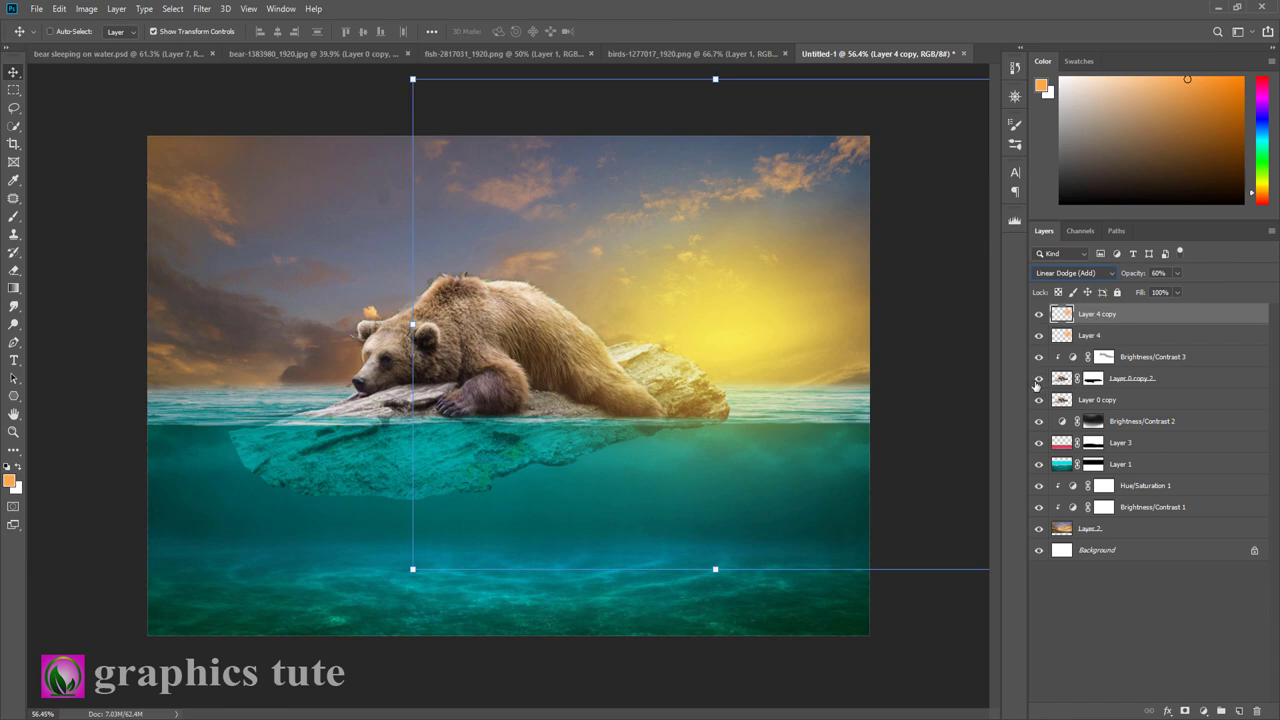
{"action": "left_click_drag", "start_coordinate": [412, 325], "coordinate": [395, 324]}
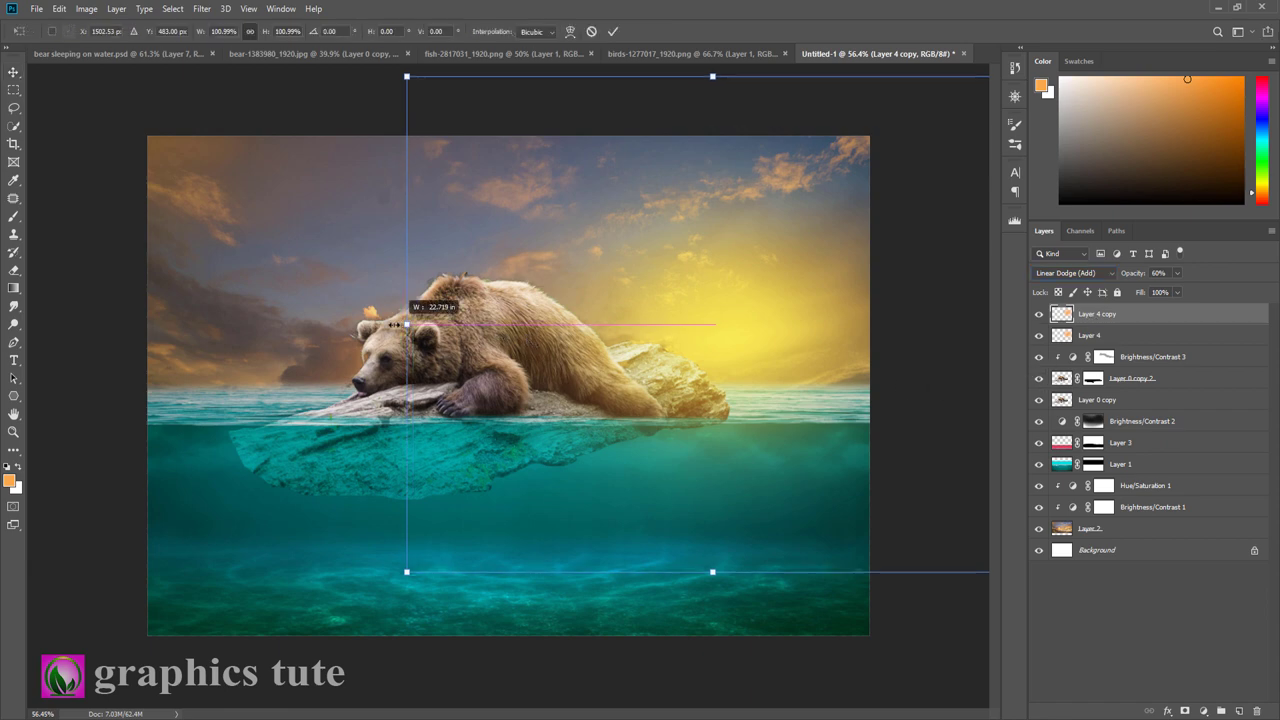
{"action": "left_click_drag", "start_coordinate": [1130, 276], "coordinate": [1126, 276]}
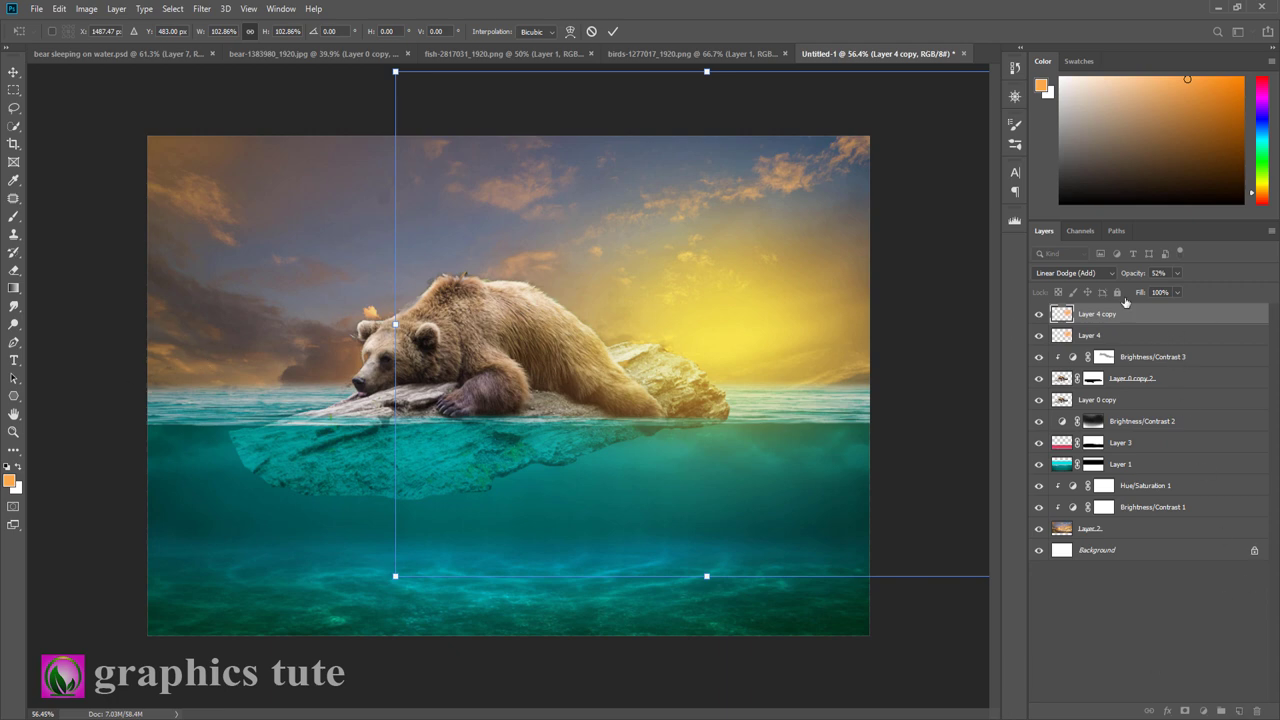
{"action": "left_click", "coordinate": [612, 31]}
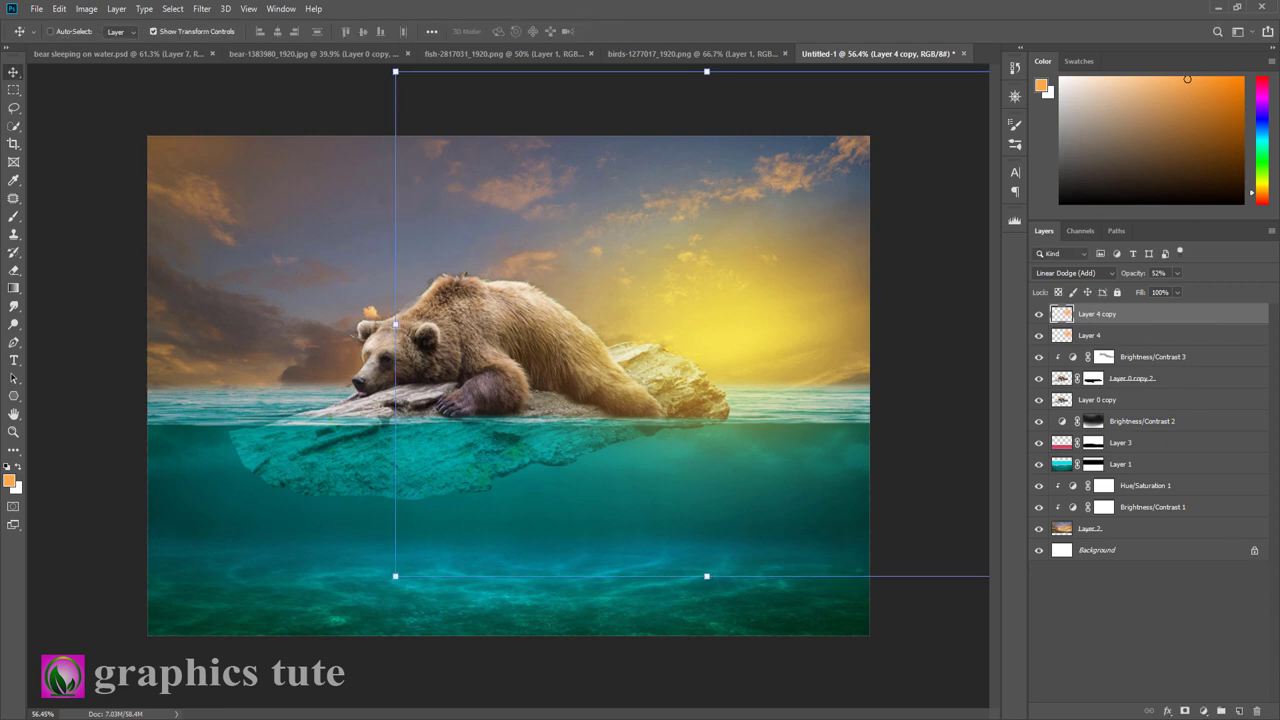
{"action": "left_click", "coordinate": [1237, 710]}
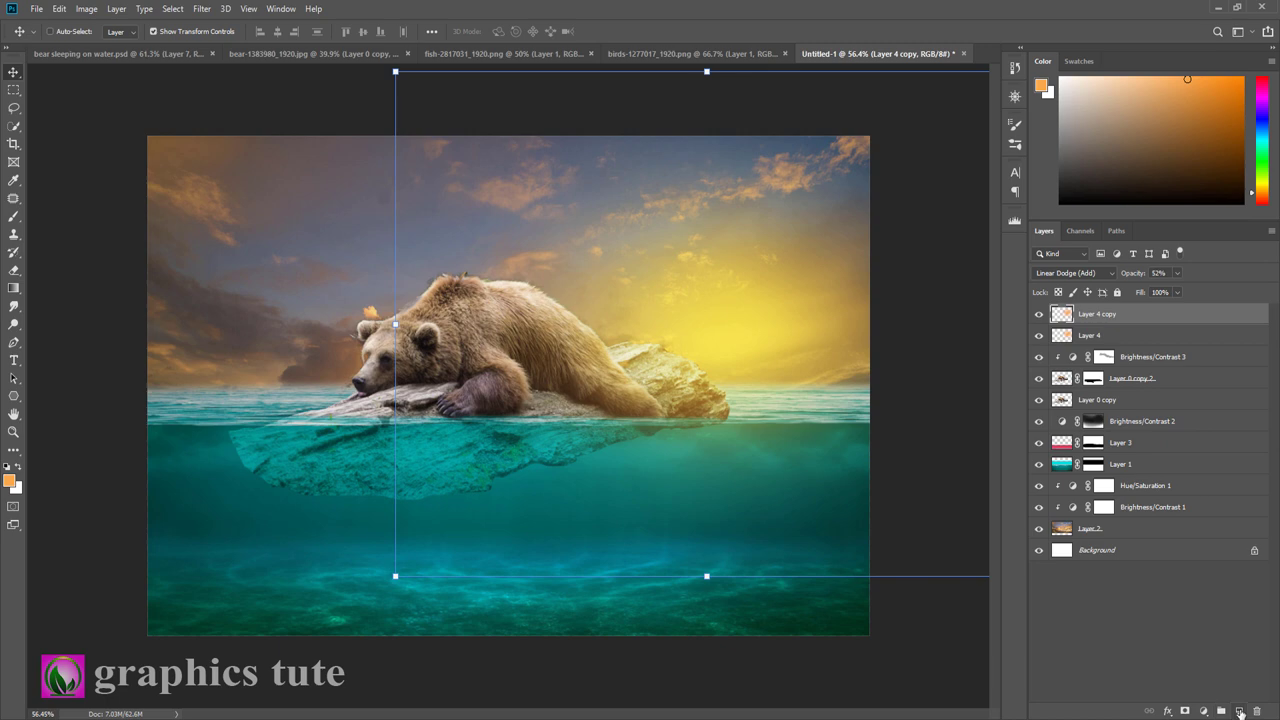
Pick a brighter orange sampled from the sky and brush a dab on the left sky
{"action": "left_click", "coordinate": [9, 481]}
{"action": "left_click", "coordinate": [205, 365]}
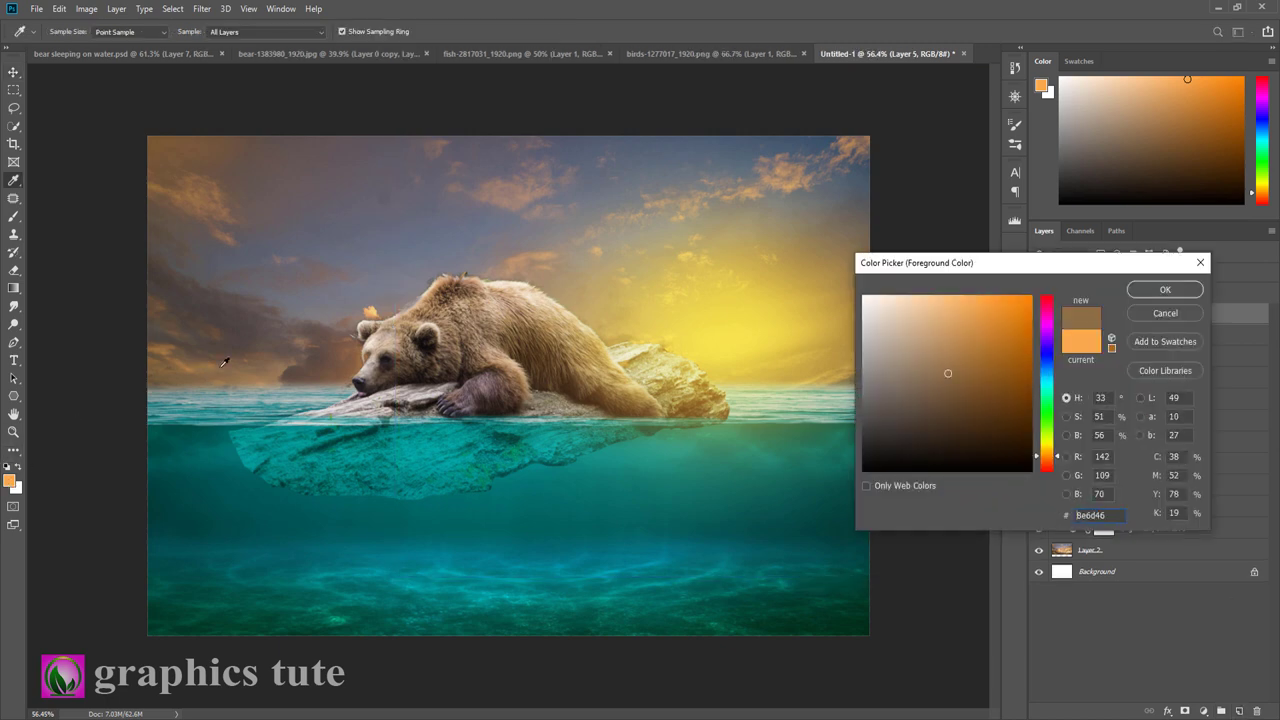
{"action": "left_click", "coordinate": [983, 298]}
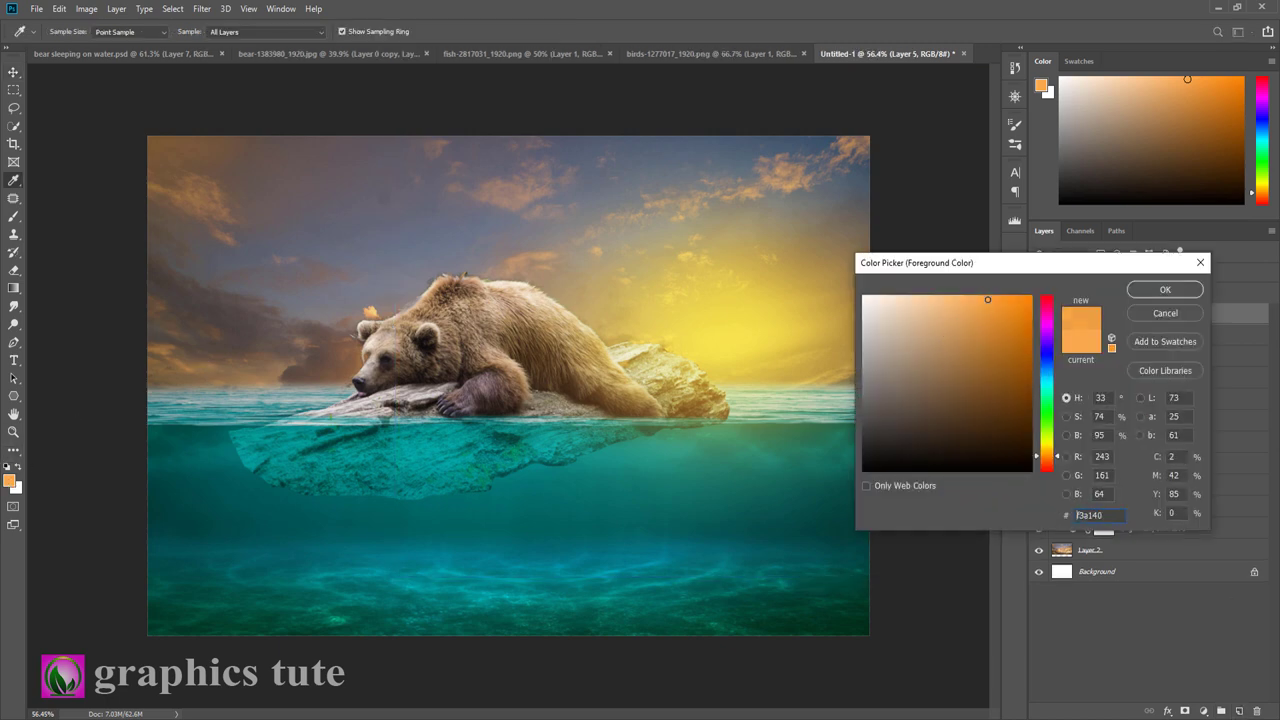
{"action": "left_click", "coordinate": [1165, 289]}
{"action": "left_click", "coordinate": [14, 216]}
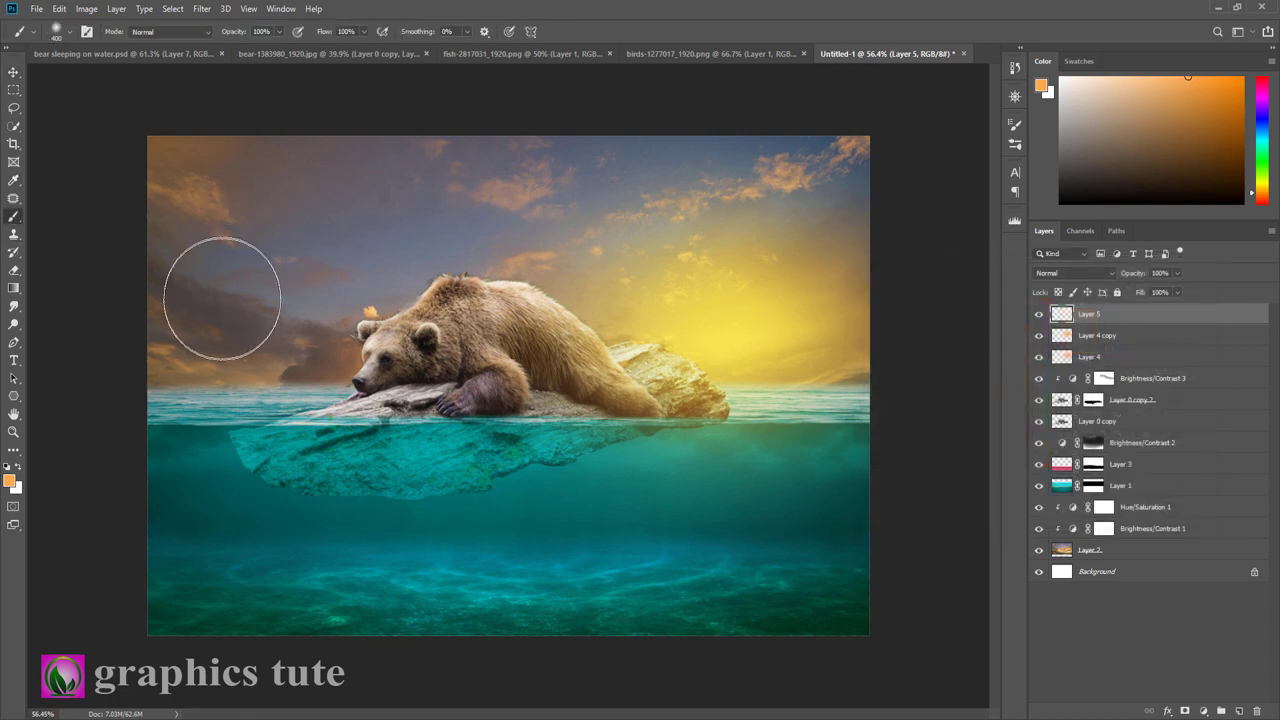
{"action": "left_click", "coordinate": [225, 297]}
Set Layer 5 to Overlay, scale the glow across the left sky, and lower opacity to 64%
{"action": "left_click", "coordinate": [1078, 272]}
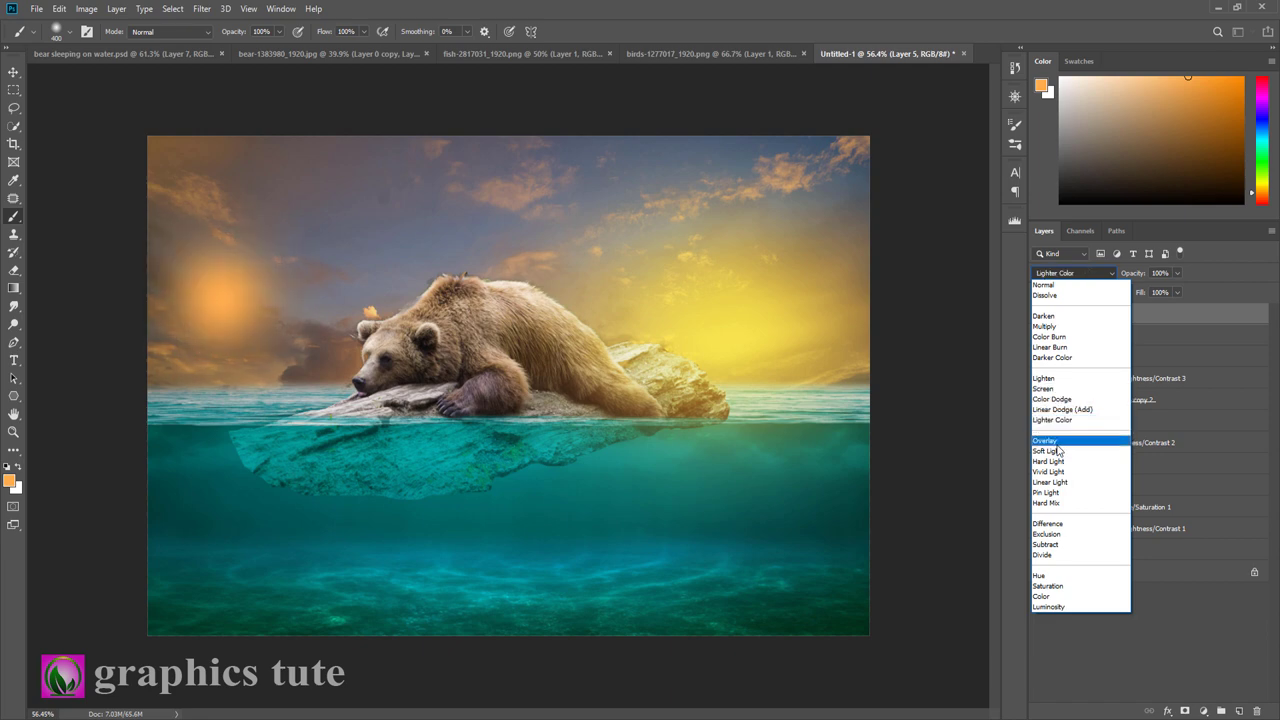
{"action": "left_click", "coordinate": [1050, 441]}
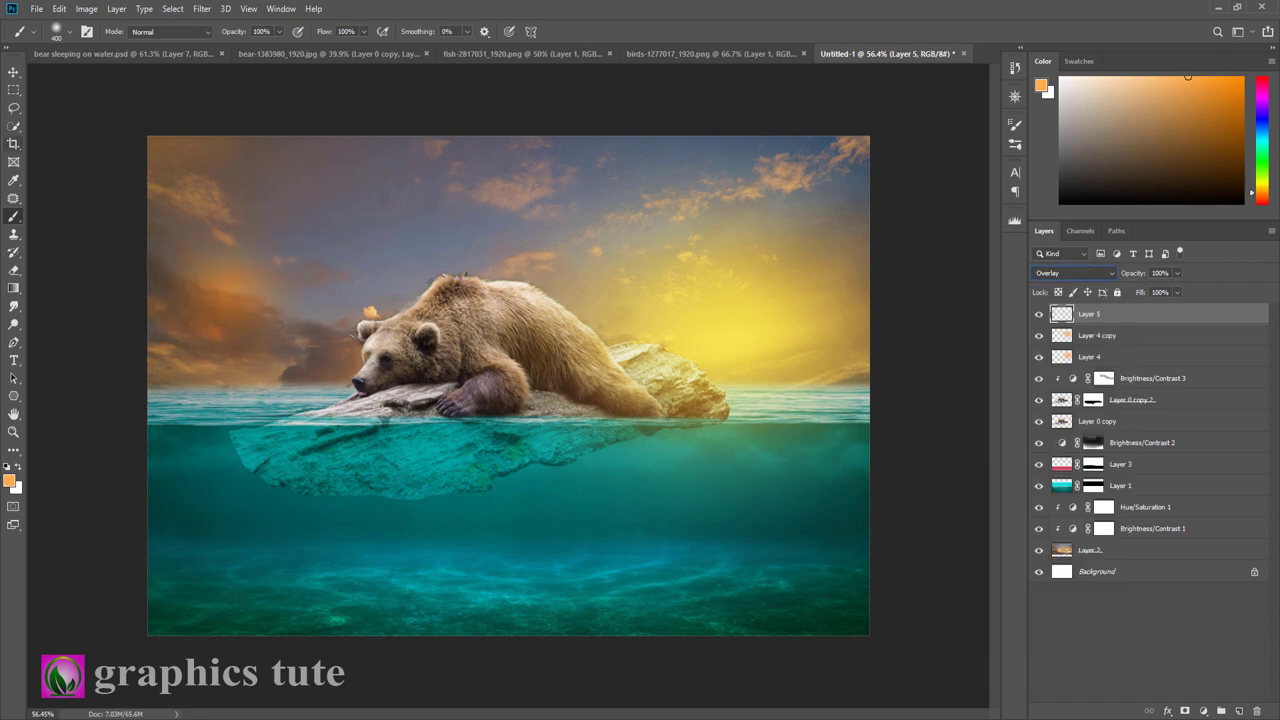
{"action": "left_click", "coordinate": [14, 71]}
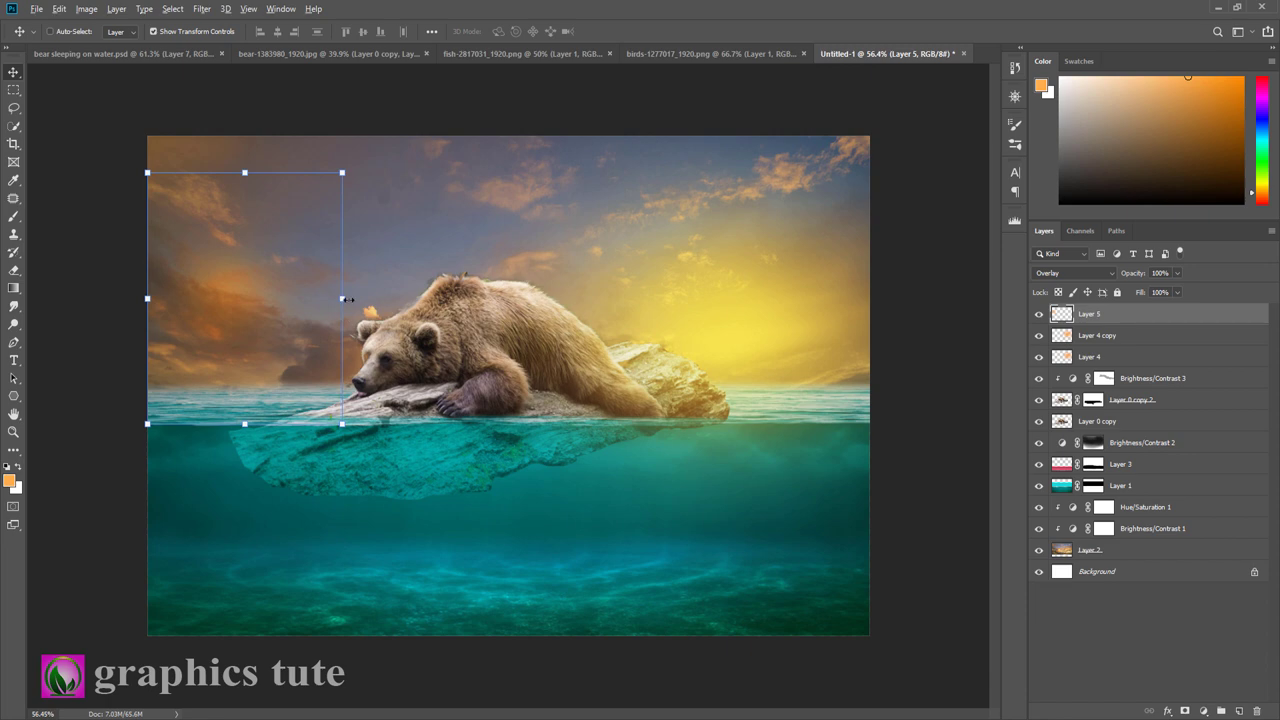
{"action": "mouse_move", "coordinate": [343, 298]}
{"action": "left_mouse_down"}
{"action": "mouse_move", "coordinate": [444, 369]}
{"action": "mouse_move", "coordinate": [393, 354]}
{"action": "left_mouse_up"}
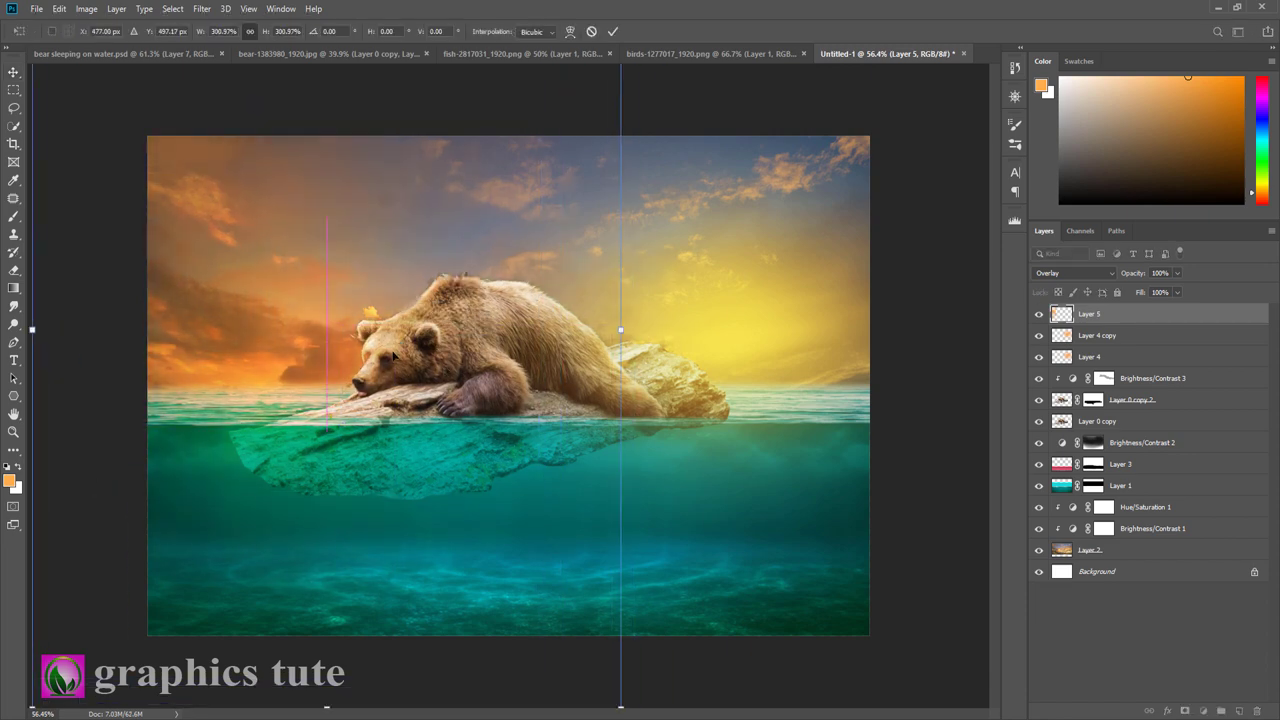
{"action": "left_click", "coordinate": [612, 31]}
{"action": "left_click_drag", "start_coordinate": [1135, 279], "coordinate": [1099, 279]}
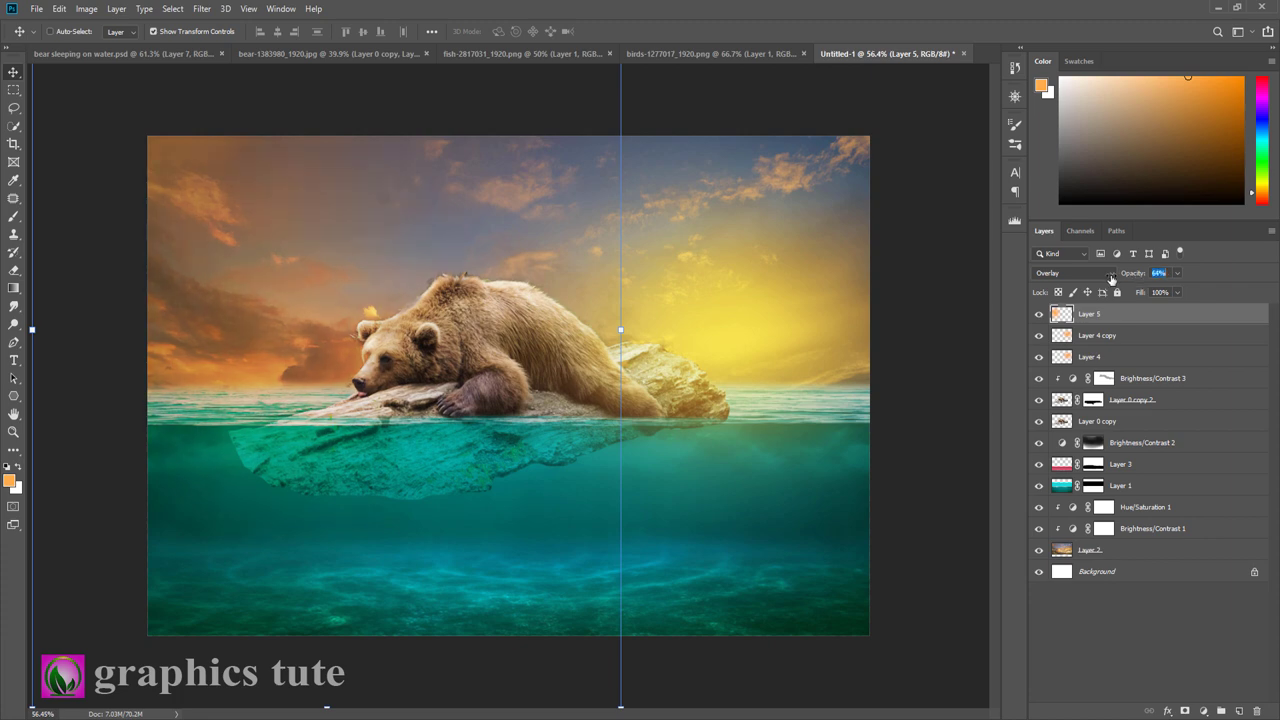
{"action": "left_click", "coordinate": [487, 54]}
Bring in the fish, shrink them to about 17% in the lower-left water, and blend with Soft Light
{"action": "mouse_move", "coordinate": [480, 210]}
{"action": "left_mouse_down"}
{"action": "mouse_move", "coordinate": [925, 63]}
{"action": "mouse_move", "coordinate": [420, 563]}
{"action": "left_mouse_up"}
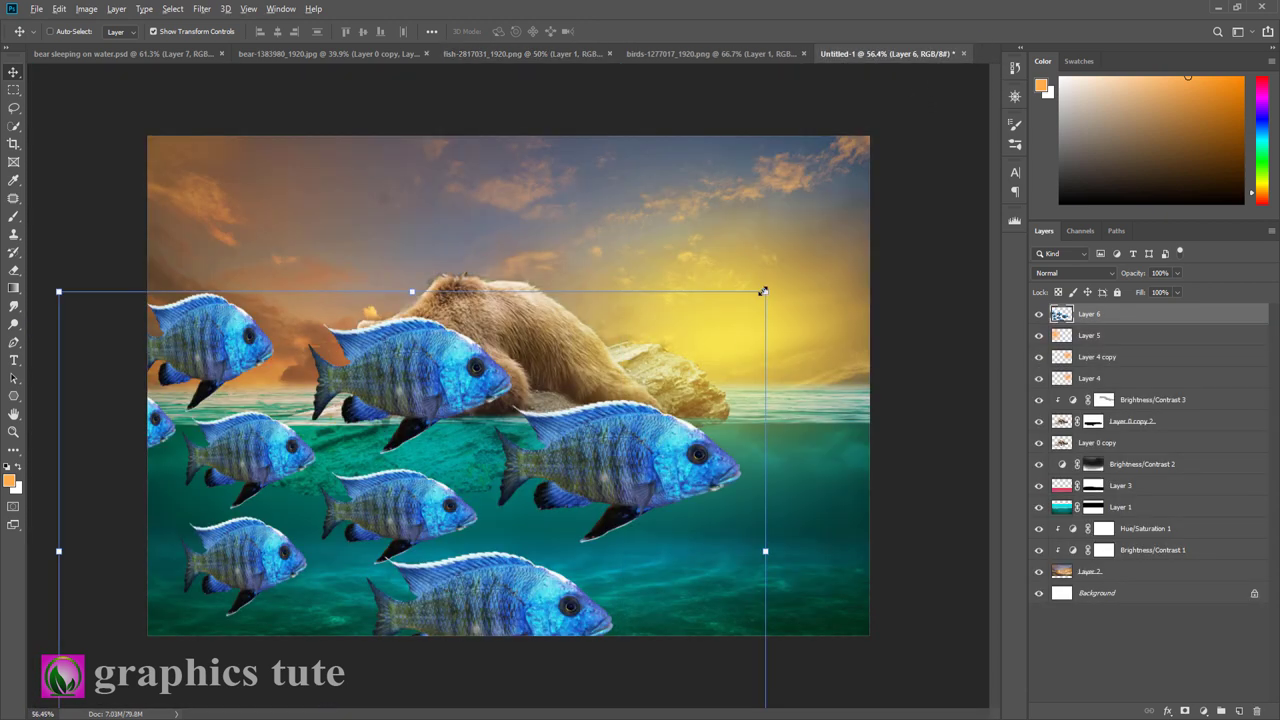
{"action": "left_click_drag", "start_coordinate": [763, 291], "coordinate": [491, 493]}
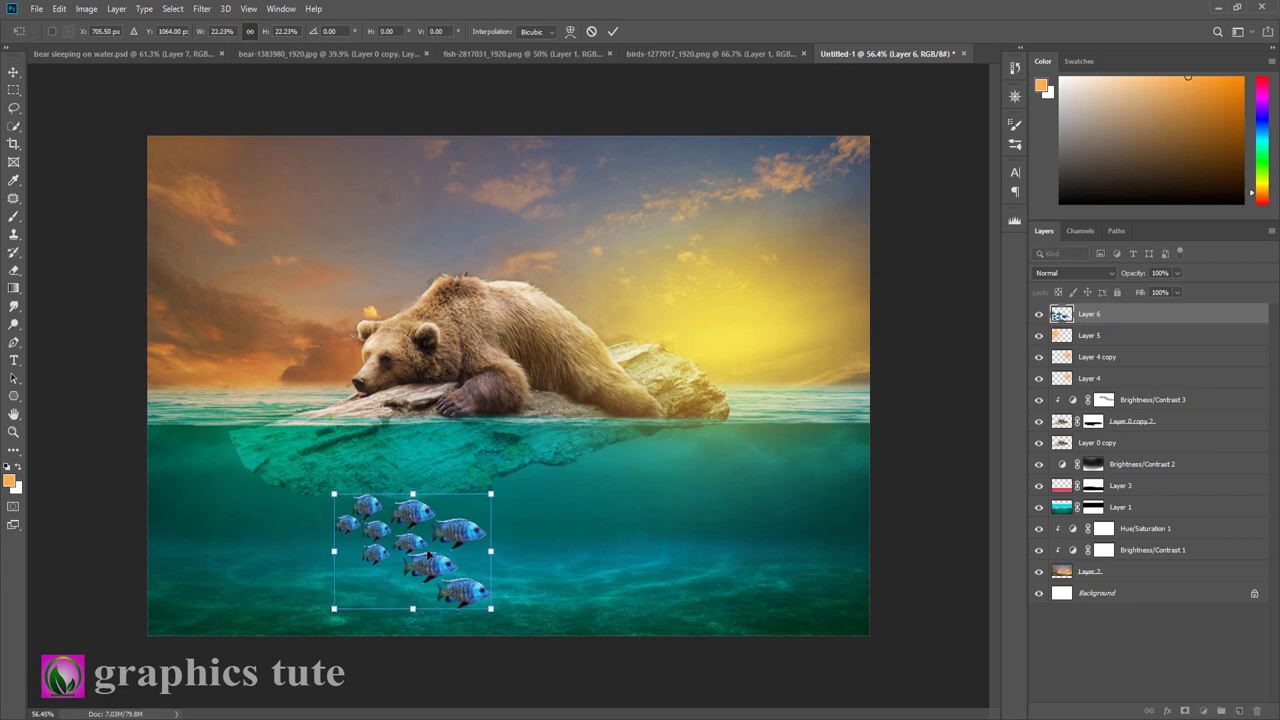
{"action": "left_click_drag", "start_coordinate": [490, 493], "coordinate": [471, 507]}
{"action": "left_click_drag", "start_coordinate": [415, 552], "coordinate": [271, 560]}
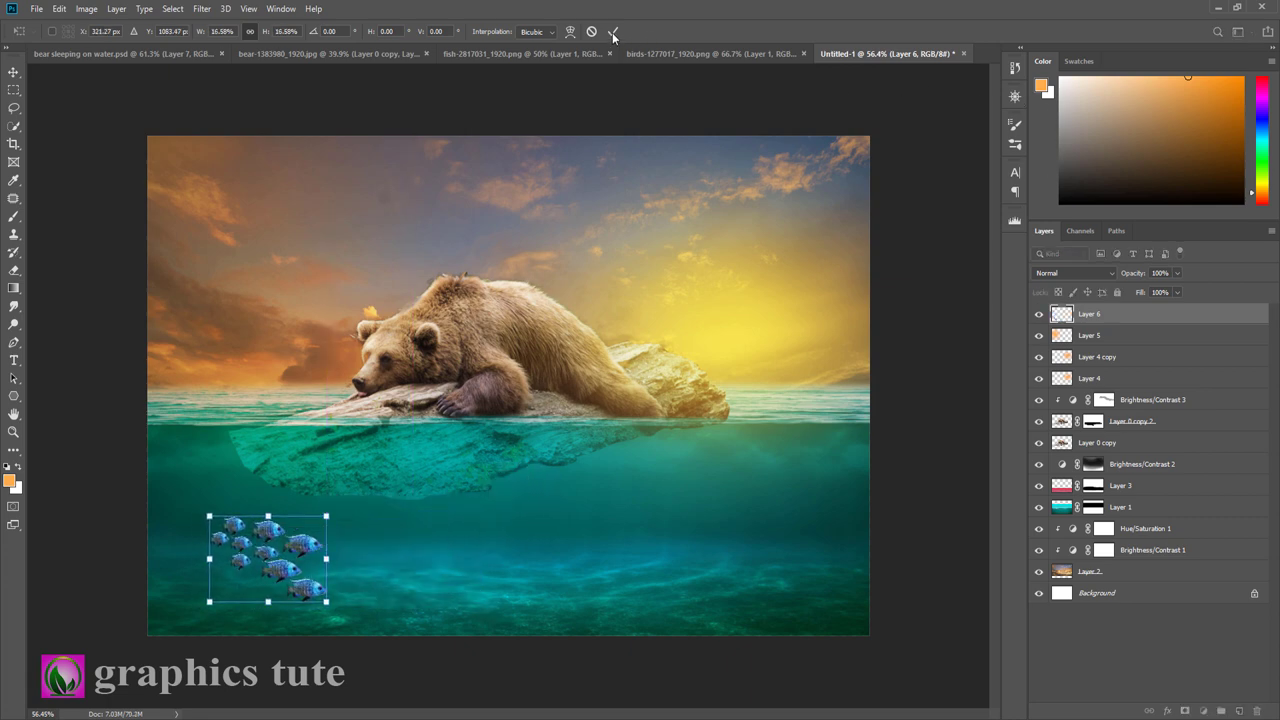
{"action": "left_click", "coordinate": [613, 33]}
{"action": "left_click", "coordinate": [1075, 271]}
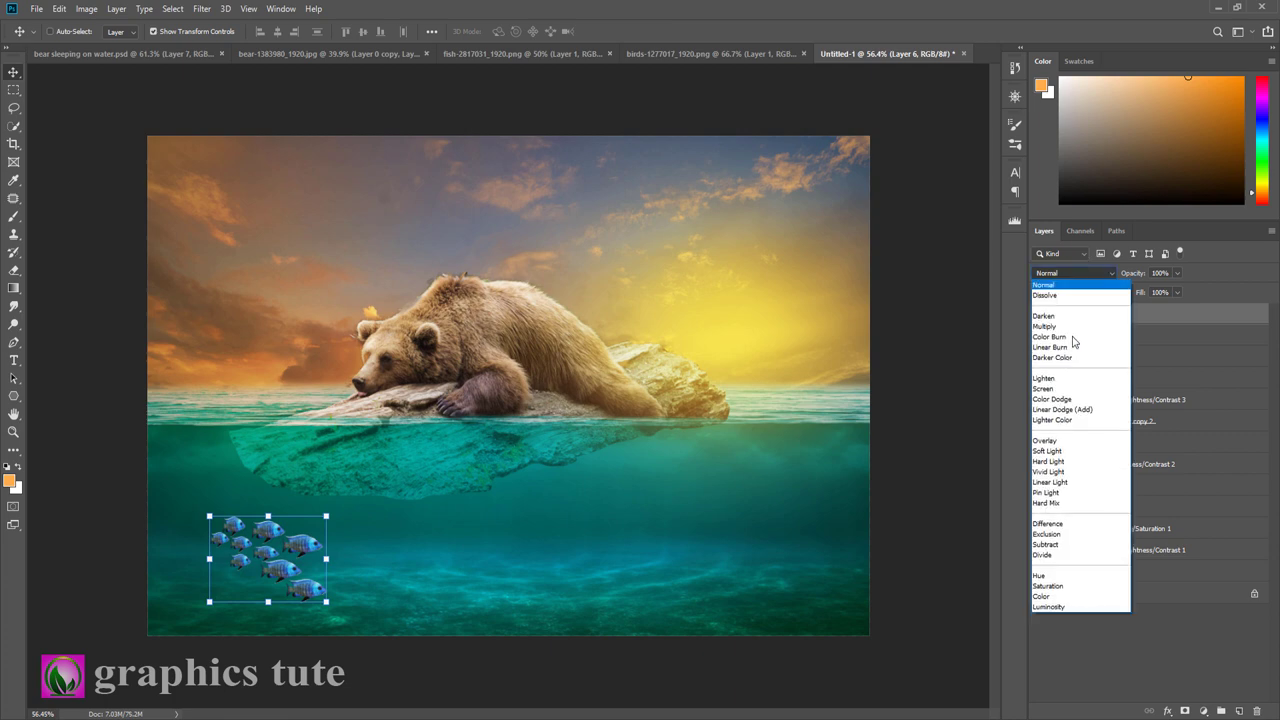
{"action": "left_click", "coordinate": [1055, 445]}
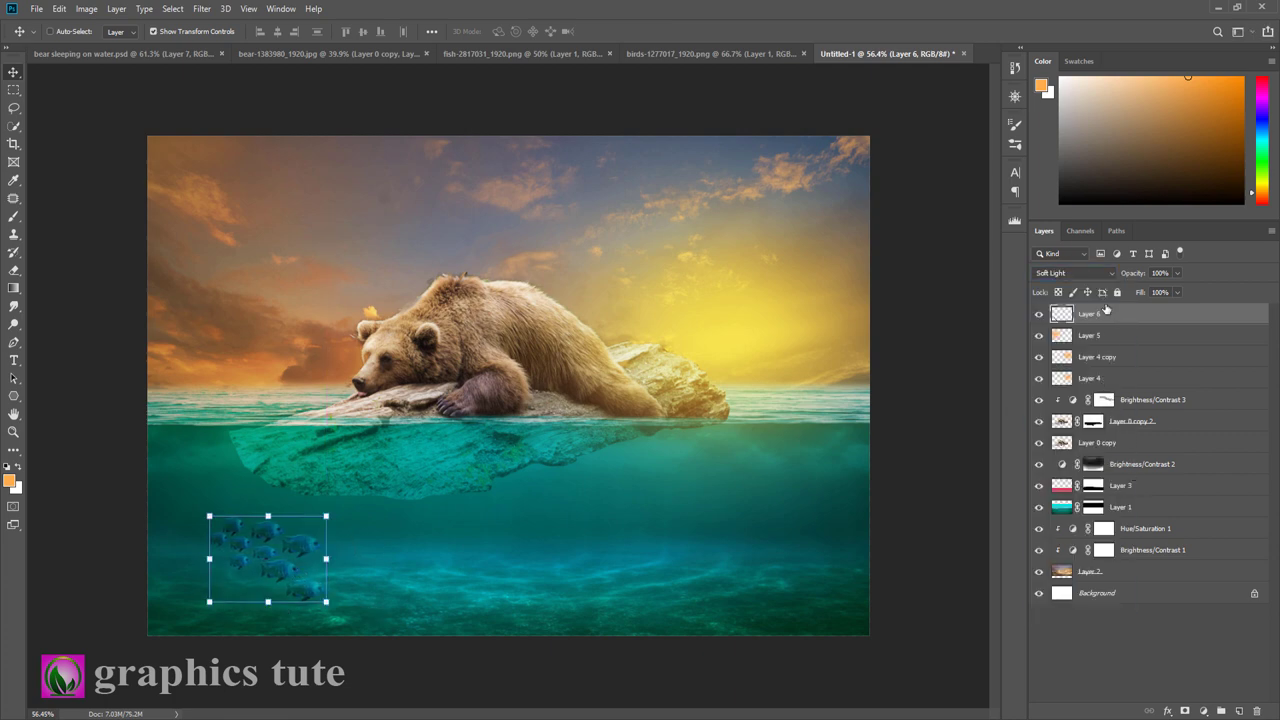
Add a new empty layer and pick a bubble brush shrunk to size 125
{"action": "left_click", "coordinate": [1239, 711]}
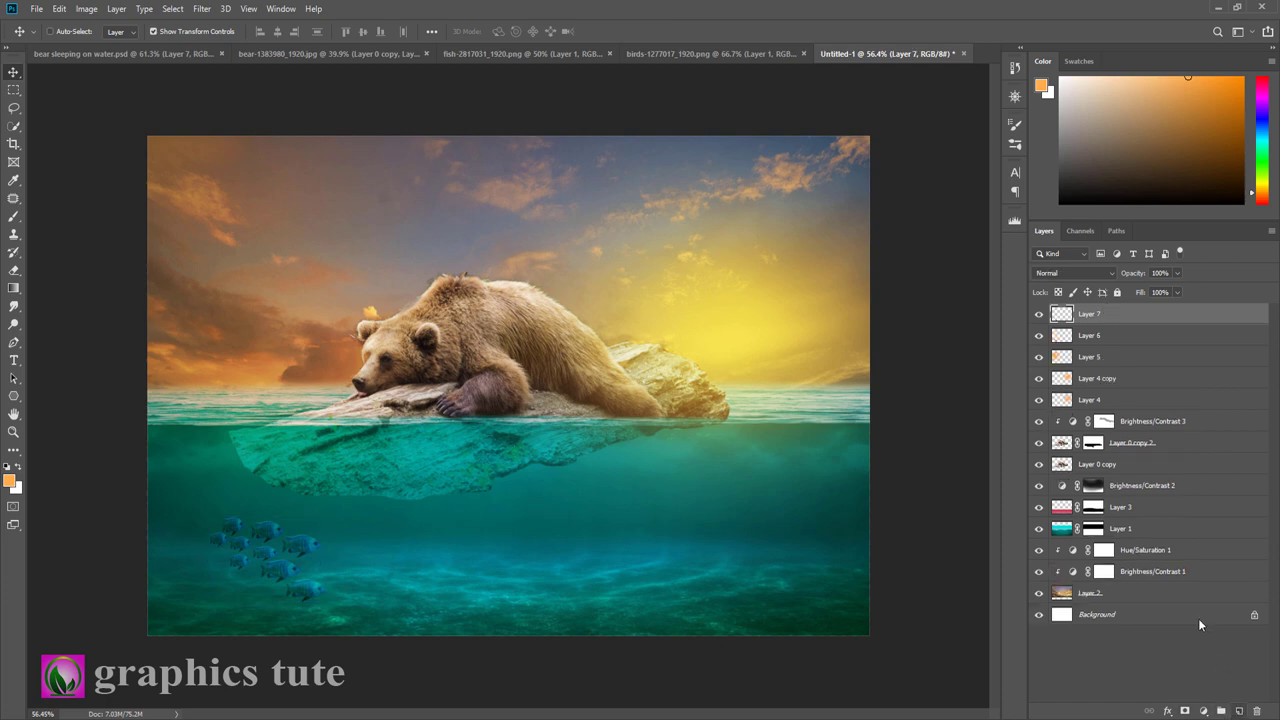
{"action": "left_click", "coordinate": [14, 217]}
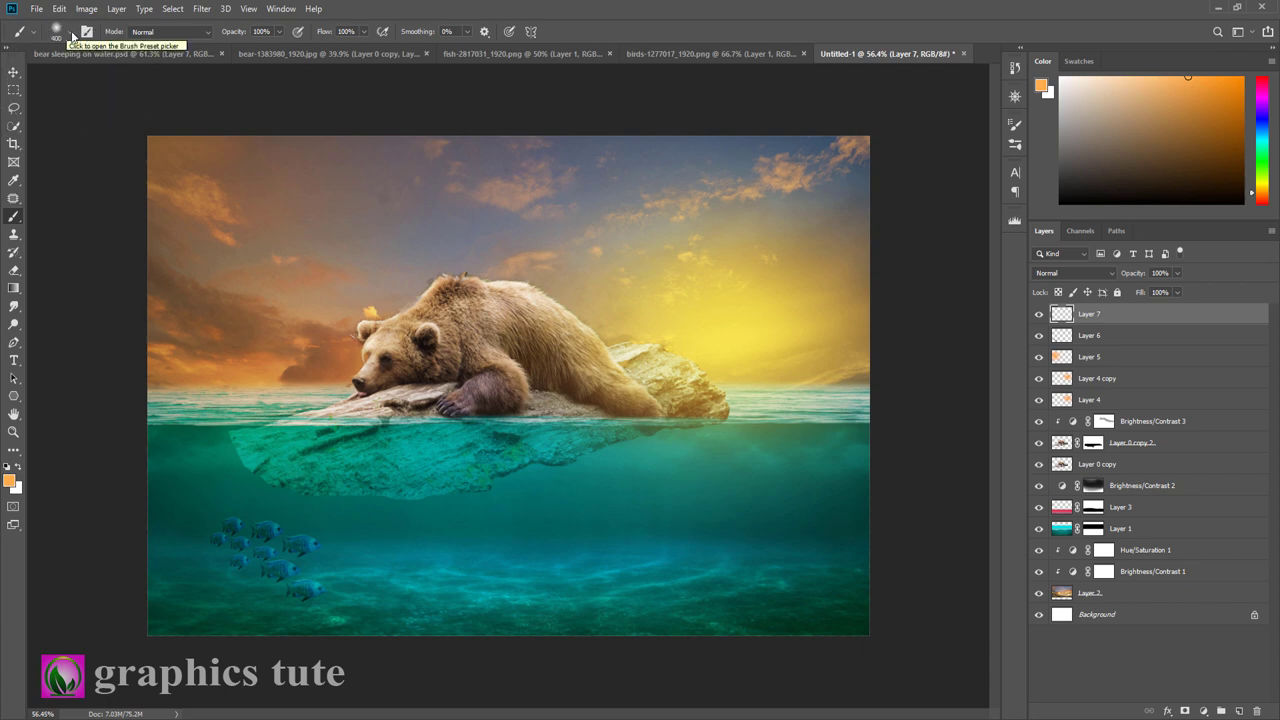
{"action": "left_click", "coordinate": [72, 37]}
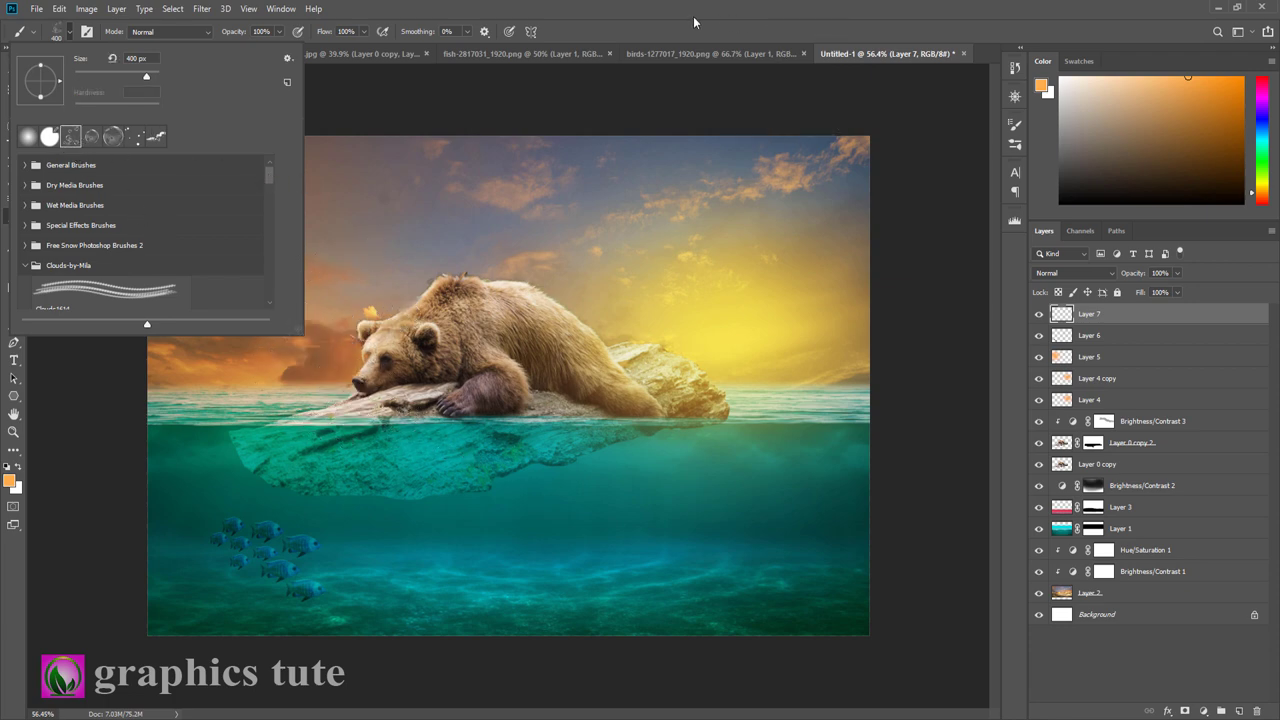
{"action": "left_click", "coordinate": [636, 42]}
{"action": "key", "text": "bracketleft"}
{"action": "key", "text": "bracketleft"}
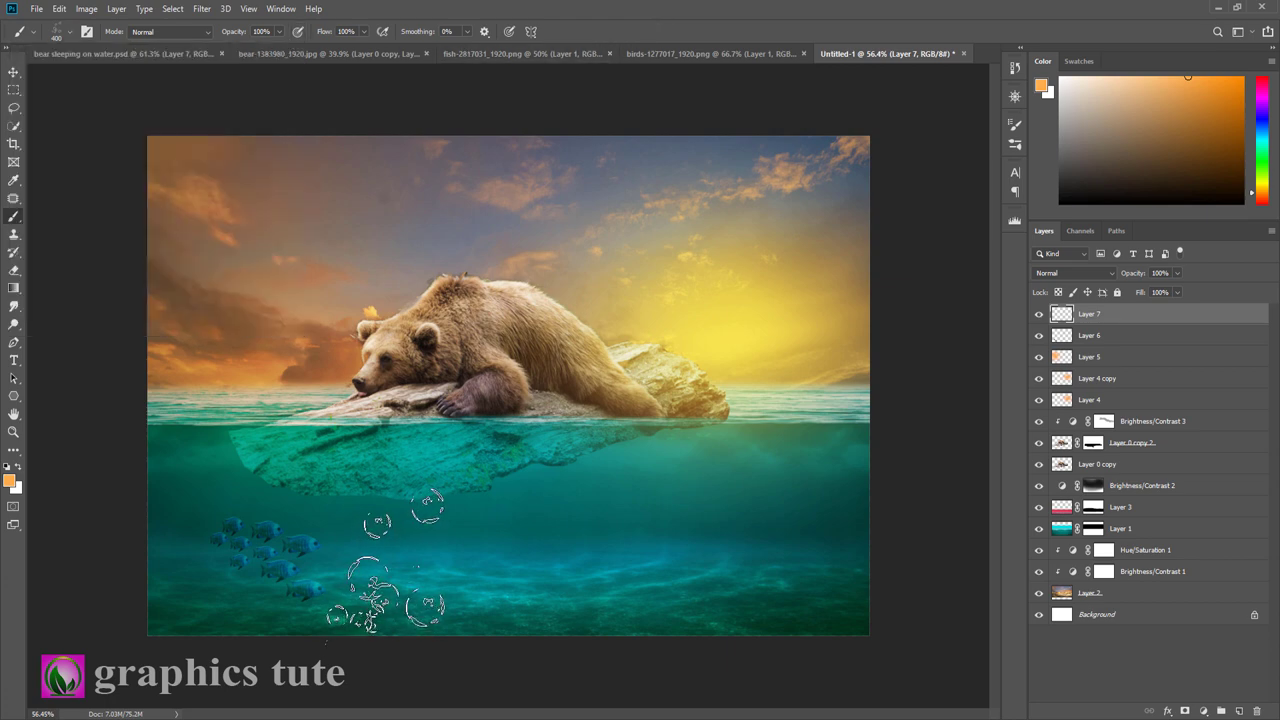
{"action": "key", "text": "bracketleft"}
{"action": "key", "text": "bracketleft"}
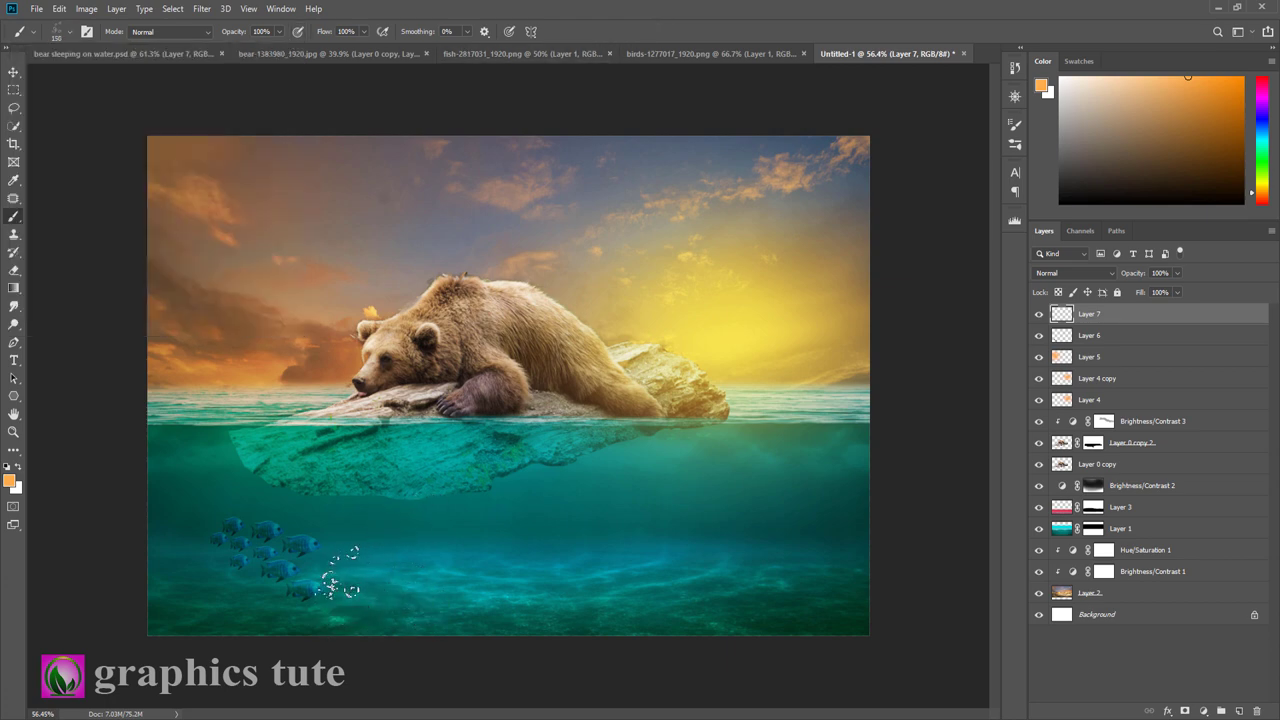
{"action": "key", "text": "bracketleft"}
{"action": "key", "text": "bracketleft"}
Stamp white bubbles with a size-150 brush, rising from the fish toward the rock
{"action": "left_click", "coordinate": [330, 566]}
{"action": "left_click_drag", "start_coordinate": [325, 540], "coordinate": [322, 465]}
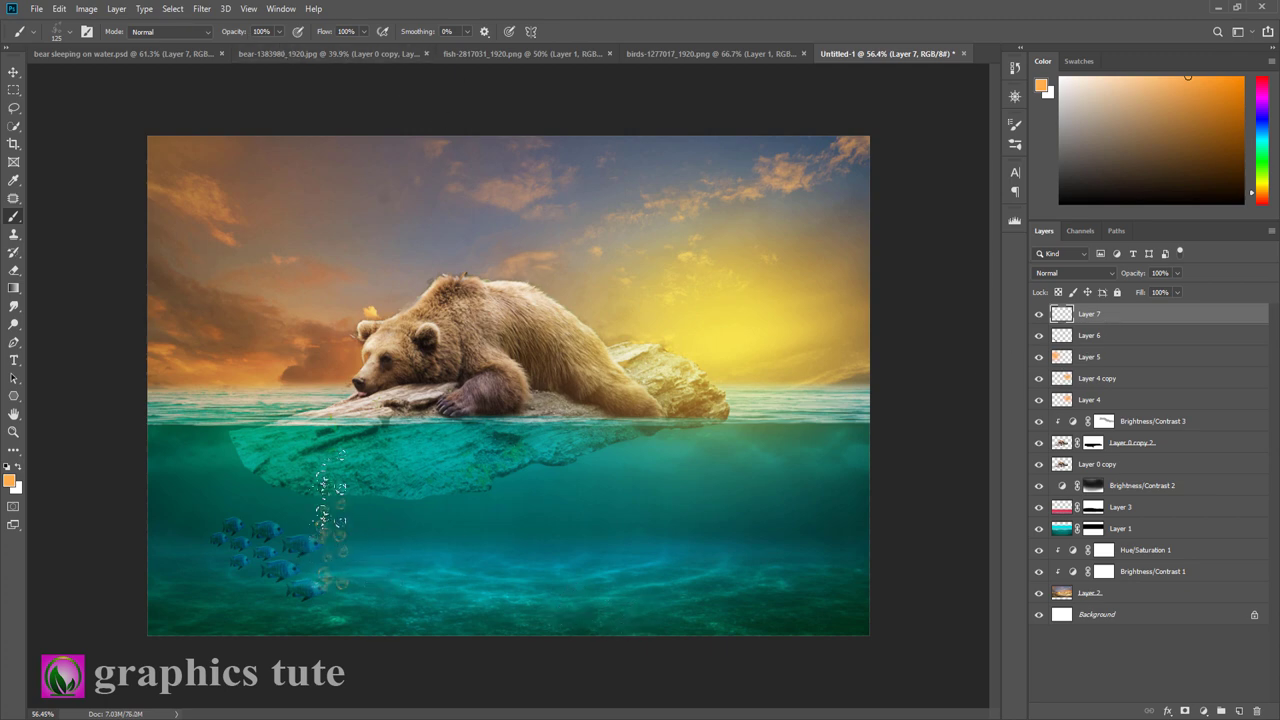
{"action": "key", "text": "ctrl+z"}
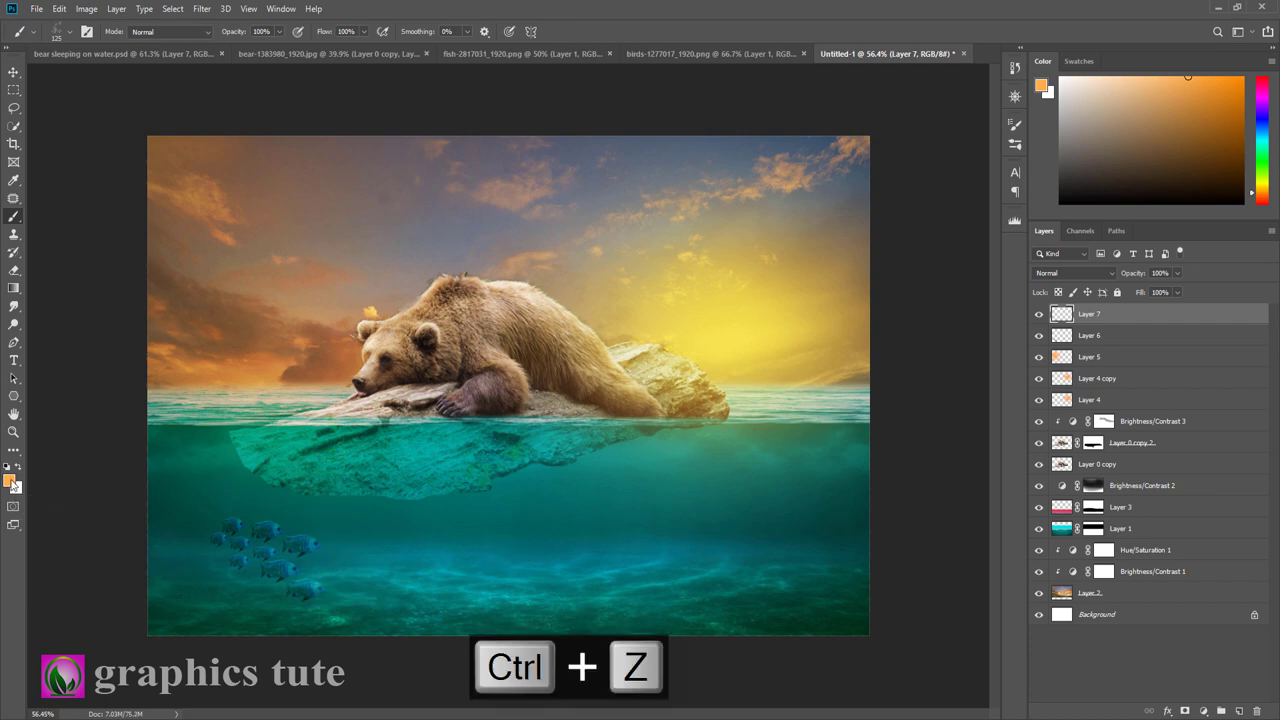
{"action": "left_click", "coordinate": [17, 469]}
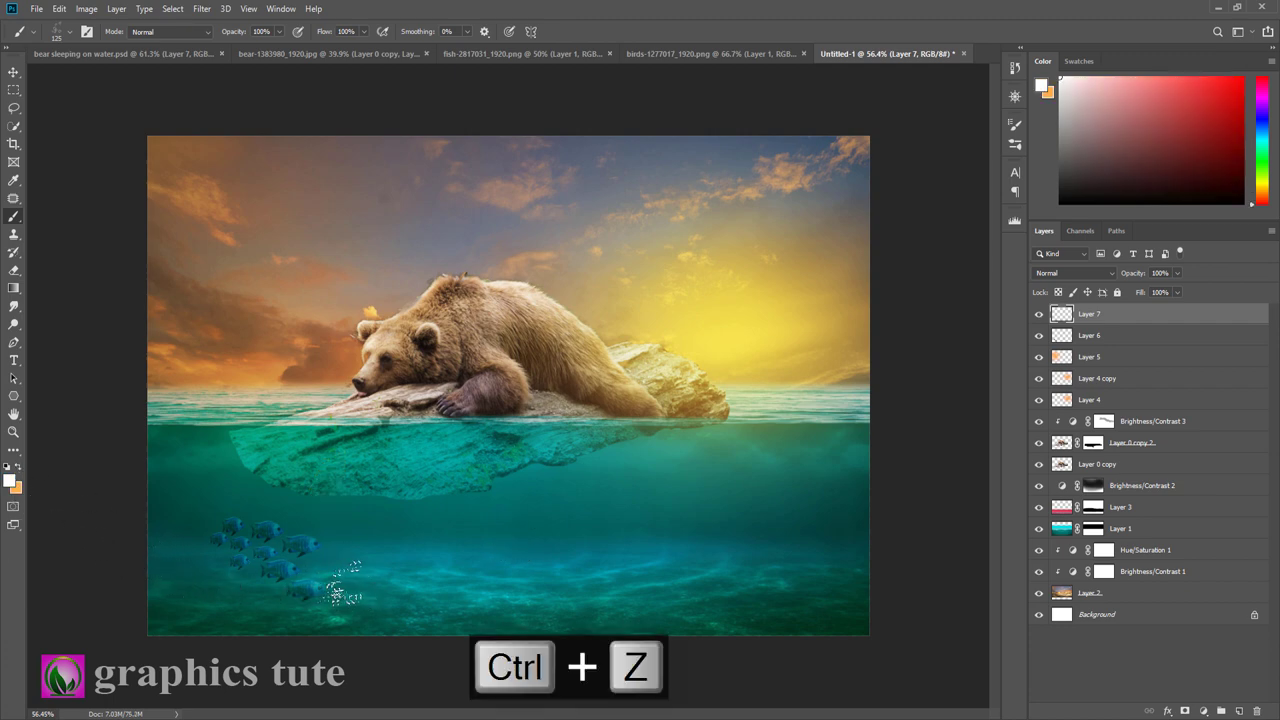
{"action": "left_click_drag", "start_coordinate": [340, 578], "coordinate": [295, 445]}
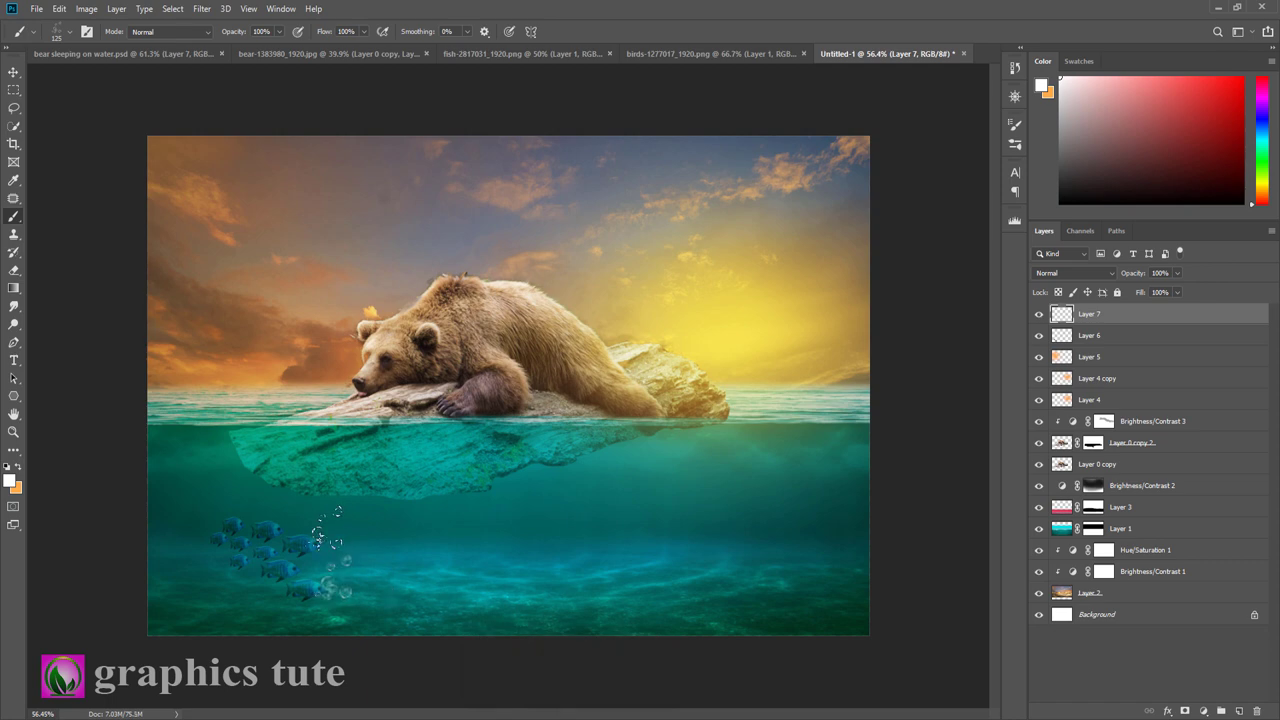
{"action": "key", "text": "ctrl+z"}
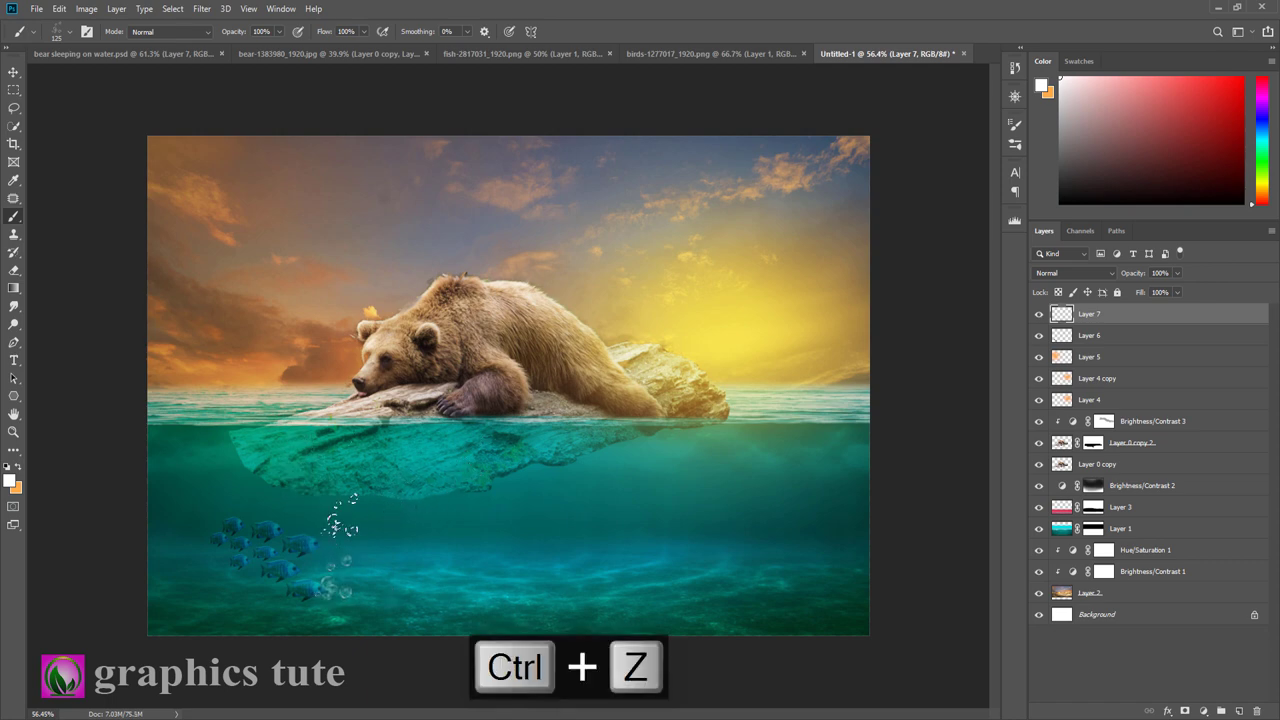
{"action": "key", "text": "bracketright"}
{"action": "key", "text": "bracketright"}
{"action": "left_click", "coordinate": [282, 485]}
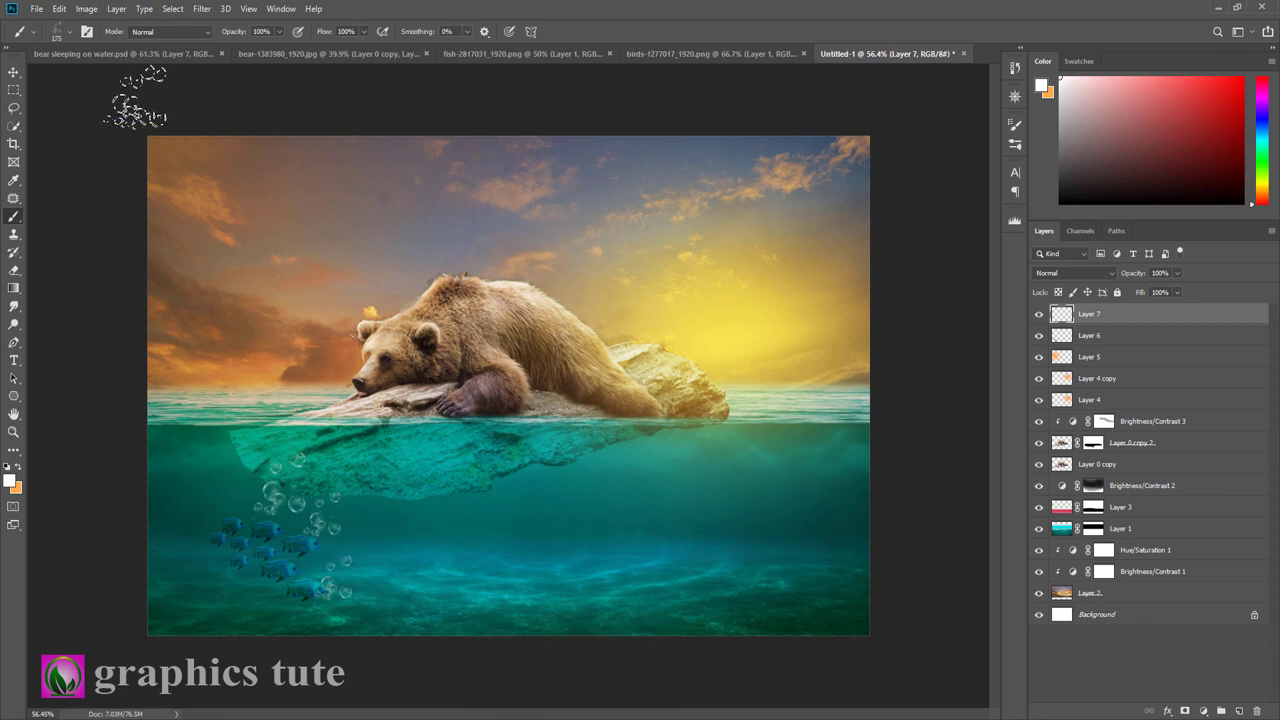
{"action": "left_click", "coordinate": [14, 72]}
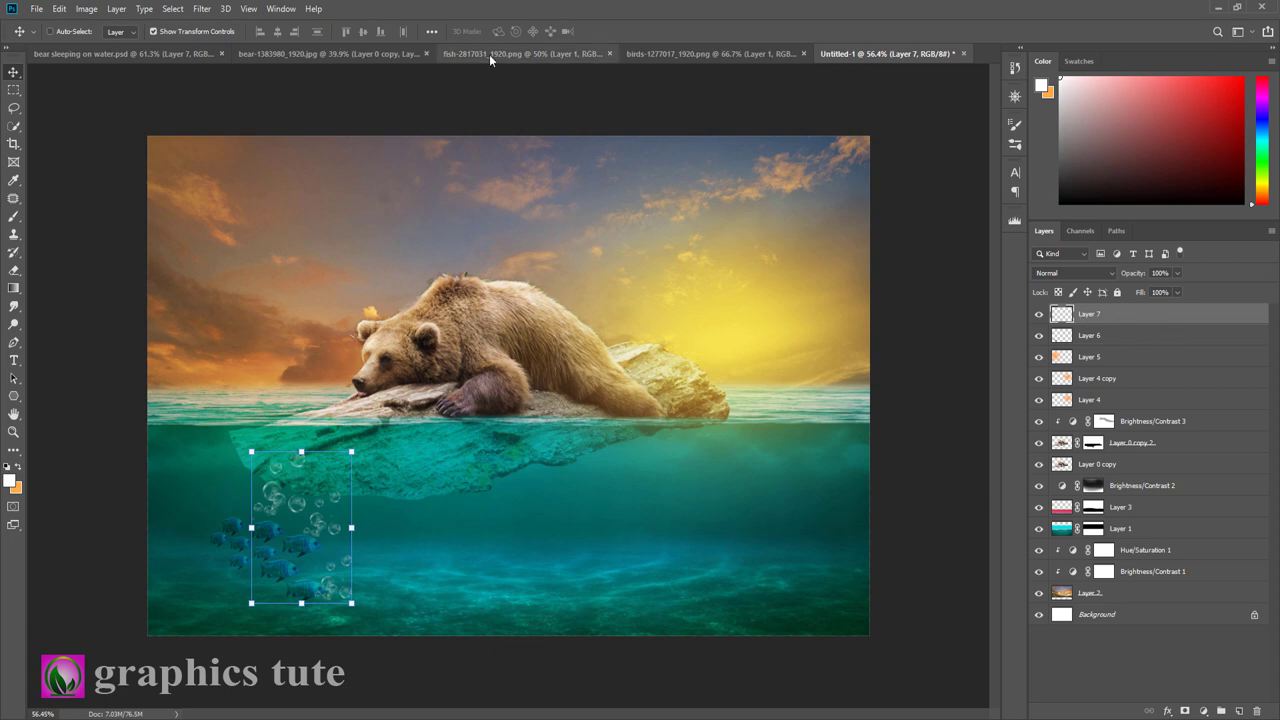
Drag the birds into the bear scene, scale them to about 33.6%, and place them upper right near the sun
{"action": "left_click", "coordinate": [646, 53]}
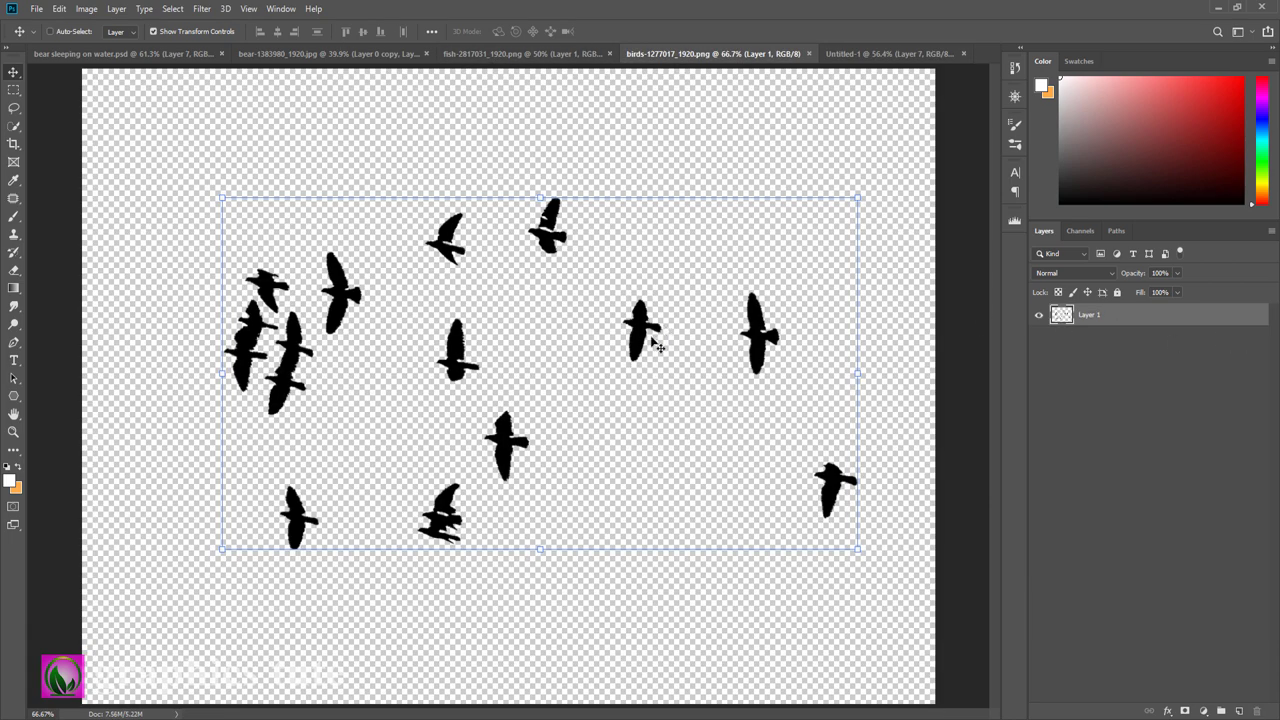
{"action": "left_click_drag", "start_coordinate": [657, 337], "coordinate": [843, 49]}
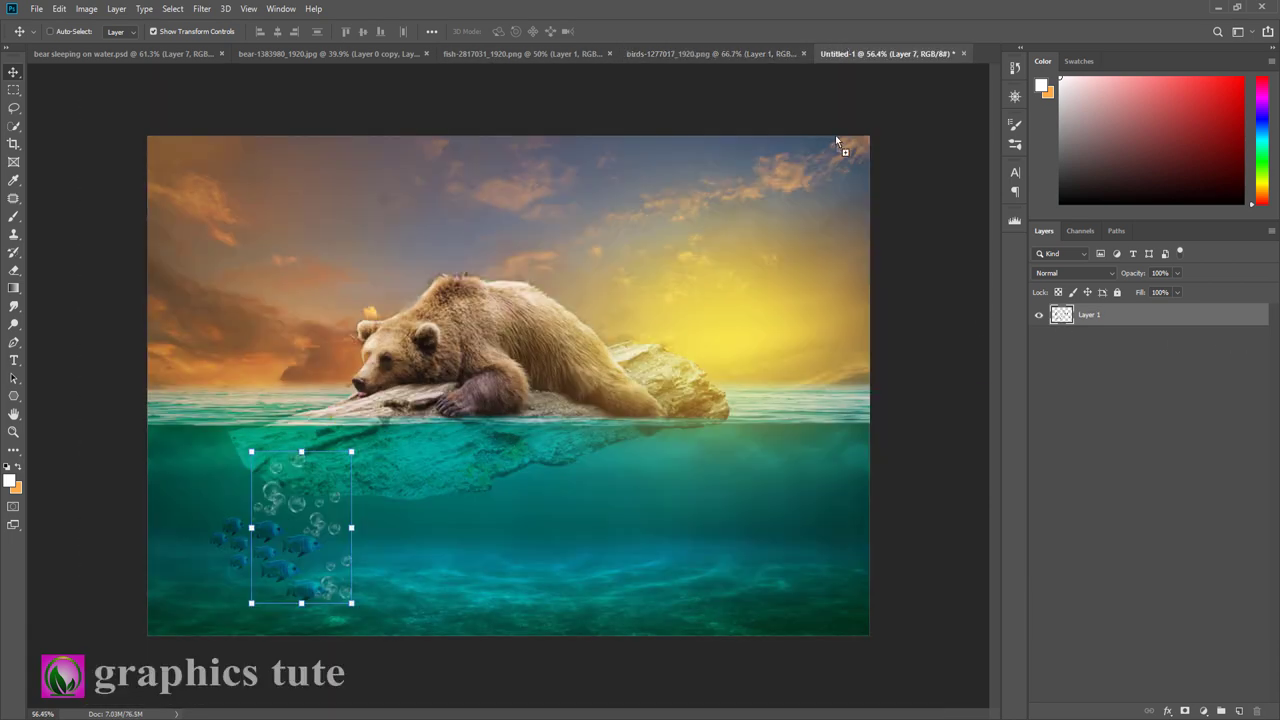
{"action": "left_click_drag", "start_coordinate": [837, 140], "coordinate": [829, 343]}
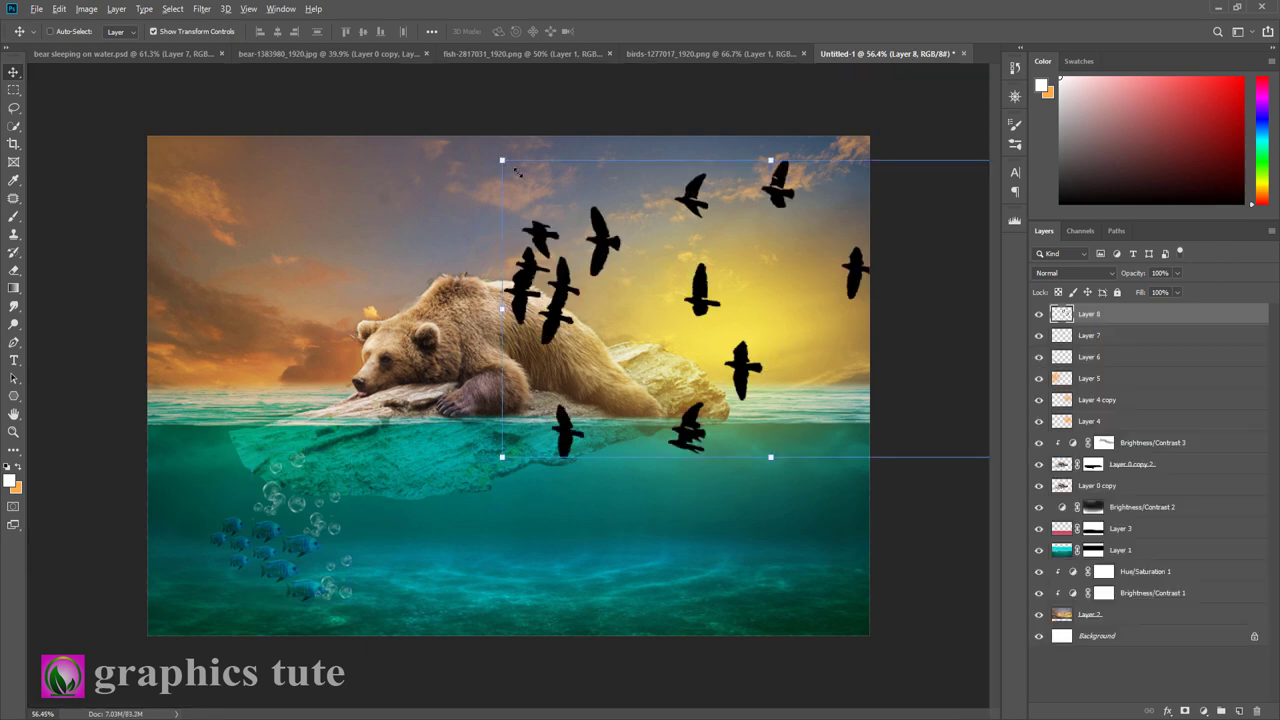
{"action": "left_click_drag", "start_coordinate": [517, 172], "coordinate": [671, 282]}
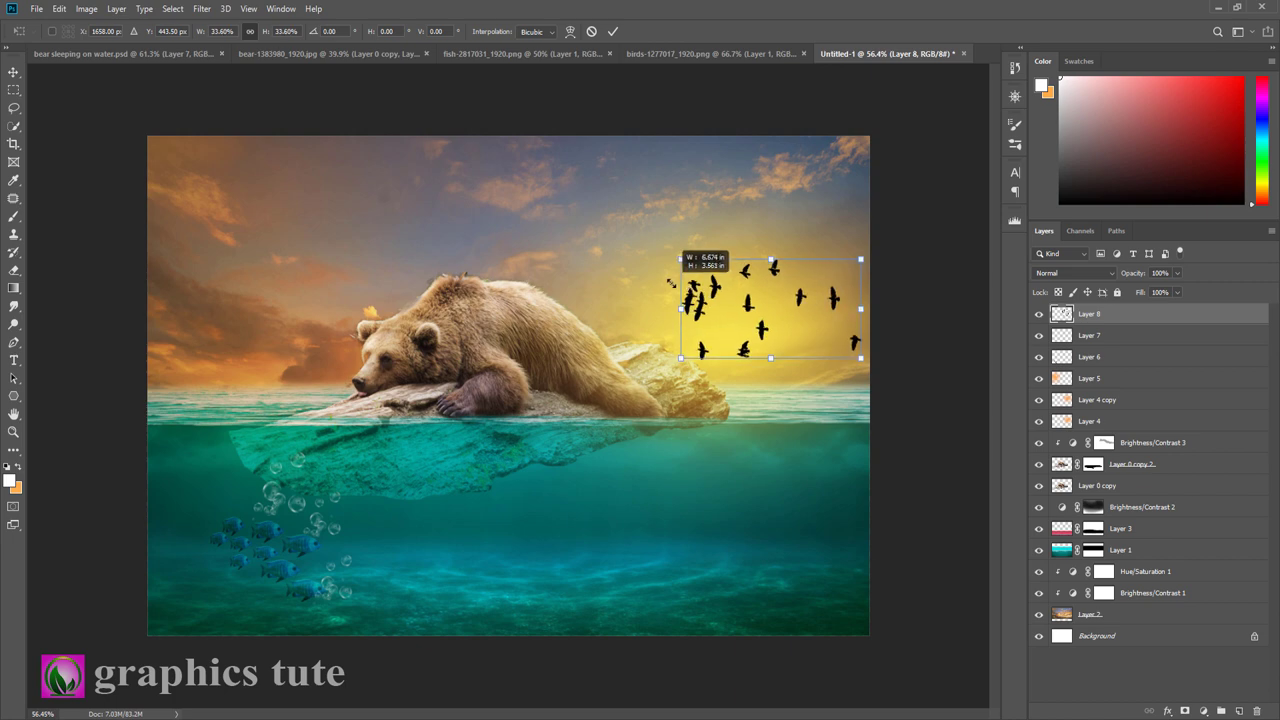
{"action": "left_click_drag", "start_coordinate": [757, 302], "coordinate": [715, 259]}
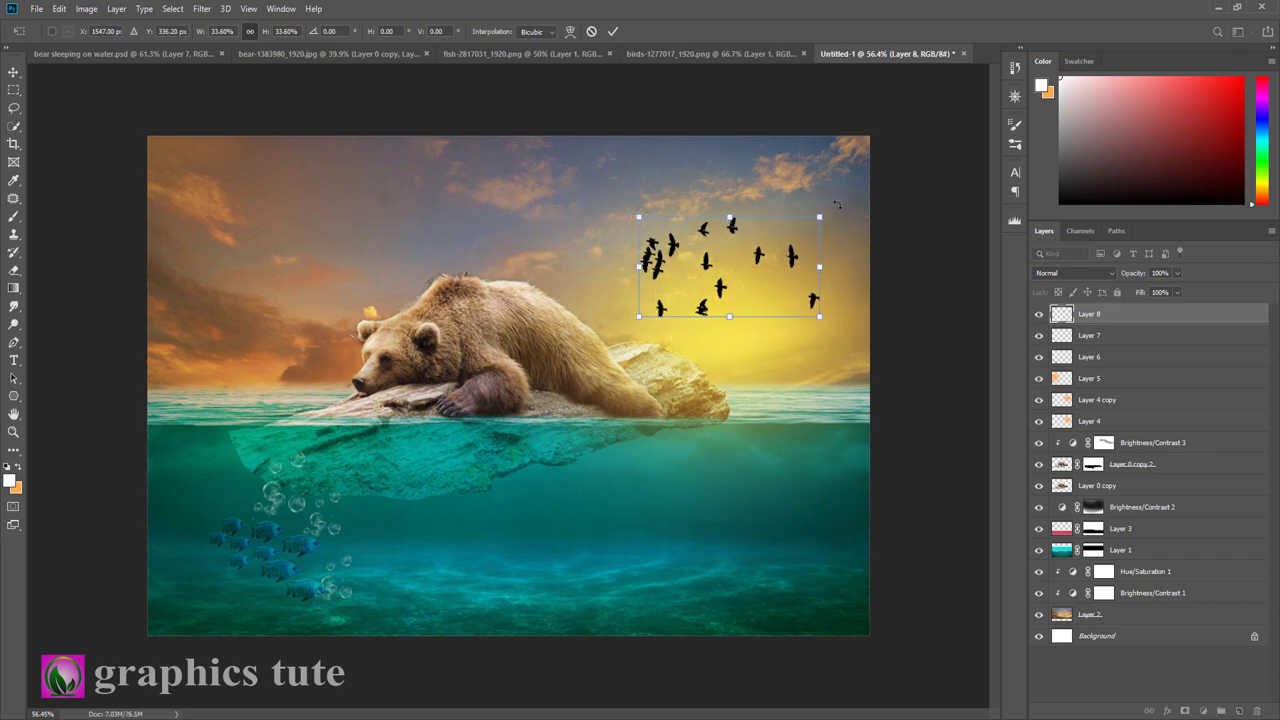
{"action": "left_click_drag", "start_coordinate": [776, 262], "coordinate": [790, 262]}
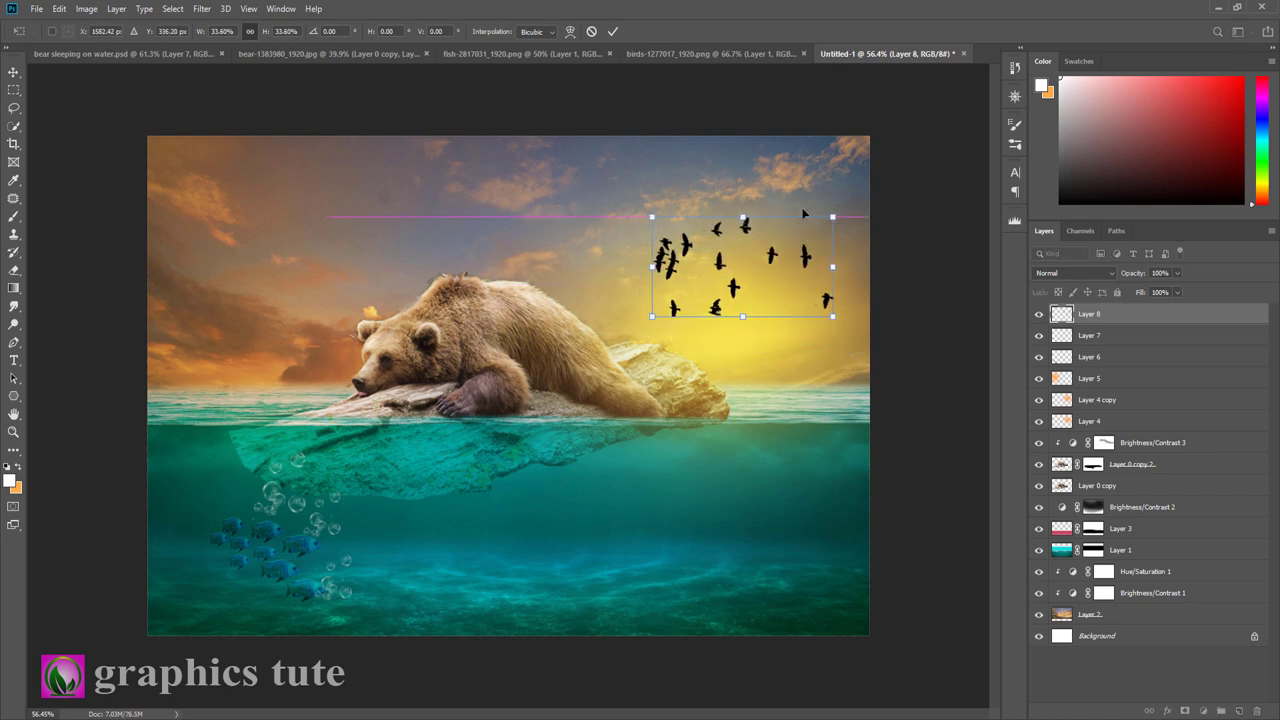
{"action": "left_click", "coordinate": [612, 31]}
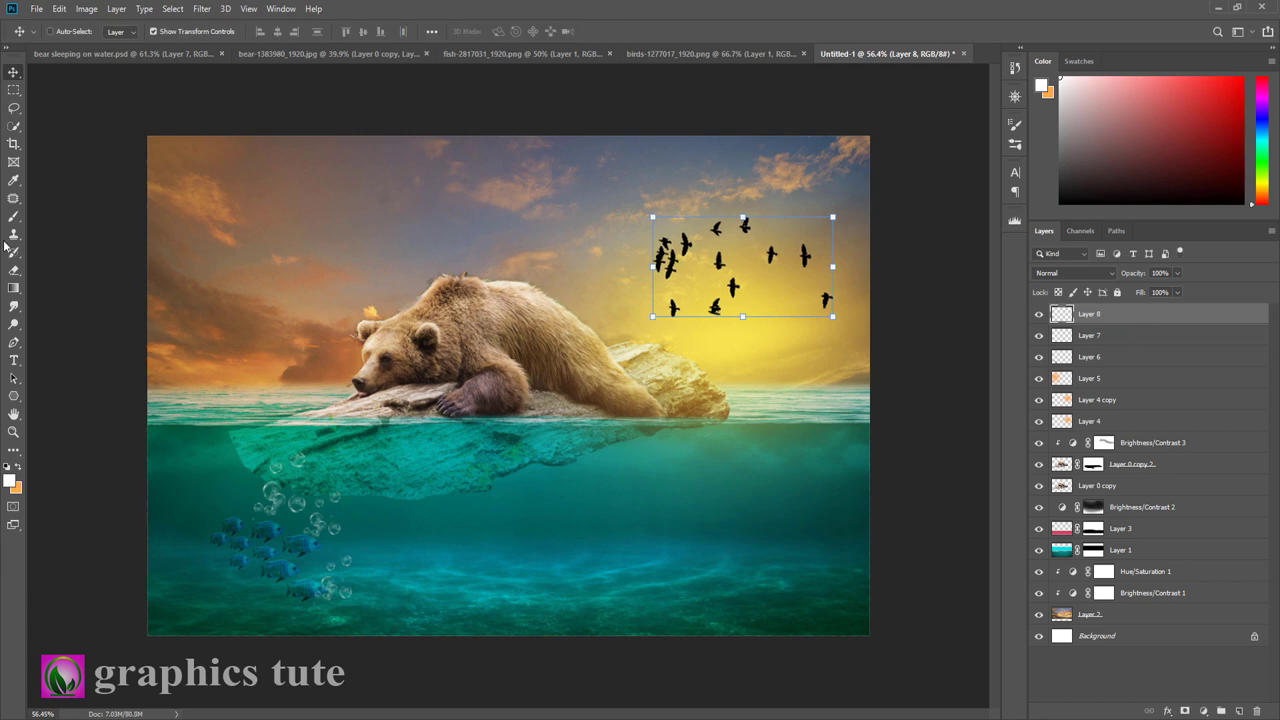
{"action": "left_click", "coordinate": [13, 431]}
{"action": "mouse_move", "coordinate": [534, 420]}
{"action": "left_mouse_down"}
{"action": "mouse_move", "coordinate": [507, 394]}
{"action": "mouse_move", "coordinate": [530, 399]}
{"action": "mouse_move", "coordinate": [502, 339]}
{"action": "left_mouse_up"}
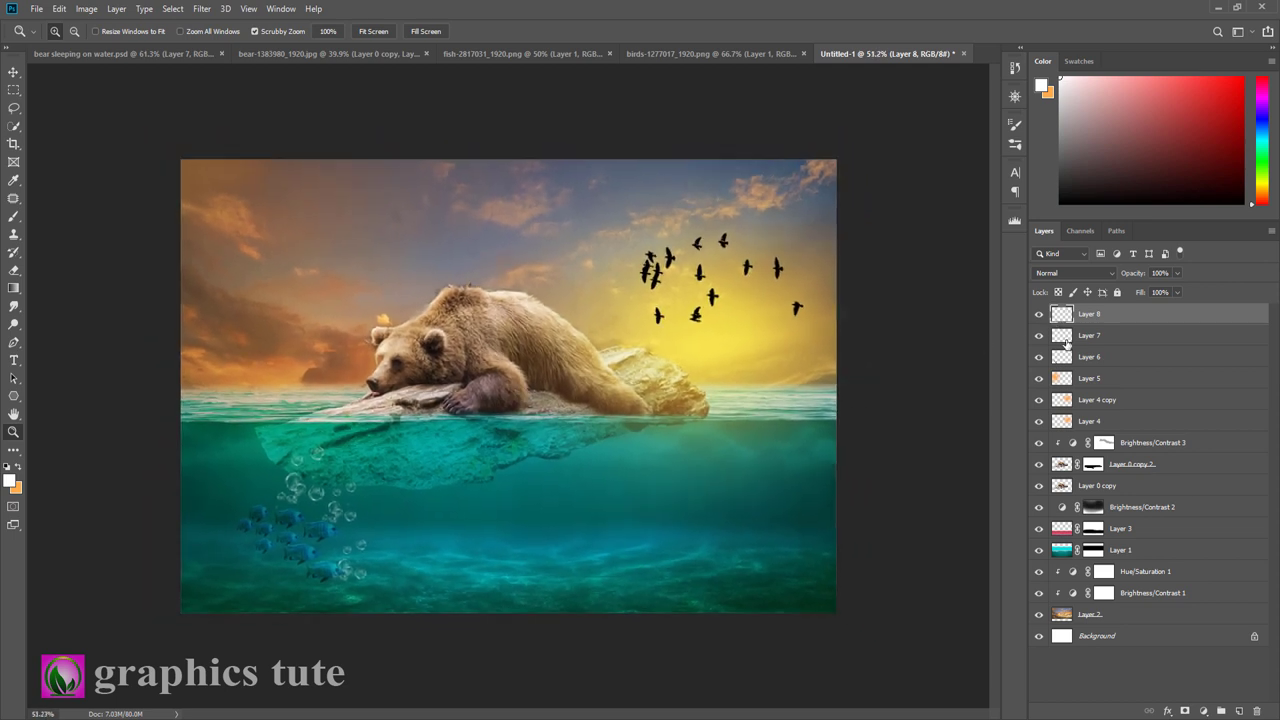
Add a Brightness/Contrast adjustment layer that darkens the whole composite
{"action": "left_click", "coordinate": [1205, 712]}
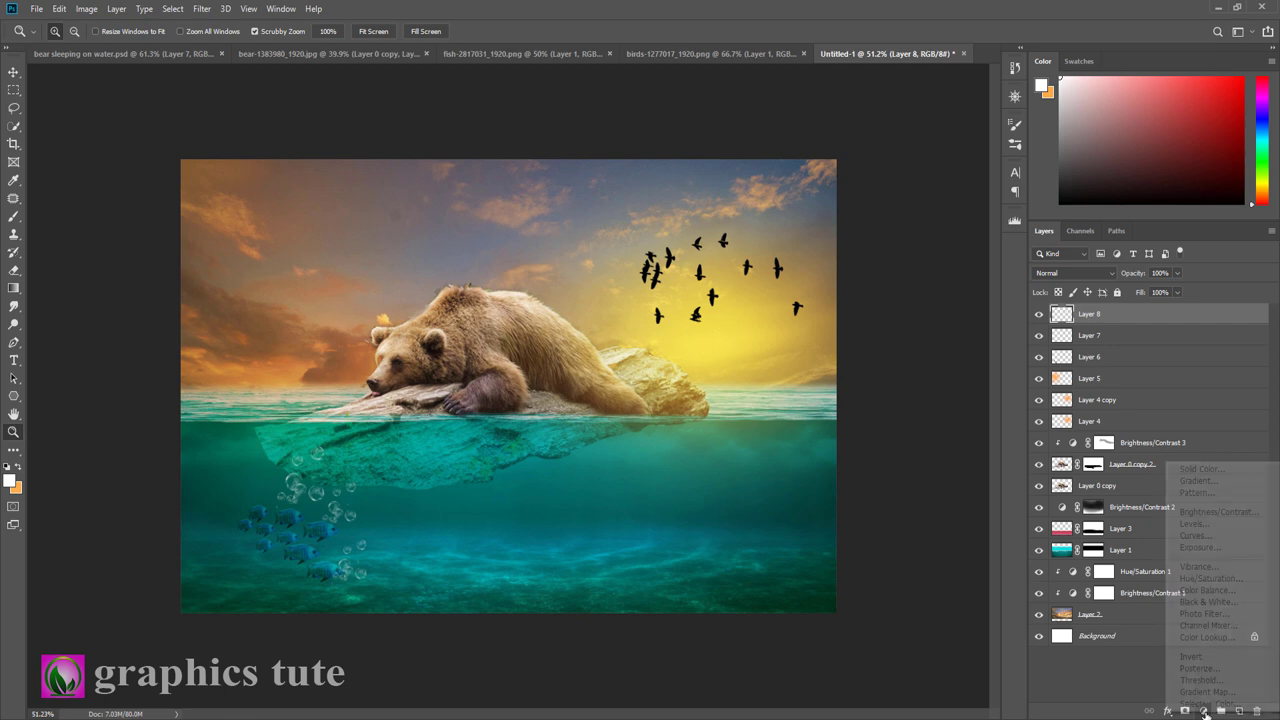
{"action": "left_click", "coordinate": [1225, 520]}
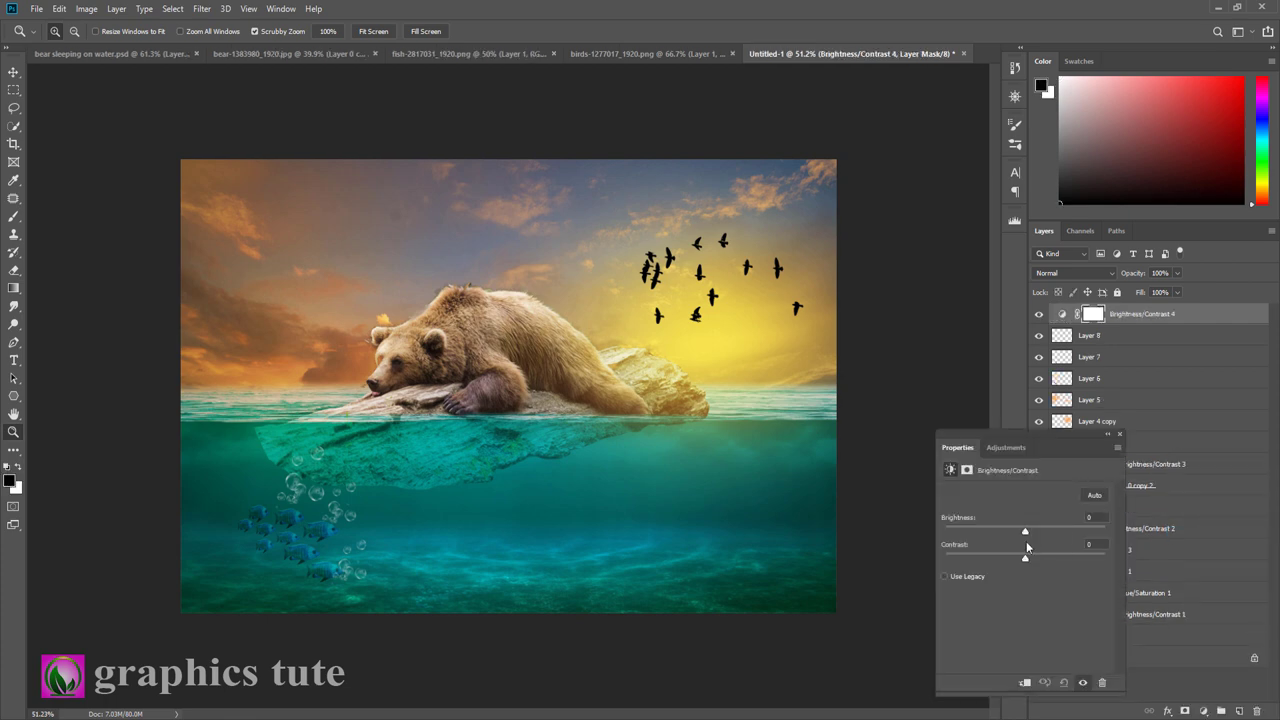
{"action": "left_click_drag", "start_coordinate": [1025, 535], "coordinate": [998, 534]}
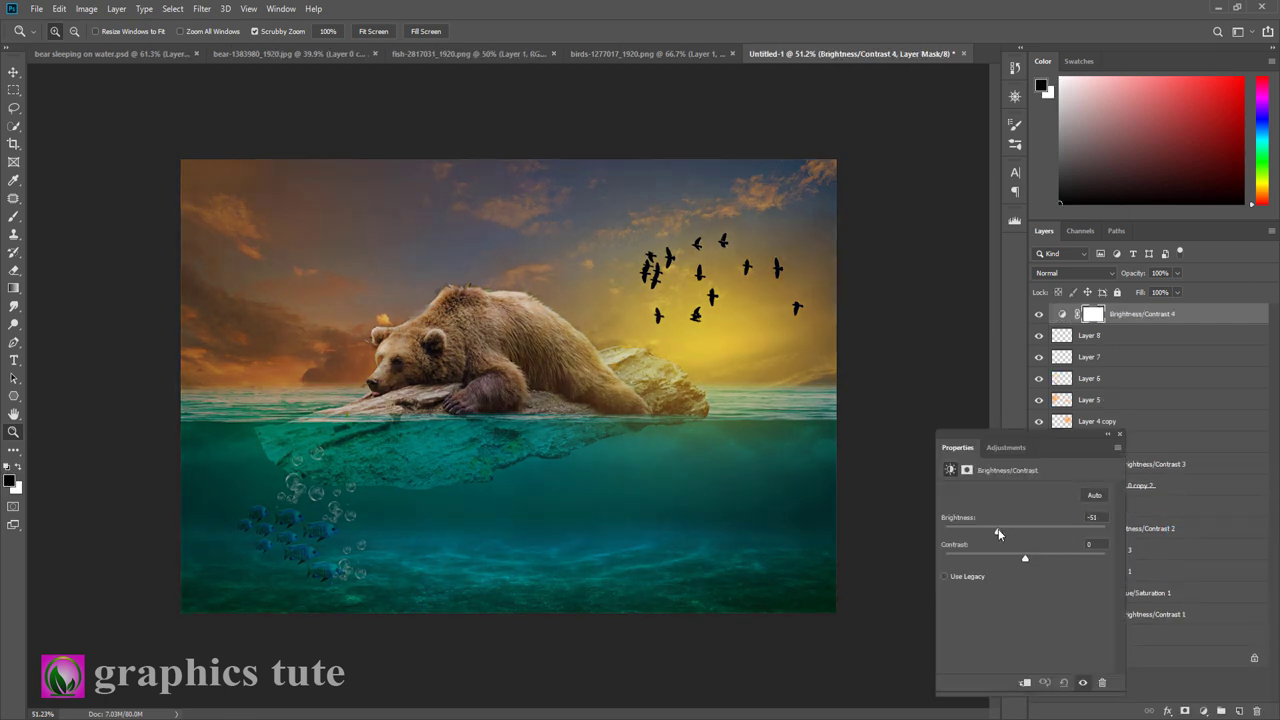
{"action": "left_click", "coordinate": [1119, 434]}
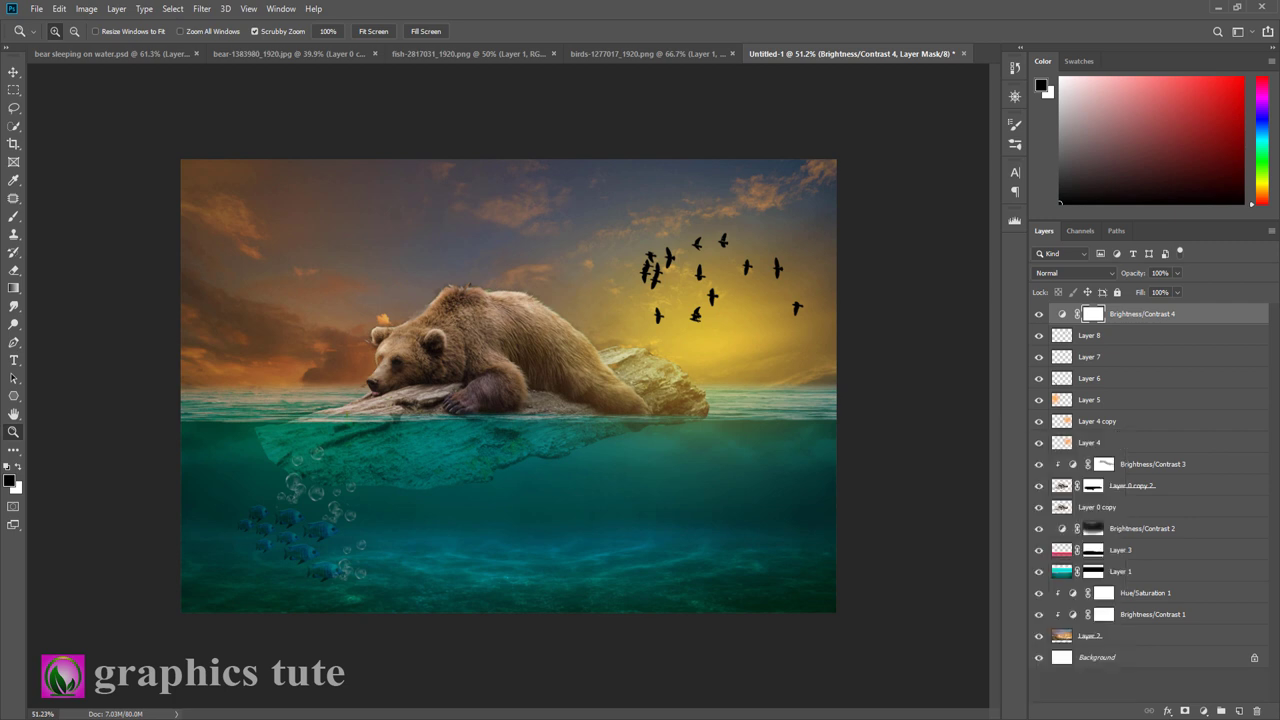
Mask out the adjustment with a 500-pixel soft round brush, compare, and add a new Layer 9
{"action": "left_click", "coordinate": [14, 217]}
{"action": "left_click", "coordinate": [70, 37]}
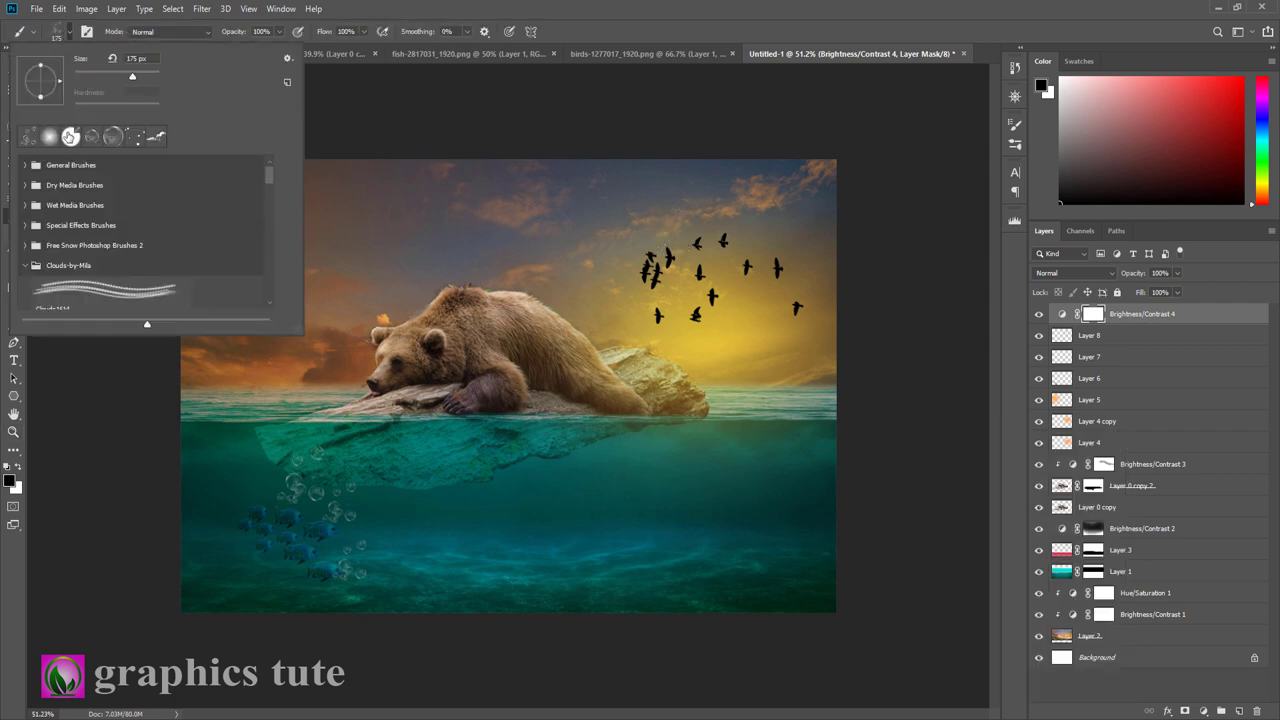
{"action": "left_click", "coordinate": [50, 137]}
{"action": "key", "text": "Return"}
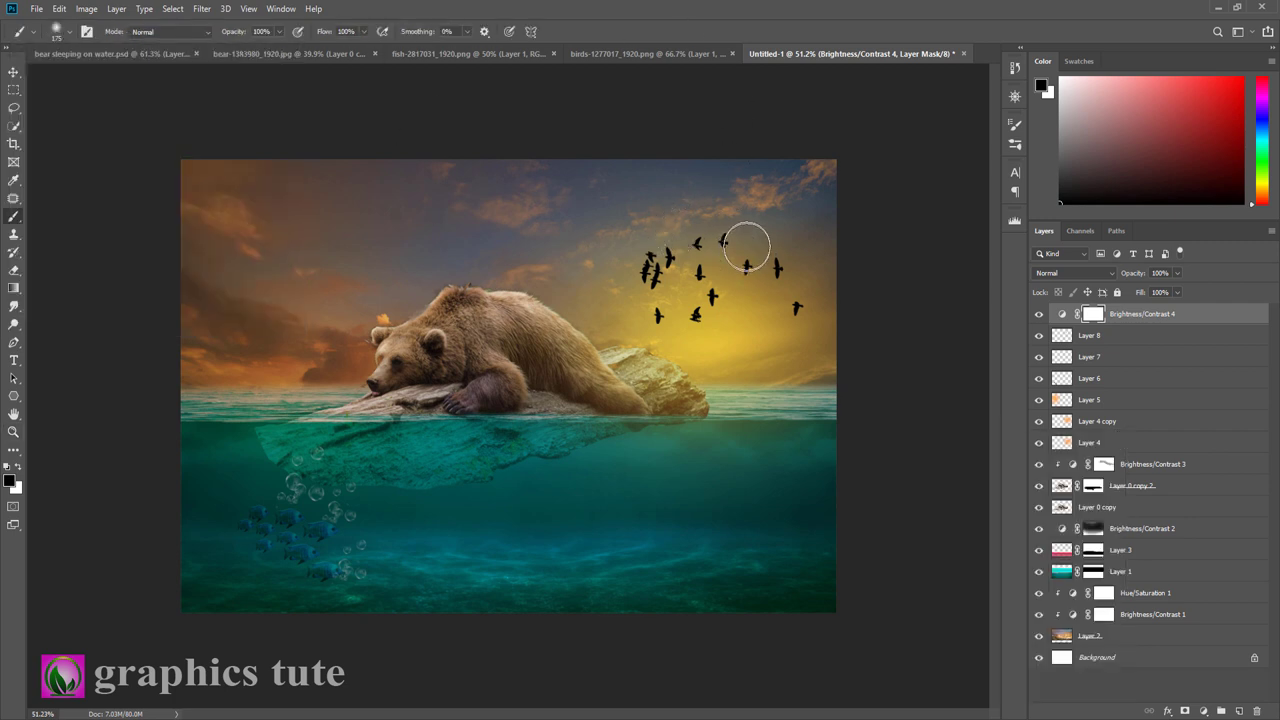
{"action": "key", "text": "bracketright"}
{"action": "key", "text": "bracketright"}
{"action": "key", "text": "bracketright"}
{"action": "key", "text": "bracketright"}
{"action": "key", "text": "bracketright"}
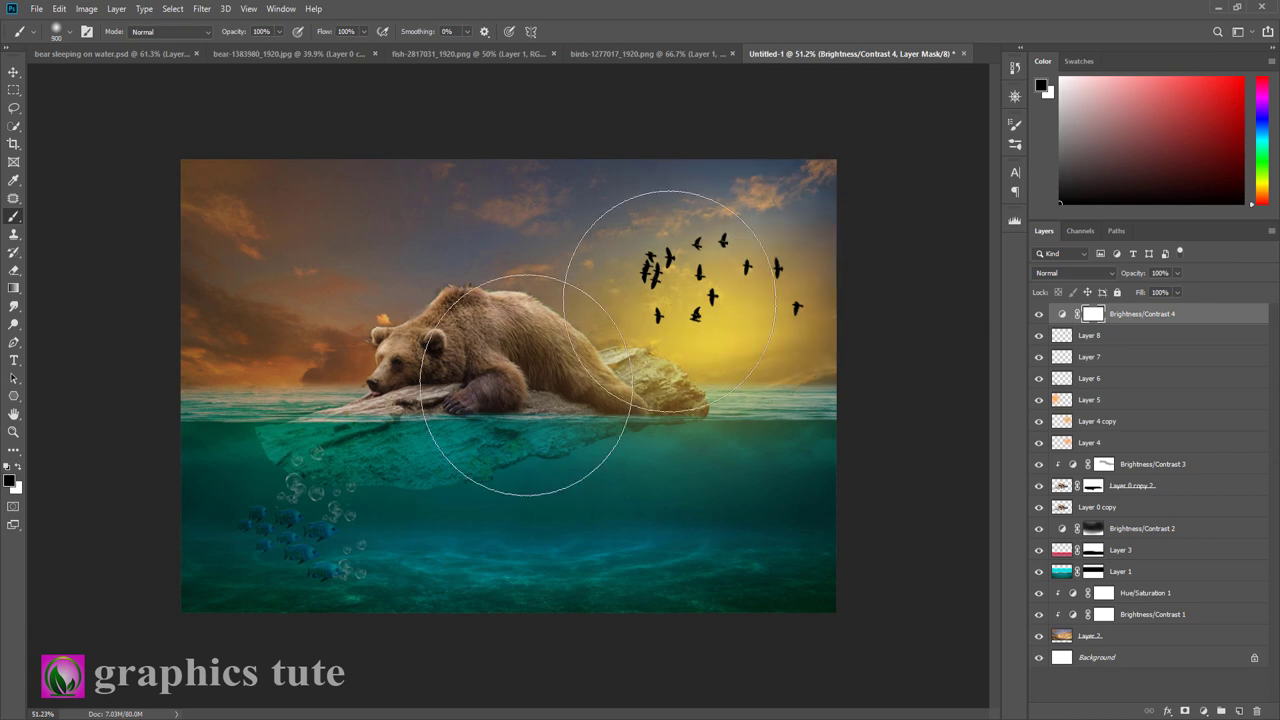
{"action": "left_click_drag", "start_coordinate": [757, 271], "coordinate": [645, 263]}
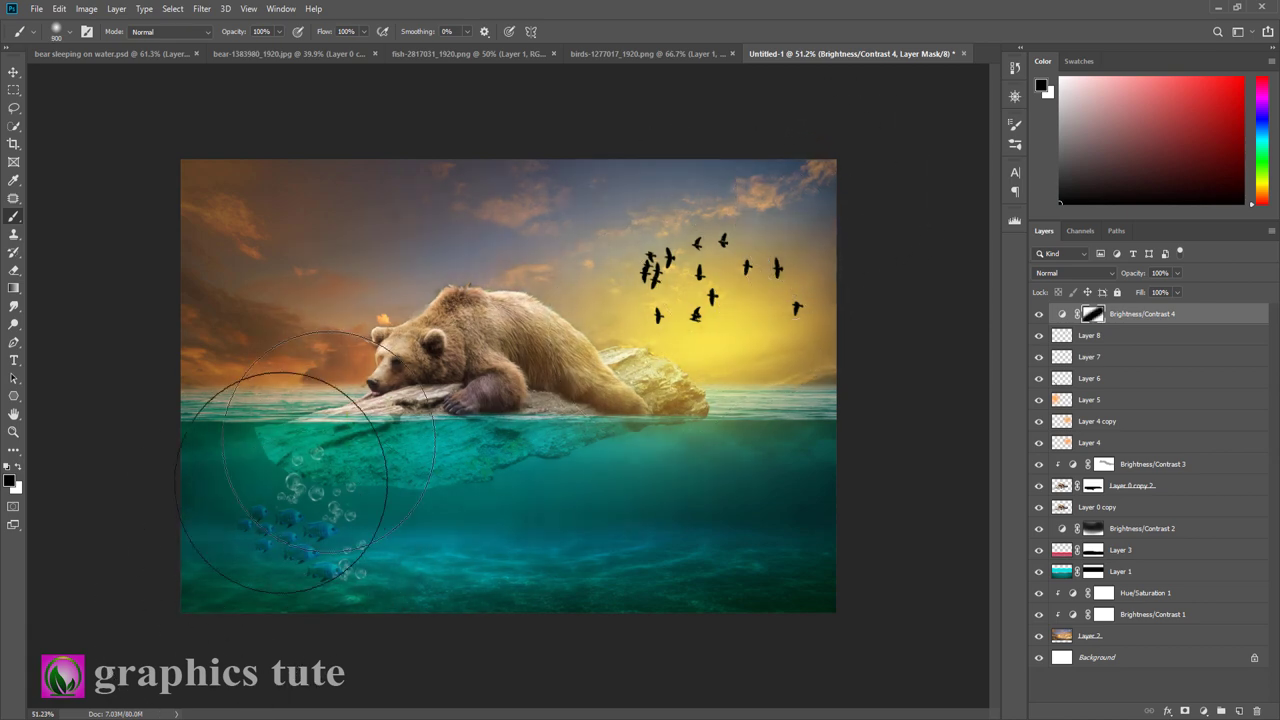
{"action": "left_click", "coordinate": [1040, 315]}
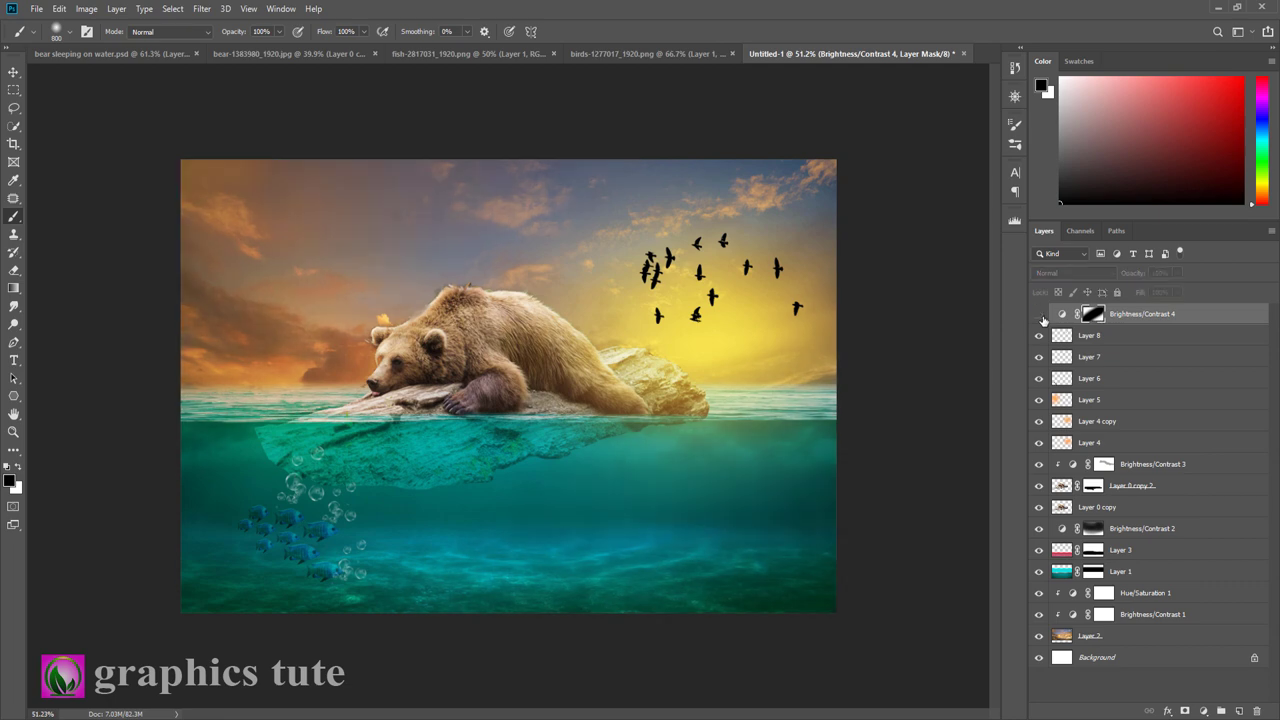
{"action": "left_click", "coordinate": [1040, 315]}
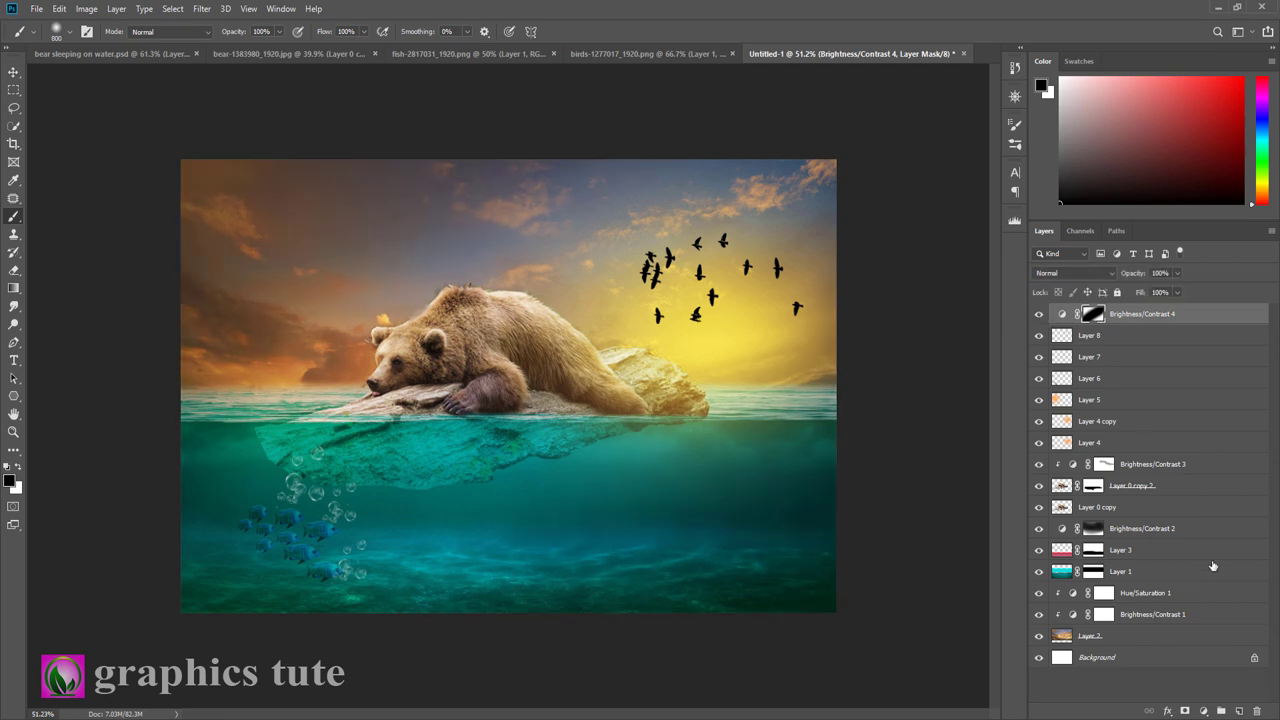
{"action": "left_click", "coordinate": [1239, 711]}
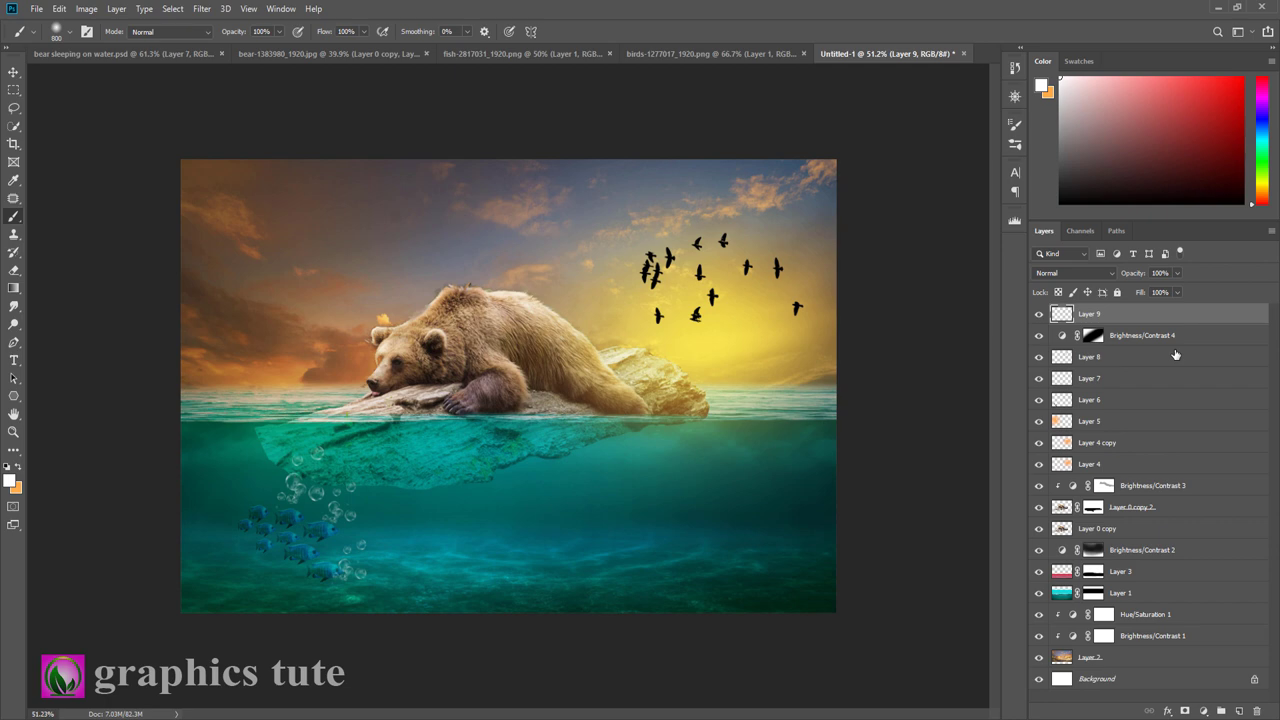
Stamp visible into Layer 9; in Camera Raw set Temperature +3, Tint -3, more contrast and highlights, Shadows -29
{"action": "key", "text": "ctrl+shift+alt+e"}
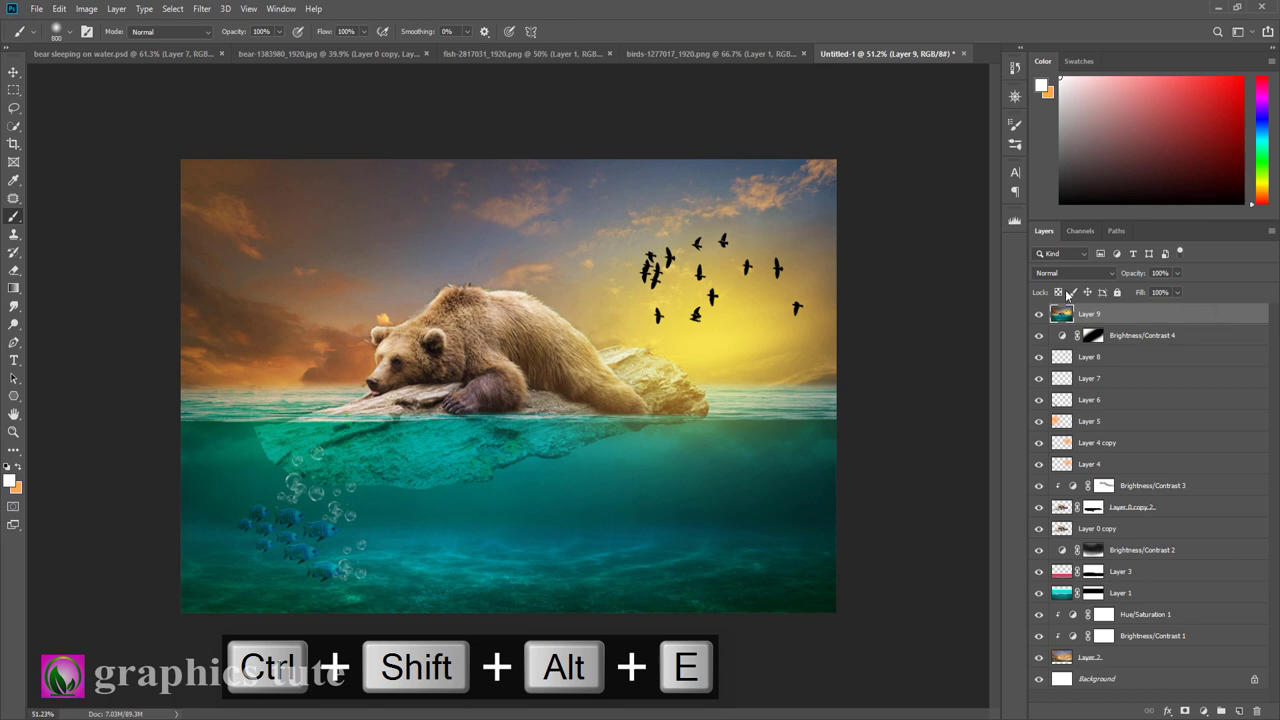
{"action": "left_click", "coordinate": [203, 10]}
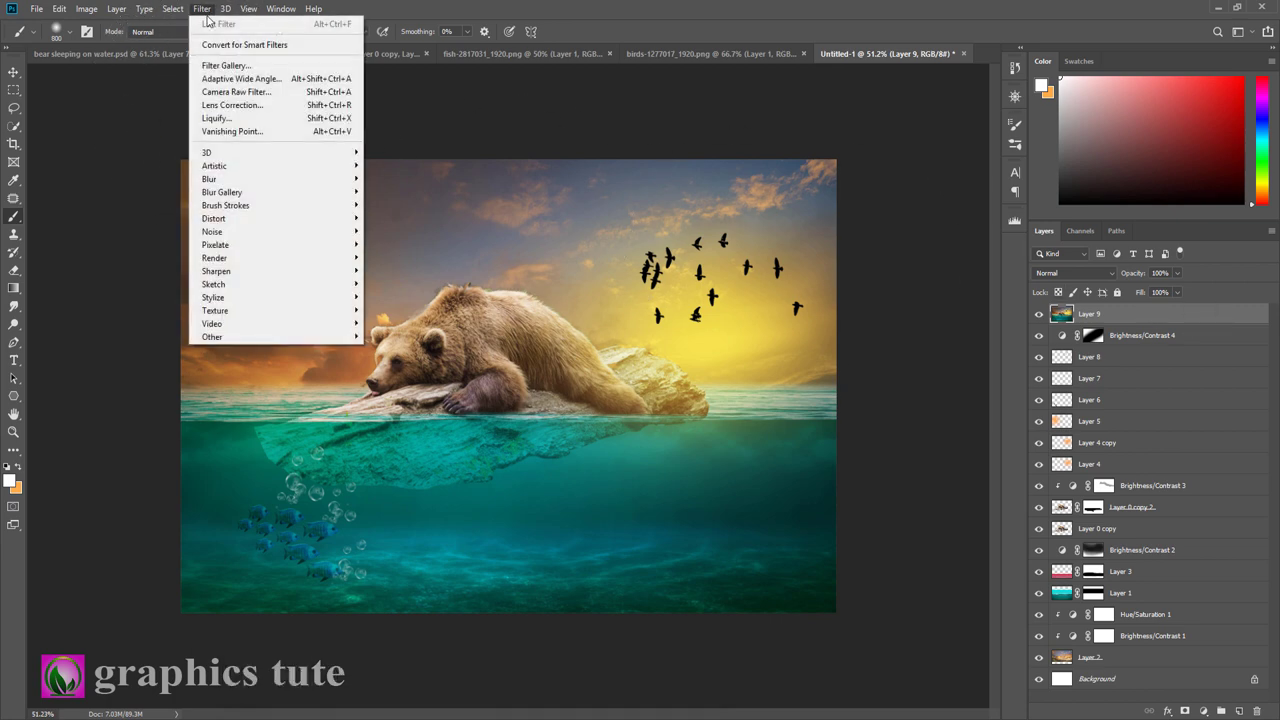
{"action": "left_click", "coordinate": [225, 92]}
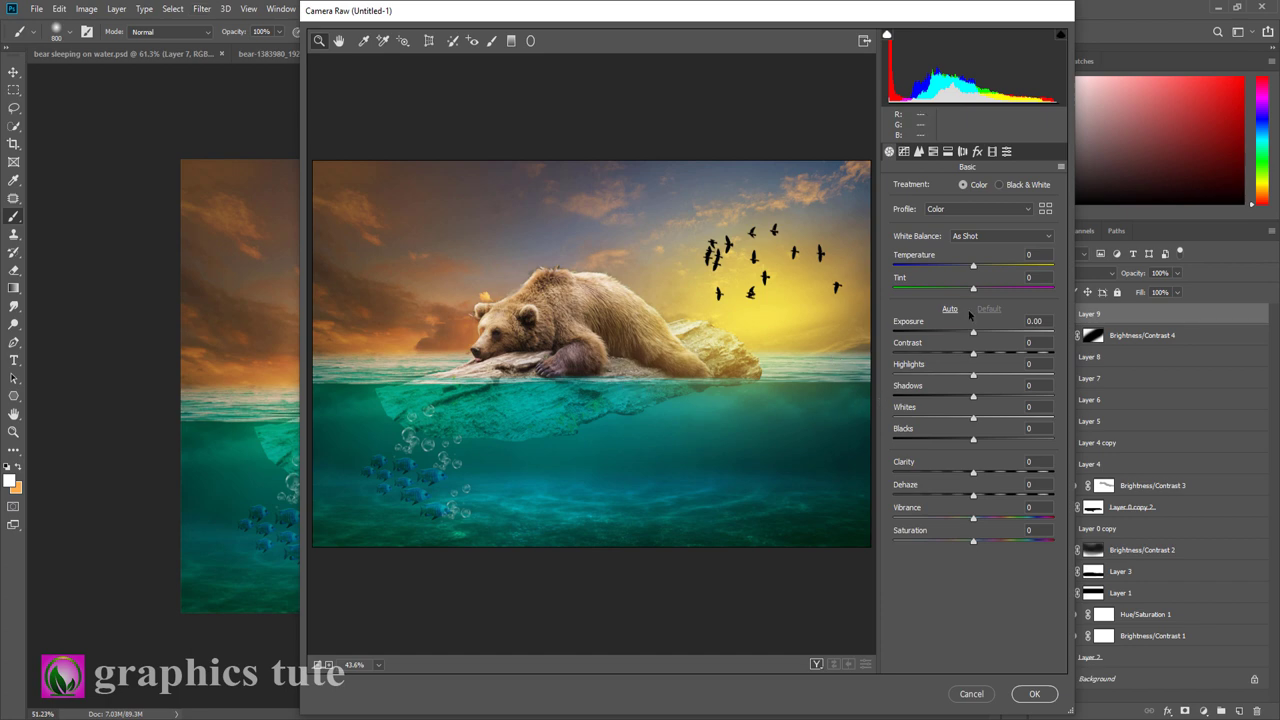
{"action": "left_click", "coordinate": [977, 268]}
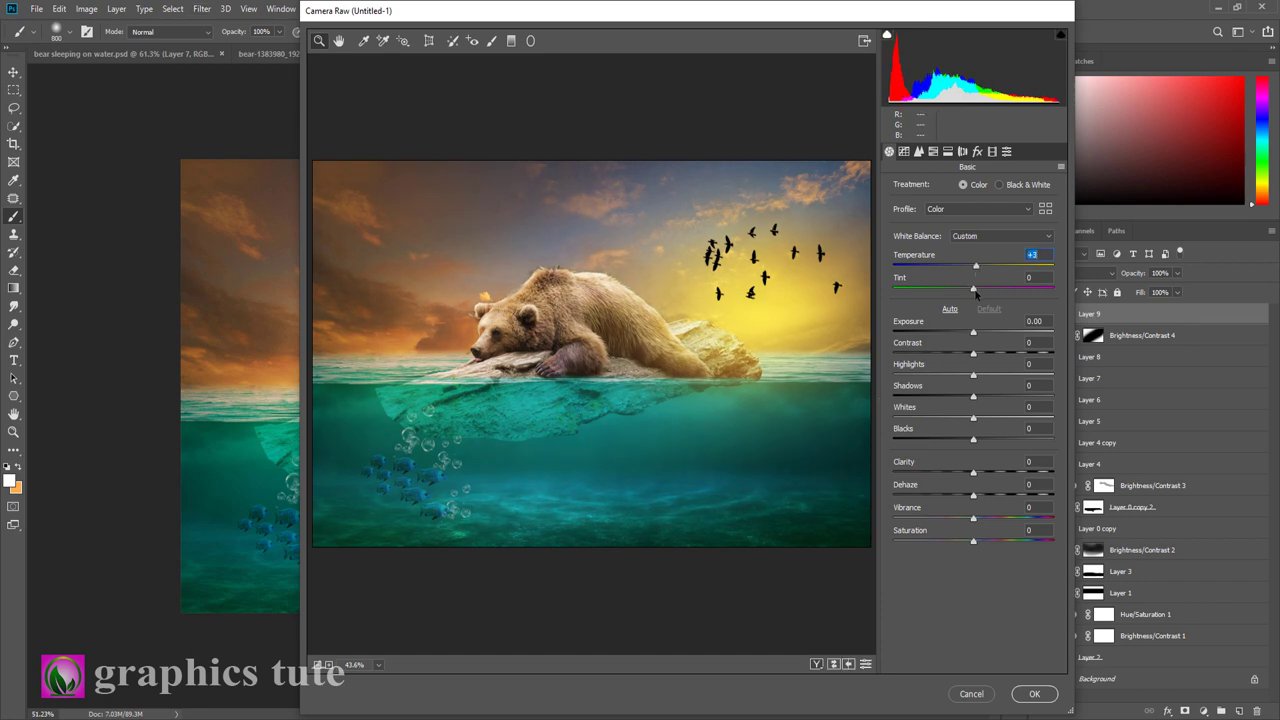
{"action": "left_click", "coordinate": [971, 291]}
{"action": "left_click", "coordinate": [979, 354]}
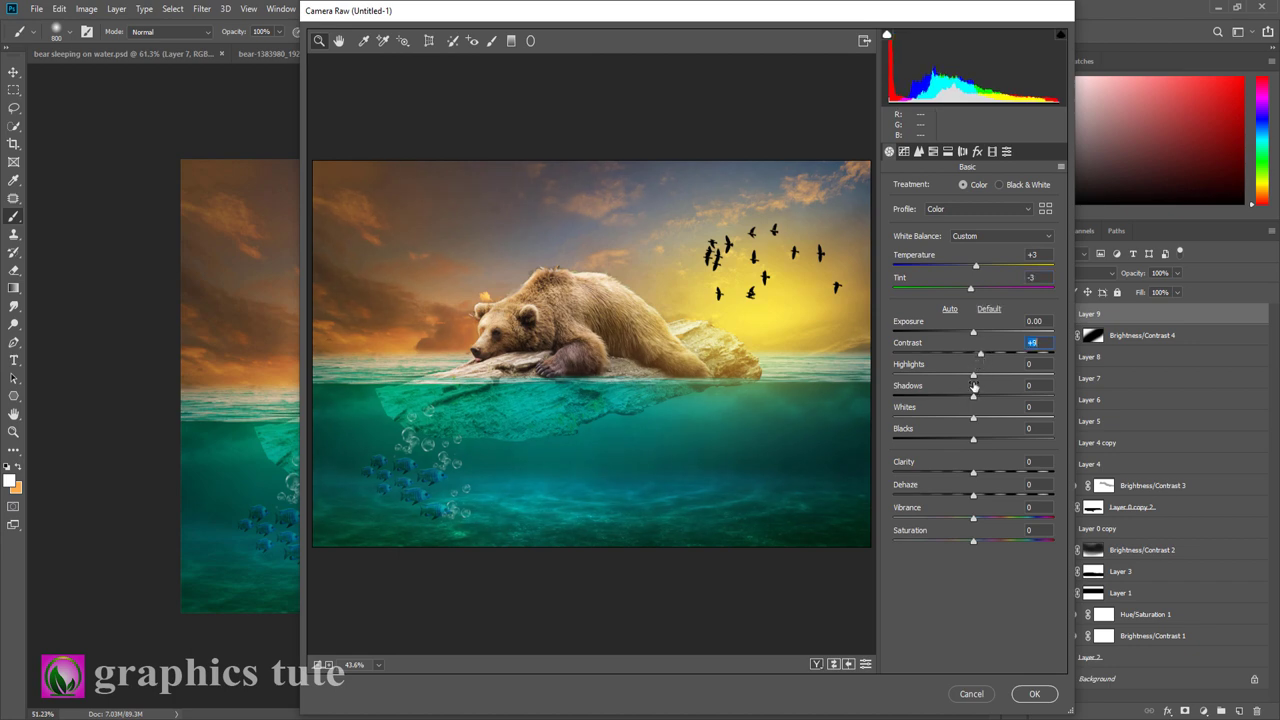
{"action": "left_click", "coordinate": [978, 375]}
{"action": "mouse_move", "coordinate": [977, 401]}
{"action": "left_mouse_down"}
{"action": "mouse_move", "coordinate": [952, 401]}
{"action": "mouse_move", "coordinate": [984, 440]}
{"action": "mouse_move", "coordinate": [978, 542]}
{"action": "left_mouse_up"}
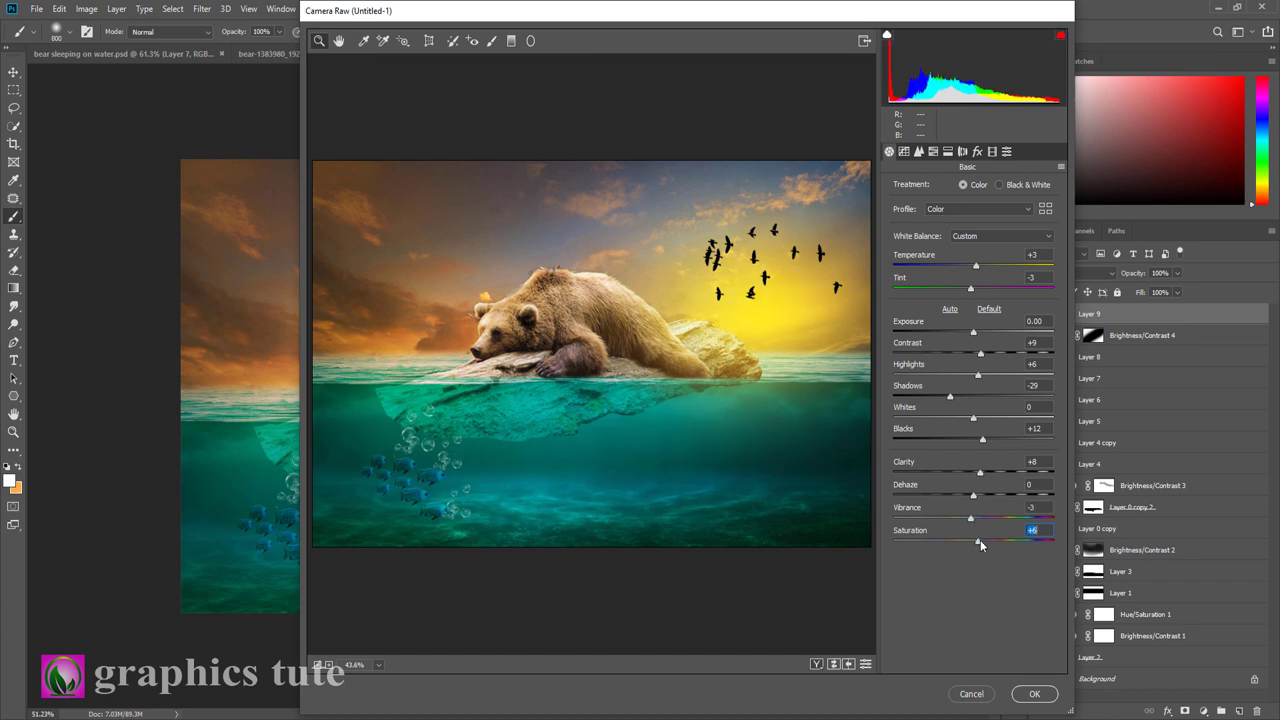
Apply the Camera Raw grading and compare the image before and after
{"action": "left_click", "coordinate": [1032, 693]}
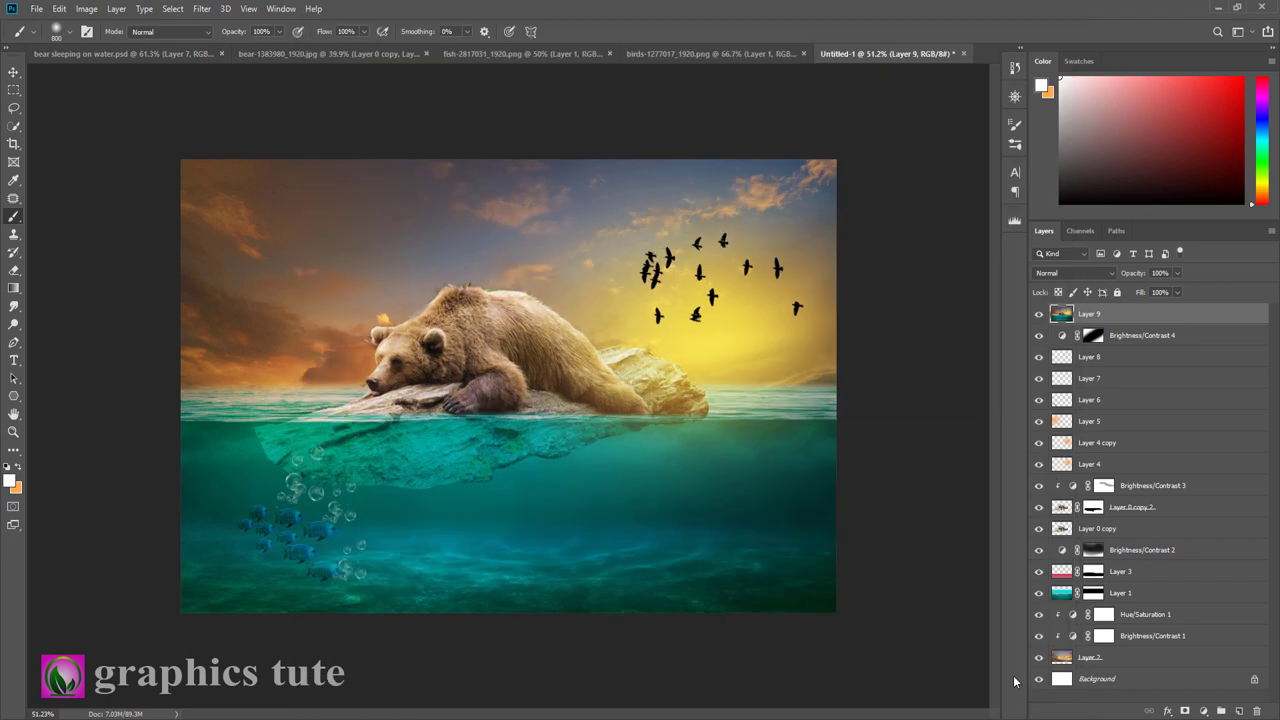
{"action": "left_click", "coordinate": [1038, 316]}
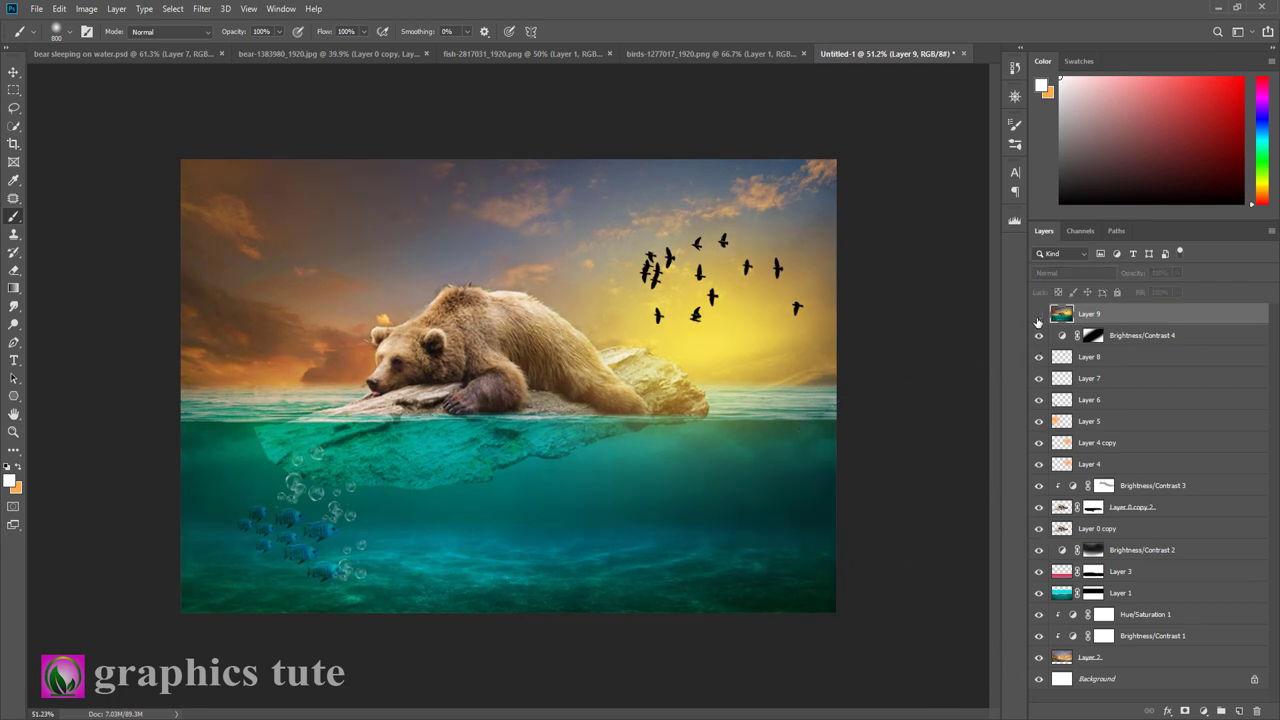
{"action": "left_click", "coordinate": [1038, 316]}
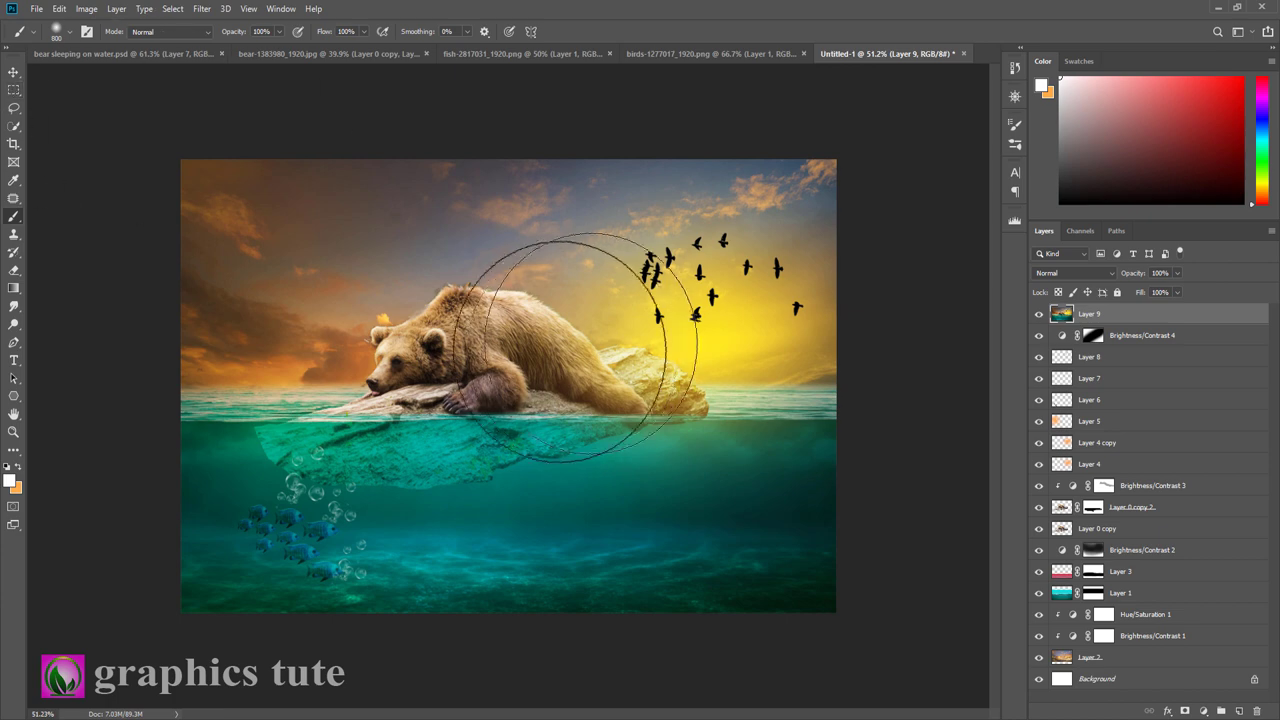
Stamp all visible layers into a new Layer 10 and apply a 0.6-pixel High Pass
{"action": "left_click", "coordinate": [1238, 711]}
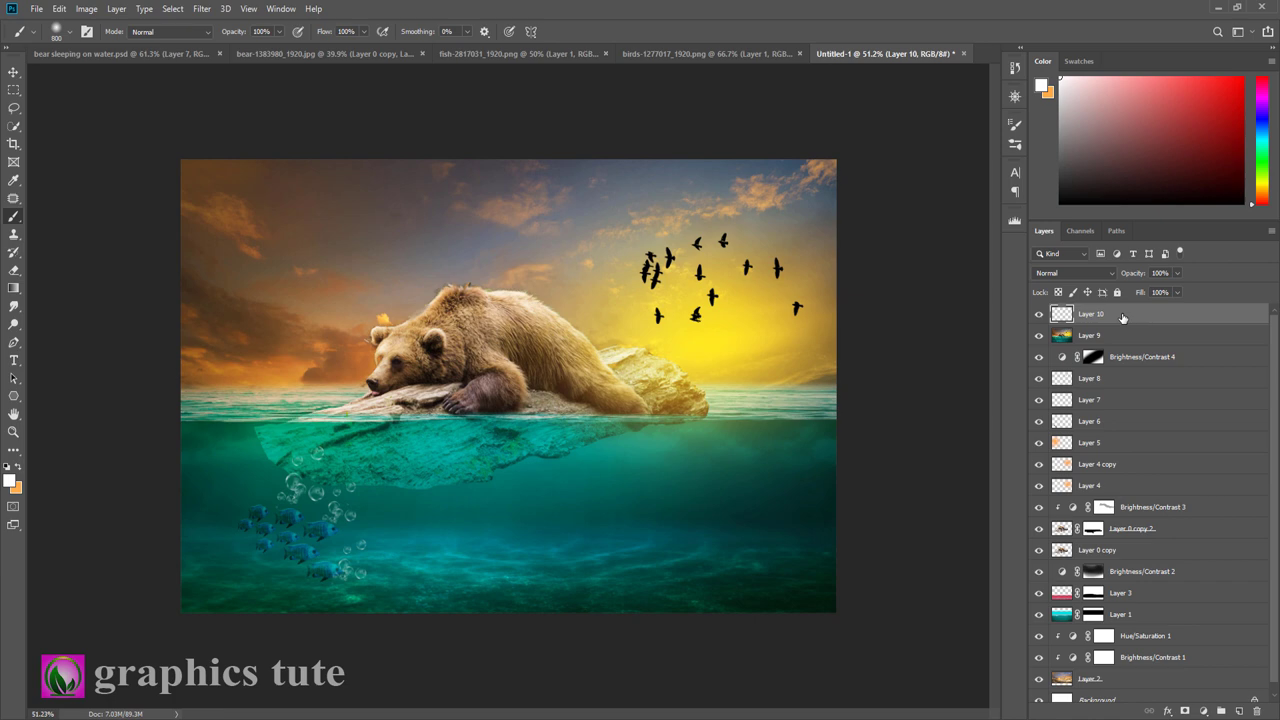
{"action": "key", "text": "ctrl+shift+alt+e"}
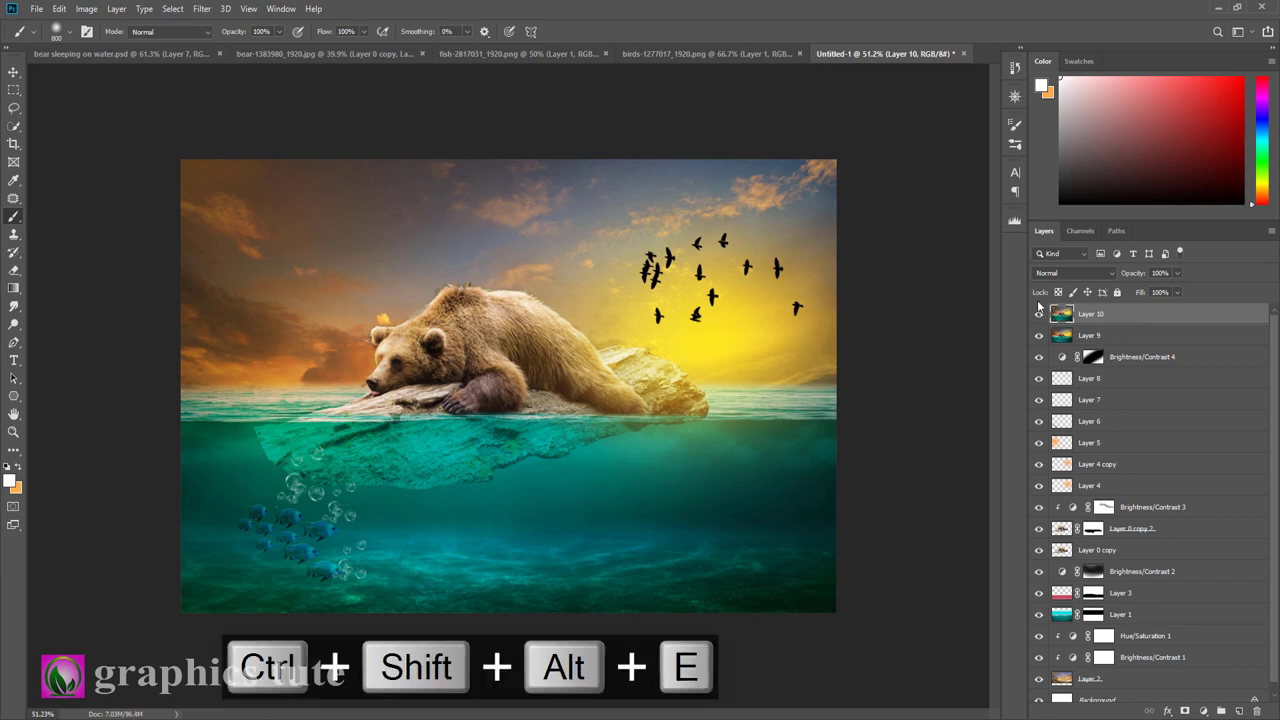
{"action": "left_click", "coordinate": [201, 9]}
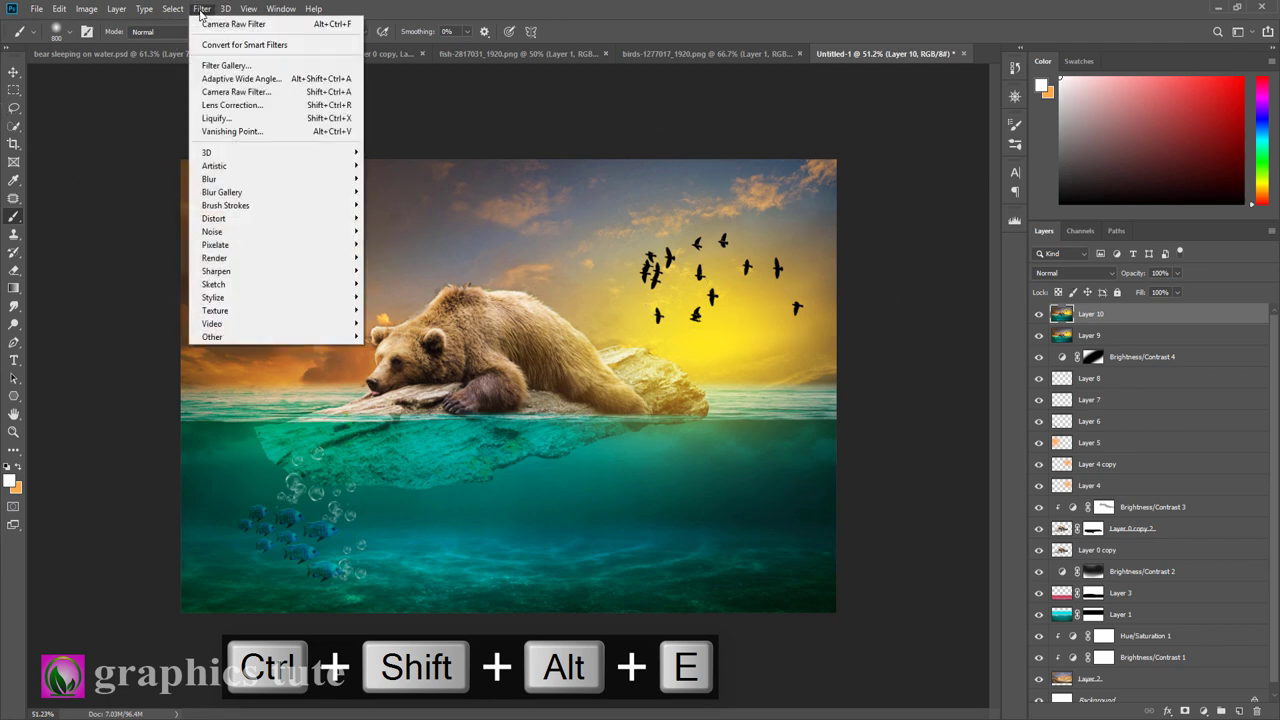
{"action": "mouse_move", "coordinate": [212, 337]}
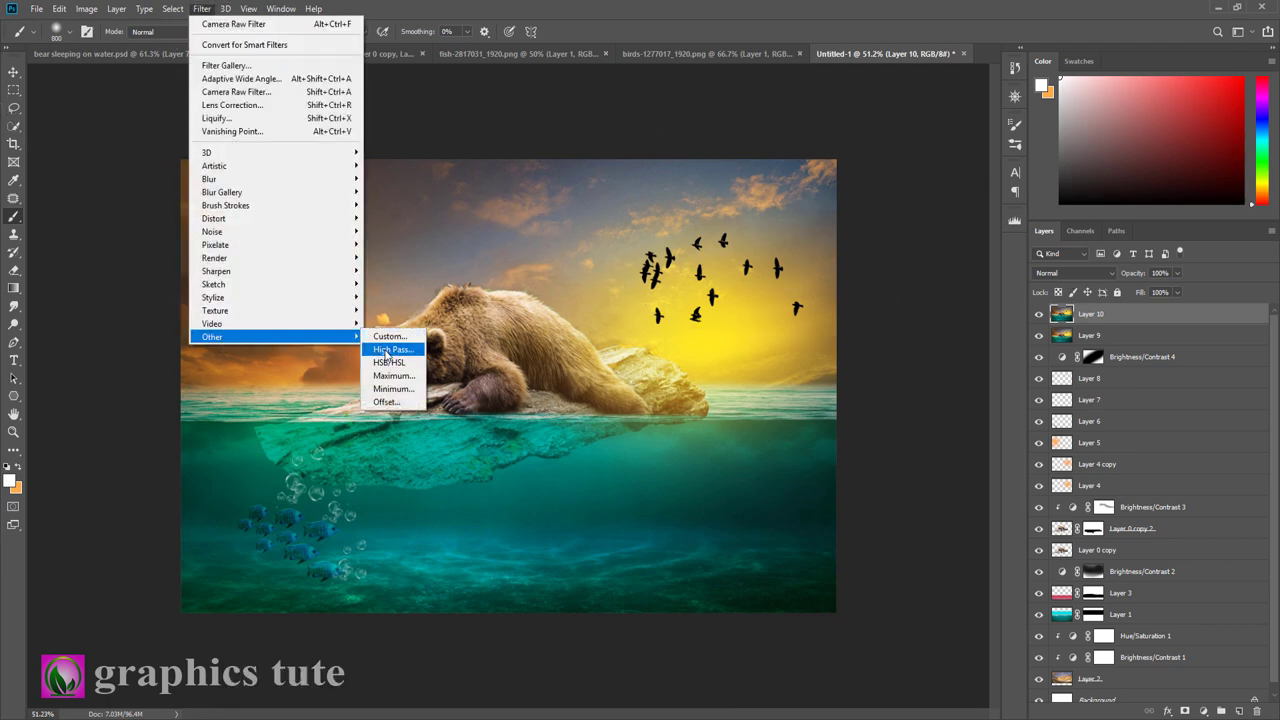
{"action": "left_click", "coordinate": [390, 349]}
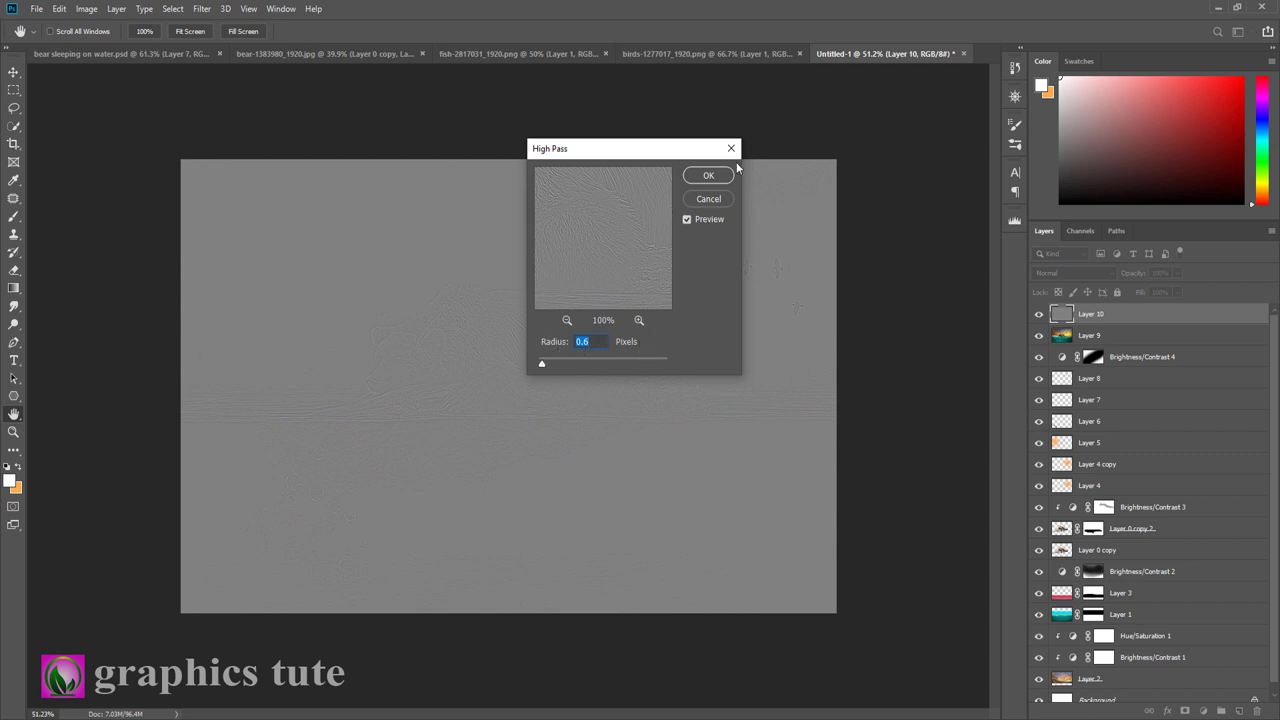
{"action": "left_click", "coordinate": [708, 177]}
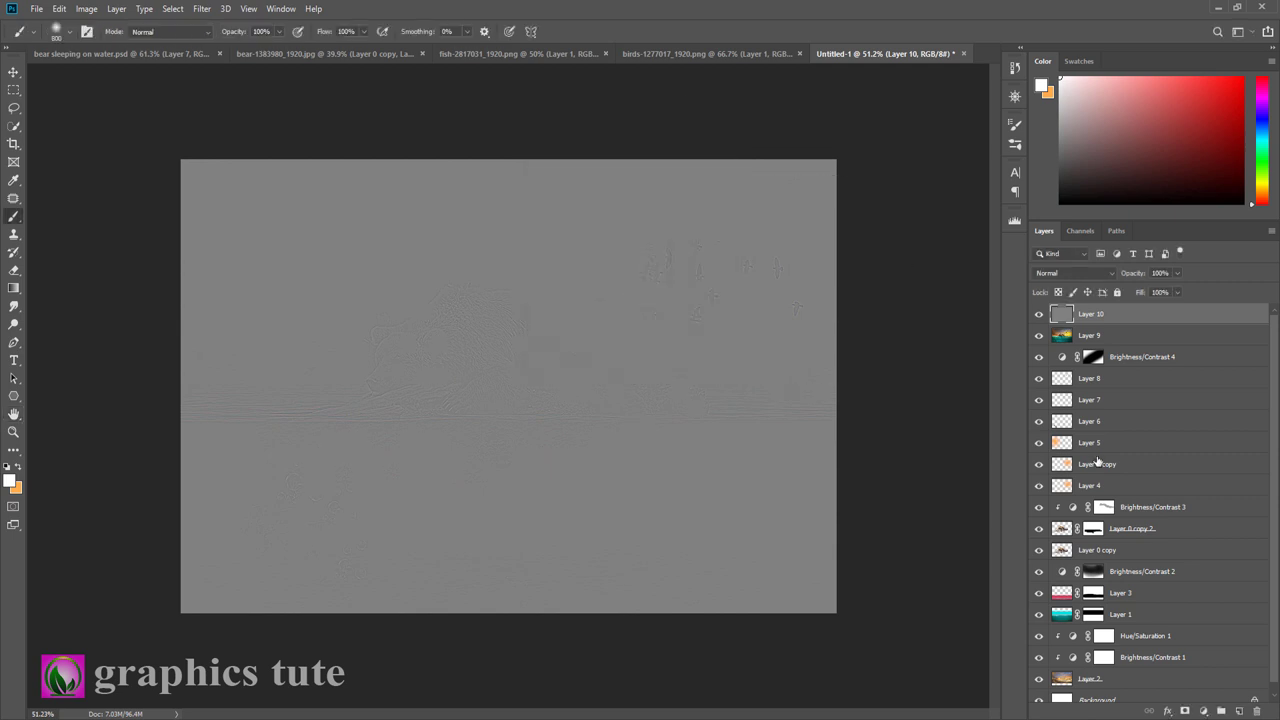
Set Layer 10 to Linear Light and check the sharpening by toggling and zooming in
{"action": "left_click", "coordinate": [1066, 275]}
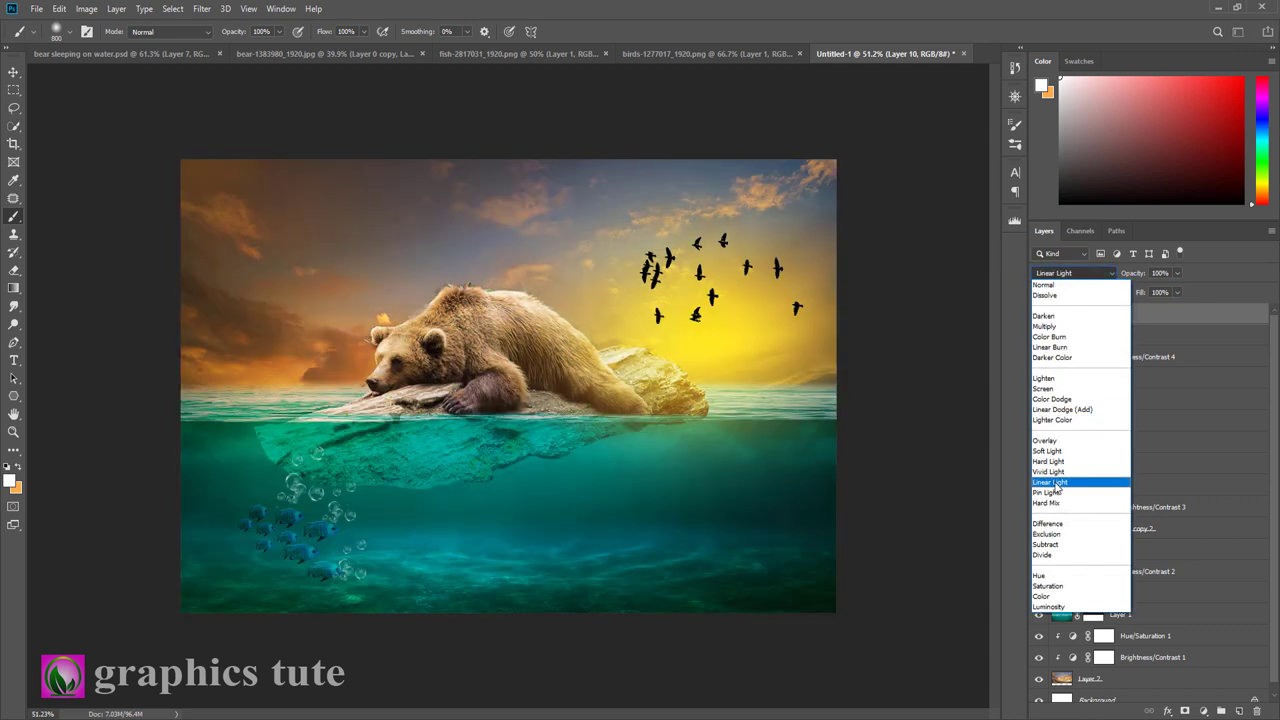
{"action": "left_click", "coordinate": [1051, 483]}
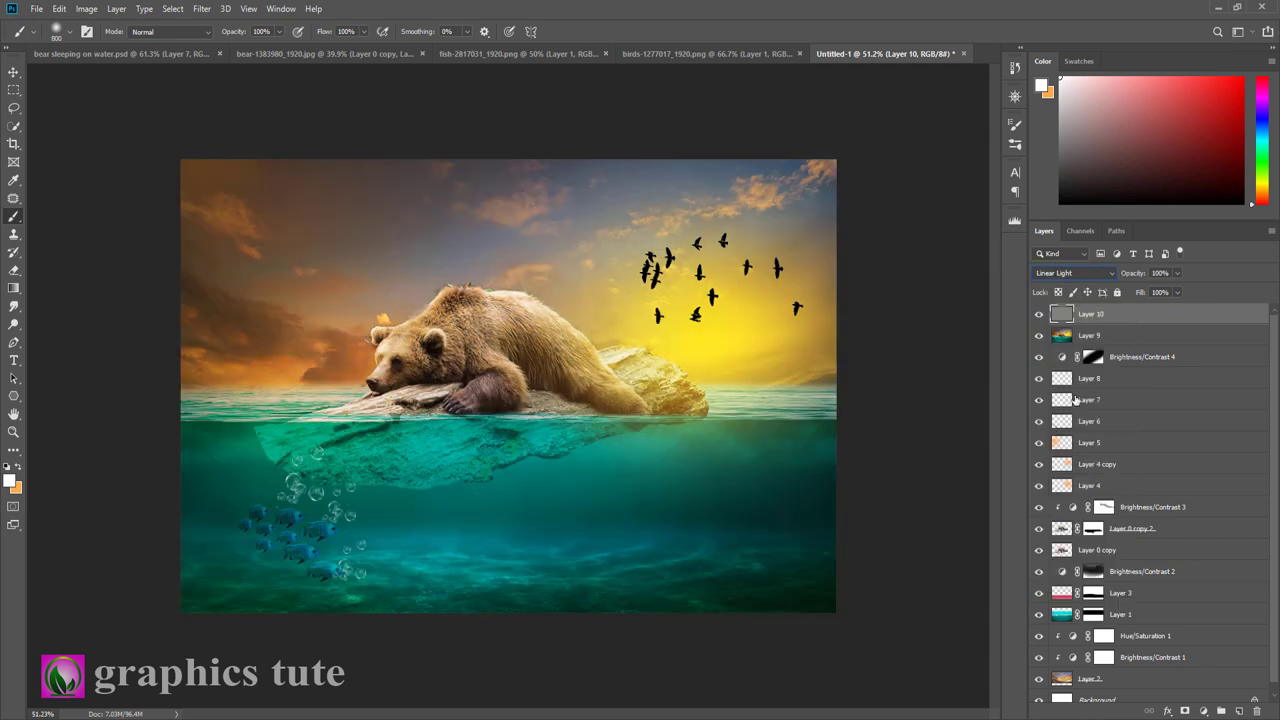
{"action": "left_click", "coordinate": [1038, 316]}
{"action": "left_click", "coordinate": [1038, 316]}
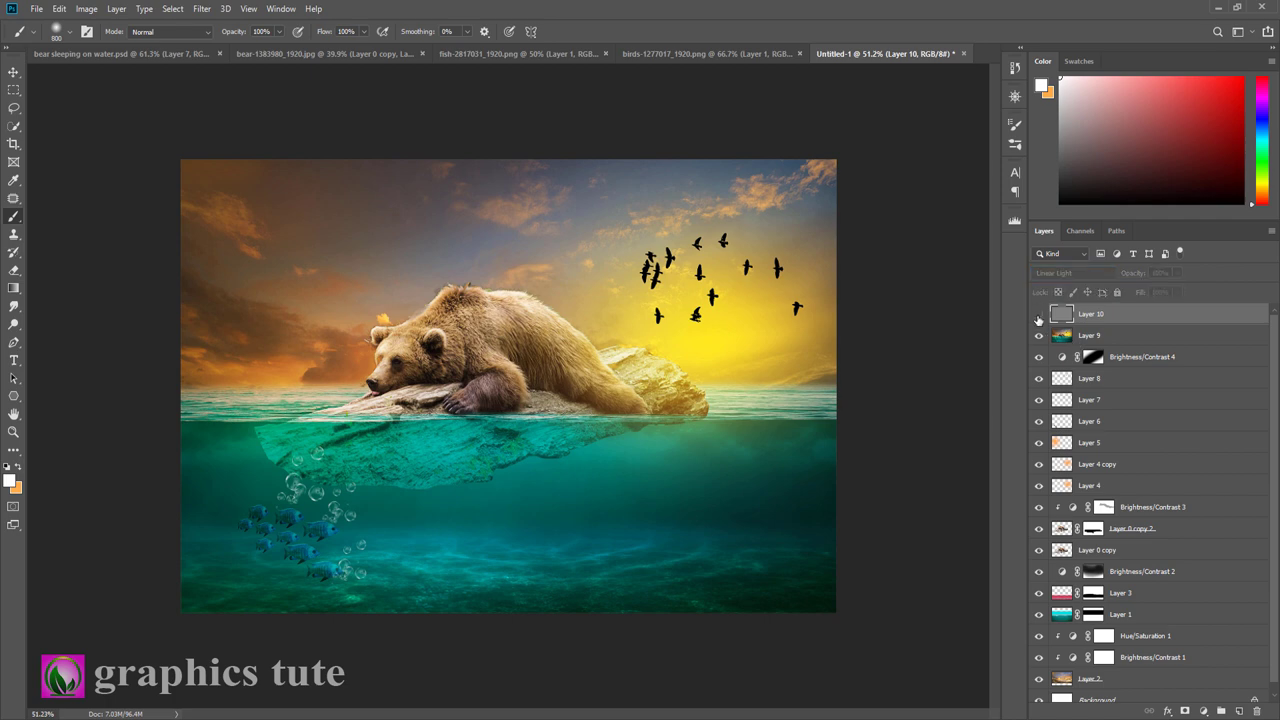
{"action": "left_click", "coordinate": [13, 431]}
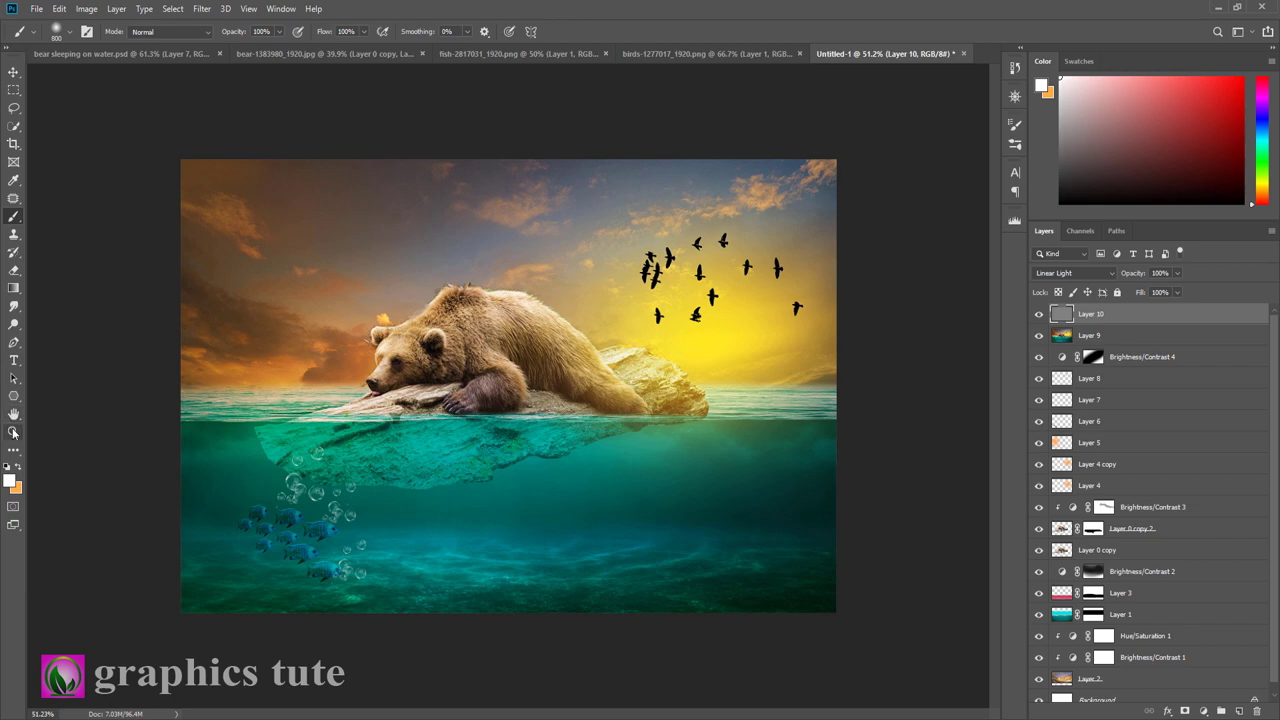
{"action": "left_click", "coordinate": [558, 338]}
{"action": "left_click", "coordinate": [558, 338], "text": "alt"}
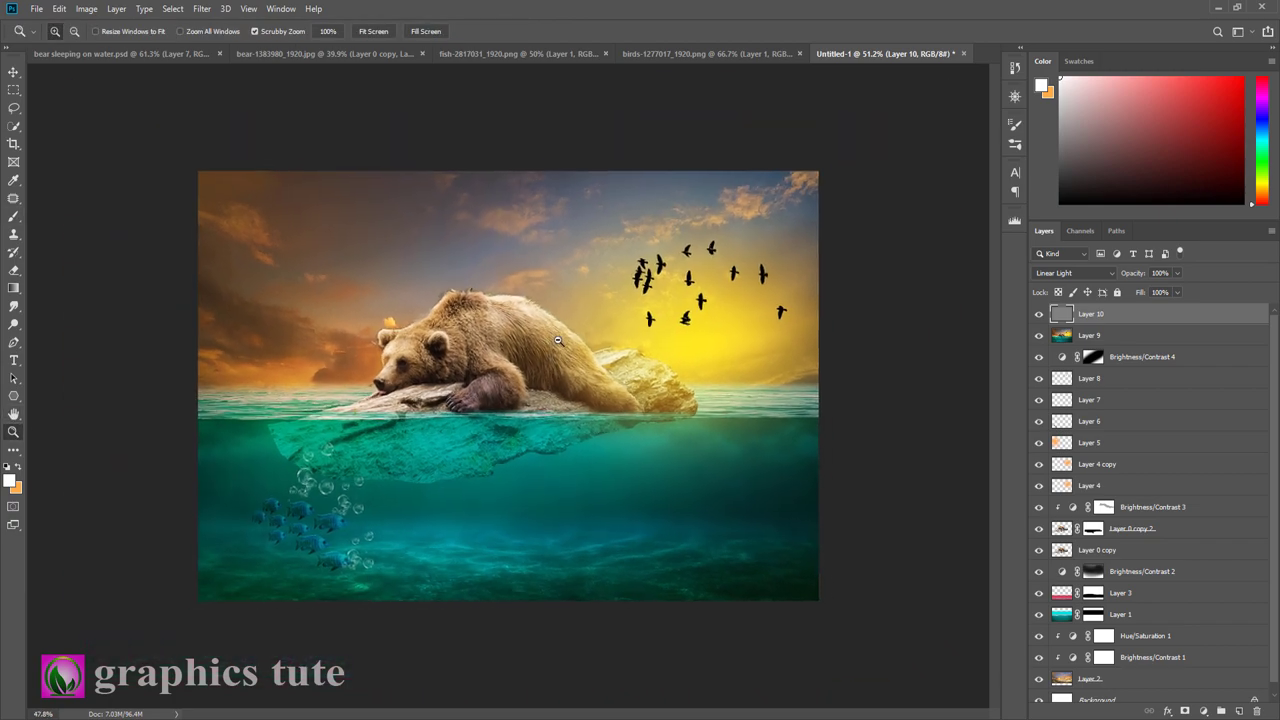